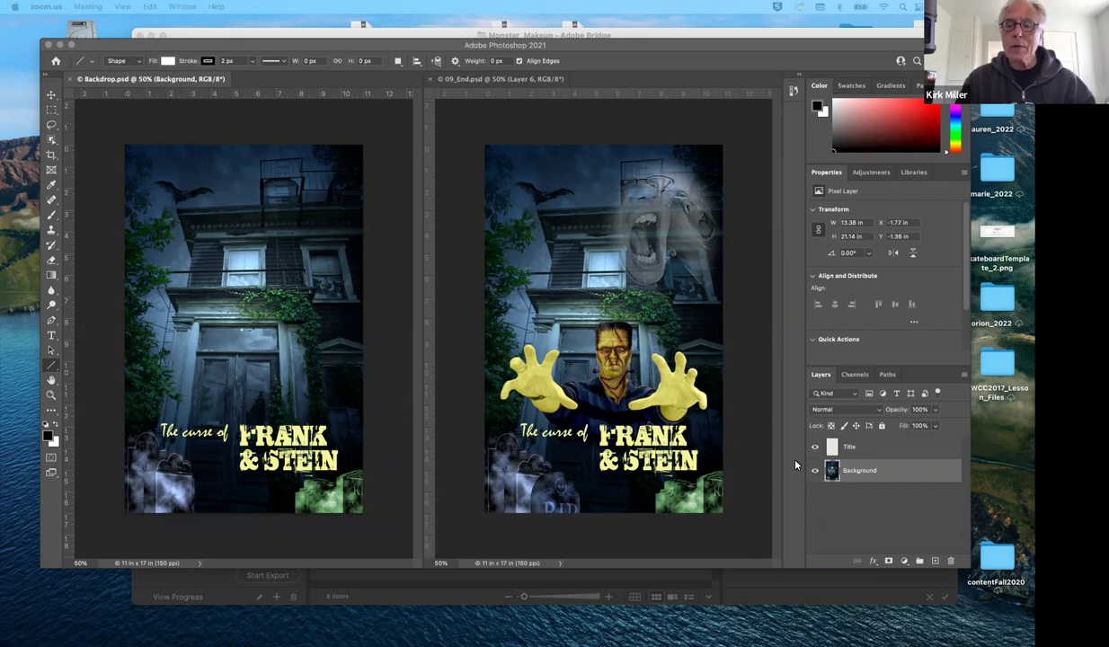
Step: Toggle the Background and Title layers off and on in Backdrop.psd to examine what each contains
{"action": "left_click", "coordinate": [816, 471]}
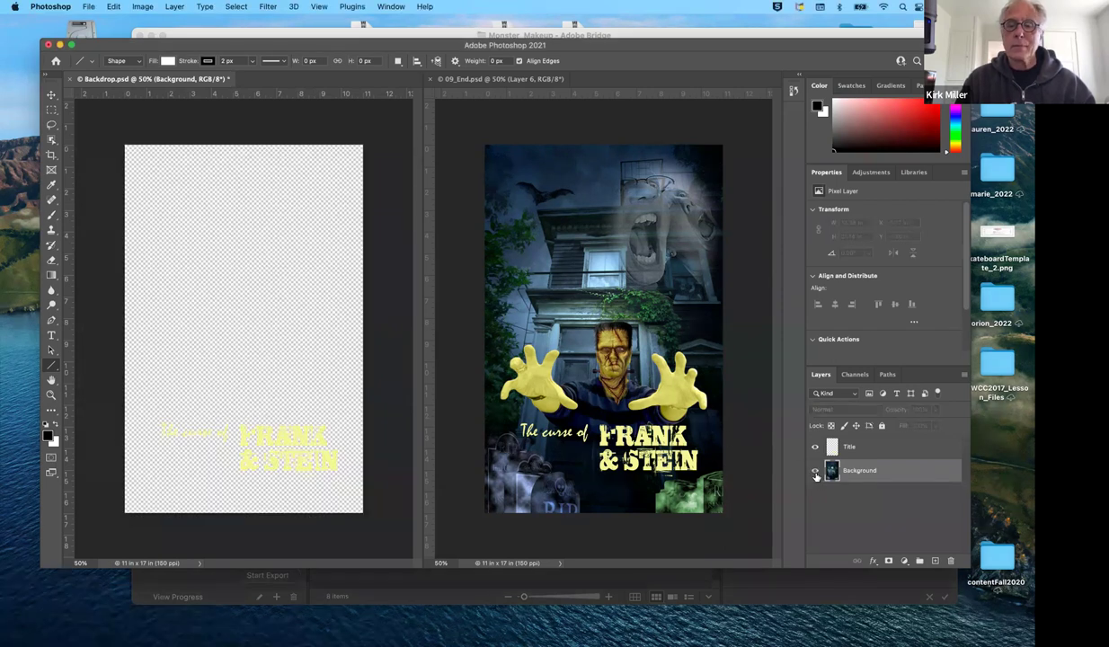
{"action": "left_click", "coordinate": [816, 470]}
{"action": "left_click", "coordinate": [815, 447]}
{"action": "left_click", "coordinate": [815, 447]}
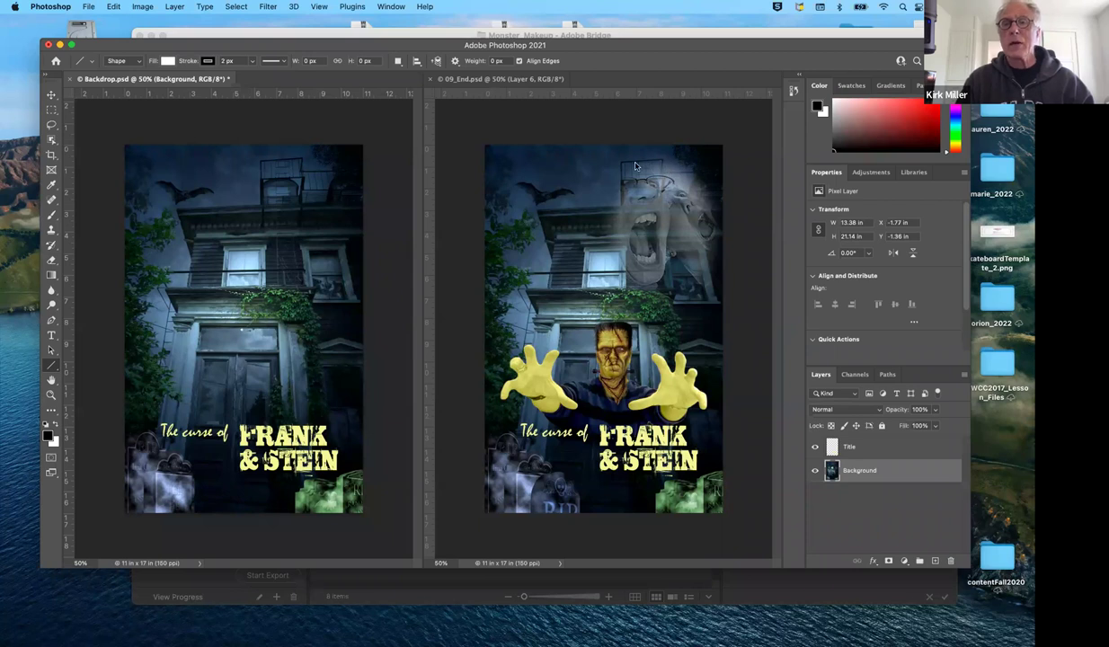
Step: Toggle Layer 5 off and on in 09_End.psd to examine its content, and return to Backdrop.psd
{"action": "left_click", "coordinate": [685, 259]}
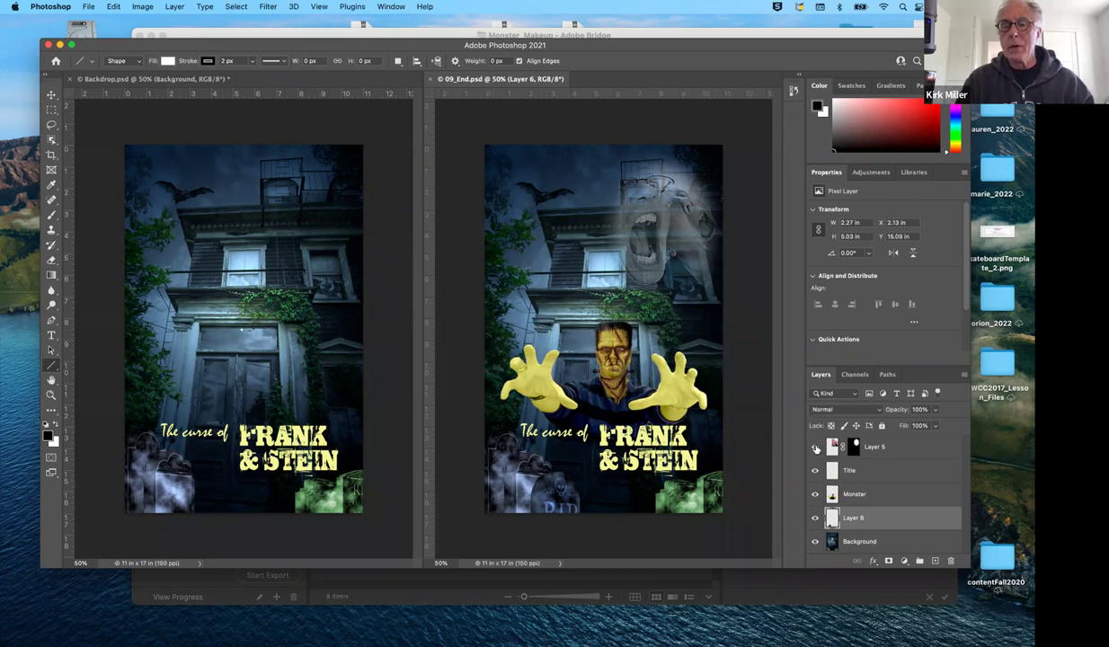
{"action": "left_click", "coordinate": [815, 448]}
{"action": "left_click", "coordinate": [816, 448]}
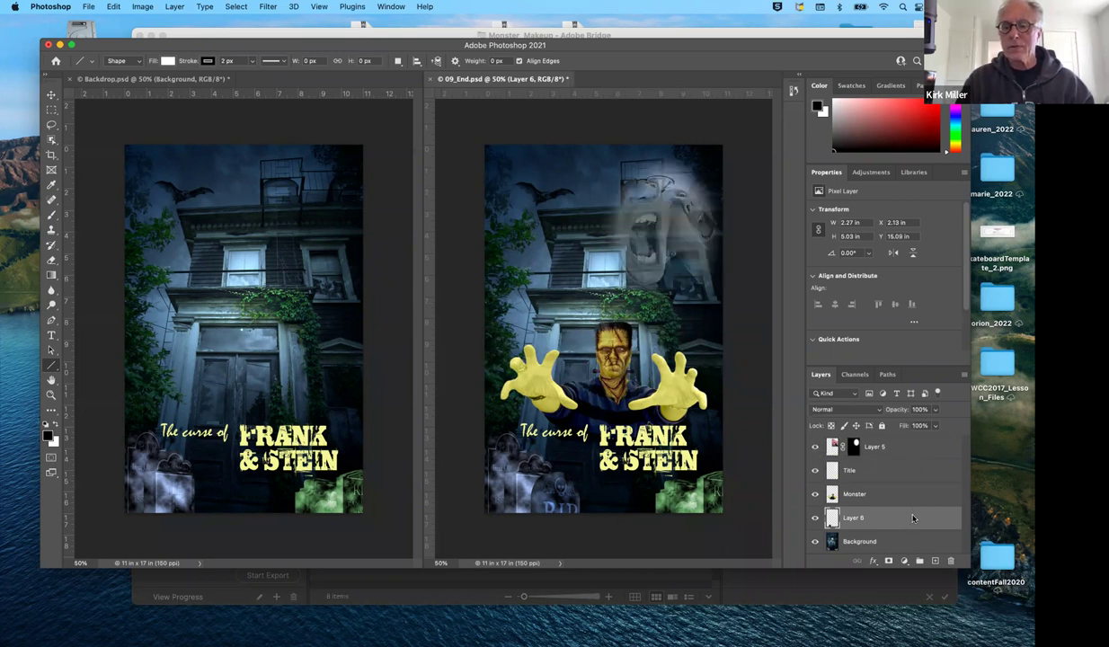
{"action": "left_click", "coordinate": [308, 299]}
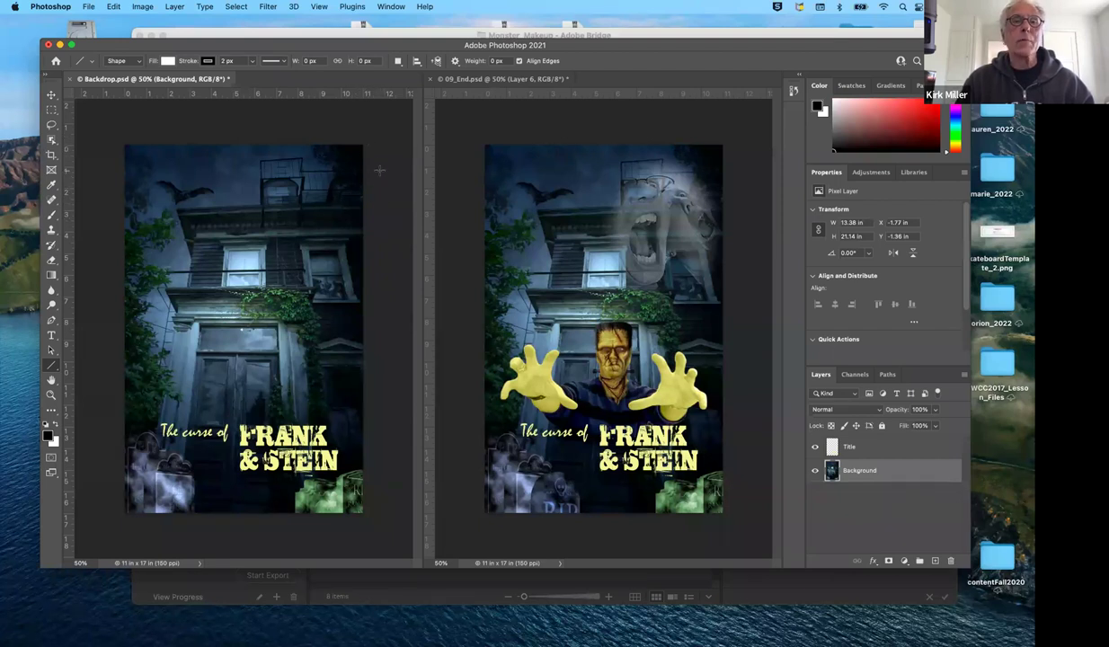
Step: Switch to Adobe Bridge and open the Monster_Makeup folder from the Desktop
{"action": "left_click", "coordinate": [324, 33]}
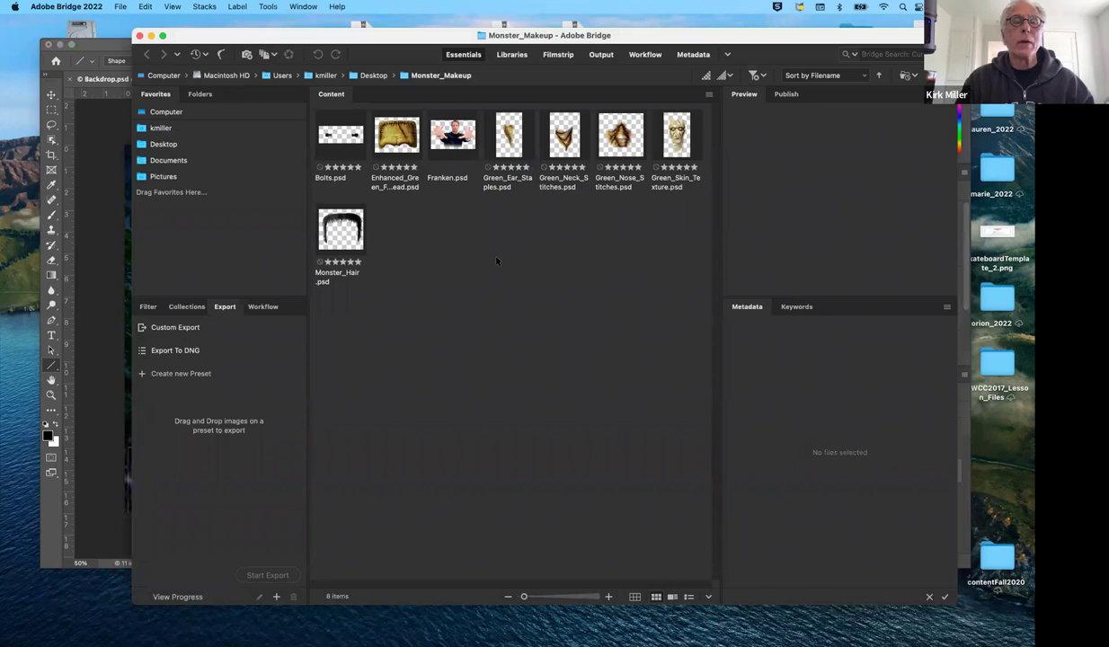
{"action": "left_click", "coordinate": [368, 75]}
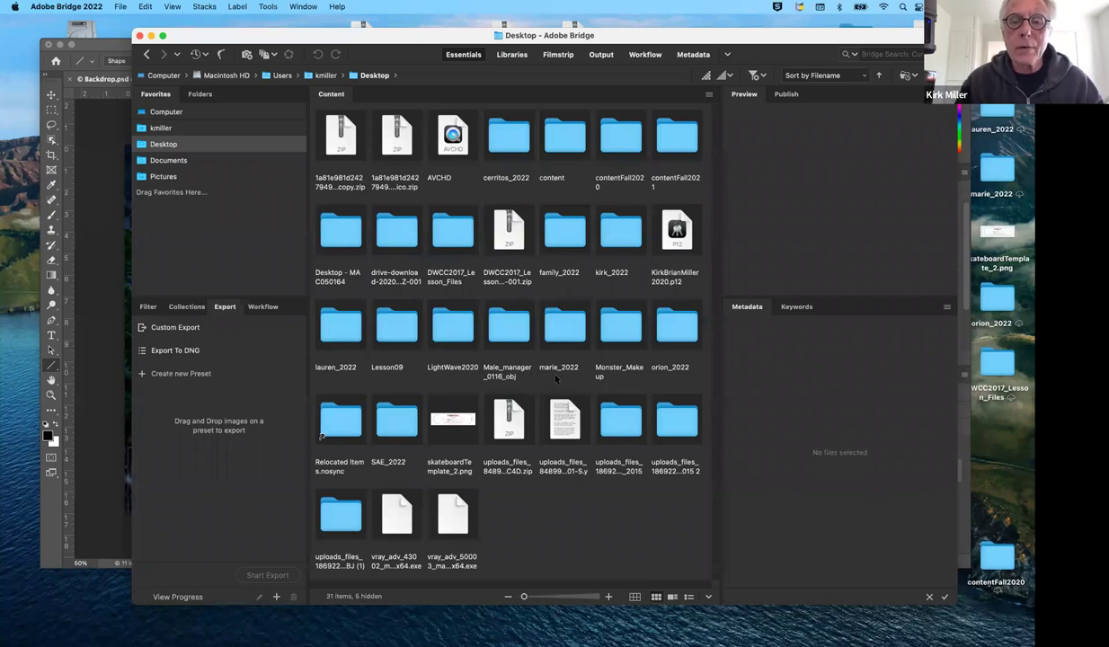
{"action": "left_click", "coordinate": [614, 334]}
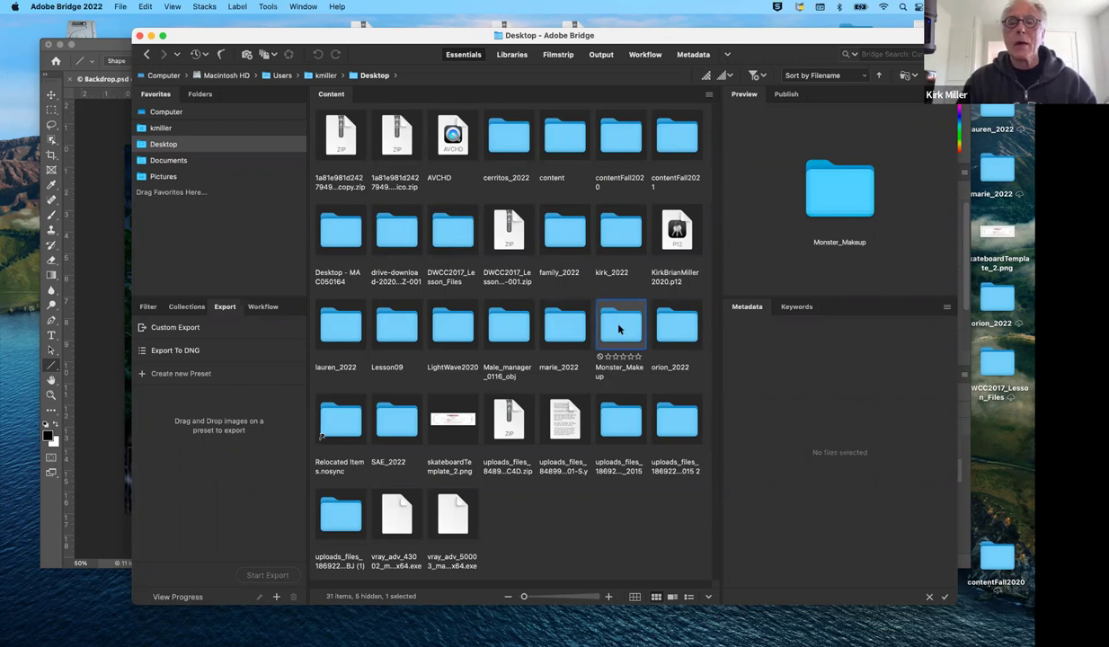
{"action": "double_click", "coordinate": [618, 330]}
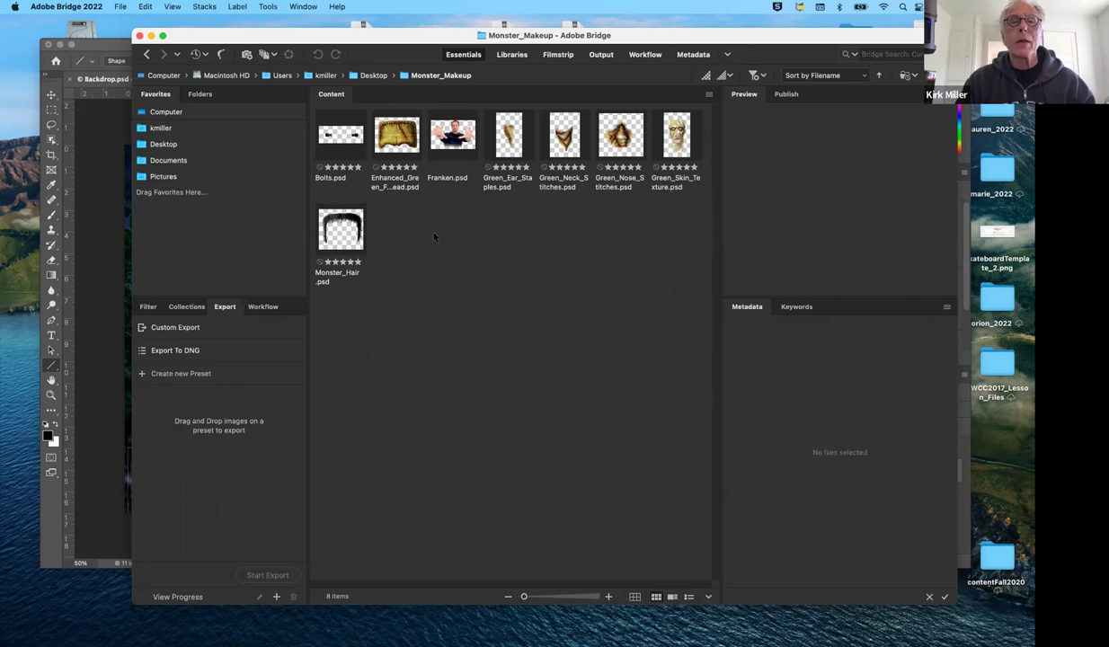
Step: Load all eight files from Bolts.psd through Monster_Hair.psd as layers of a single Photoshop document
{"action": "left_click", "coordinate": [335, 138]}
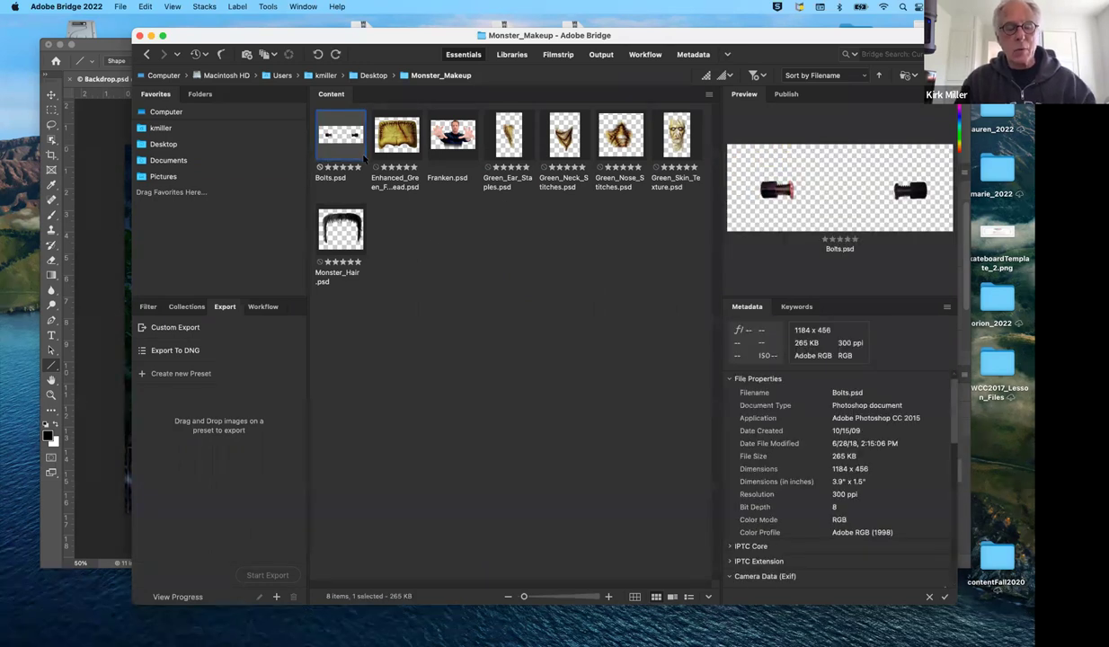
{"action": "left_click", "coordinate": [348, 238], "text": "shift"}
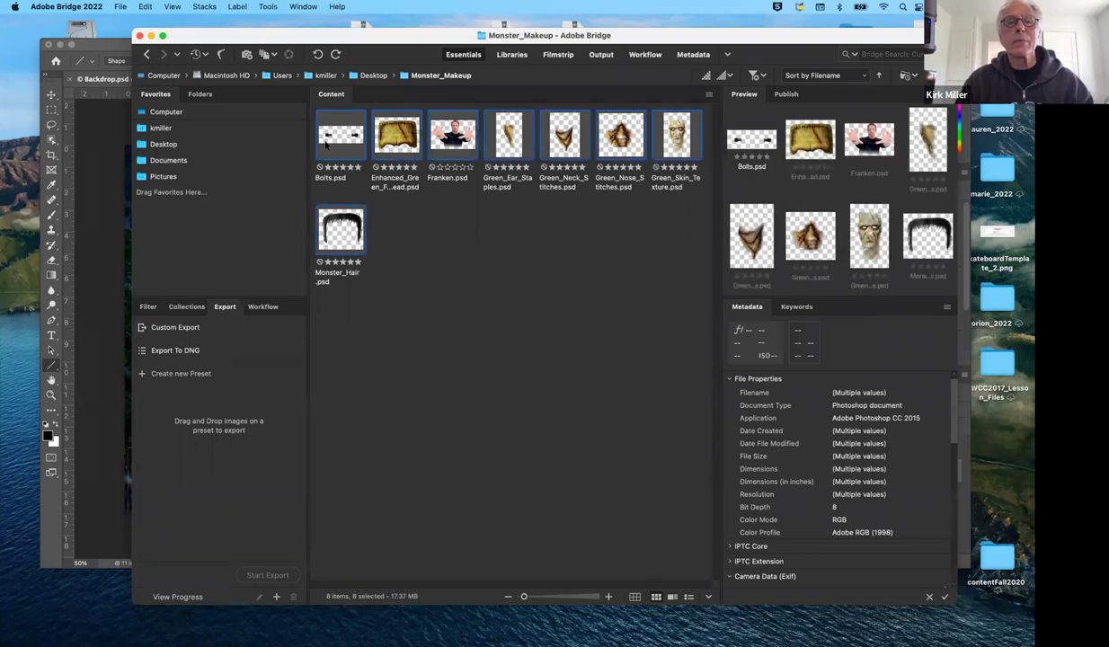
{"action": "left_click", "coordinate": [269, 7]}
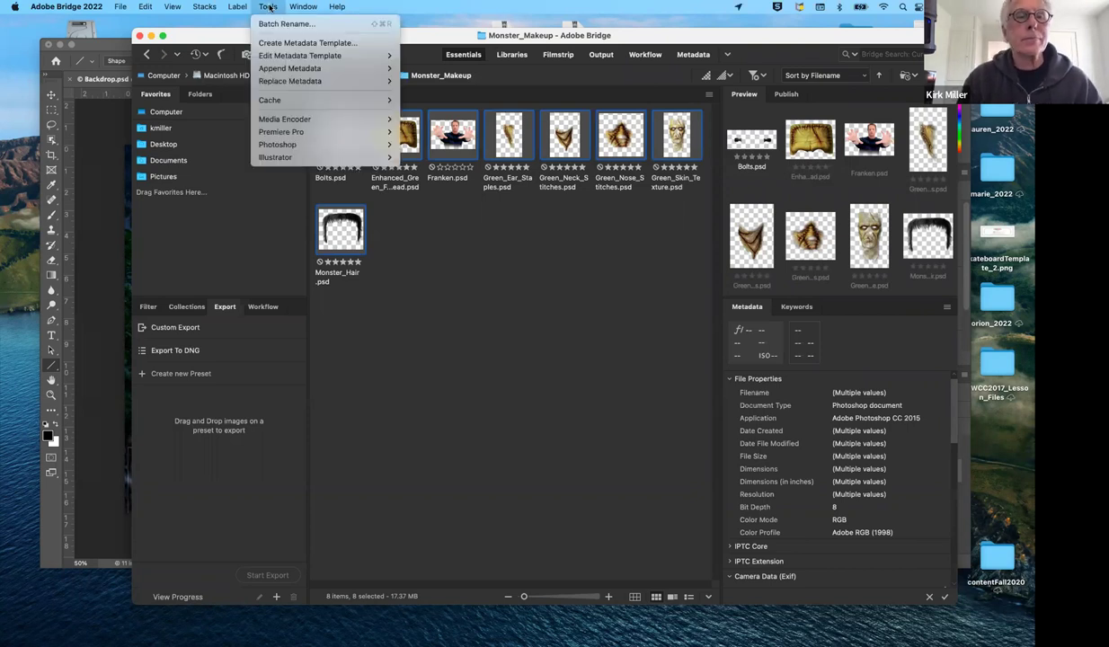
{"action": "mouse_move", "coordinate": [286, 146]}
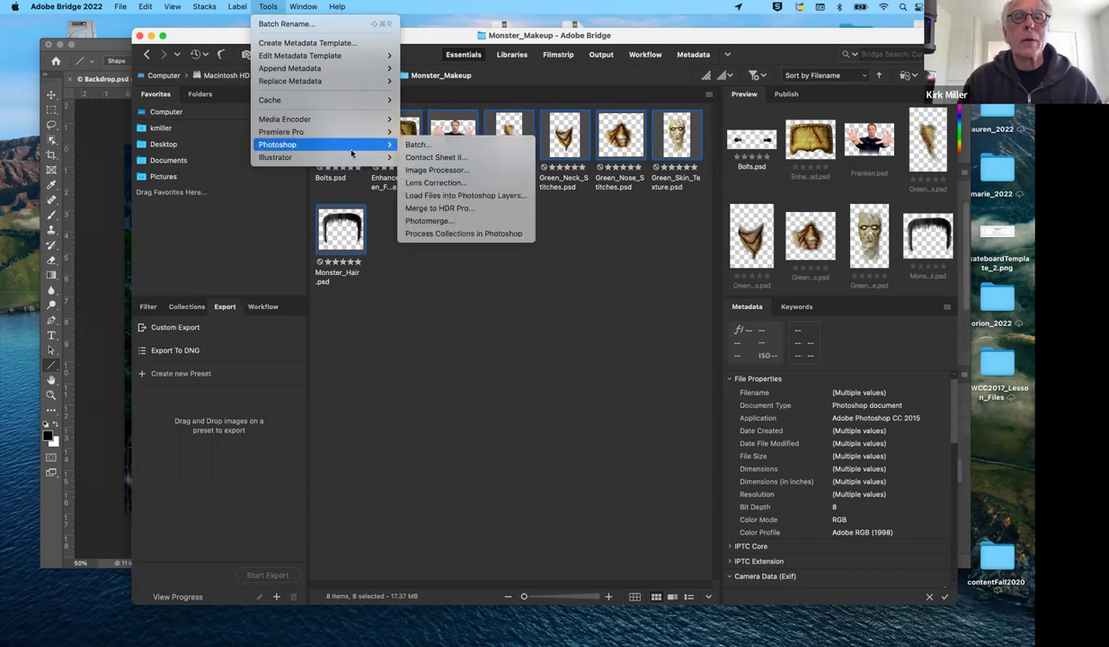
{"action": "left_click", "coordinate": [443, 196]}
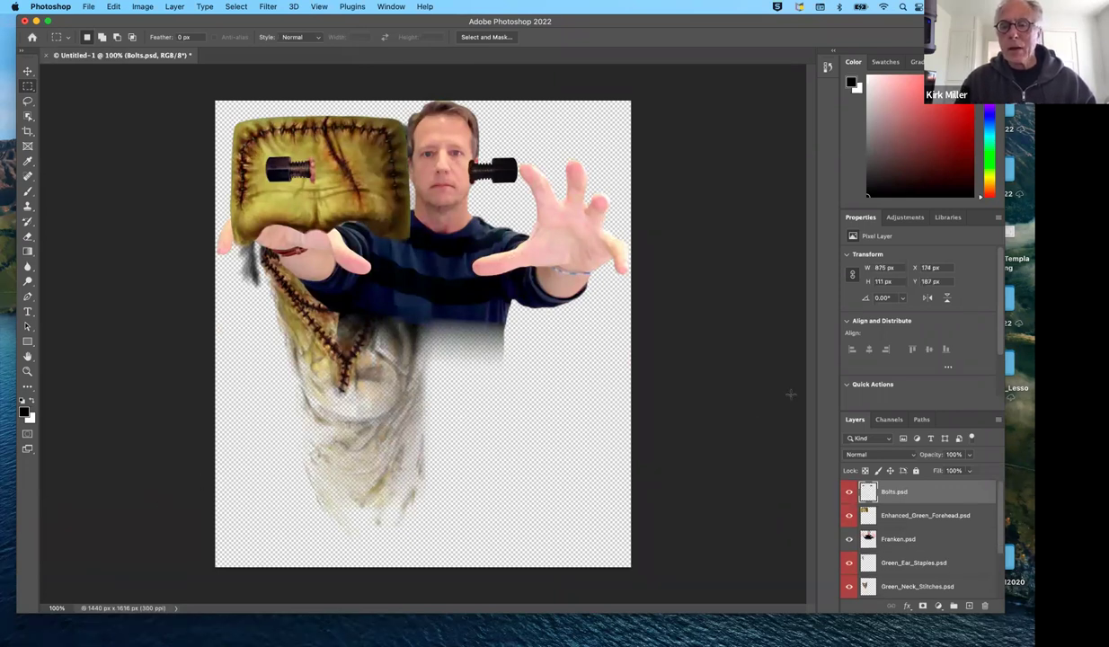
Step: Reorder the layers so that Green_Neck_Stitches.psd and Green_Ear_Staples.psd sit above Franken.psd
{"action": "scroll", "coordinate": [938, 516], "scroll_direction": "down", "scroll_amount": 3}
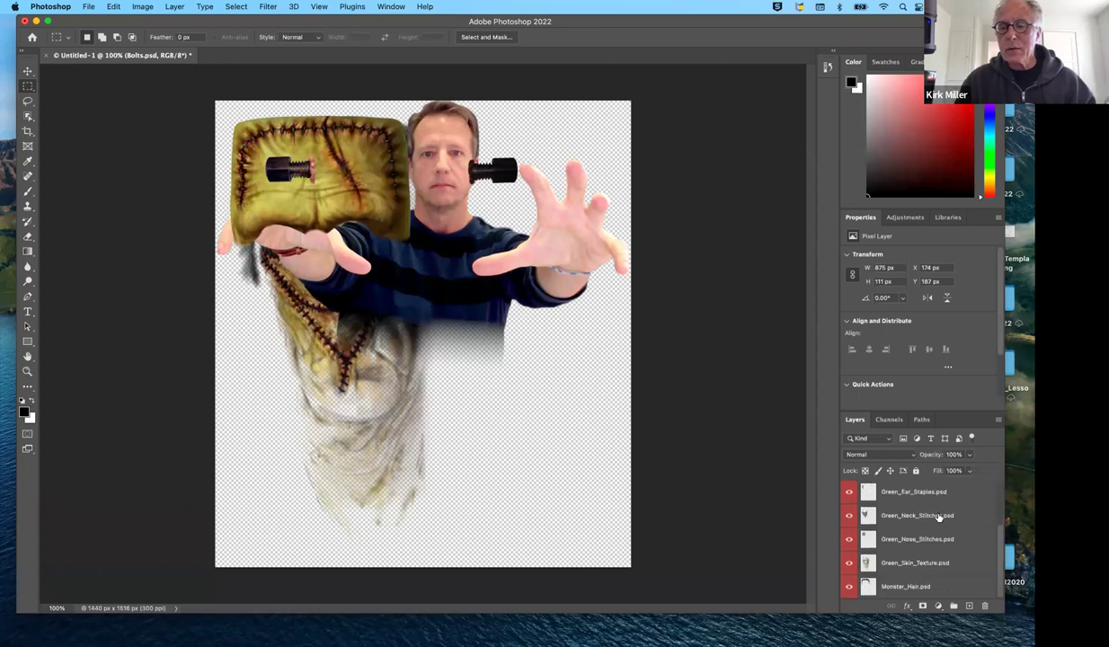
{"action": "scroll", "coordinate": [939, 517], "scroll_direction": "up", "scroll_amount": 3}
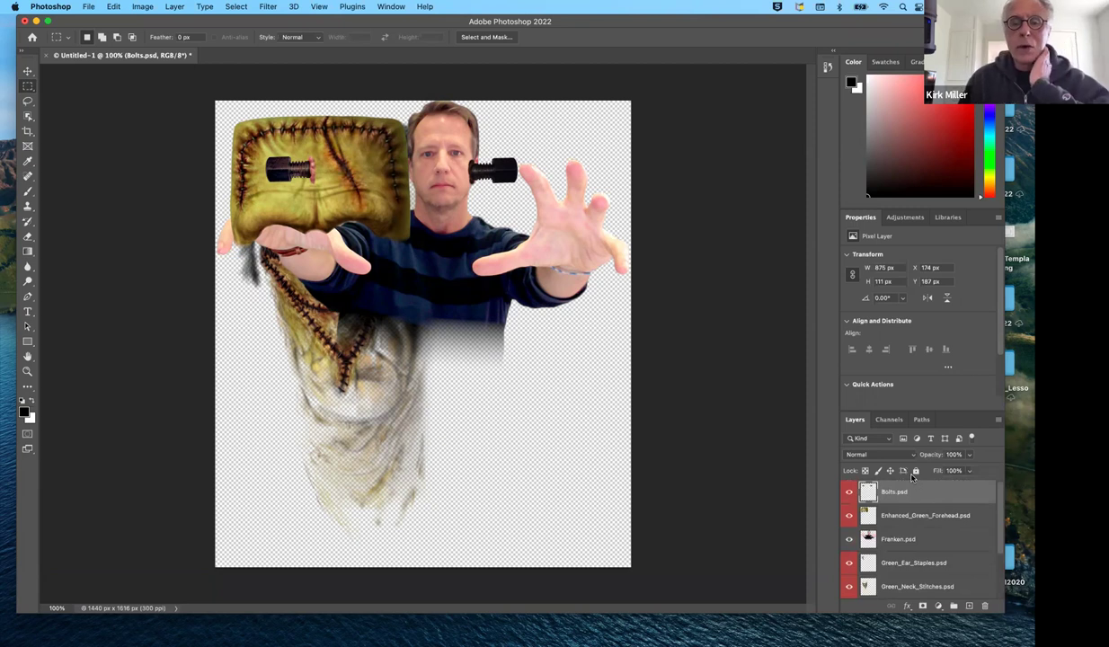
{"action": "left_click", "coordinate": [898, 539]}
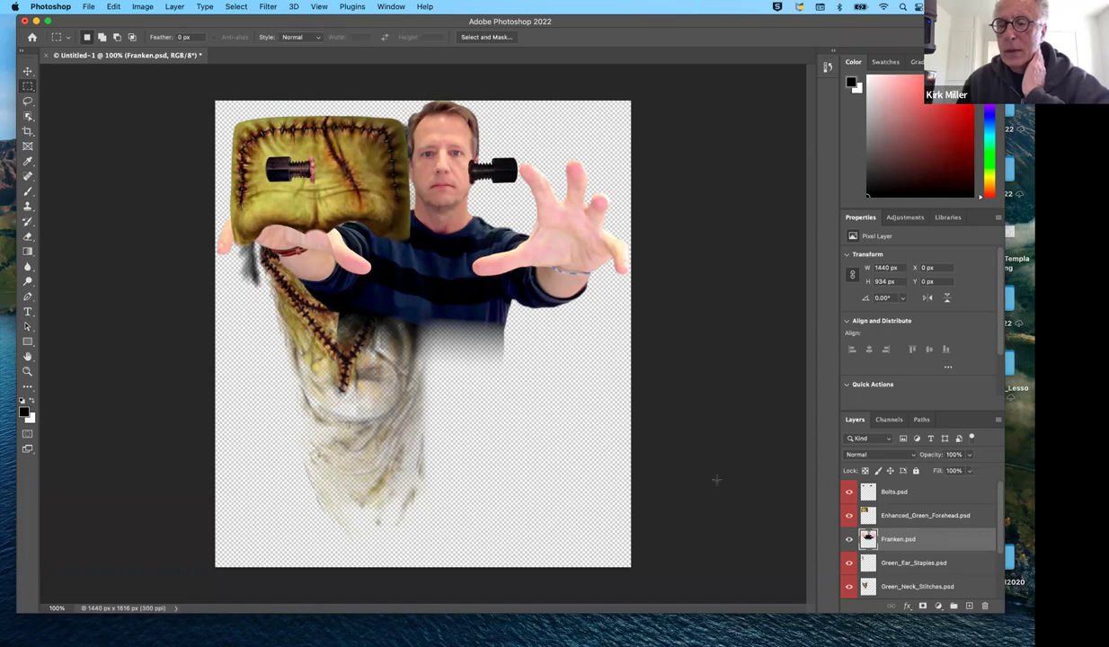
{"action": "mouse_move", "coordinate": [895, 536]}
{"action": "left_mouse_down"}
{"action": "mouse_move", "coordinate": [924, 586]}
{"action": "mouse_move", "coordinate": [914, 530]}
{"action": "mouse_move", "coordinate": [913, 539]}
{"action": "left_mouse_up"}
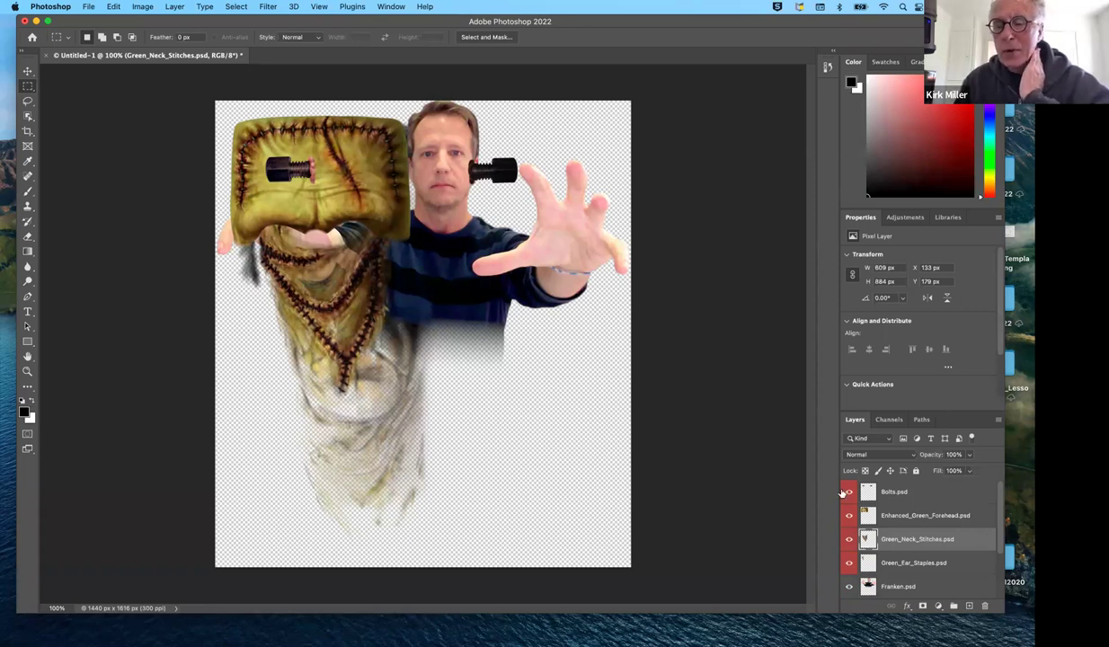
Step: Hide the Bolts.psd, Enhanced_Green_Forehead.psd, Green_Neck_Stitches.psd and Green_Ear_Staples.psd layers
{"action": "left_click", "coordinate": [849, 492]}
{"action": "left_click", "coordinate": [849, 515]}
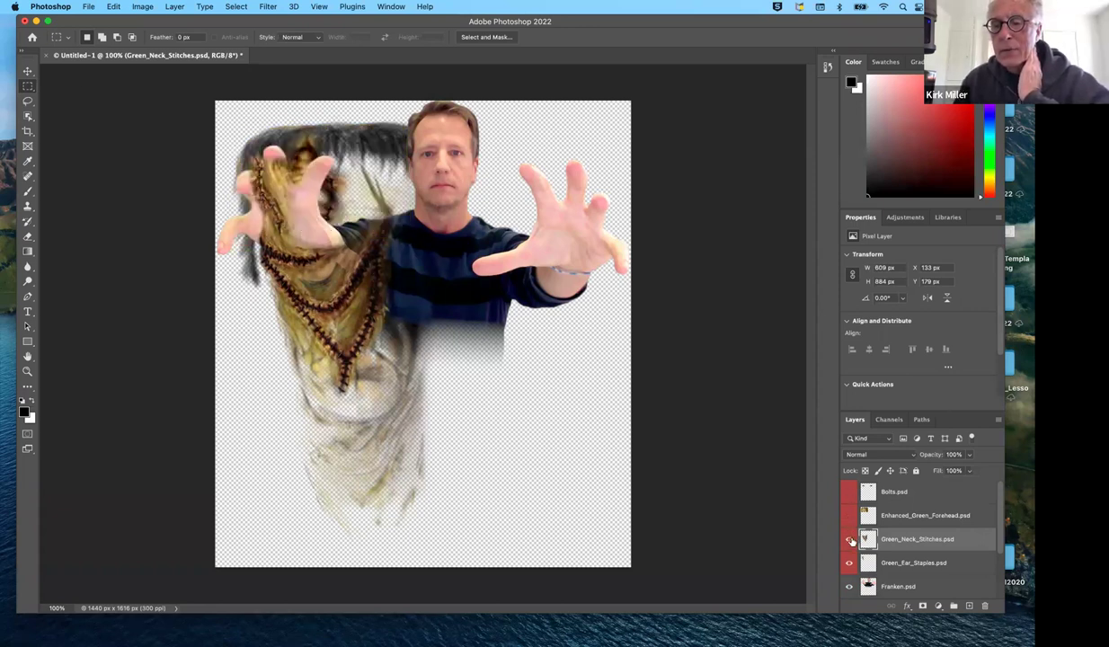
{"action": "left_click", "coordinate": [850, 539]}
{"action": "left_click", "coordinate": [850, 562]}
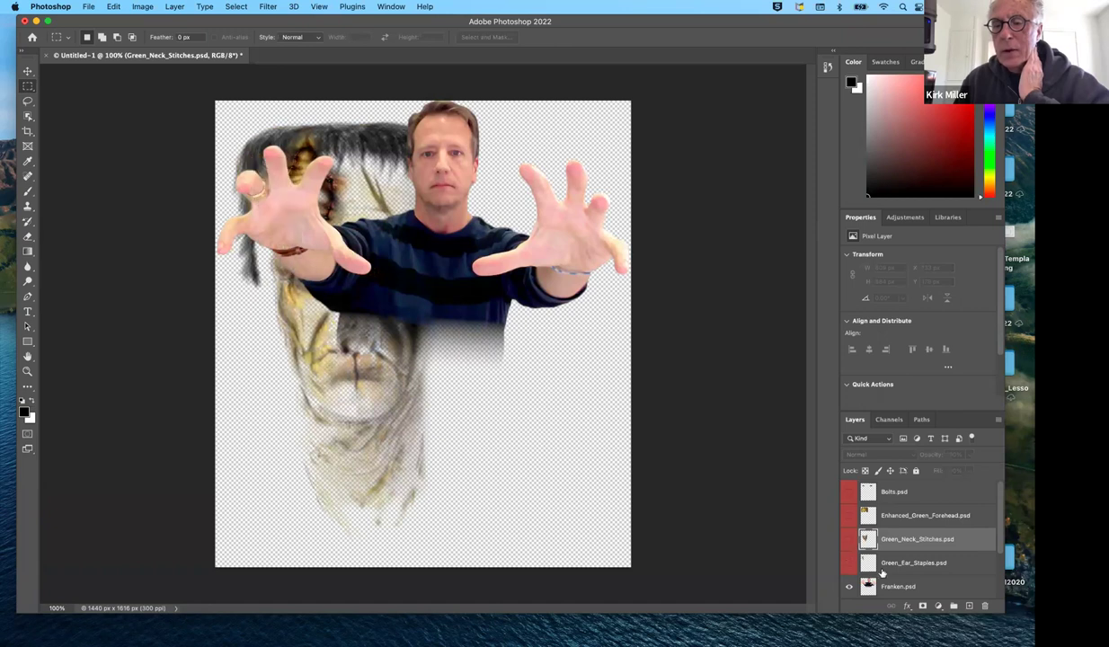
Step: Move Green_Nose_Stitches.psd and Green_Skin_Texture.psd above Franken.psd, and Monster_Hair.psd to the top of the layer stack
{"action": "scroll", "coordinate": [924, 574], "scroll_direction": "down", "scroll_amount": 2}
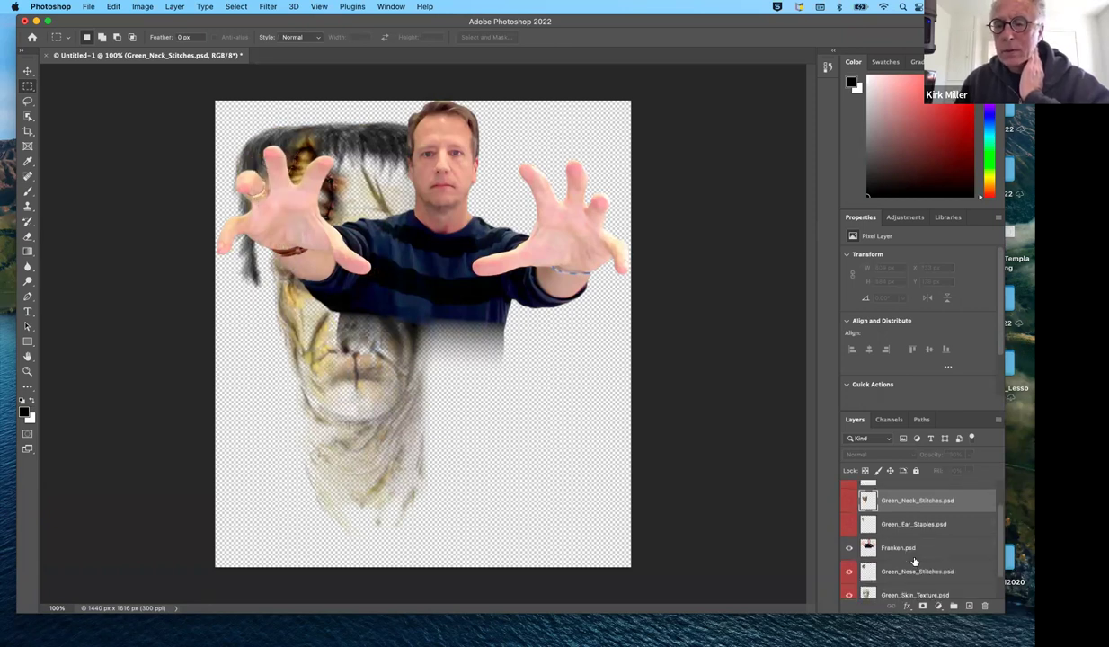
{"action": "left_click_drag", "start_coordinate": [912, 577], "coordinate": [911, 529]}
{"action": "scroll", "coordinate": [911, 572], "scroll_direction": "down", "scroll_amount": 1}
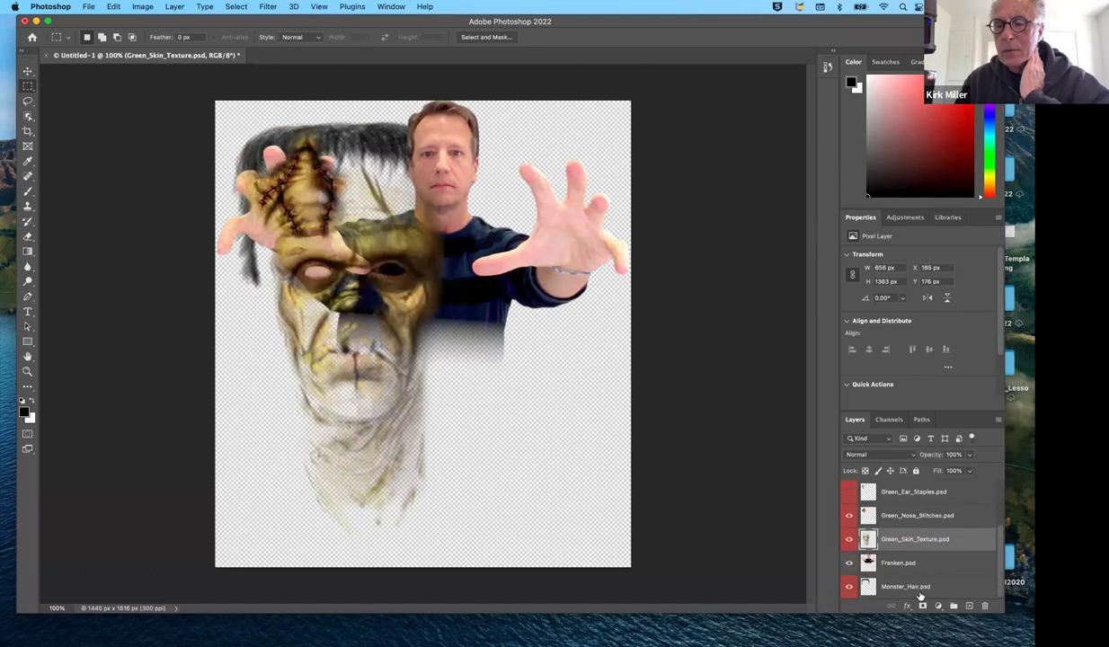
{"action": "left_click_drag", "start_coordinate": [920, 591], "coordinate": [905, 488]}
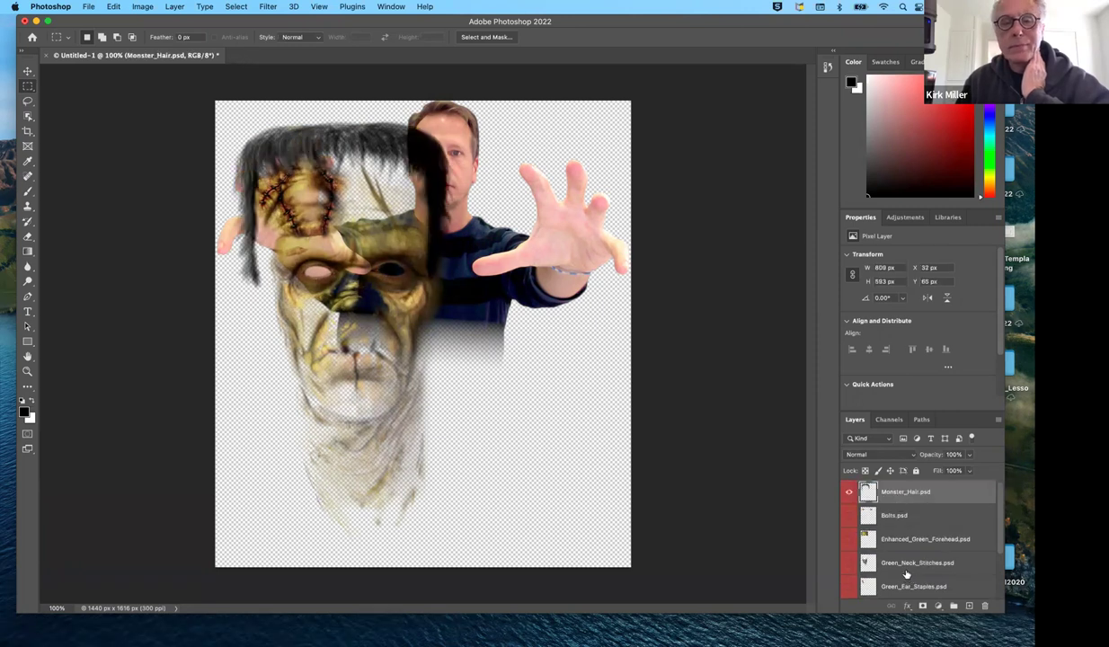
Step: Hide the Green_Skin_Texture.psd, Green_Nose_Stitches.psd and Monster_Hair.psd layers, leaving only Franken.psd shown
{"action": "scroll", "coordinate": [906, 566], "scroll_direction": "down", "scroll_amount": 2}
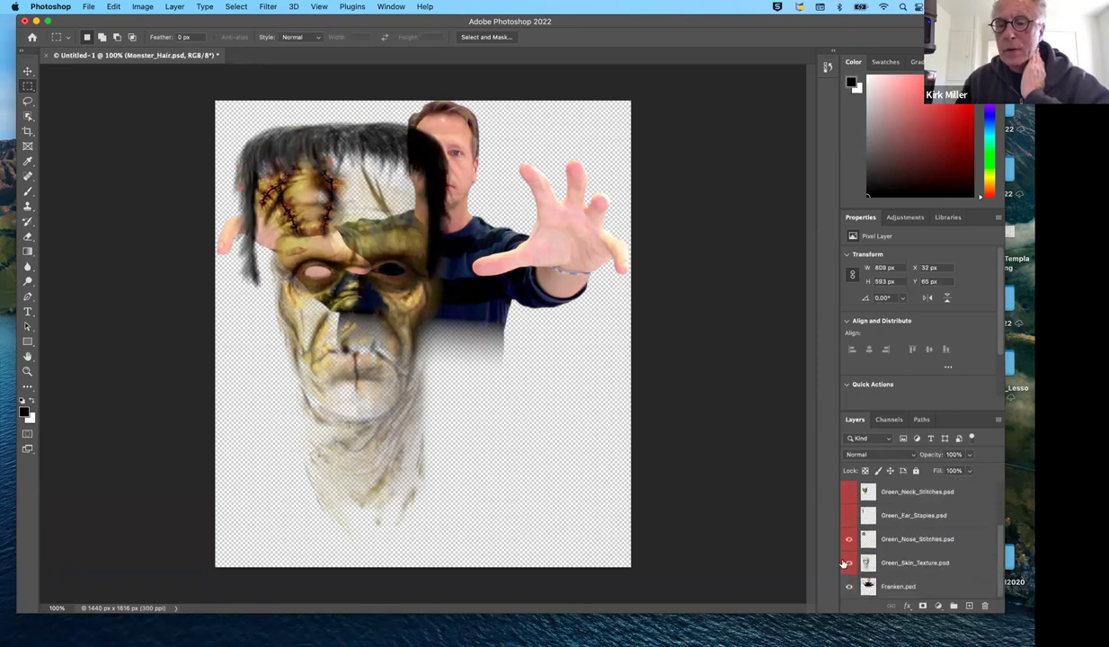
{"action": "left_click", "coordinate": [846, 563]}
{"action": "left_click", "coordinate": [848, 539]}
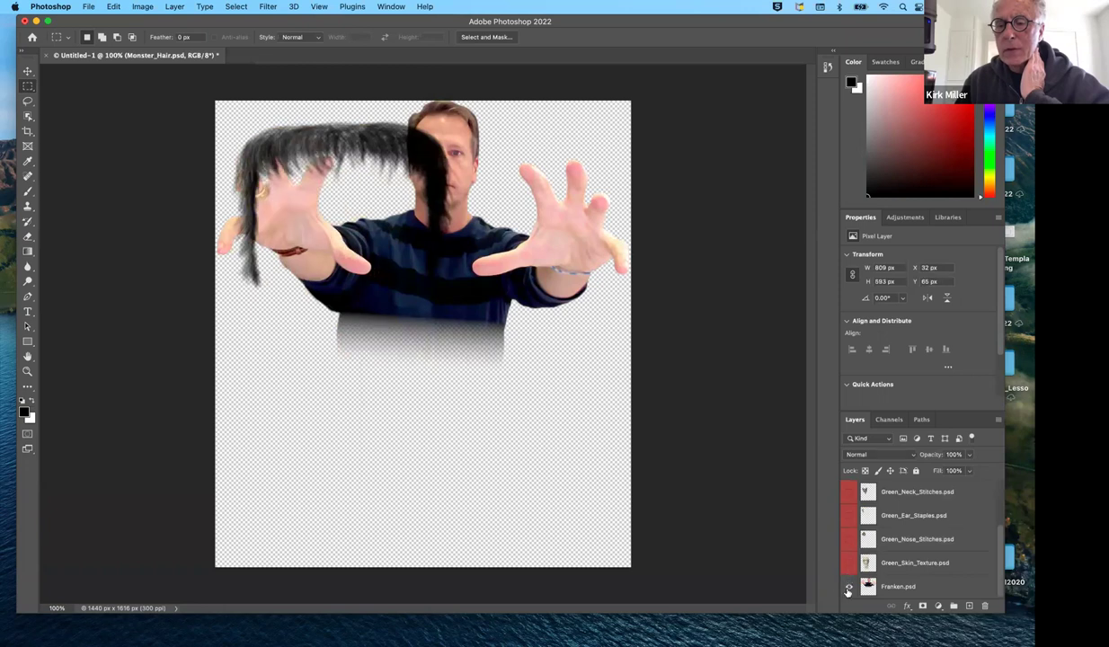
{"action": "scroll", "coordinate": [917, 535], "scroll_direction": "up", "scroll_amount": 3}
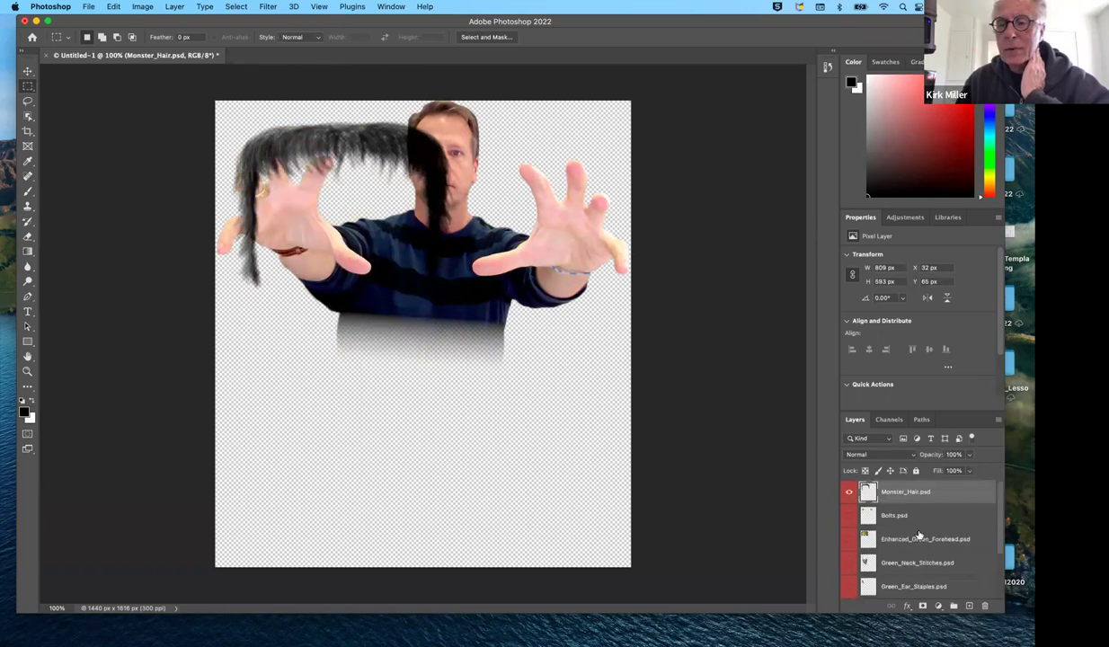
{"action": "left_click", "coordinate": [848, 490]}
{"action": "scroll", "coordinate": [874, 528], "scroll_direction": "down", "scroll_amount": 3}
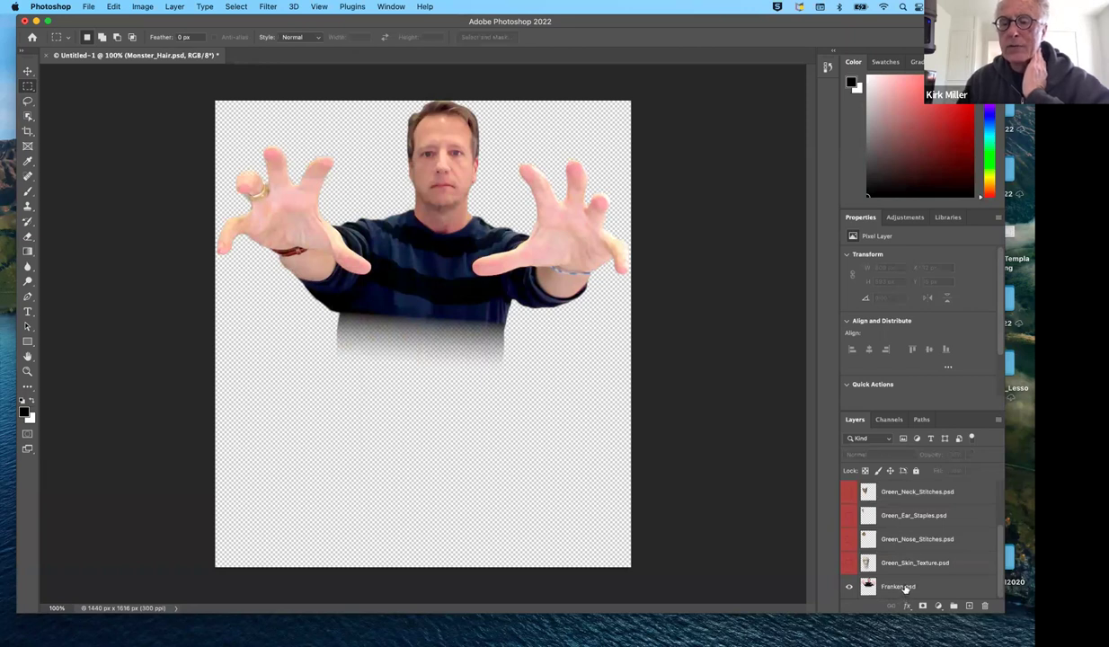
Step: Move the Franken.psd figure down to the middle of the canvas, at about X 0 px and Y 363 px
{"action": "left_click", "coordinate": [872, 579]}
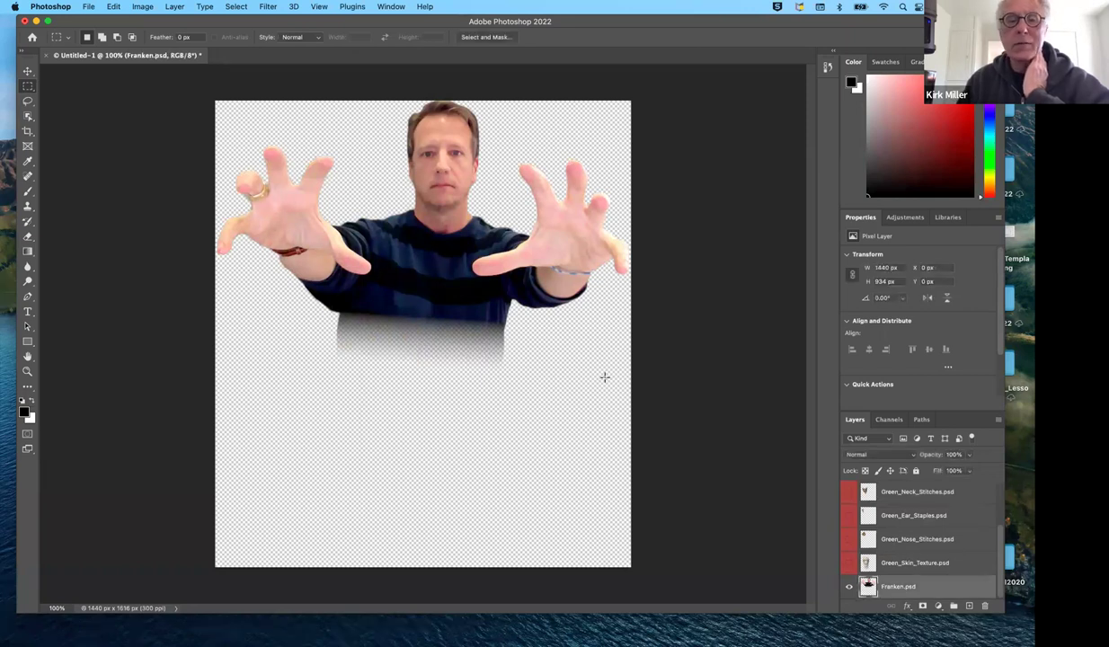
{"action": "left_click", "coordinate": [27, 72]}
{"action": "left_click_drag", "start_coordinate": [406, 245], "coordinate": [421, 414]}
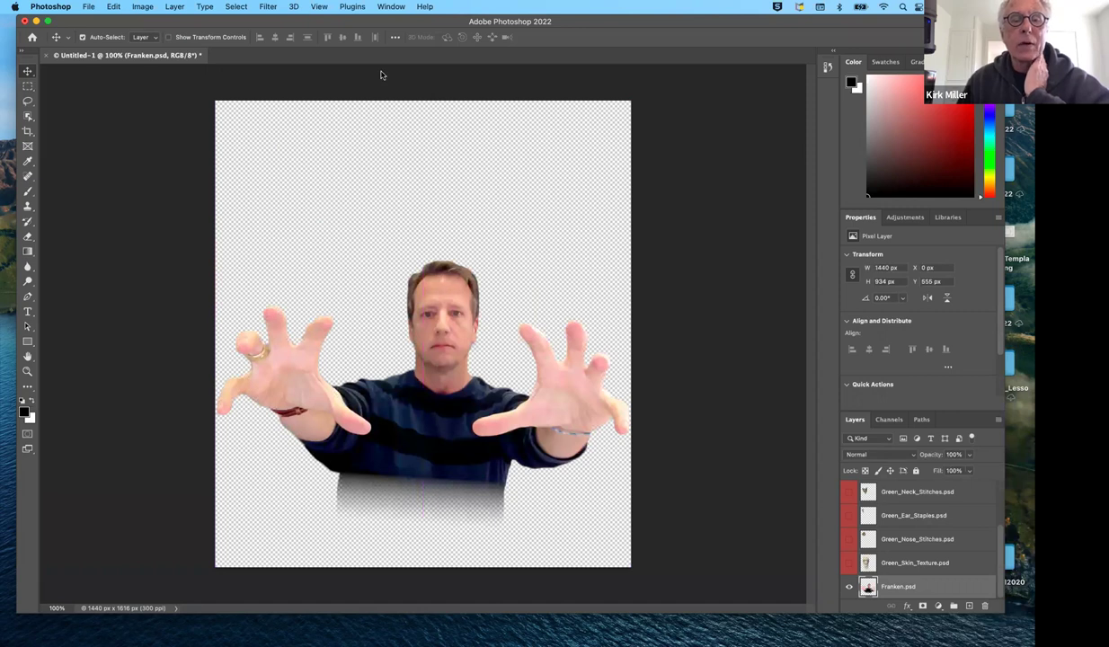
{"action": "left_click_drag", "start_coordinate": [450, 412], "coordinate": [444, 380]}
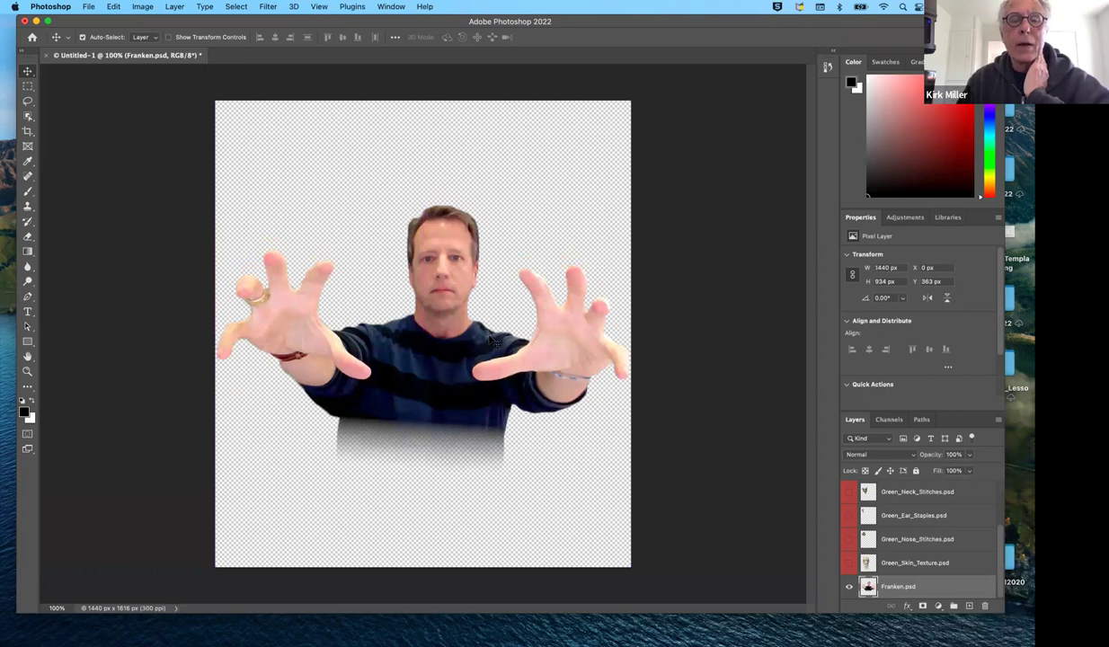
Step: Show the Green_Skin_Texture.psd layer and move it over the man's face, to about X 453 px and Y 57 px
{"action": "left_click", "coordinate": [896, 565]}
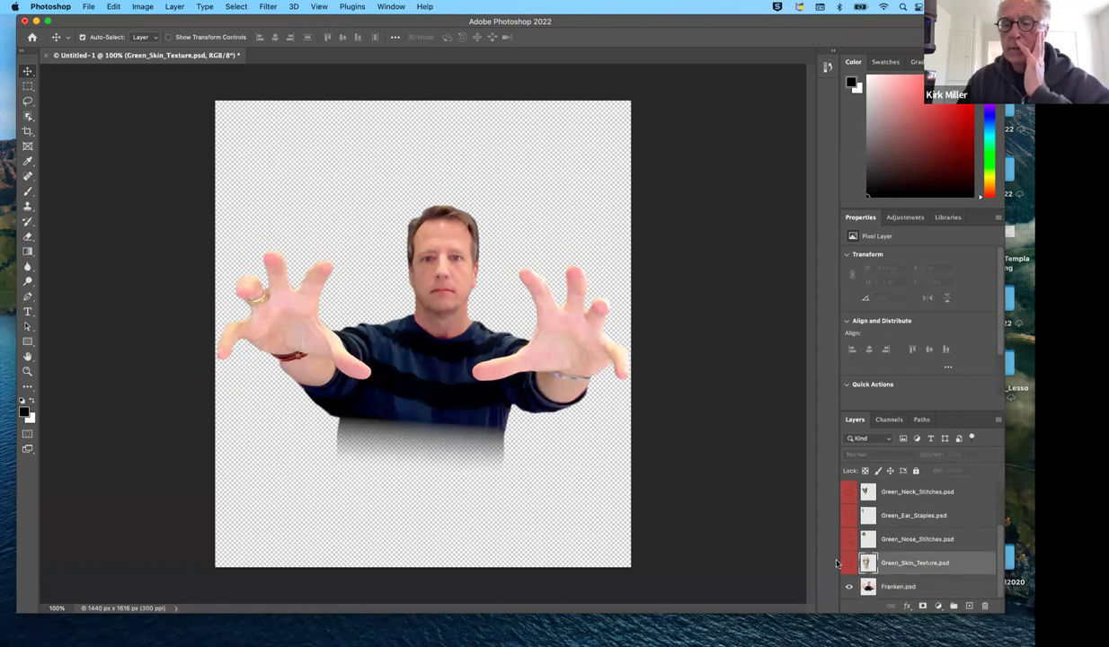
{"action": "left_click", "coordinate": [846, 564]}
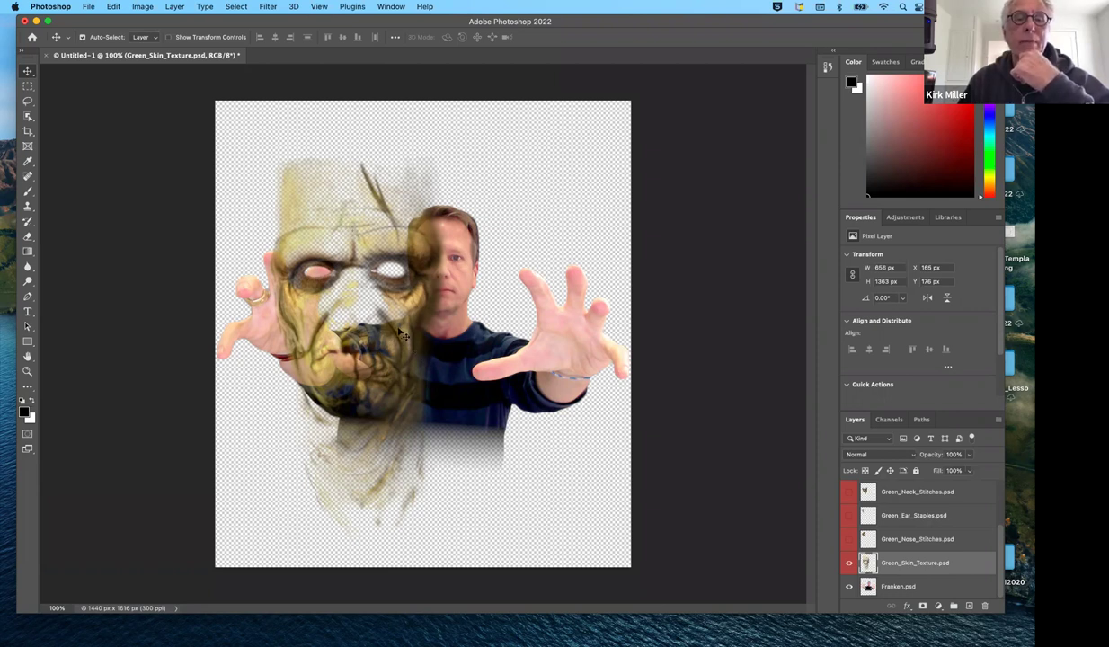
{"action": "left_click_drag", "start_coordinate": [429, 330], "coordinate": [474, 306]}
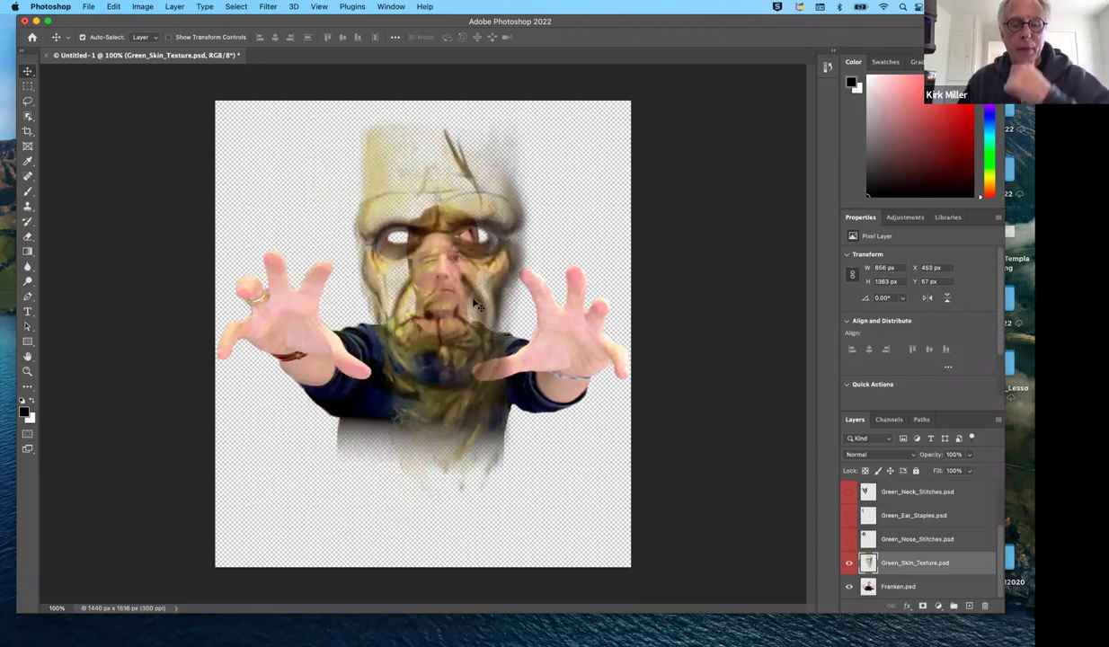
Step: Scale the Green_Skin_Texture.psd layer to about 44.4% wide and 48.6% high and move it over the man's face
{"action": "key", "text": "super+t"}
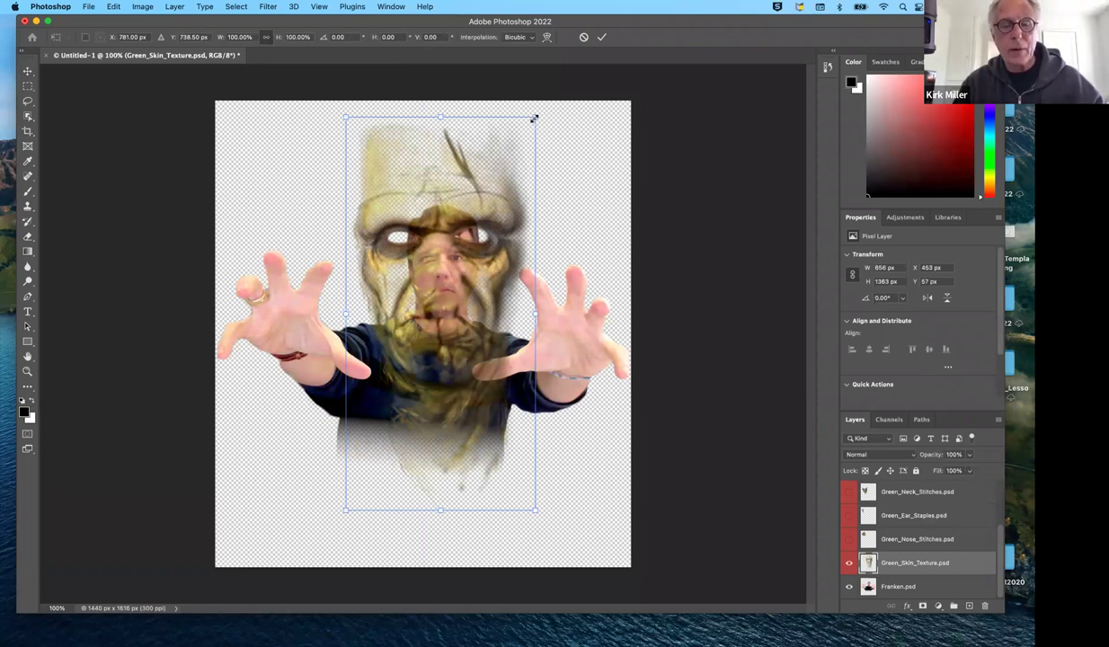
{"action": "left_click_drag", "start_coordinate": [528, 119], "coordinate": [483, 218]}
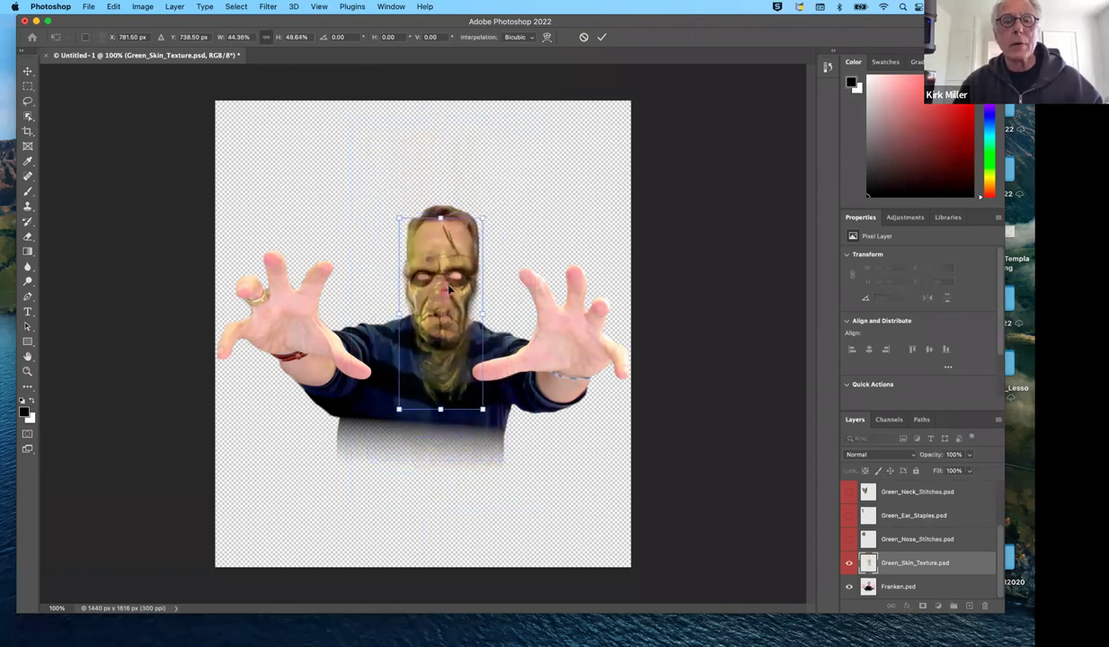
{"action": "mouse_move", "coordinate": [456, 309]}
{"action": "left_mouse_down"}
{"action": "mouse_move", "coordinate": [459, 277]}
{"action": "mouse_move", "coordinate": [458, 289]}
{"action": "left_mouse_up"}
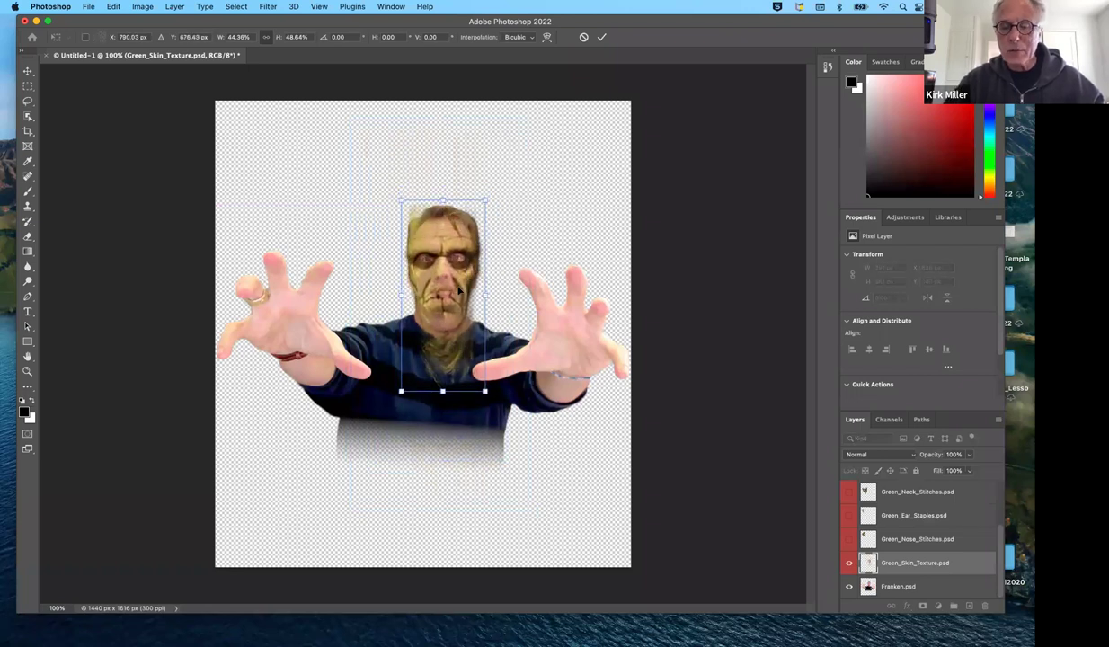
Step: Shrink the skin texture to about 40.6% wide and 47.1% high and nudge it slightly to align with the facial features
{"action": "key", "text": "super+plus"}
{"action": "key", "text": "super+plus"}
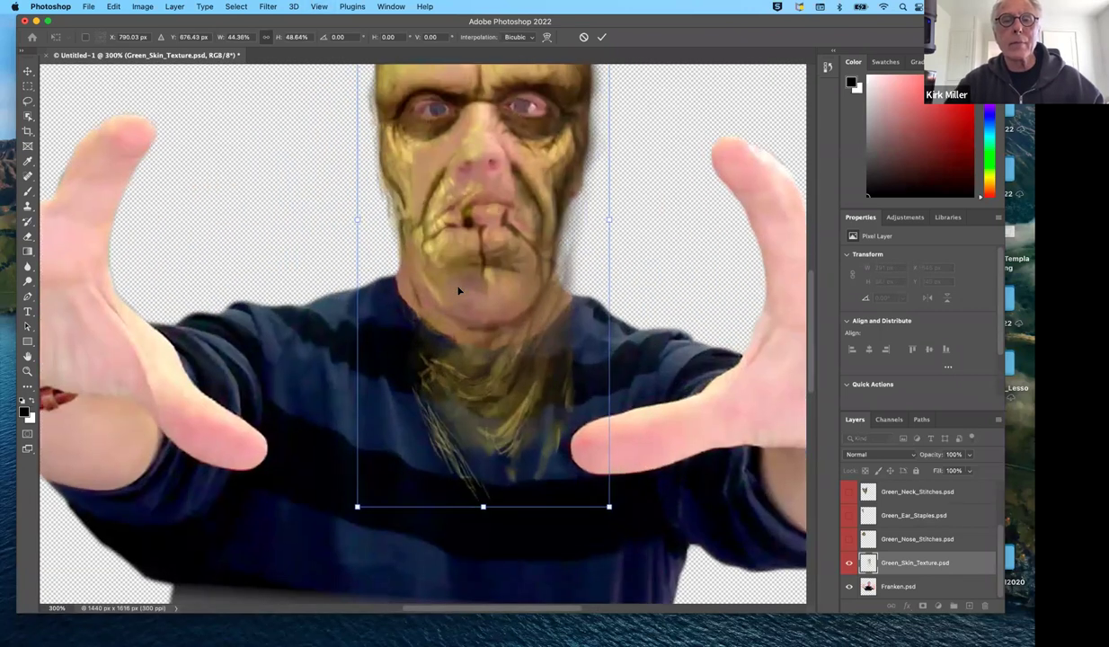
{"action": "scroll", "coordinate": [459, 290], "scroll_direction": "up", "scroll_amount": 5}
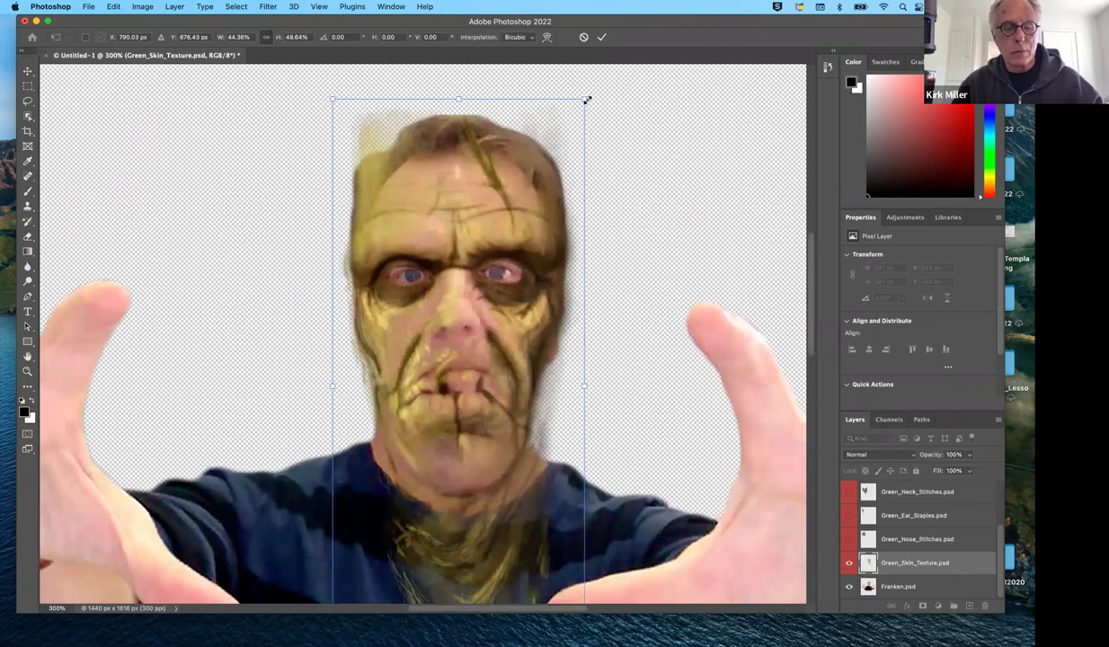
{"action": "left_click_drag", "start_coordinate": [586, 100], "coordinate": [576, 109]}
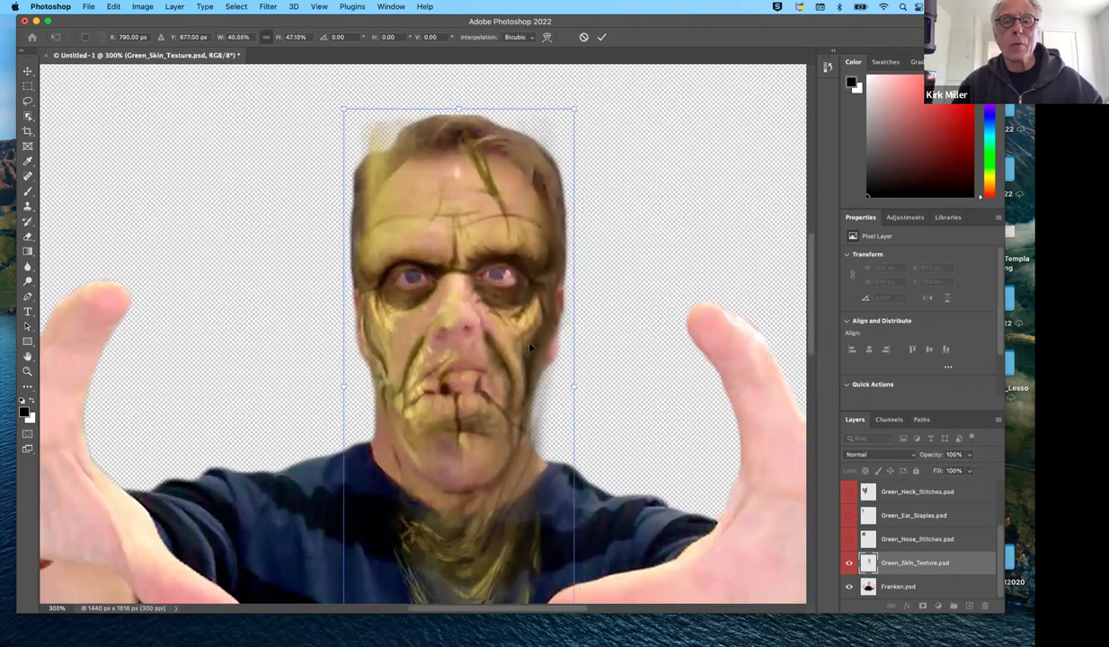
{"action": "left_click_drag", "start_coordinate": [529, 338], "coordinate": [528, 341]}
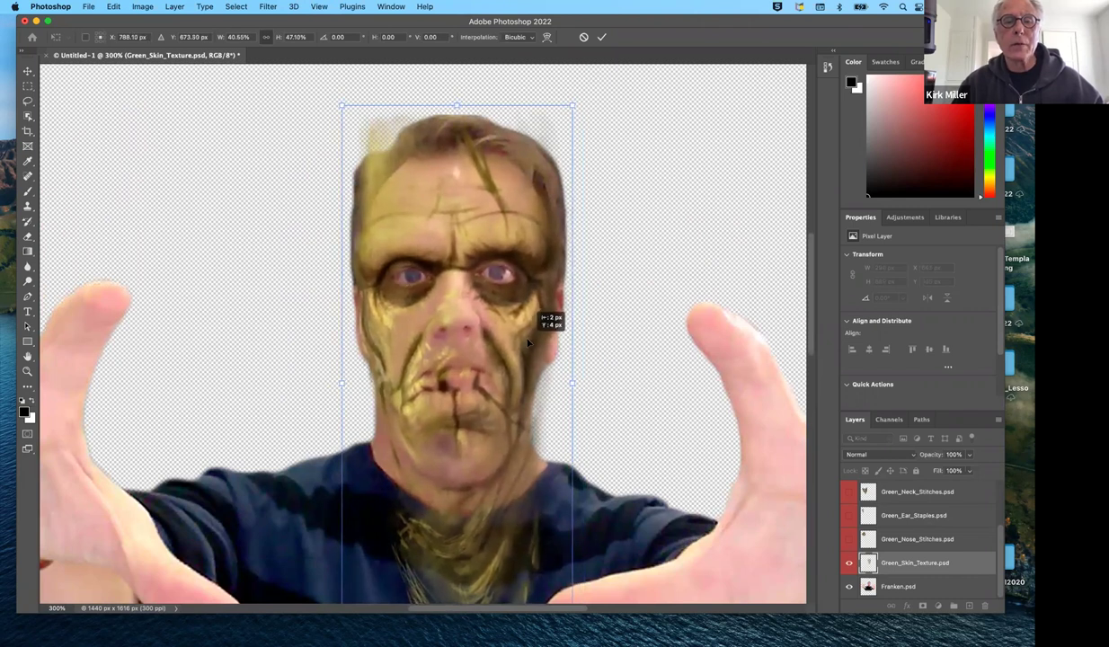
{"action": "left_click_drag", "start_coordinate": [528, 341], "coordinate": [527, 341]}
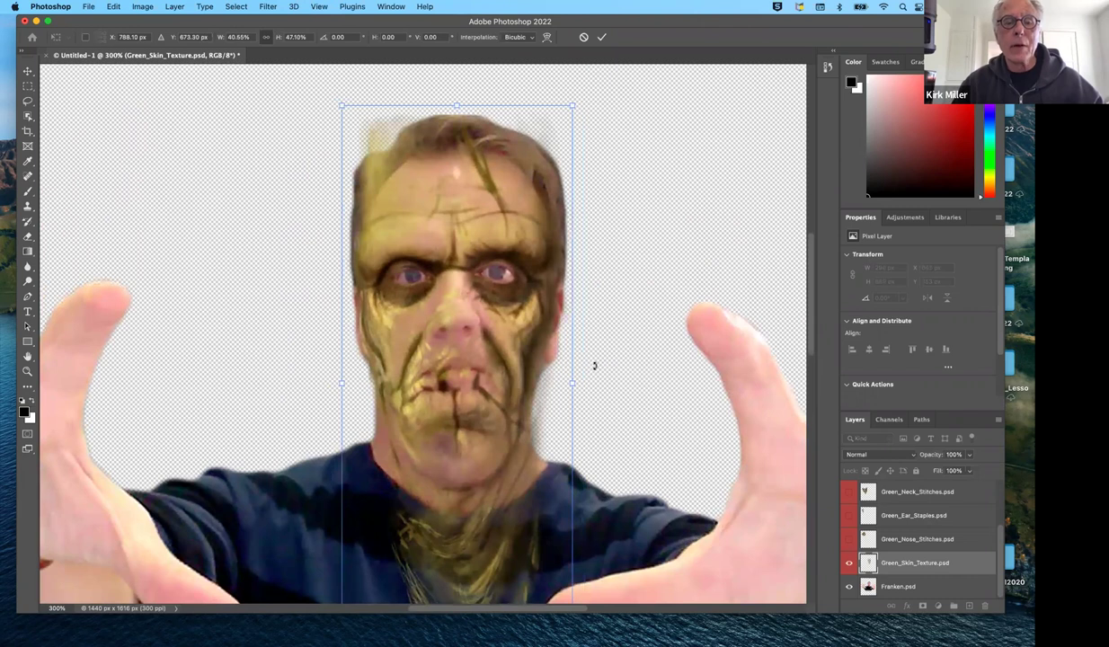
Step: Try to enlarge the skin texture downward over the neck to about 45% wide and 52.3% high, and undo it
{"action": "scroll", "coordinate": [676, 416], "scroll_direction": "down", "scroll_amount": 5}
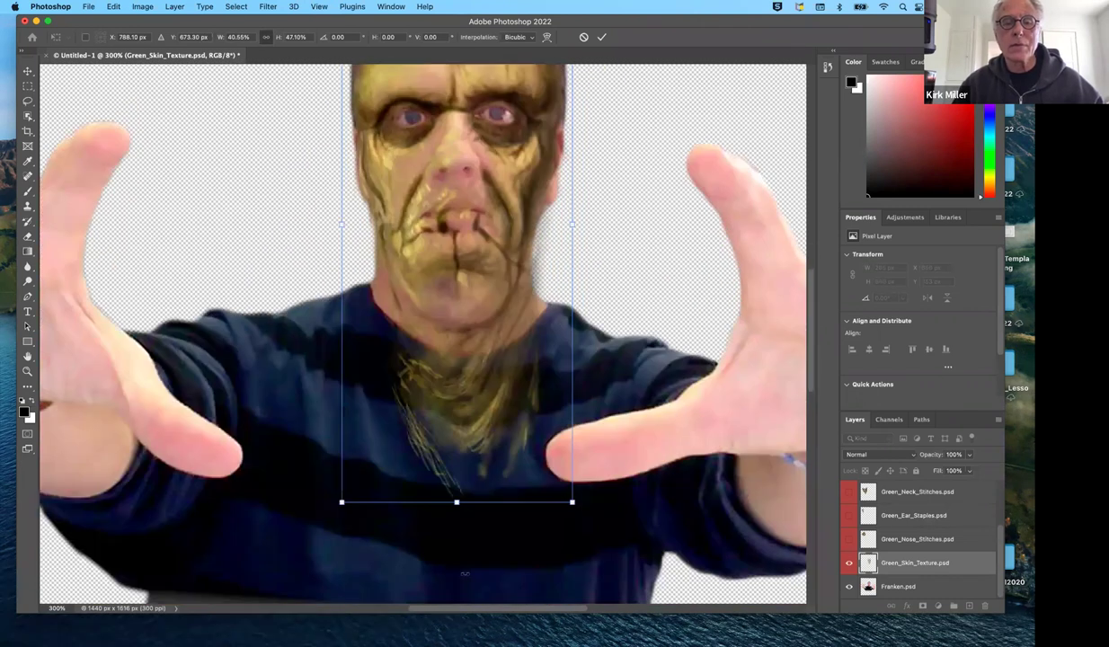
{"action": "left_click_drag", "start_coordinate": [455, 485], "coordinate": [476, 560]}
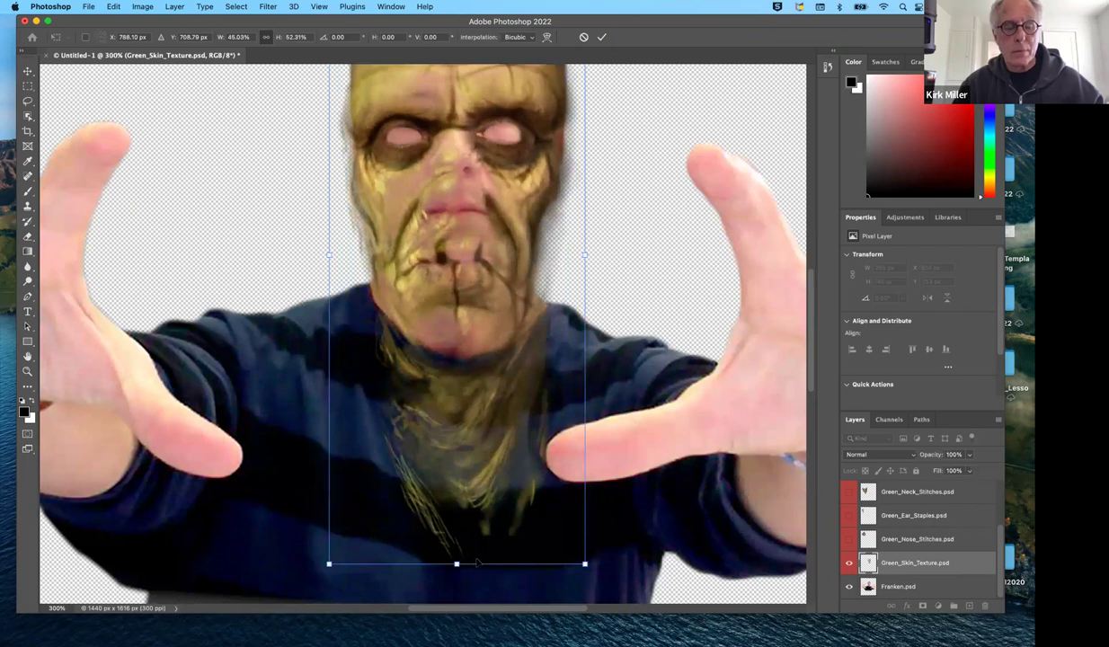
{"action": "key", "text": "super+z"}
{"action": "scroll", "coordinate": [574, 227], "scroll_direction": "up", "scroll_amount": 5}
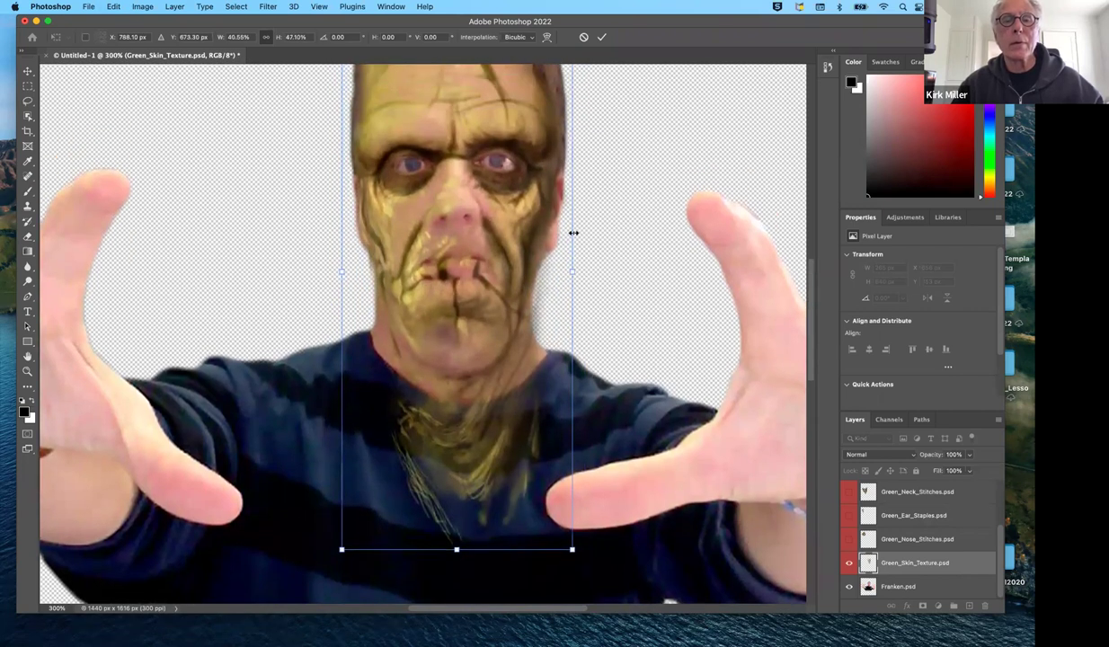
{"action": "scroll", "coordinate": [576, 248], "scroll_direction": "up", "scroll_amount": 1}
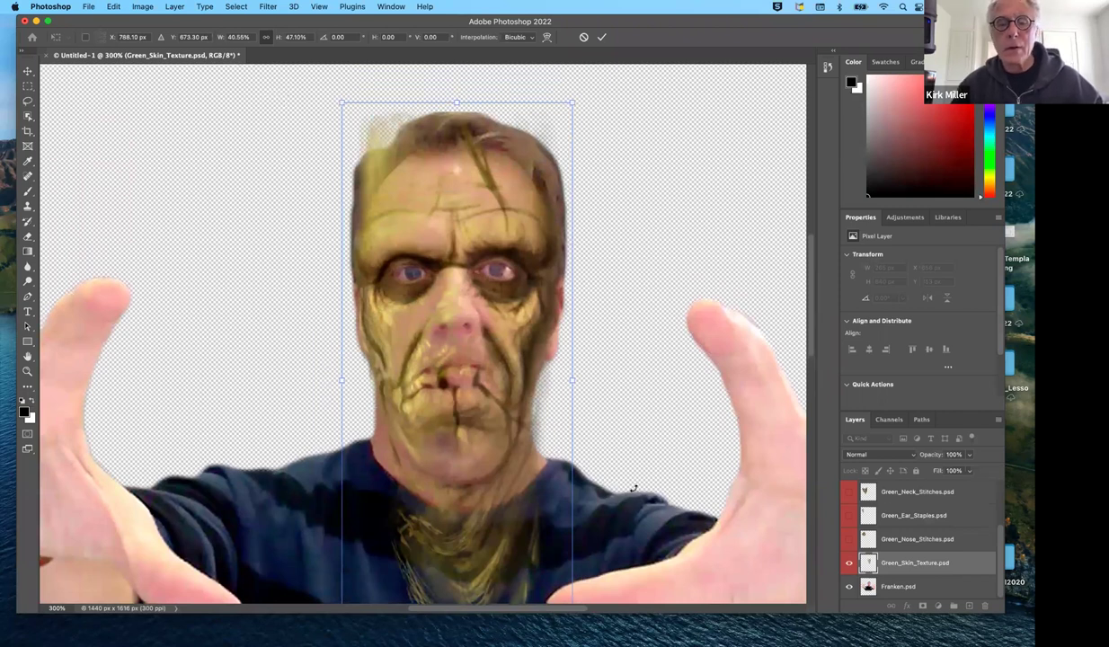
{"action": "scroll", "coordinate": [634, 488], "scroll_direction": "down", "scroll_amount": 3}
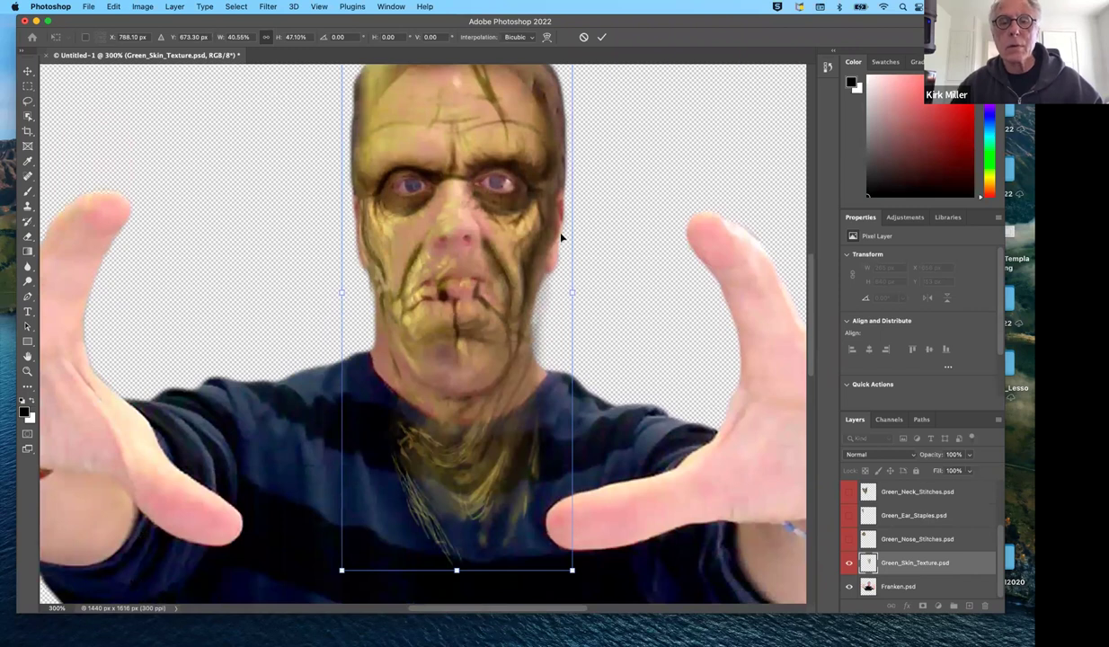
{"action": "mouse_move", "coordinate": [574, 293]}
{"action": "left_mouse_down"}
{"action": "mouse_move", "coordinate": [636, 290]}
{"action": "mouse_move", "coordinate": [574, 292]}
{"action": "left_mouse_up"}
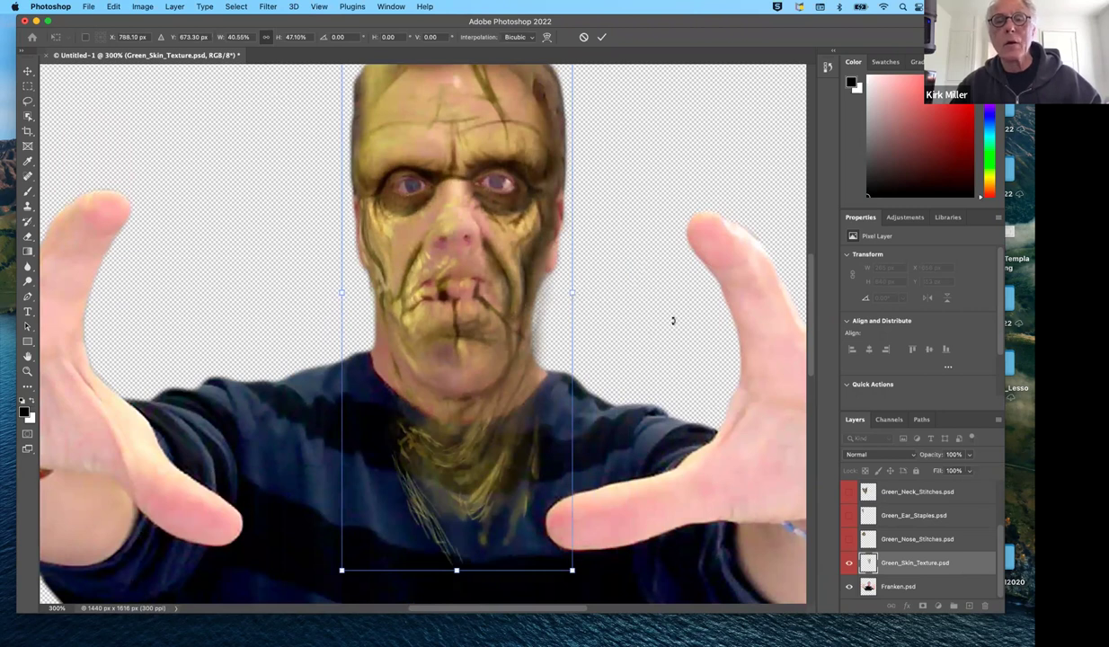
Step: Undo all scaling and moves of the skin texture within the current transform, back to 100% size
{"action": "key", "text": "super+z"}
{"action": "key", "text": "super+z"}
{"action": "key", "text": "super+z"}
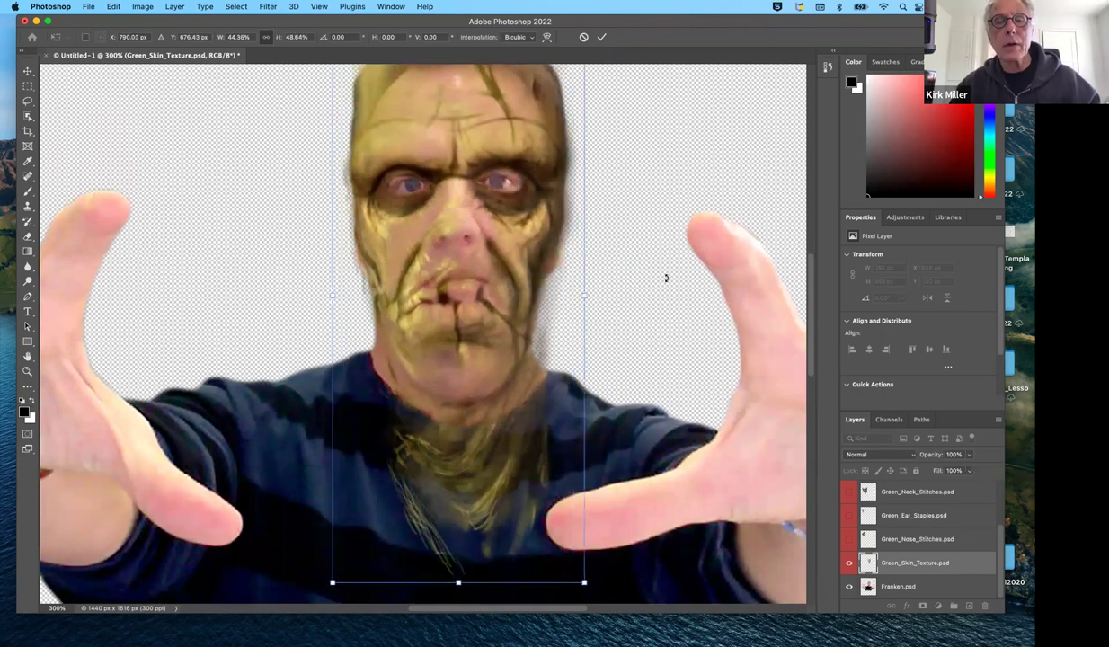
{"action": "key", "text": "super+z"}
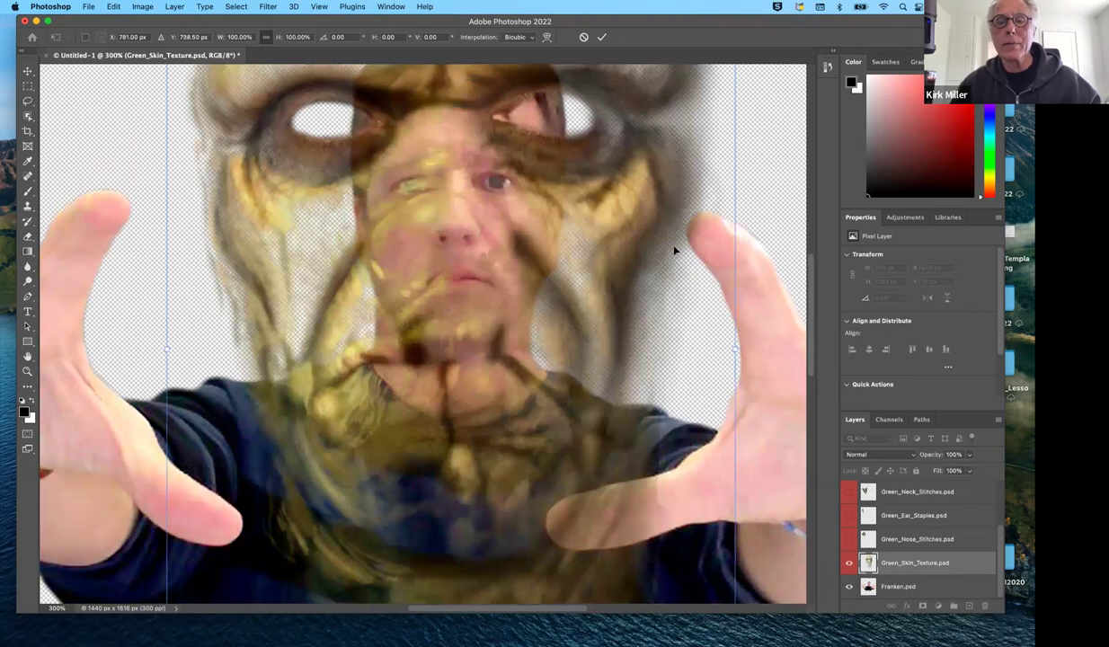
{"action": "key", "text": "super+0"}
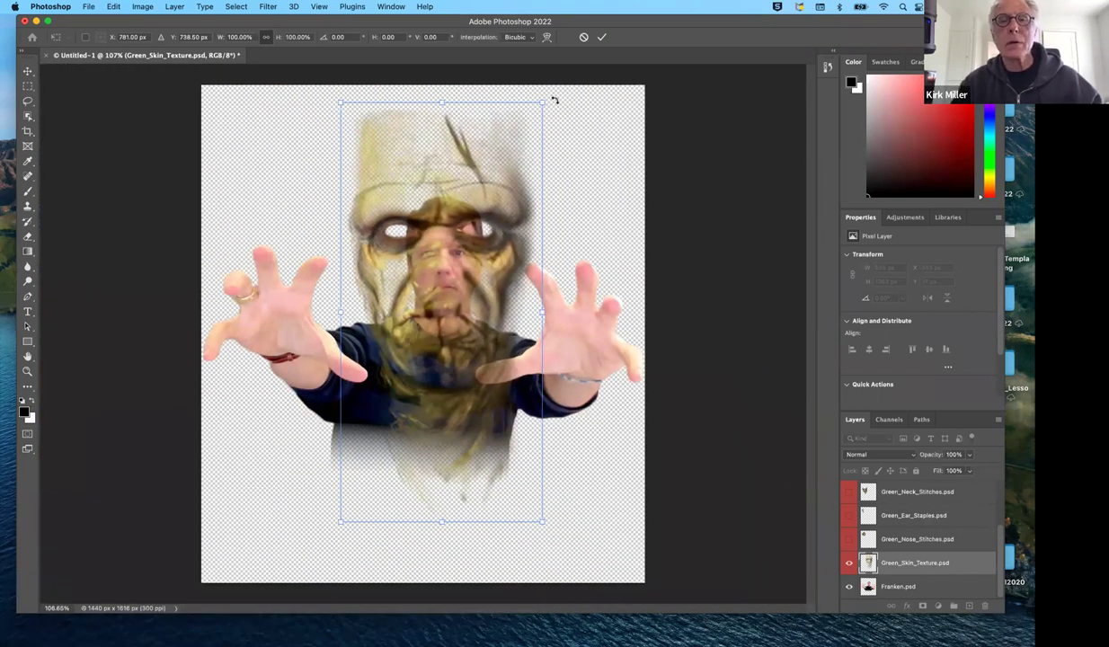
Step: Scale the skin texture proportionally to about 46.1% and place it over the face, centred near X 788 px and Y 670 px
{"action": "left_click_drag", "start_coordinate": [539, 102], "coordinate": [435, 331]}
{"action": "left_click_drag", "start_coordinate": [411, 396], "coordinate": [460, 279]}
{"action": "scroll", "coordinate": [459, 278], "scroll_direction": "up", "scroll_amount": 5}
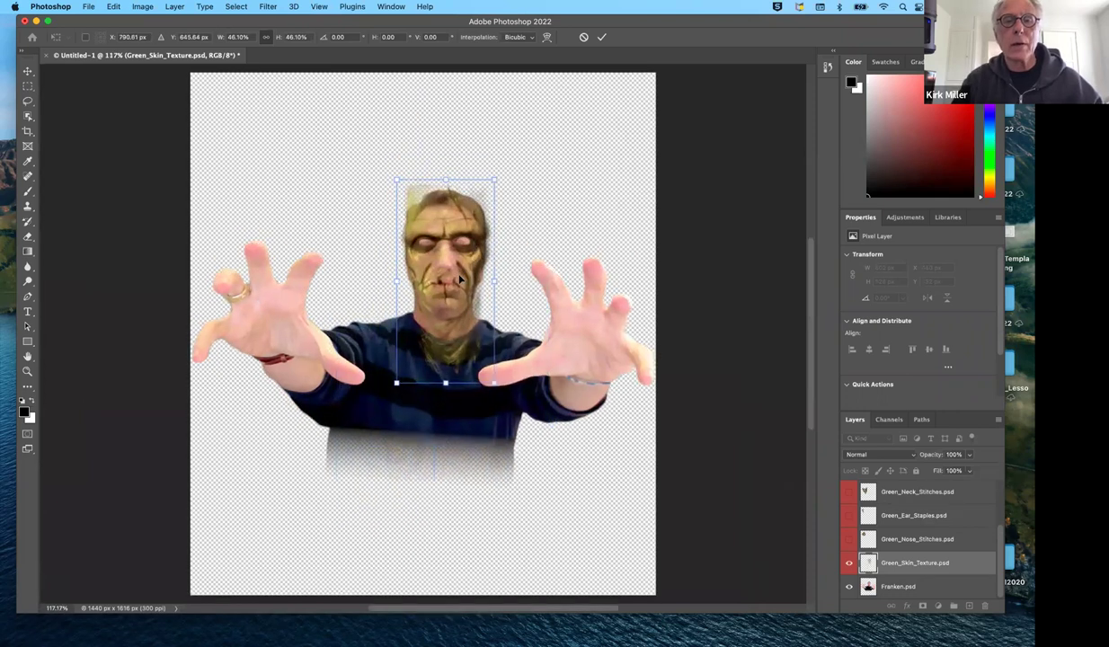
{"action": "left_click_drag", "start_coordinate": [487, 203], "coordinate": [483, 212]}
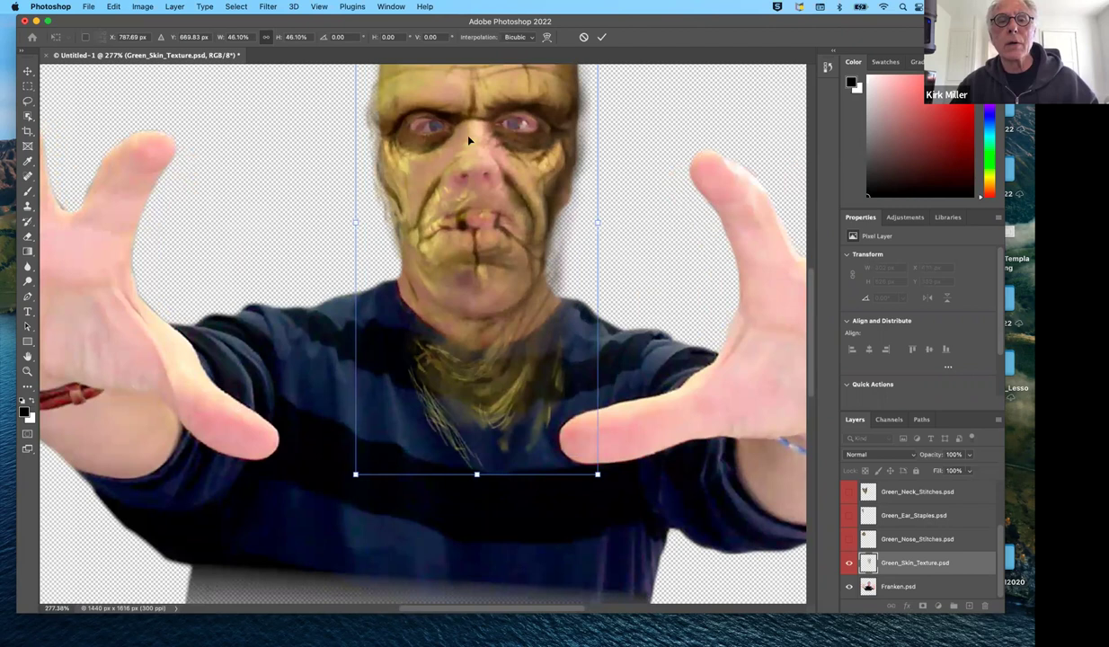
Step: Reduce the skin texture proportionally to about 44.6% and shift it slightly to match the man's eyes and mouth
{"action": "scroll", "coordinate": [553, 202], "scroll_direction": "up", "scroll_amount": 2}
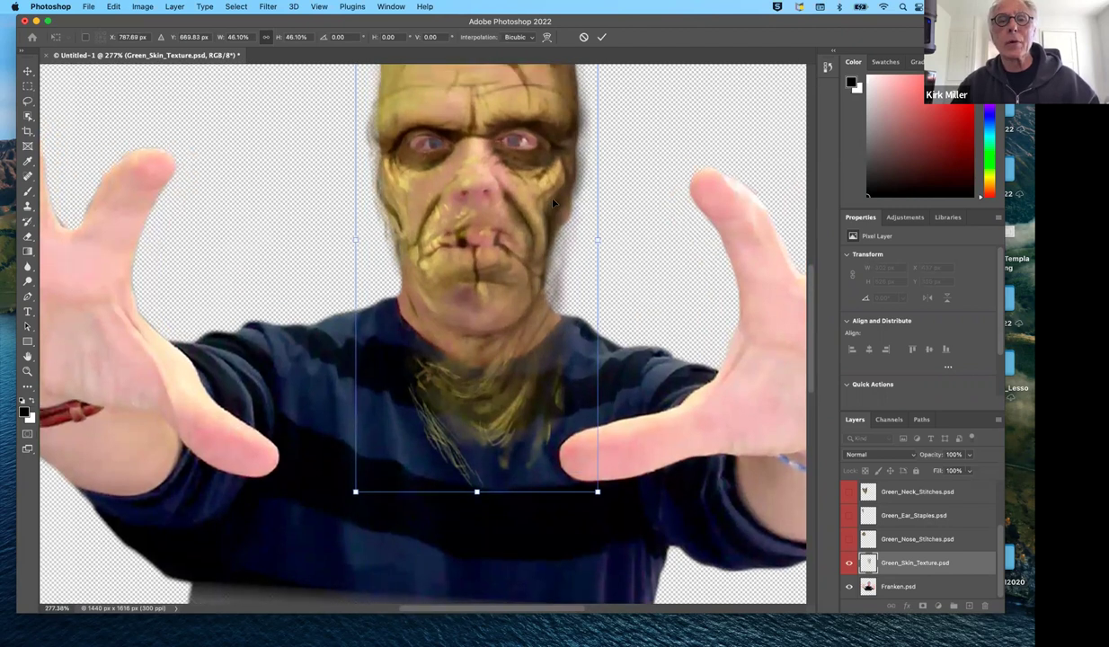
{"action": "scroll", "coordinate": [553, 203], "scroll_direction": "up", "scroll_amount": 6}
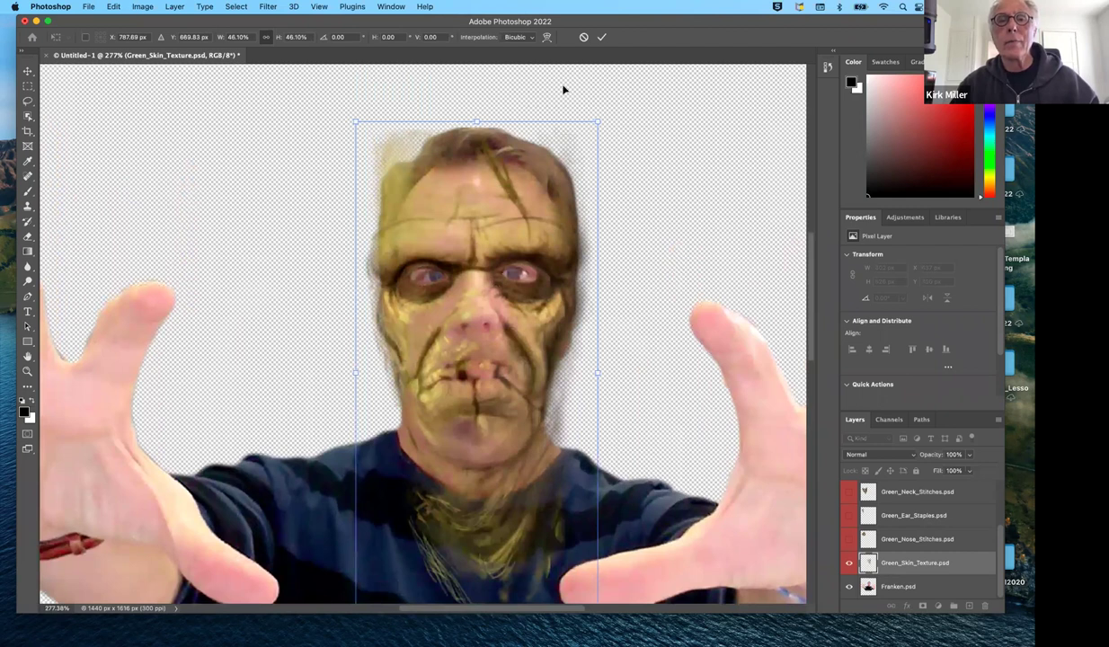
{"action": "left_click_drag", "start_coordinate": [594, 122], "coordinate": [578, 131]}
{"action": "left_click_drag", "start_coordinate": [514, 201], "coordinate": [530, 216]}
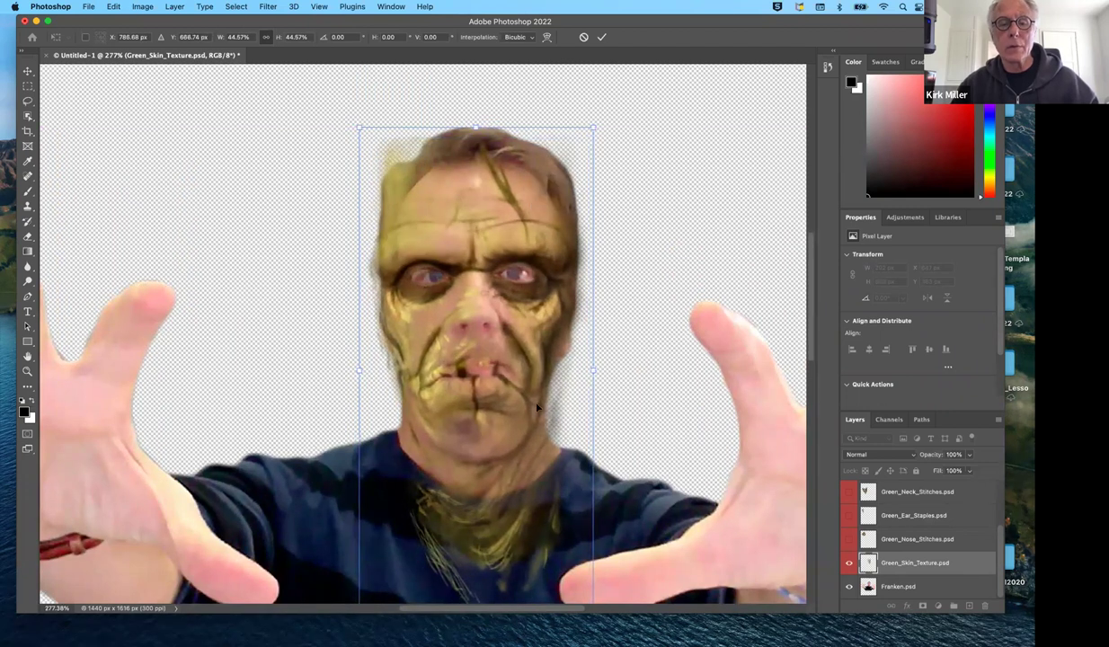
Step: Shrink the skin texture further to about 36% and reposition it within the outline of the man's face
{"action": "scroll", "coordinate": [529, 423], "scroll_direction": "down", "scroll_amount": 2}
{"action": "scroll", "coordinate": [528, 424], "scroll_direction": "down", "scroll_amount": 4}
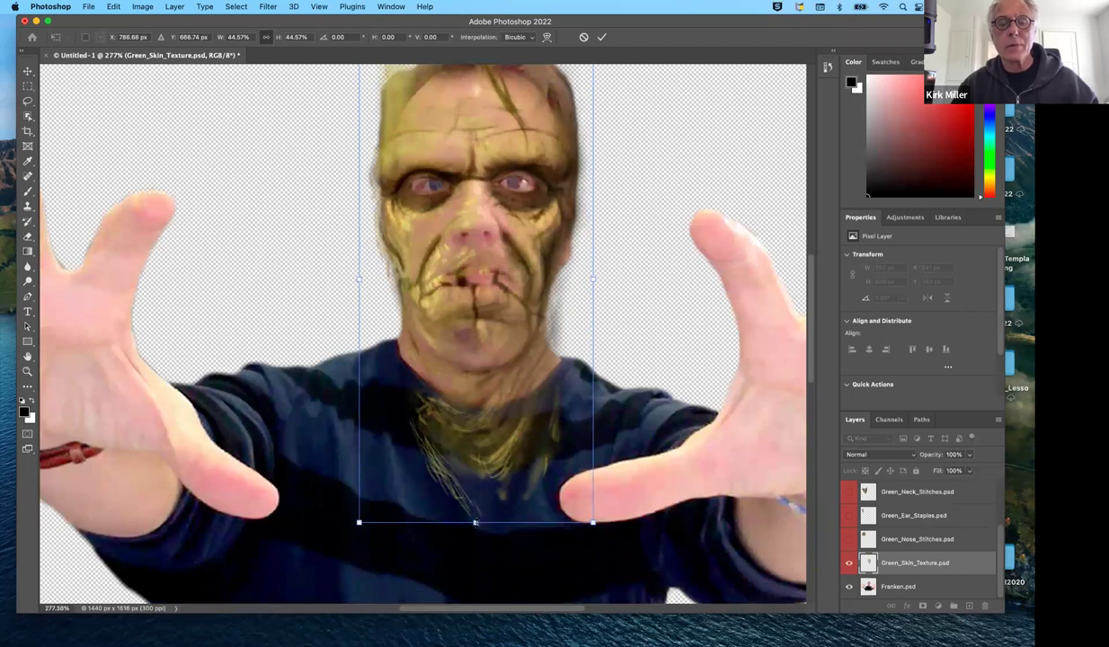
{"action": "left_click_drag", "start_coordinate": [475, 522], "coordinate": [476, 429]}
{"action": "left_click_drag", "start_coordinate": [476, 232], "coordinate": [475, 239]}
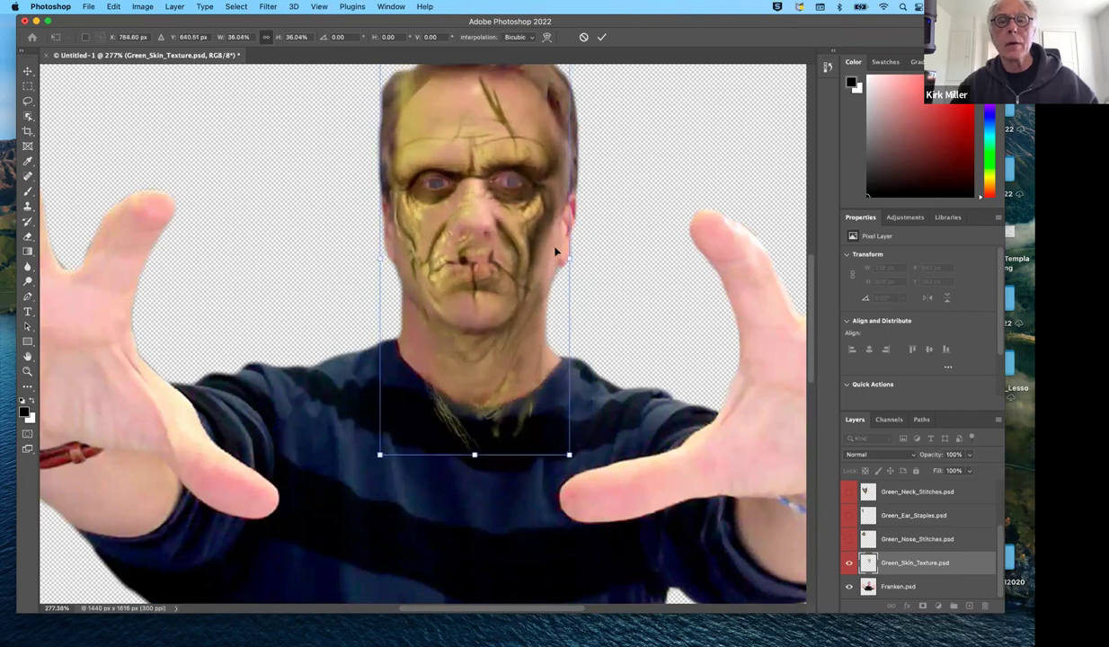
Step: Enlarge the skin texture to about 37.9%, centre it near X 786 px and Y 649 px, and apply the transform
{"action": "left_click_drag", "start_coordinate": [576, 258], "coordinate": [520, 266]}
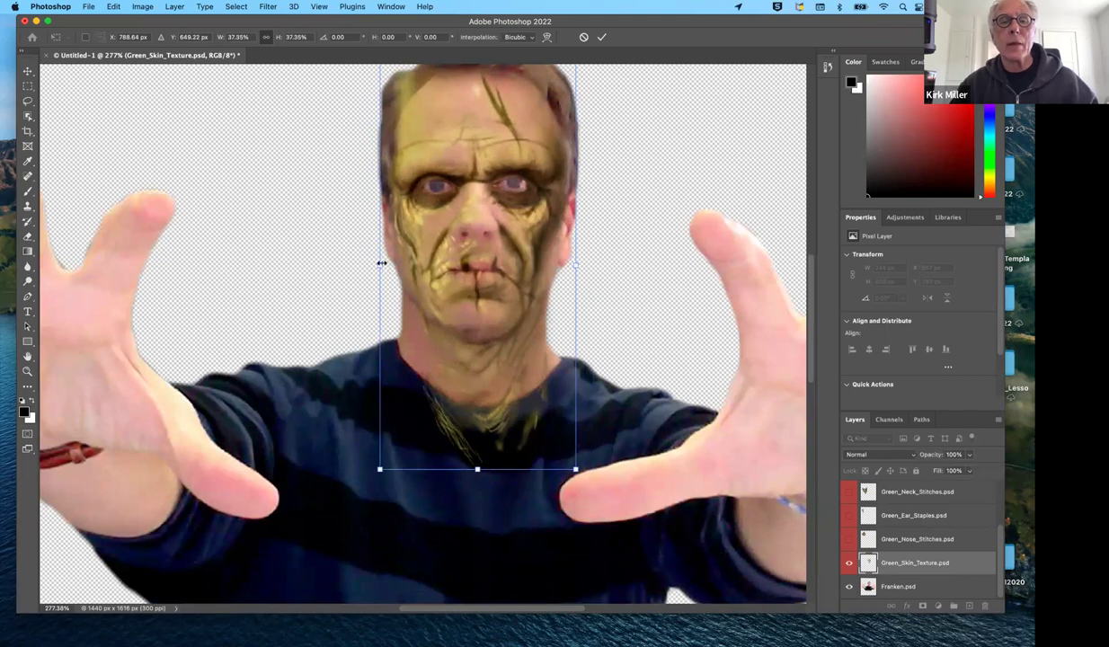
{"action": "left_click_drag", "start_coordinate": [382, 264], "coordinate": [379, 264]}
{"action": "left_click_drag", "start_coordinate": [472, 267], "coordinate": [470, 267]}
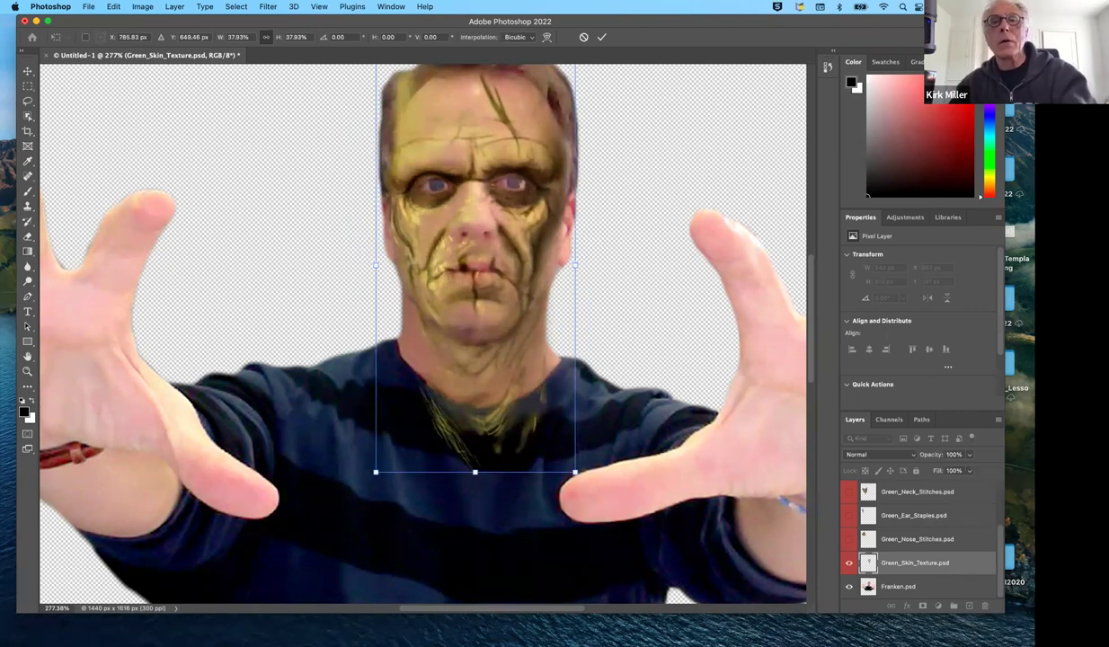
{"action": "left_click", "coordinate": [601, 37]}
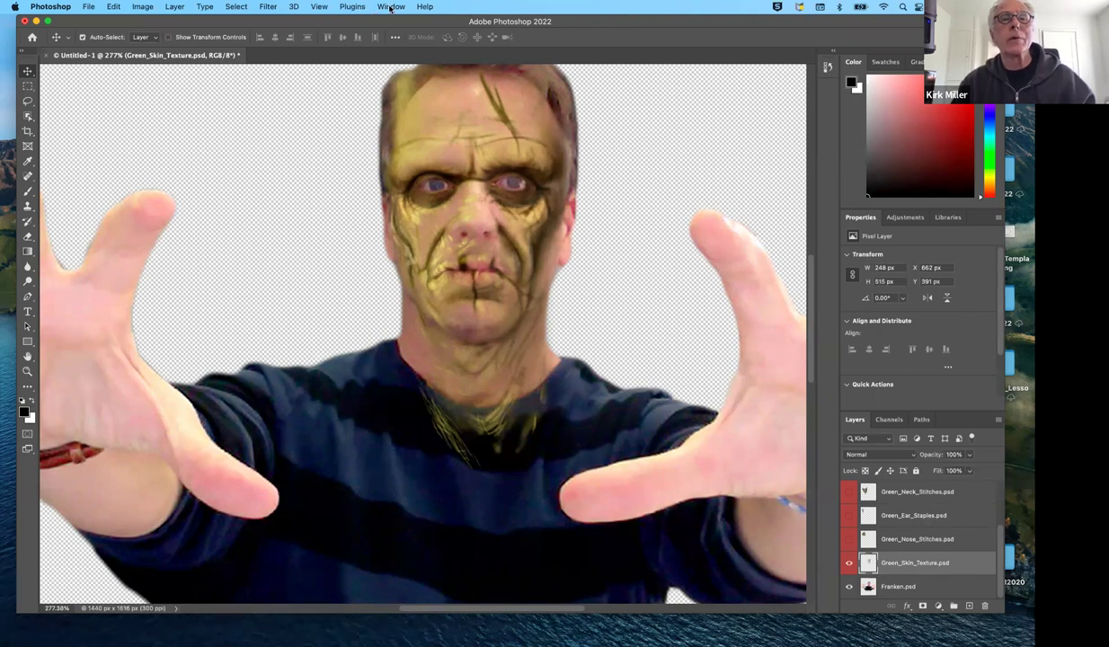
Step: Open the Liquify filter for the Green_Skin_Texture.psd layer and show the other layers as a backdrop
{"action": "left_click", "coordinate": [267, 8]}
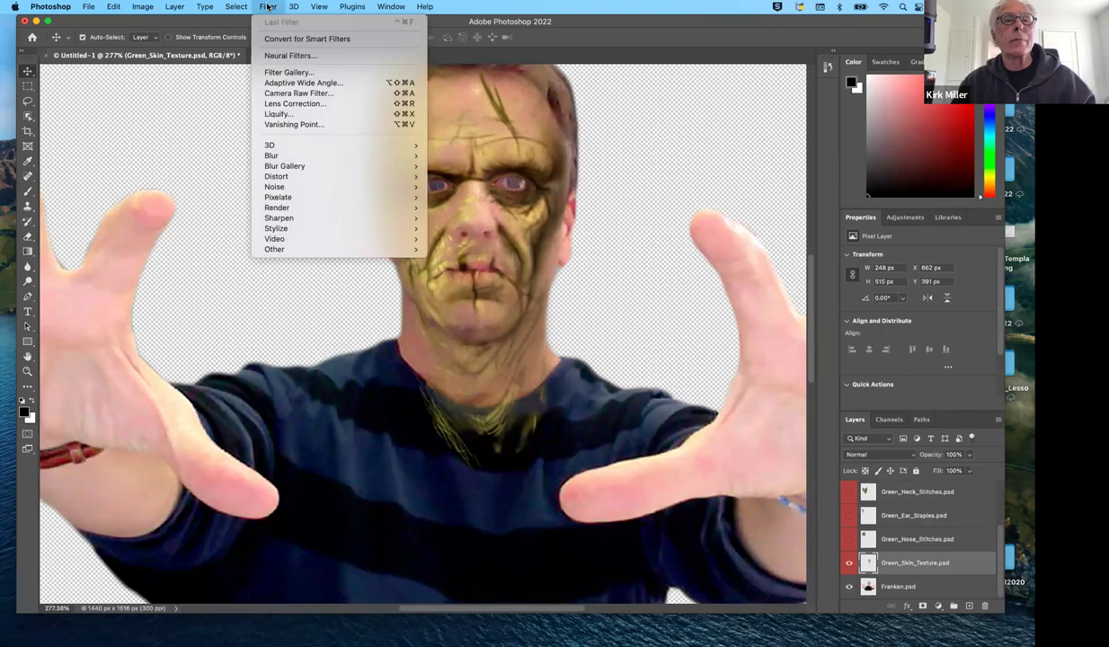
{"action": "left_click", "coordinate": [302, 115]}
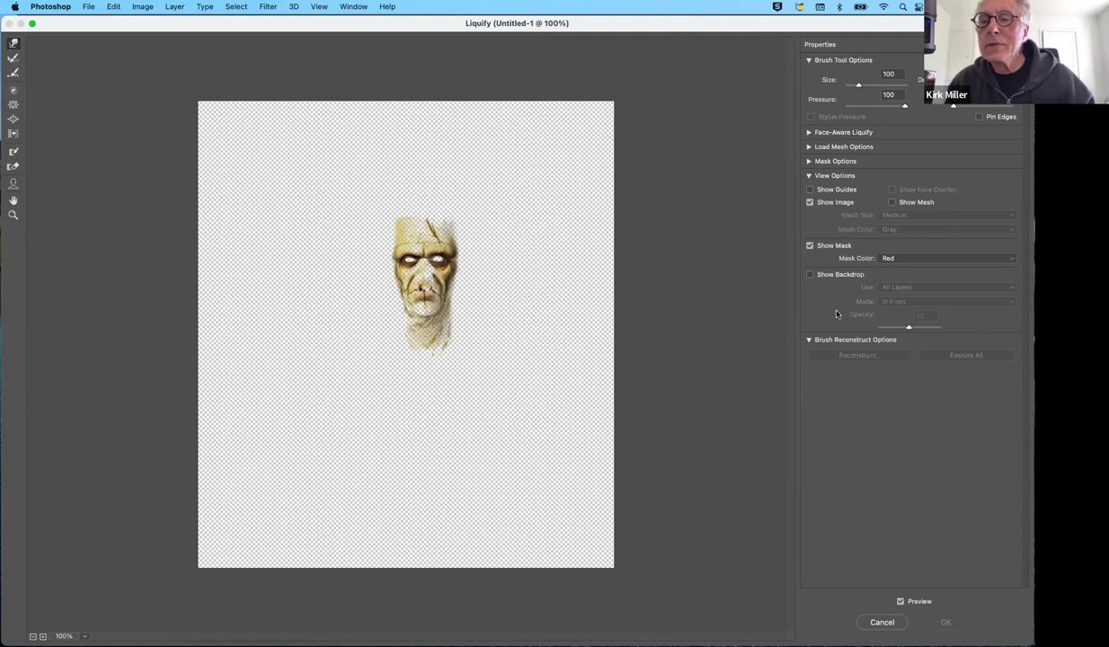
{"action": "left_click", "coordinate": [809, 275]}
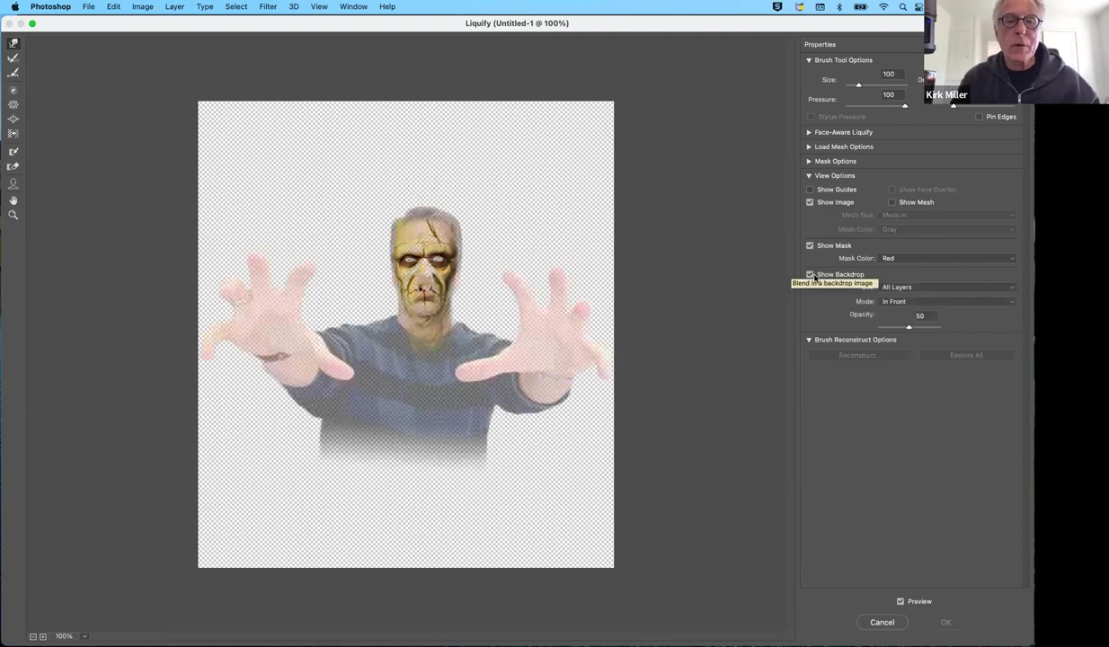
Step: Warp the skin texture's eye openings to match the man's eyes with a size 25 brush, and apply the Liquify filter
{"action": "key", "text": "alt"}
{"action": "key", "text": "super+equal"}
{"action": "key", "text": "super+equal"}
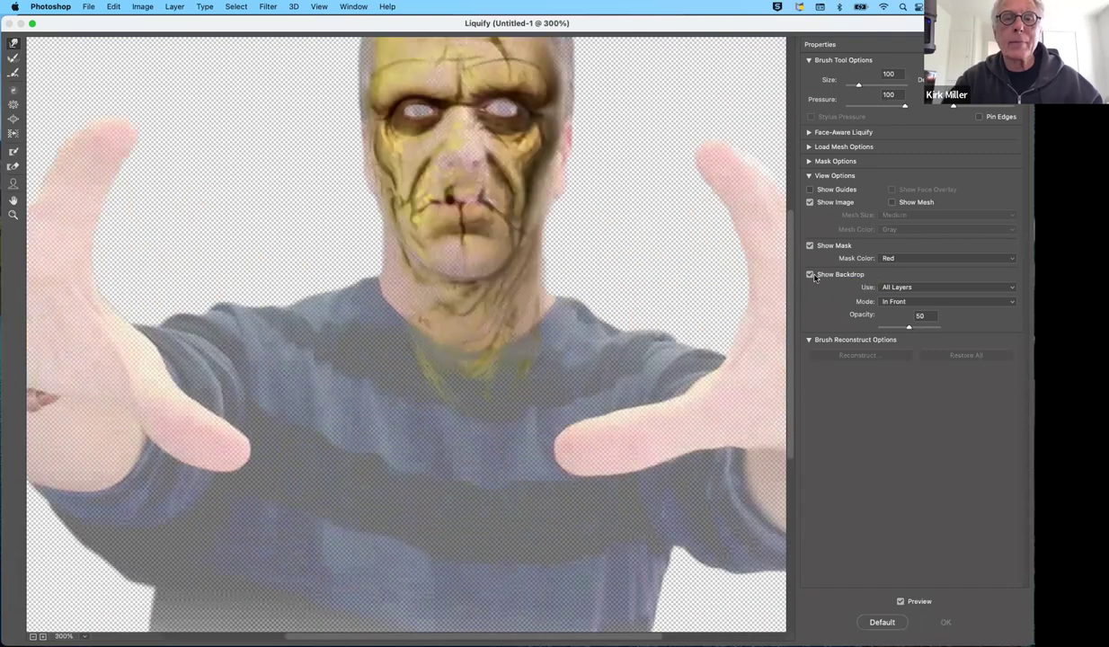
{"action": "key", "text": "super+alt+space"}
{"action": "left_click", "coordinate": [626, 93]}
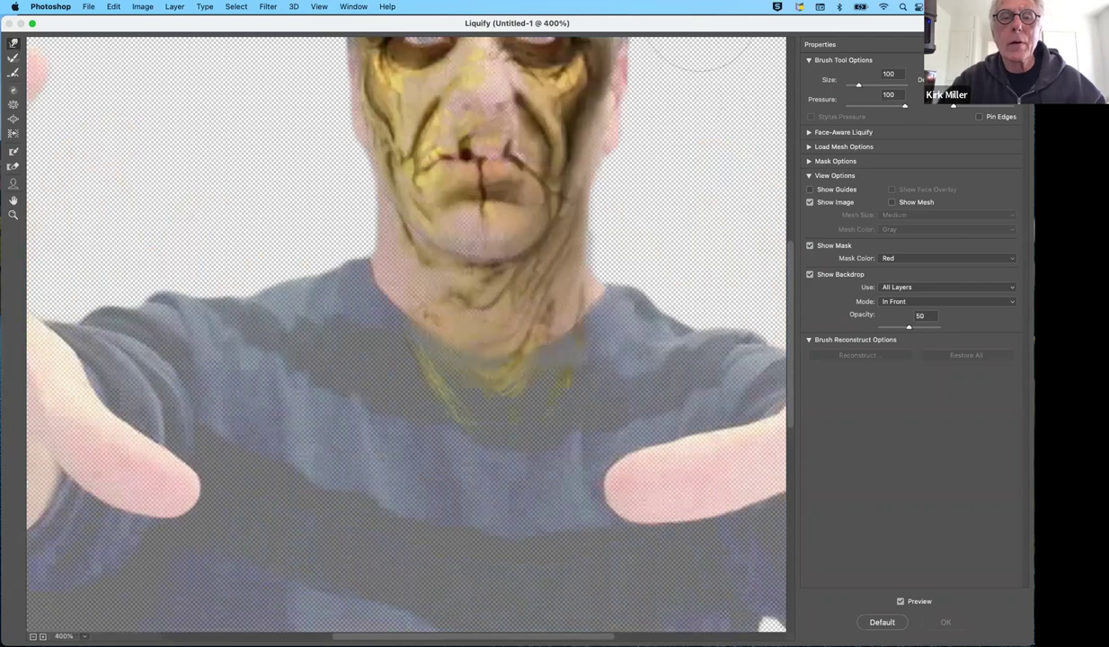
{"action": "mouse_move", "coordinate": [669, 75]}
{"action": "left_mouse_down"}
{"action": "mouse_move", "coordinate": [587, 482]}
{"action": "mouse_move", "coordinate": [548, 99]}
{"action": "left_mouse_up"}
{"action": "scroll", "coordinate": [549, 99], "scroll_direction": "up", "scroll_amount": 5}
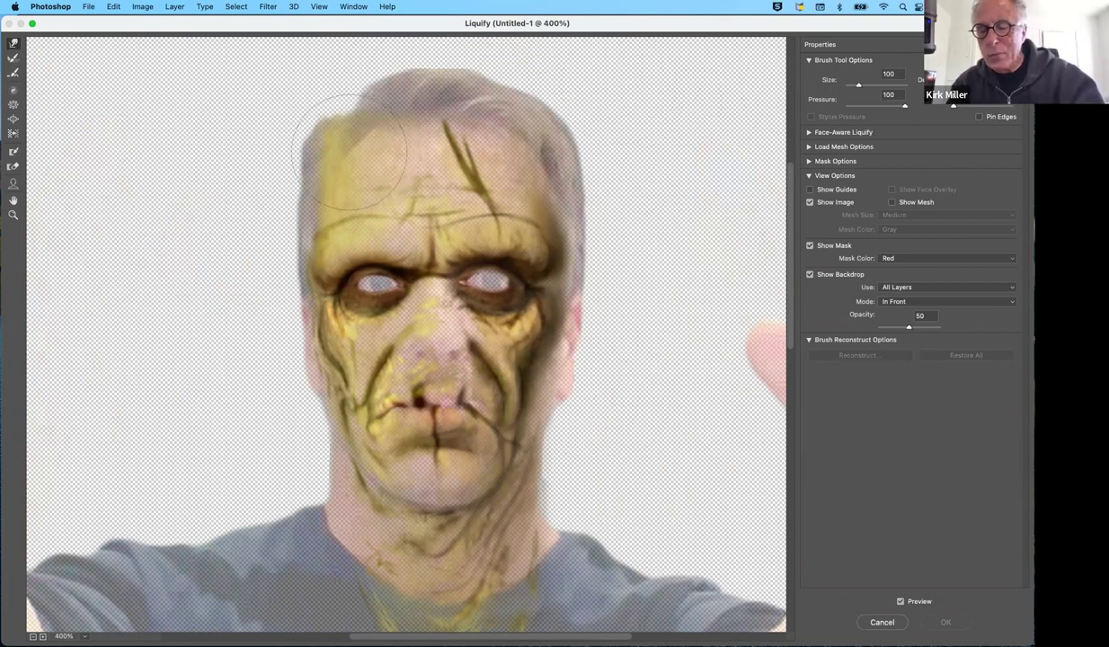
{"action": "key", "text": "bracketleft"}
{"action": "key", "text": "bracketleft"}
{"action": "key", "text": "bracketleft"}
{"action": "key", "text": "bracketleft"}
{"action": "key", "text": "bracketleft"}
{"action": "key", "text": "bracketleft"}
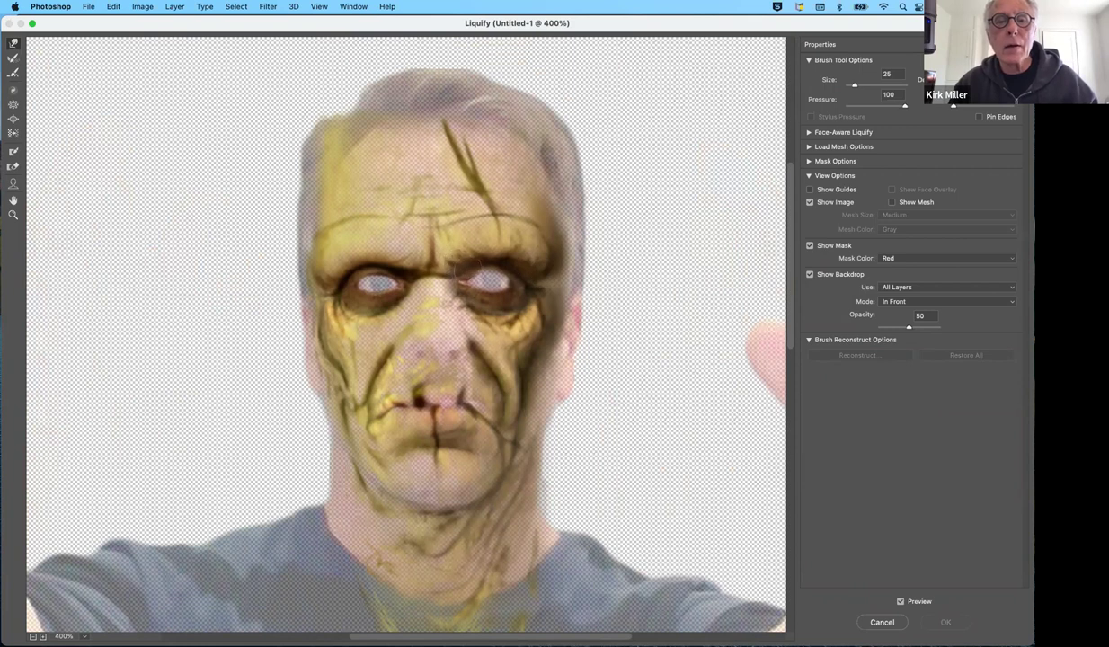
{"action": "left_click", "coordinate": [454, 262]}
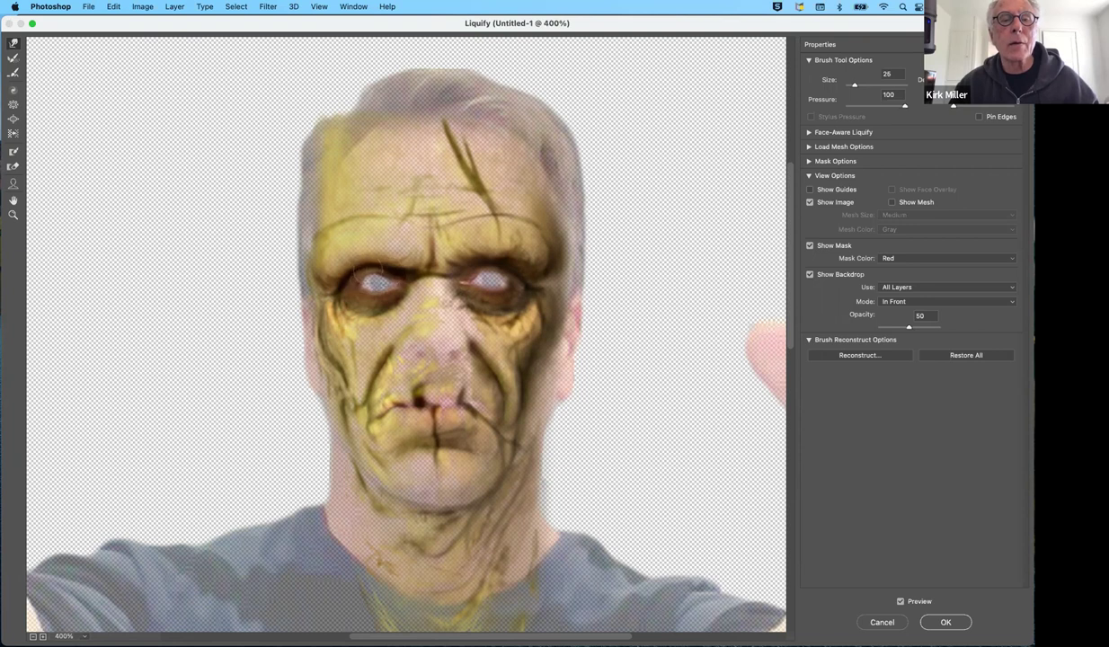
{"action": "left_click", "coordinate": [946, 621]}
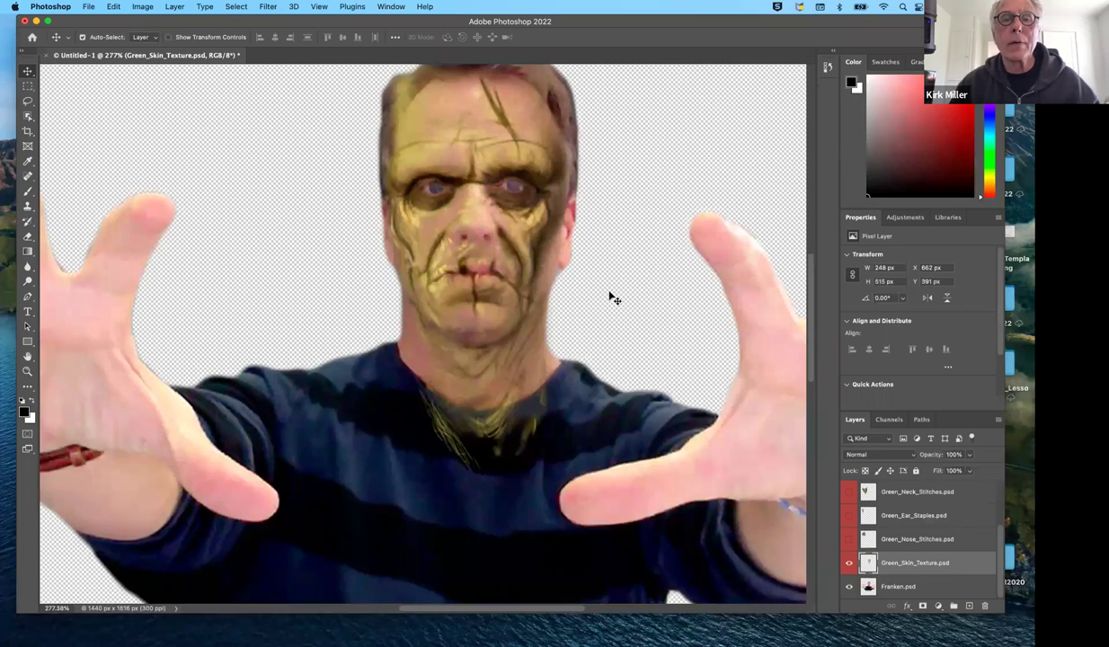
Step: Enlarge the skin texture proportionally to about 103.5% so it covers the sides of the man's face, and apply the transform
{"action": "scroll", "coordinate": [611, 297], "scroll_direction": "up", "scroll_amount": 2}
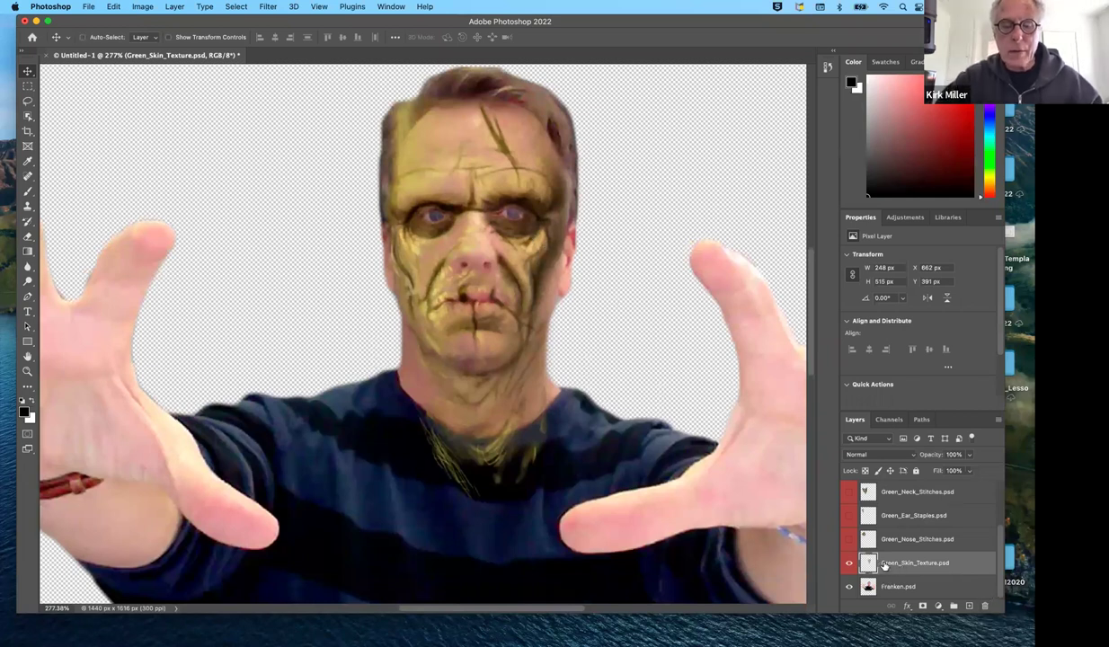
{"action": "key", "text": "super+t"}
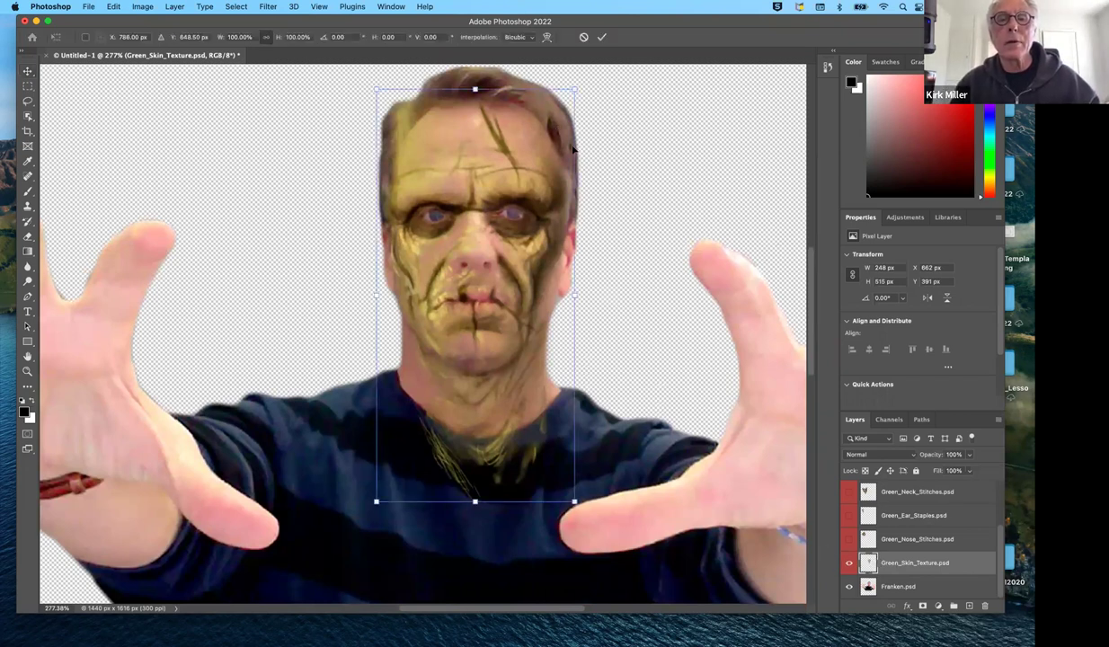
{"action": "left_click_drag", "start_coordinate": [569, 297], "coordinate": [582, 292]}
{"action": "left_click_drag", "start_coordinate": [375, 294], "coordinate": [372, 293]}
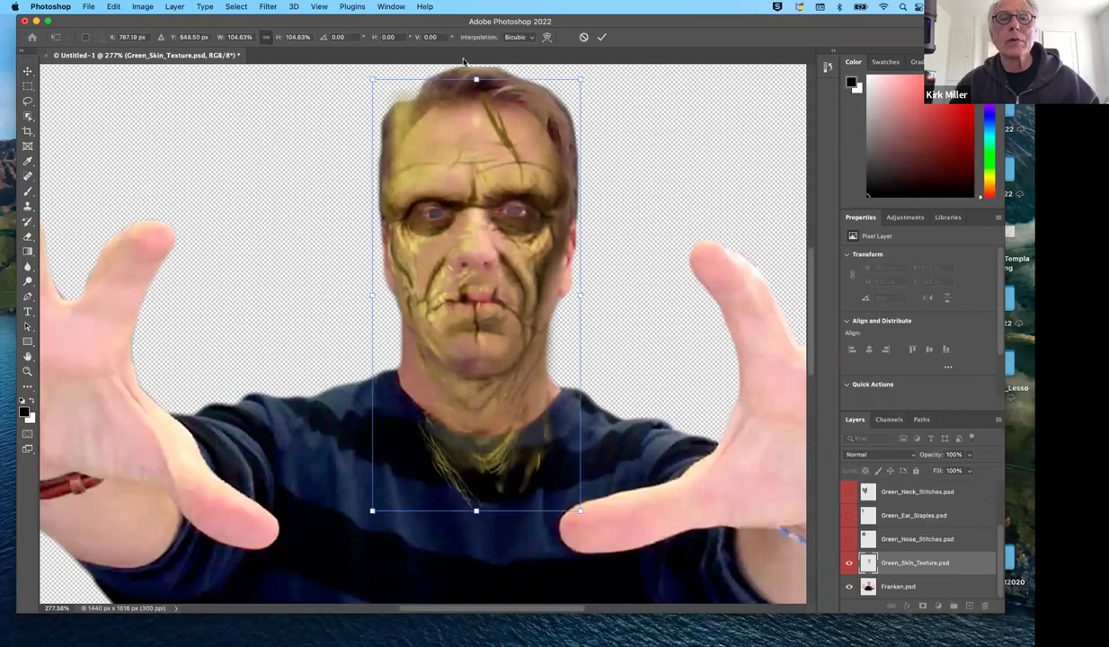
{"action": "left_click_drag", "start_coordinate": [477, 79], "coordinate": [476, 81]}
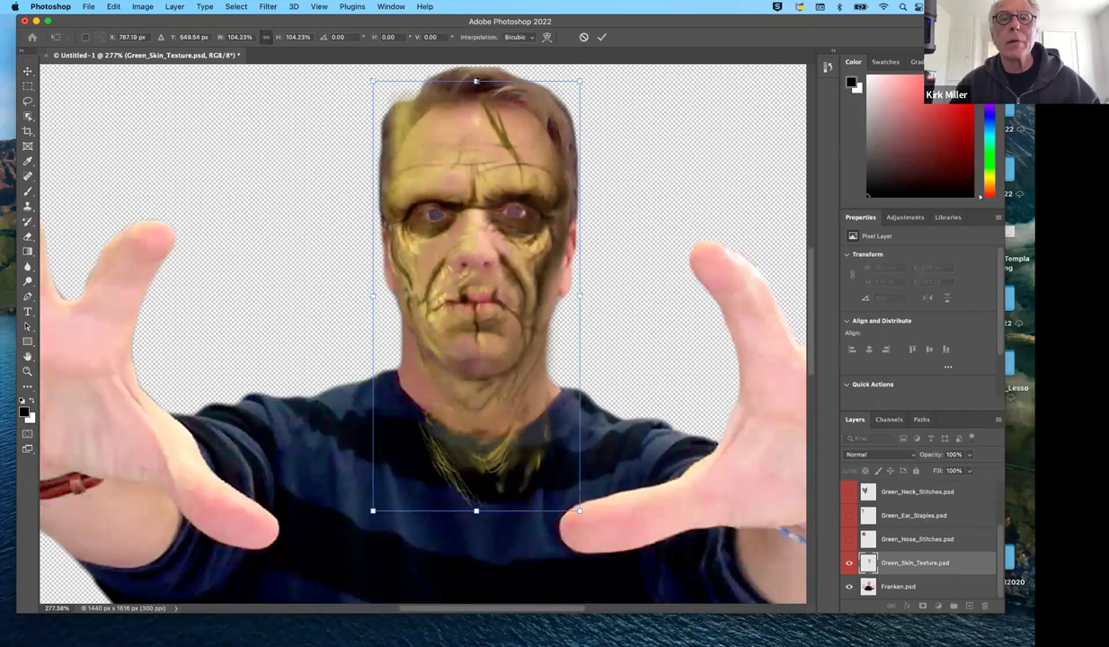
{"action": "left_click_drag", "start_coordinate": [477, 81], "coordinate": [476, 83]}
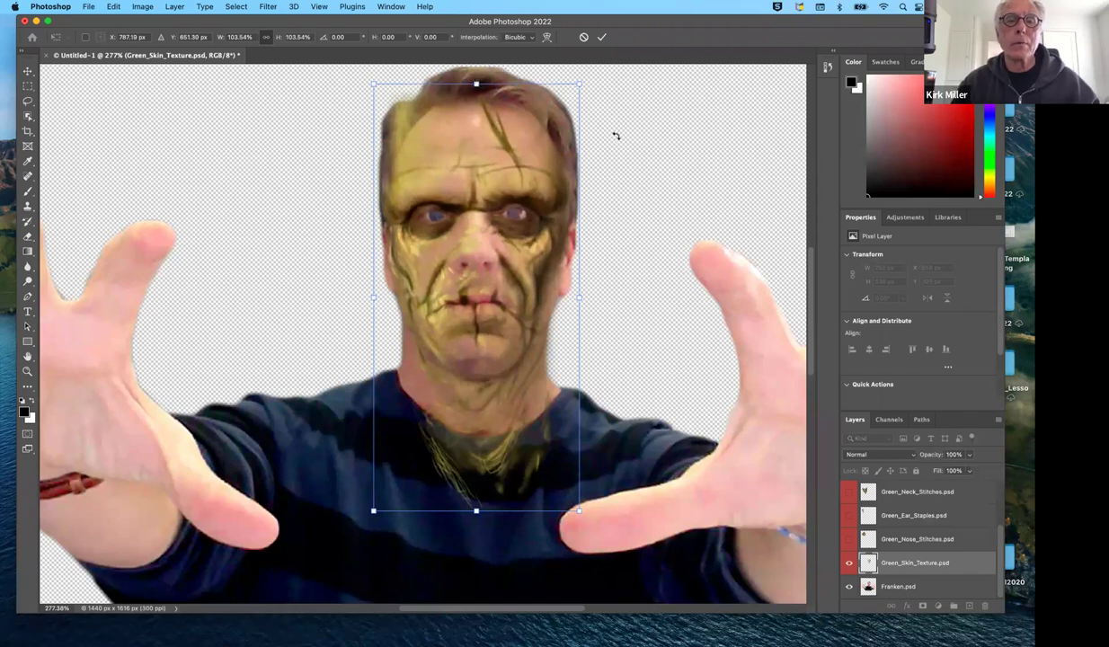
{"action": "key", "text": "Return"}
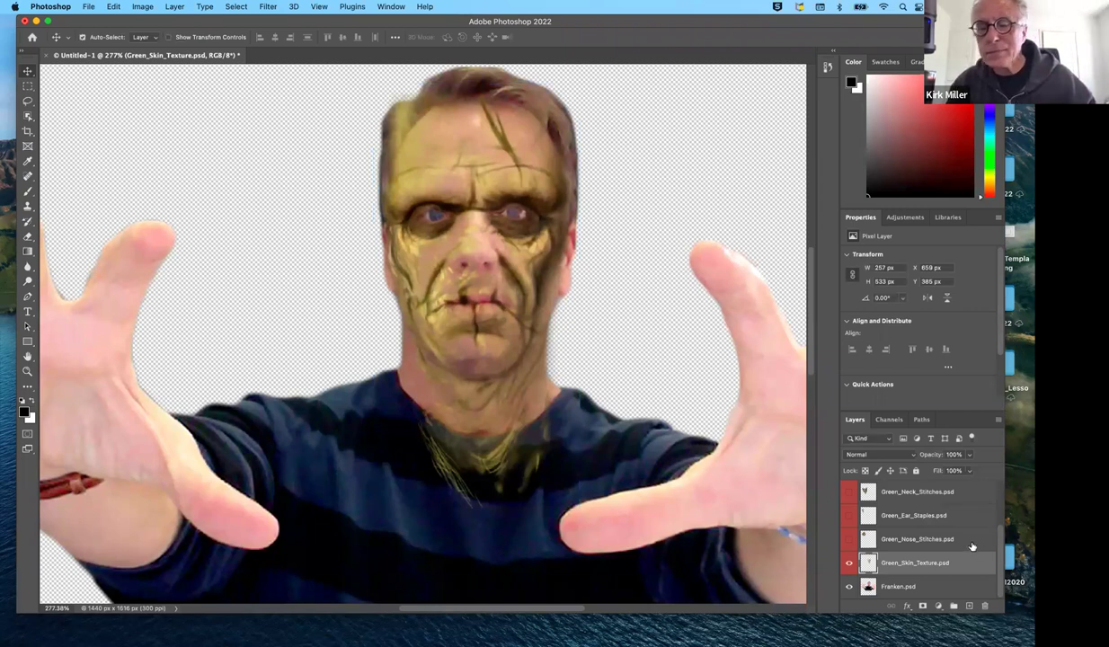
Step: Show the Green_Nose_Stitches.psd layer, scale it to about 55.4% and place it over the man's nose
{"action": "left_click", "coordinate": [848, 539]}
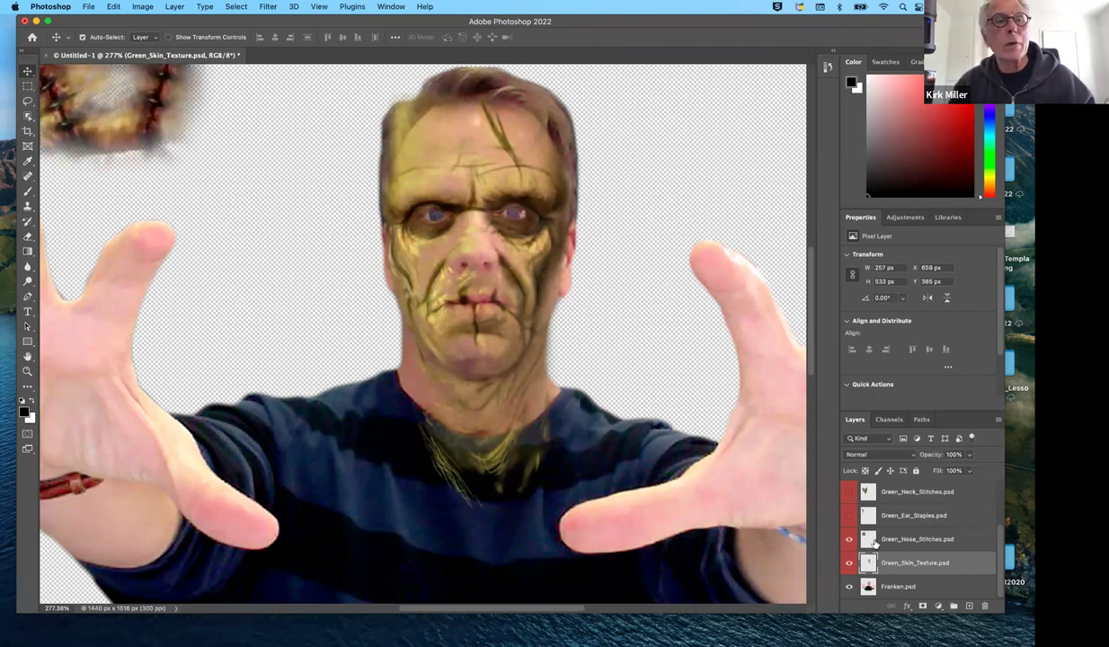
{"action": "left_click_drag", "start_coordinate": [106, 104], "coordinate": [483, 322]}
{"action": "key", "text": "super"}
{"action": "key", "text": "super+t"}
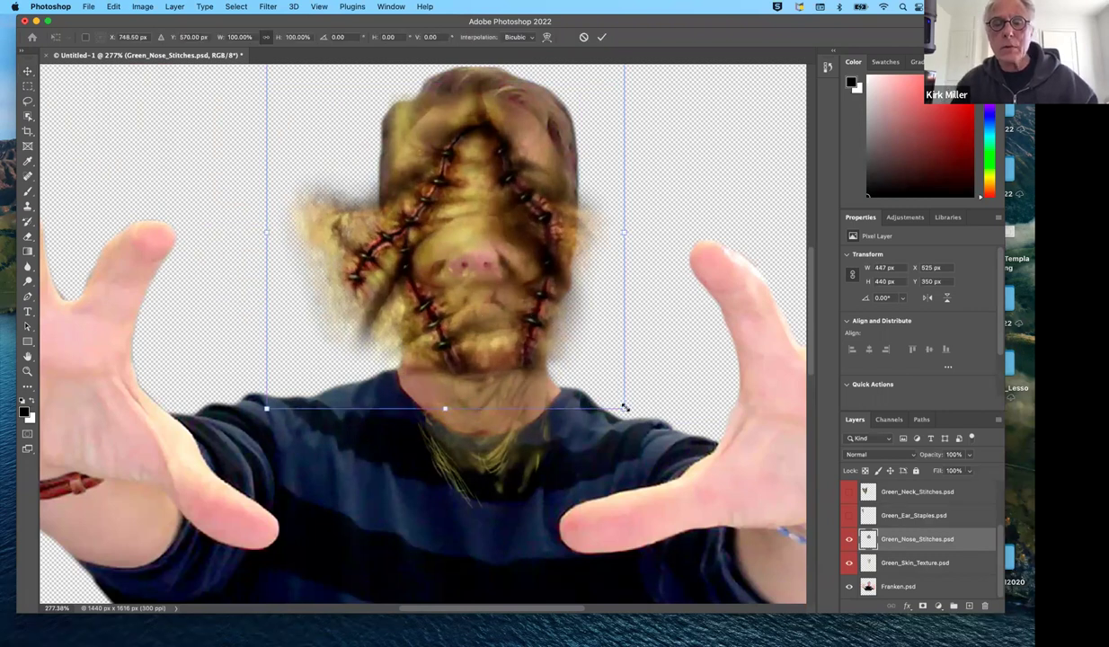
{"action": "left_click_drag", "start_coordinate": [622, 408], "coordinate": [464, 252]}
{"action": "left_click_drag", "start_coordinate": [387, 126], "coordinate": [488, 213]}
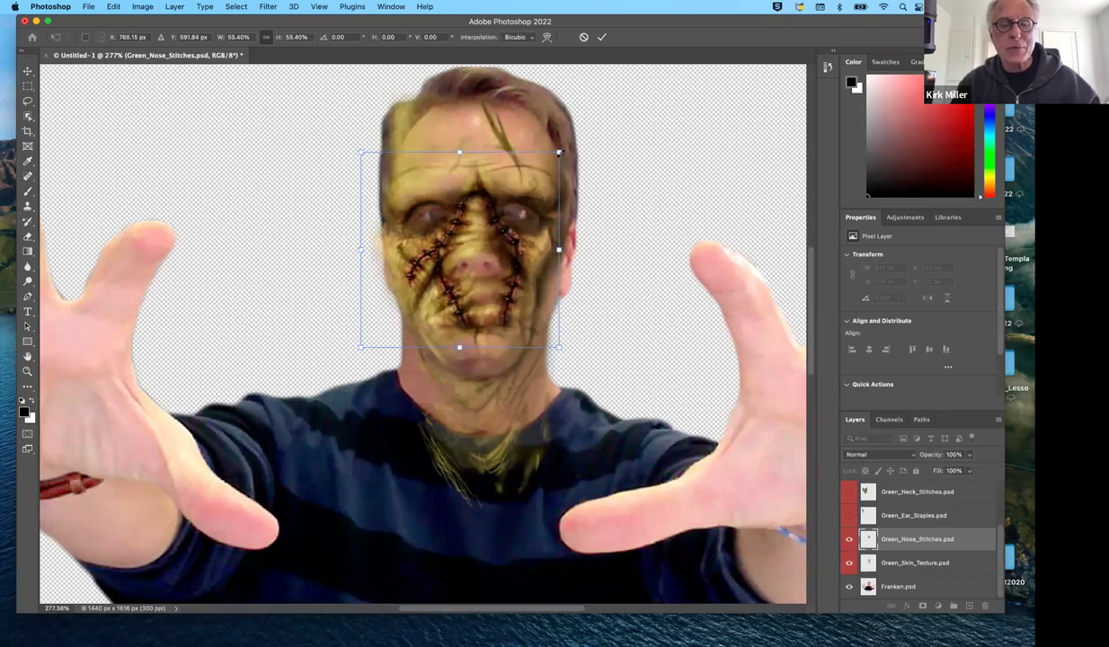
Step: Reduce the nose stitches to about 36%, centre them on the nose near X 775 px and Y 598 px, and apply the transform
{"action": "left_click_drag", "start_coordinate": [553, 159], "coordinate": [504, 209]}
{"action": "mouse_move", "coordinate": [490, 252]}
{"action": "left_mouse_down"}
{"action": "mouse_move", "coordinate": [526, 231]}
{"action": "mouse_move", "coordinate": [493, 247]}
{"action": "left_mouse_up"}
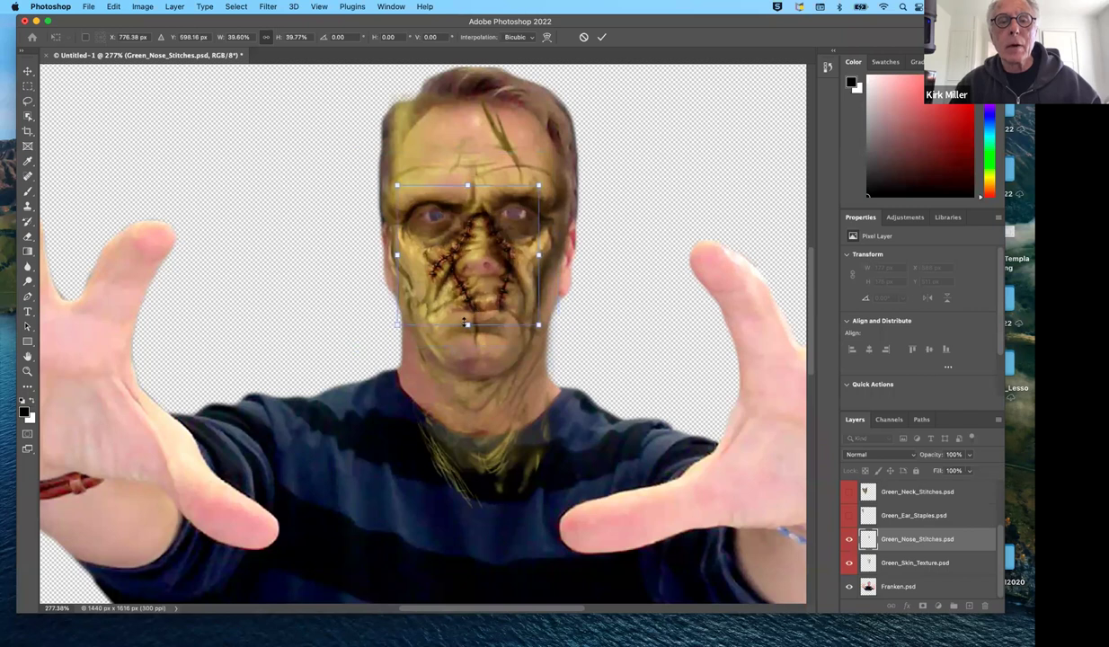
{"action": "left_click_drag", "start_coordinate": [469, 315], "coordinate": [468, 308]}
{"action": "left_click_drag", "start_coordinate": [528, 251], "coordinate": [531, 258]}
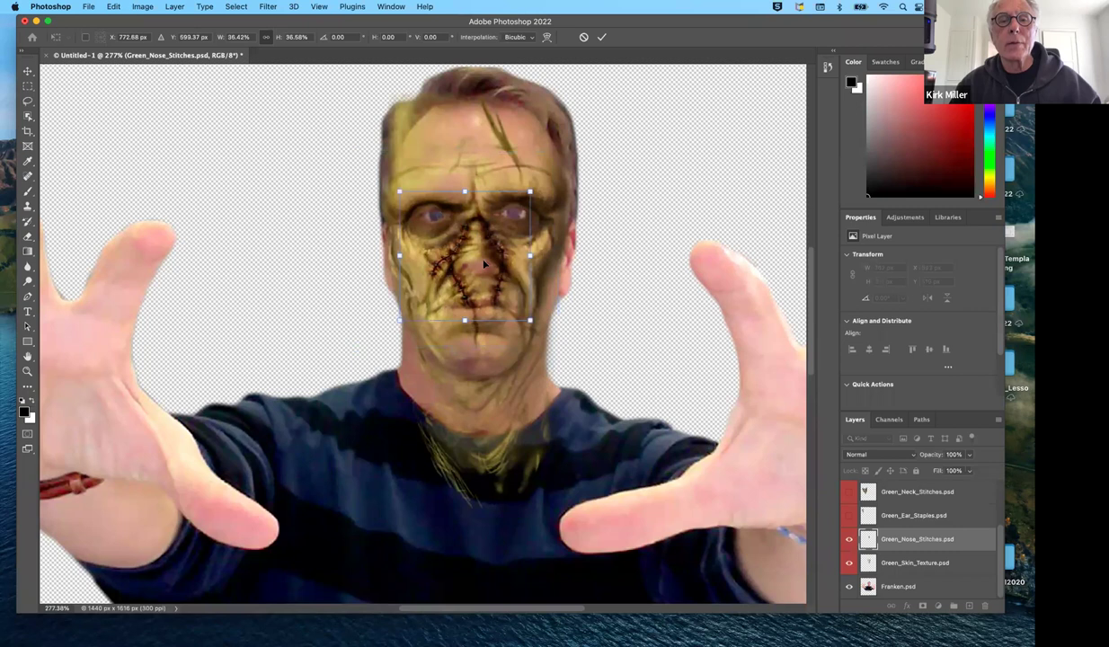
{"action": "left_click_drag", "start_coordinate": [485, 261], "coordinate": [485, 262]}
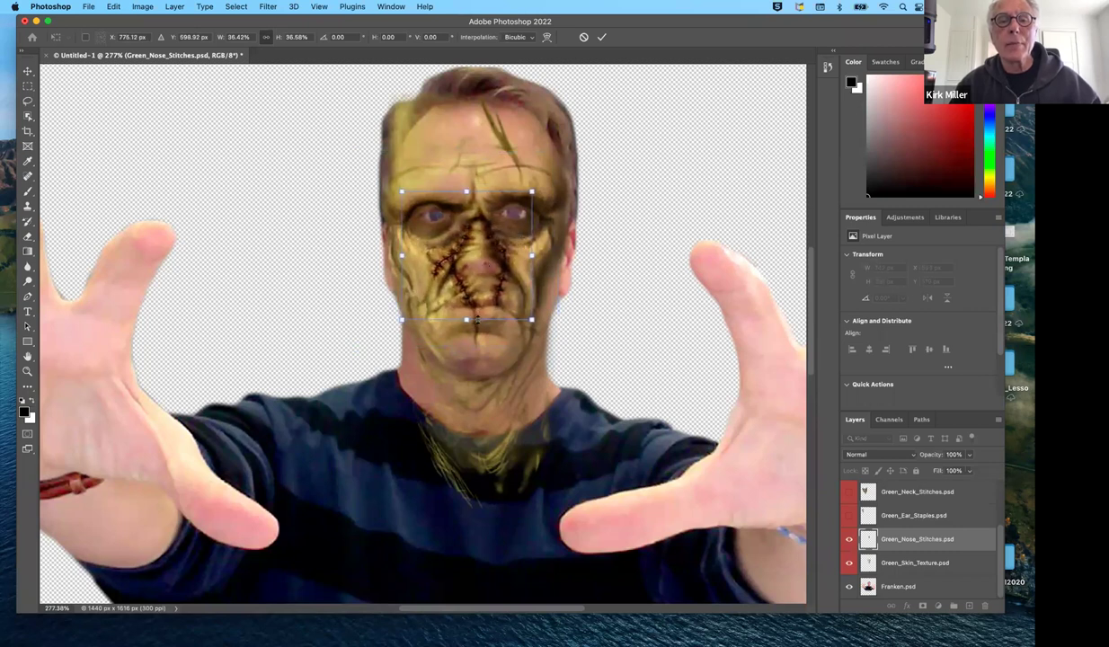
{"action": "left_click_drag", "start_coordinate": [465, 320], "coordinate": [466, 318]}
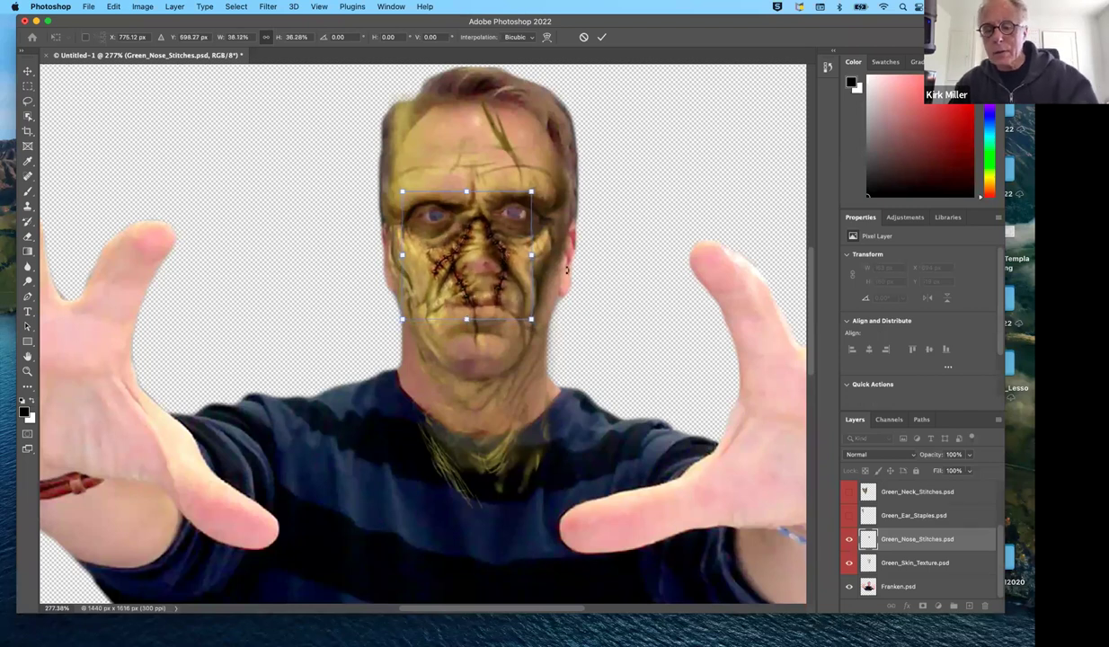
{"action": "key", "text": "Return"}
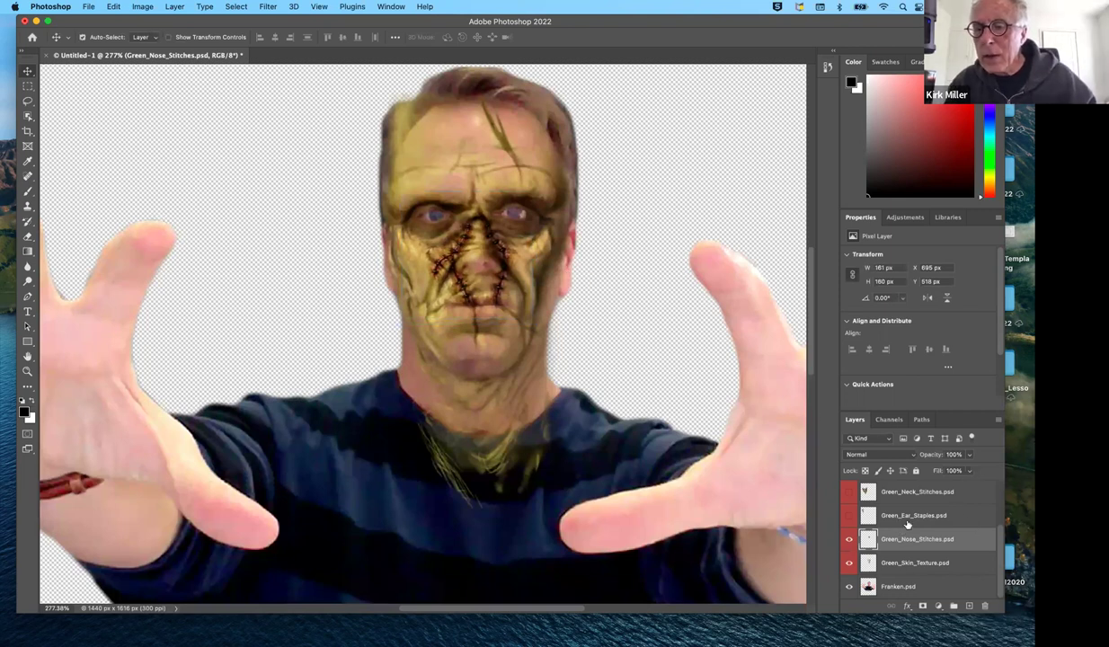
Step: Show the Enhanced_Green_Forehead.psd layer and move it above the man's eyes
{"action": "scroll", "coordinate": [910, 522], "scroll_direction": "up", "scroll_amount": 1}
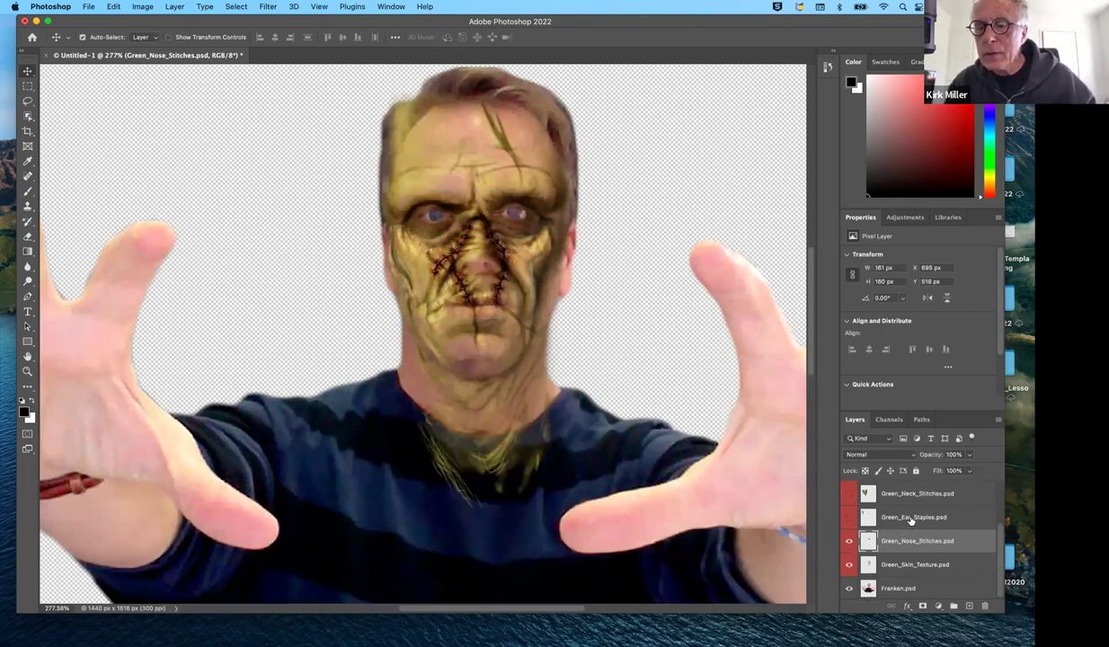
{"action": "scroll", "coordinate": [913, 521], "scroll_direction": "up", "scroll_amount": 1}
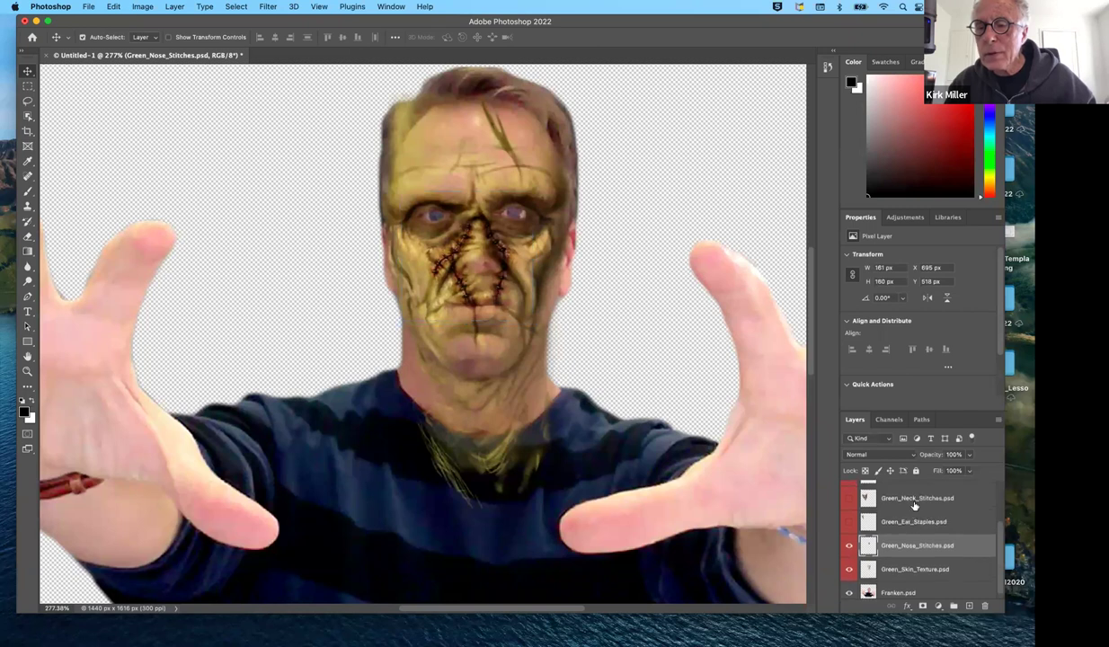
{"action": "scroll", "coordinate": [908, 500], "scroll_direction": "up", "scroll_amount": 2}
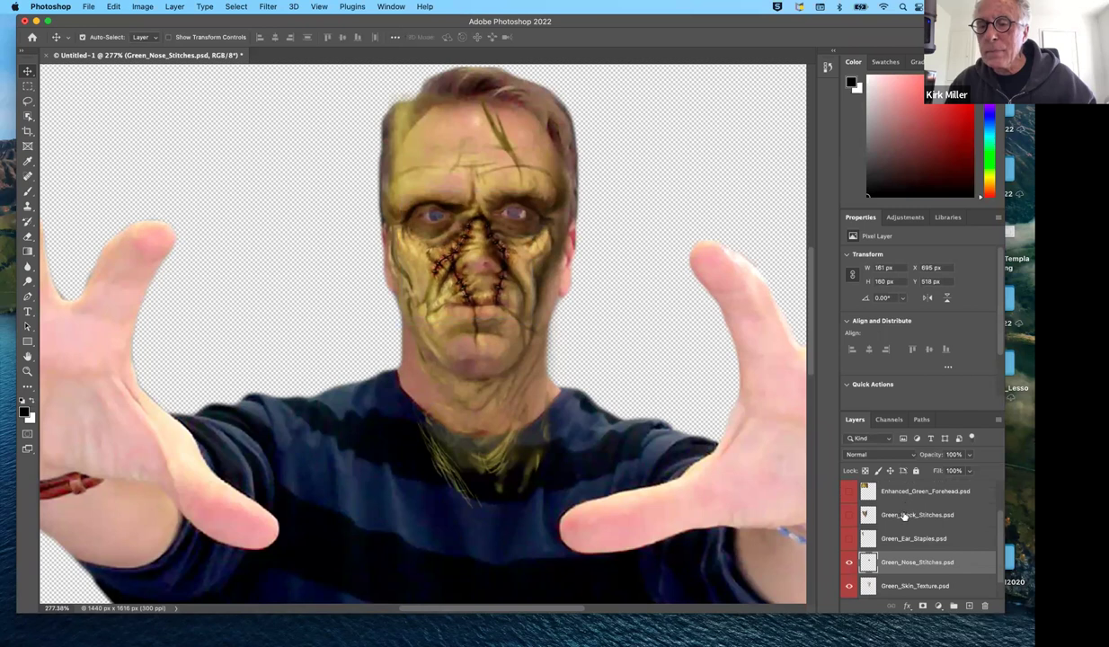
{"action": "left_click", "coordinate": [848, 492]}
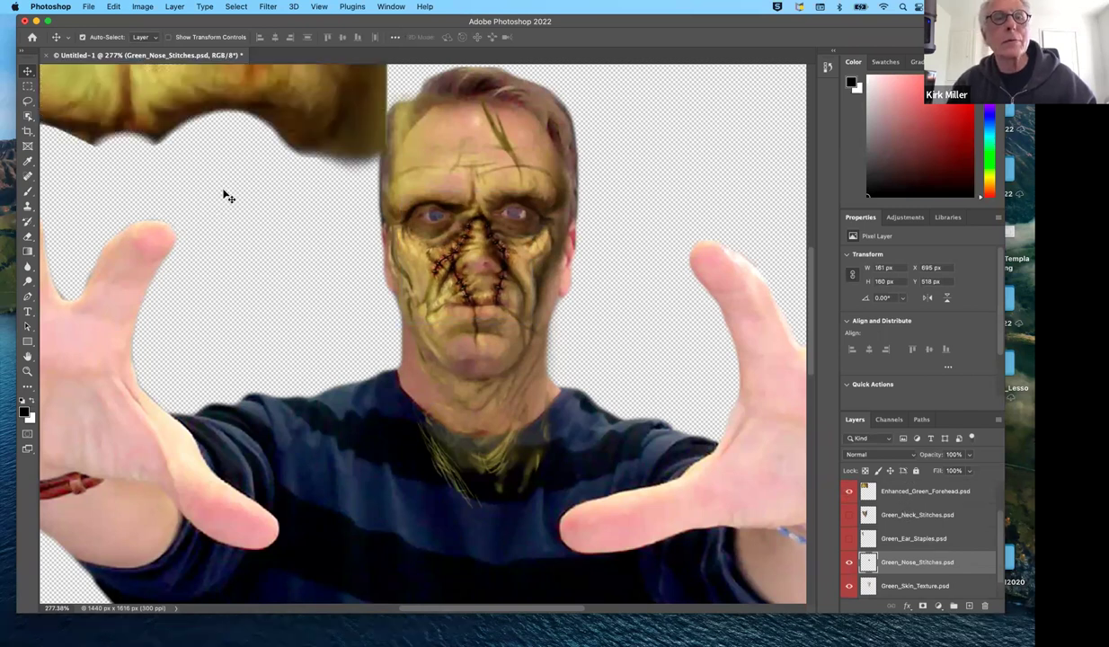
{"action": "left_click_drag", "start_coordinate": [306, 119], "coordinate": [640, 178]}
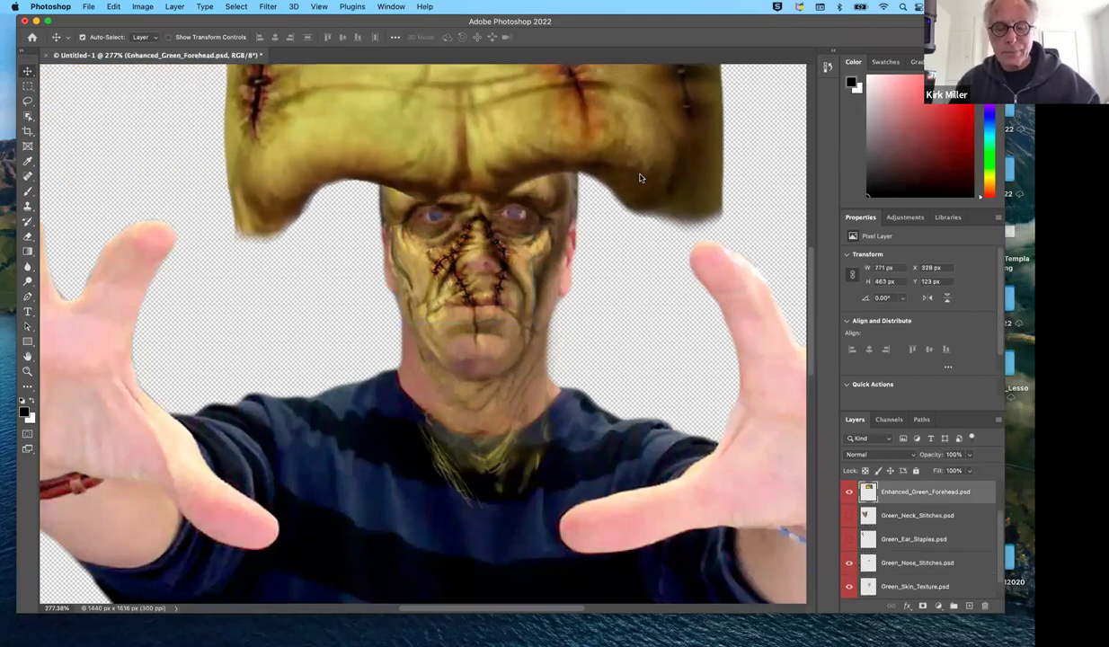
Step: Reduce the green forehead proportionally to about 39.7% and fit it over the top of the man's head
{"action": "scroll", "coordinate": [640, 178], "scroll_direction": "up", "scroll_amount": 5}
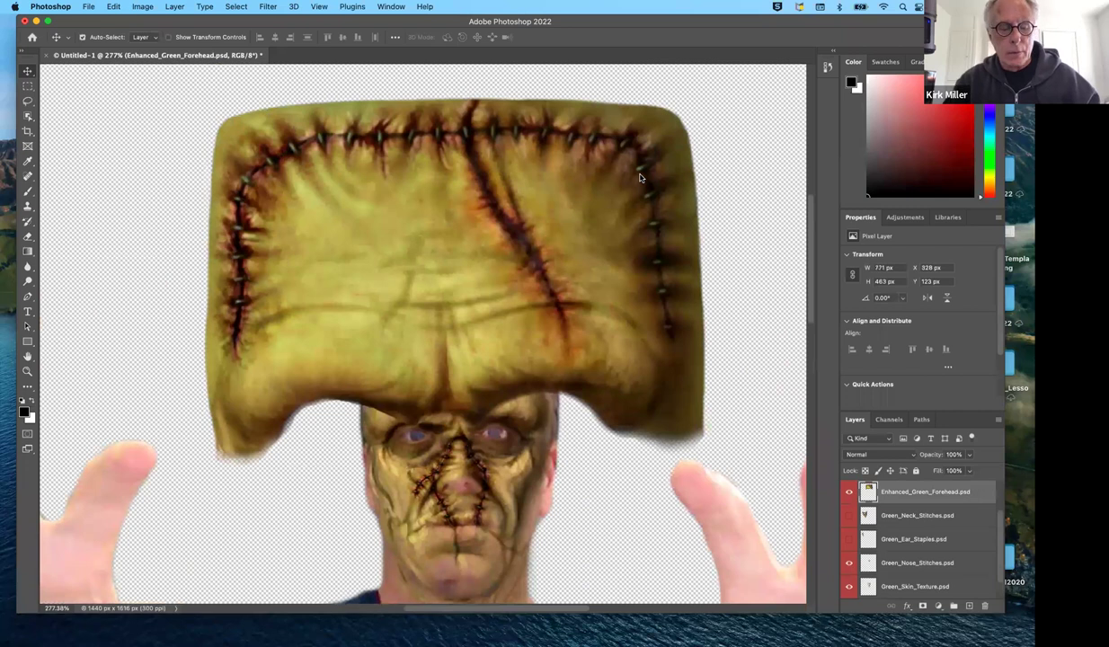
{"action": "key", "text": "super"}
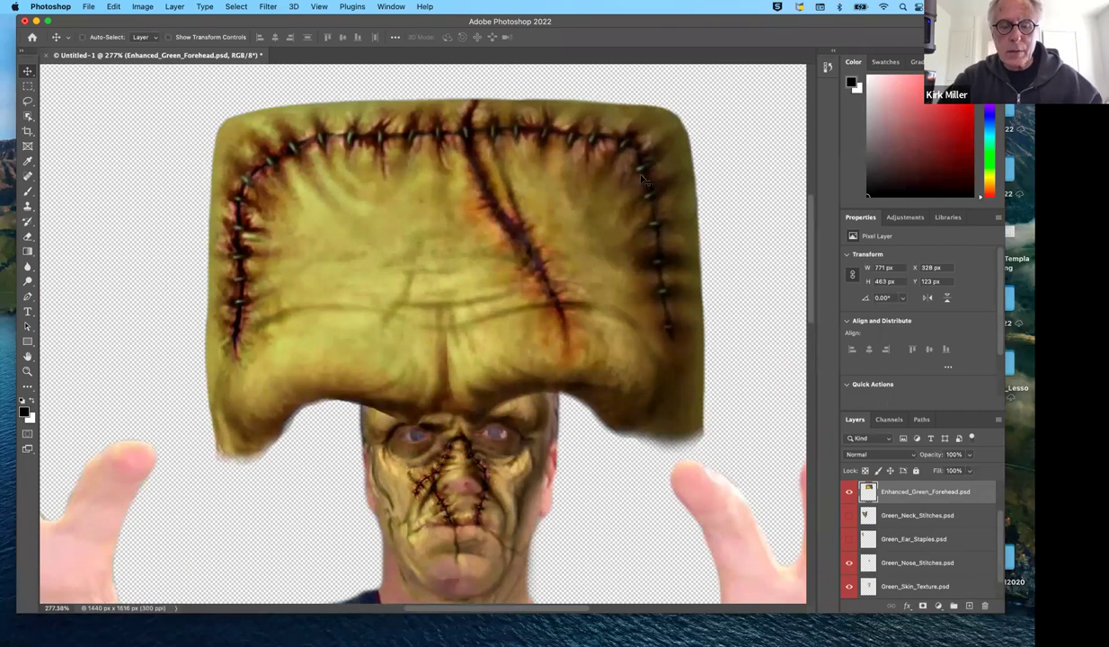
{"action": "key", "text": "super+t"}
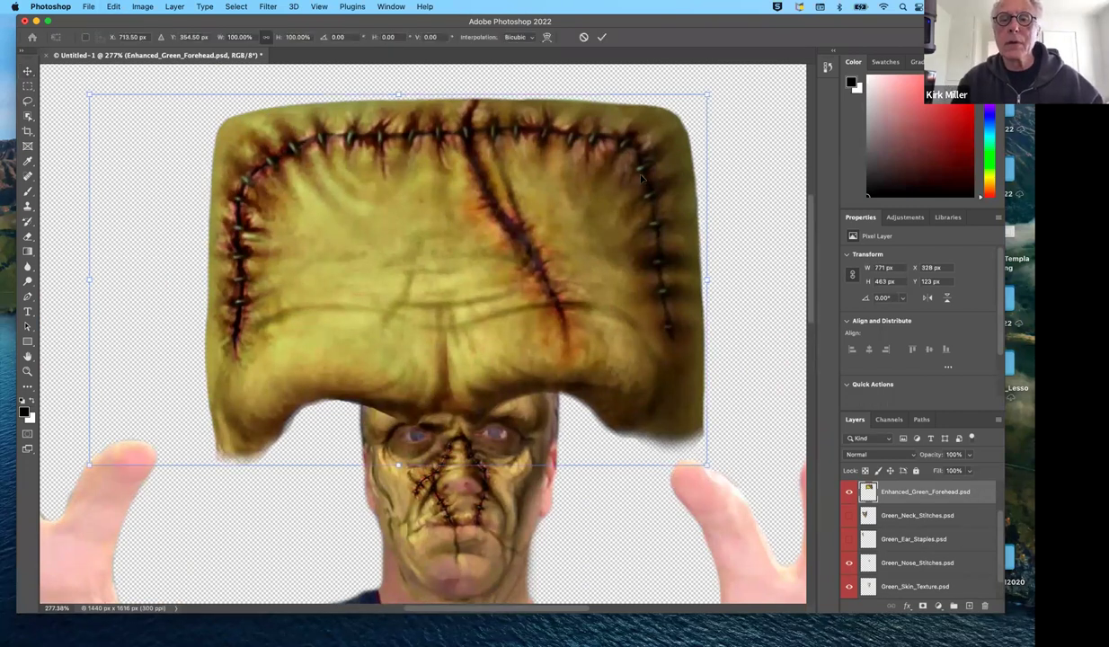
{"action": "left_click_drag", "start_coordinate": [708, 95], "coordinate": [318, 300]}
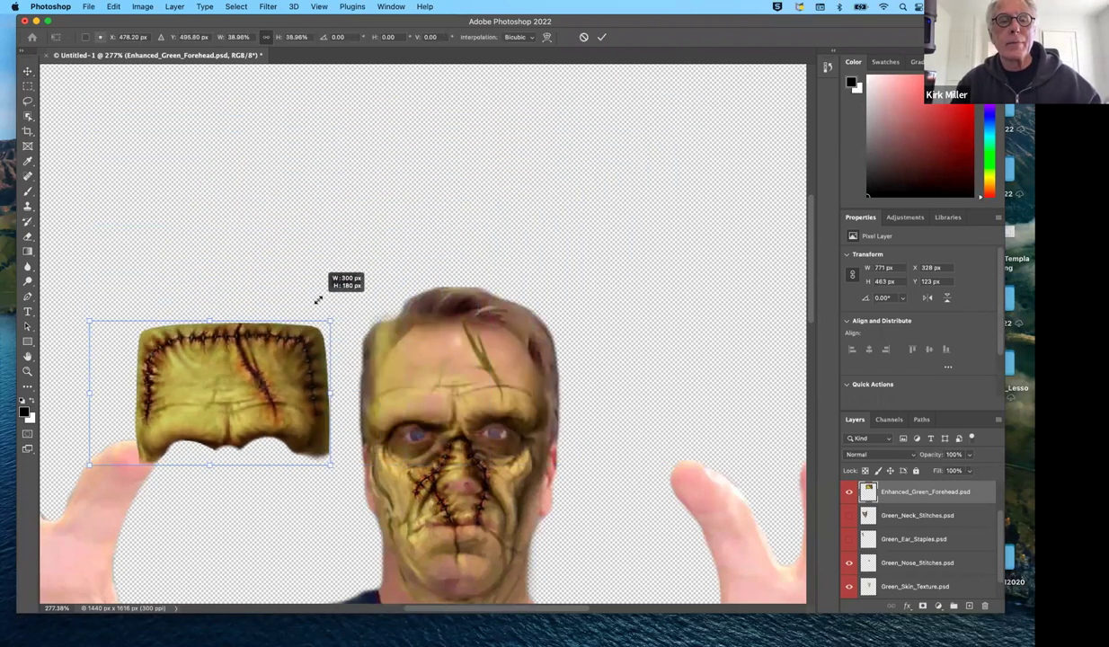
{"action": "left_click_drag", "start_coordinate": [285, 391], "coordinate": [501, 334]}
{"action": "left_click_drag", "start_coordinate": [555, 286], "coordinate": [561, 286]}
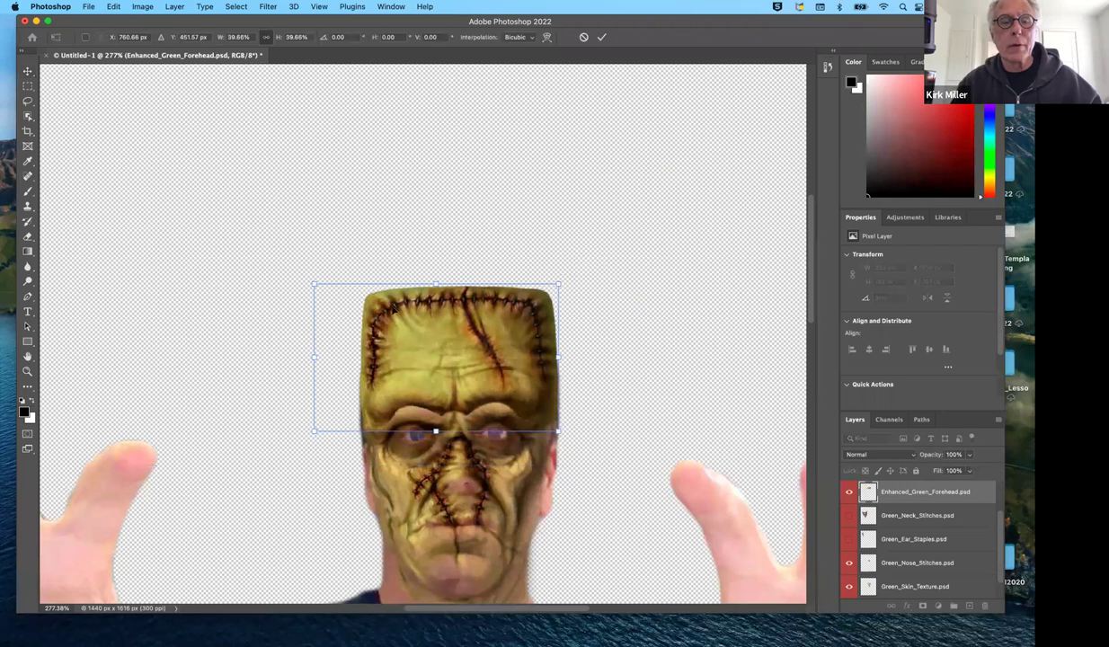
Step: Enlarge the green forehead to about 43.3% and lower it so its brow meets the man's eyes
{"action": "left_click_drag", "start_coordinate": [312, 282], "coordinate": [304, 277]}
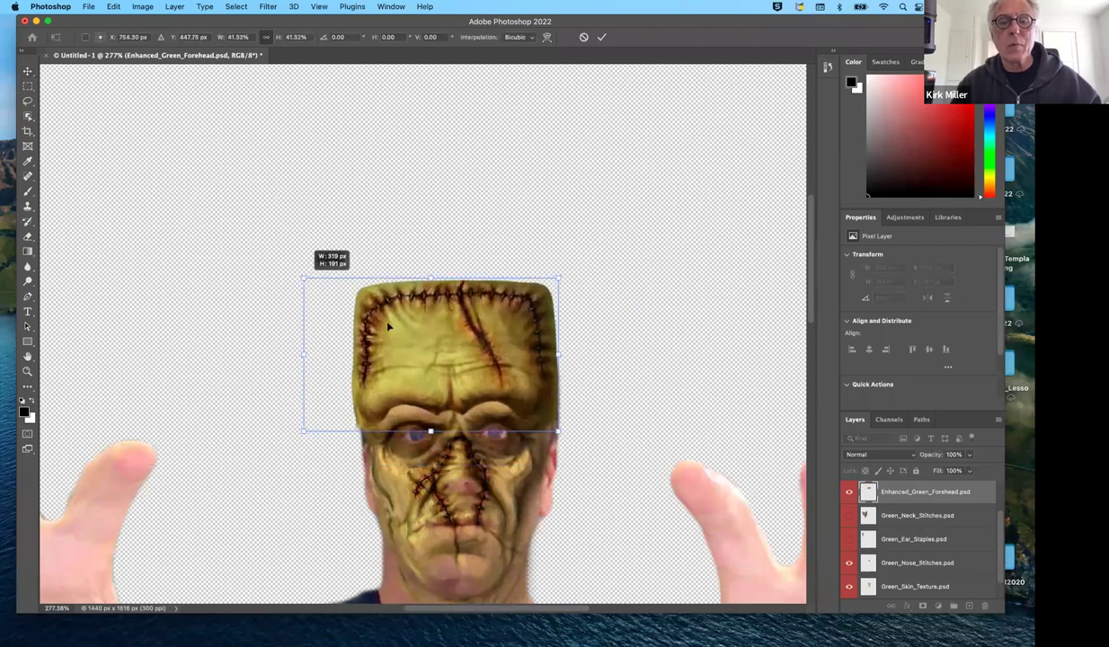
{"action": "left_click_drag", "start_coordinate": [450, 349], "coordinate": [453, 365]}
{"action": "left_click_drag", "start_coordinate": [433, 294], "coordinate": [431, 285]}
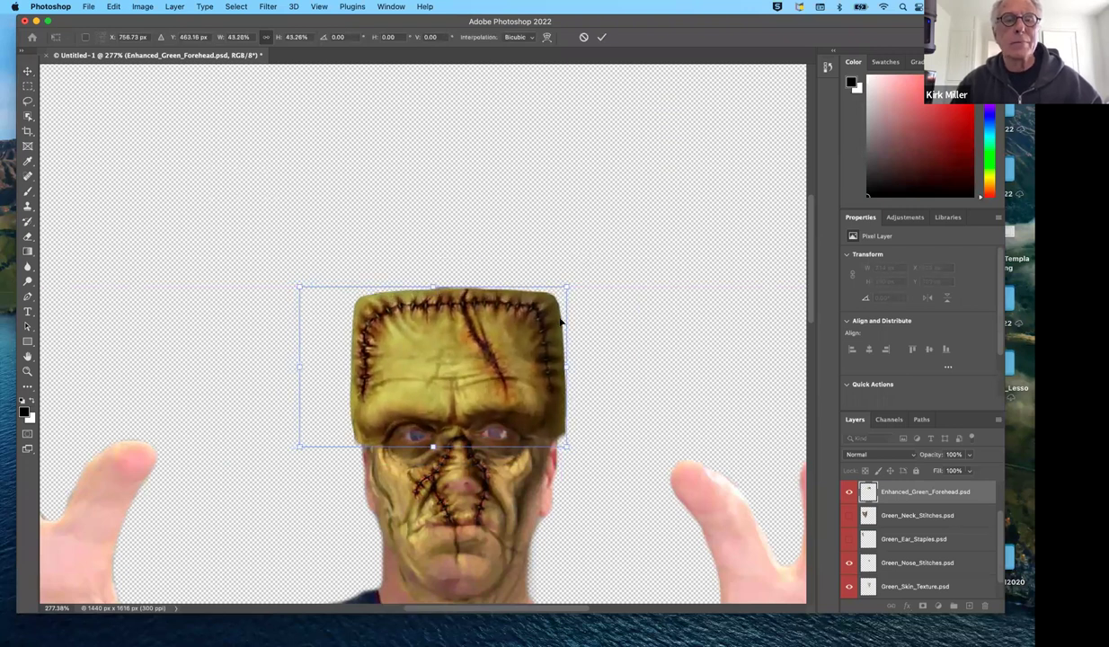
Step: Narrow the green forehead to about 40.5% width so its sides match the width of the man's head
{"action": "scroll", "coordinate": [557, 315], "scroll_direction": "down", "scroll_amount": 1}
{"action": "scroll", "coordinate": [557, 315], "scroll_direction": "down", "scroll_amount": 5}
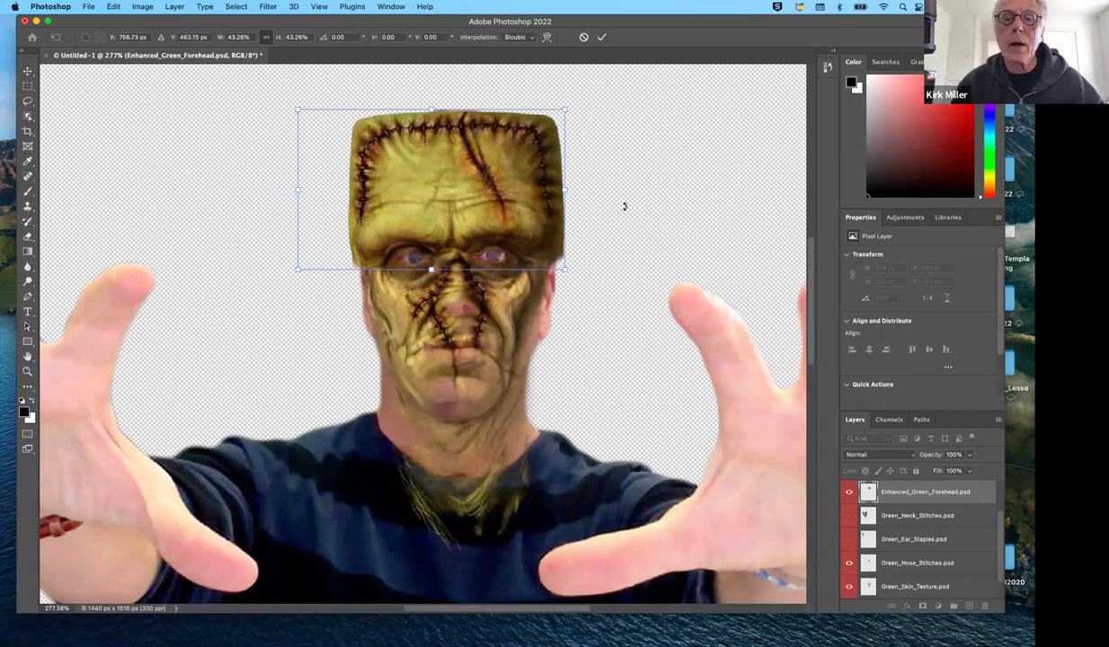
{"action": "mouse_move", "coordinate": [297, 191]}
{"action": "left_mouse_down"}
{"action": "mouse_move", "coordinate": [318, 190]}
{"action": "mouse_move", "coordinate": [275, 191]}
{"action": "mouse_move", "coordinate": [352, 178]}
{"action": "mouse_move", "coordinate": [310, 188]}
{"action": "left_mouse_up"}
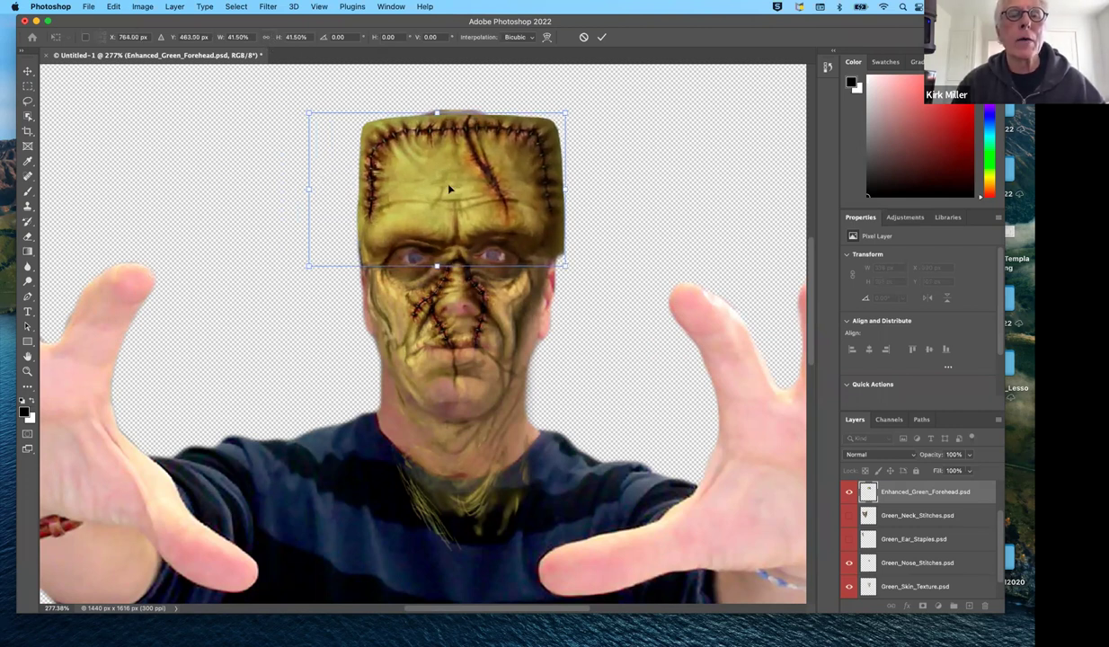
{"action": "mouse_move", "coordinate": [567, 188]}
{"action": "left_mouse_down"}
{"action": "mouse_move", "coordinate": [559, 184]}
{"action": "mouse_move", "coordinate": [678, 185]}
{"action": "mouse_move", "coordinate": [560, 185]}
{"action": "left_mouse_up"}
Step: Stretch the green forehead to about 45.6% height so it covers the top of the head, and apply the transform
{"action": "left_click_drag", "start_coordinate": [433, 266], "coordinate": [434, 272]}
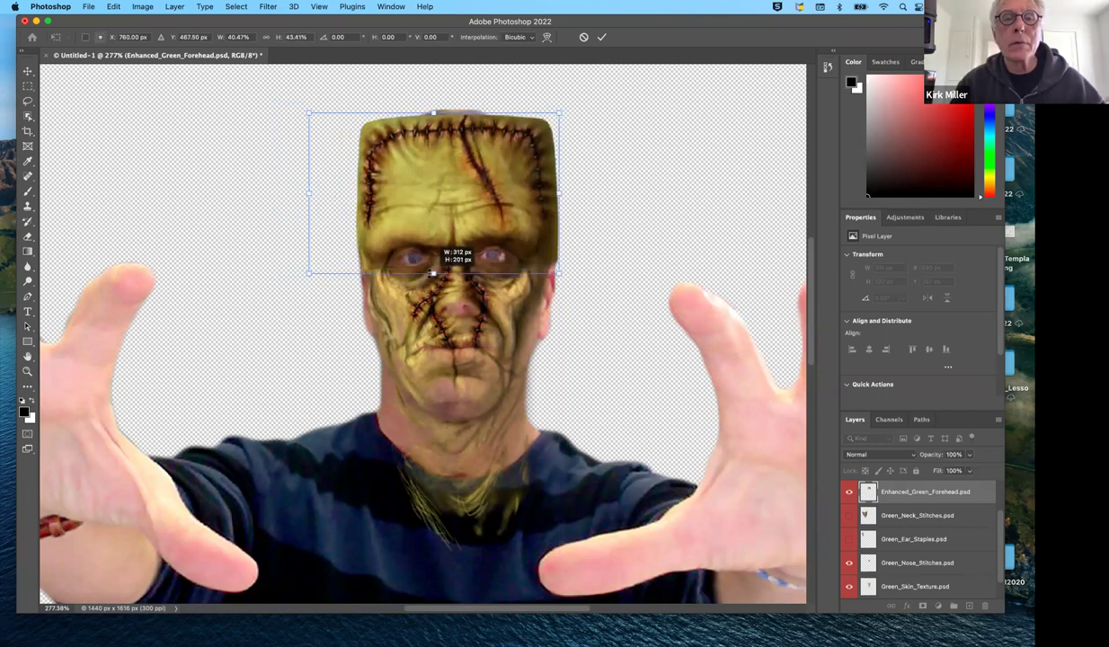
{"action": "left_click_drag", "start_coordinate": [441, 225], "coordinate": [441, 225]}
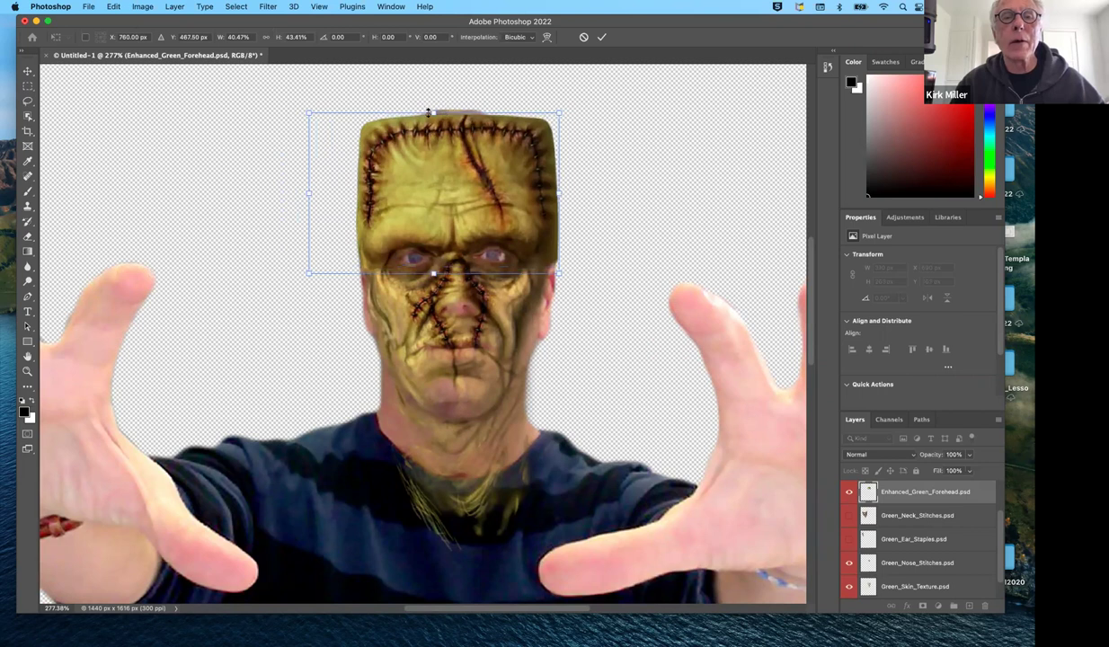
{"action": "left_click_drag", "start_coordinate": [433, 113], "coordinate": [432, 105]}
{"action": "left_click_drag", "start_coordinate": [516, 220], "coordinate": [519, 218]}
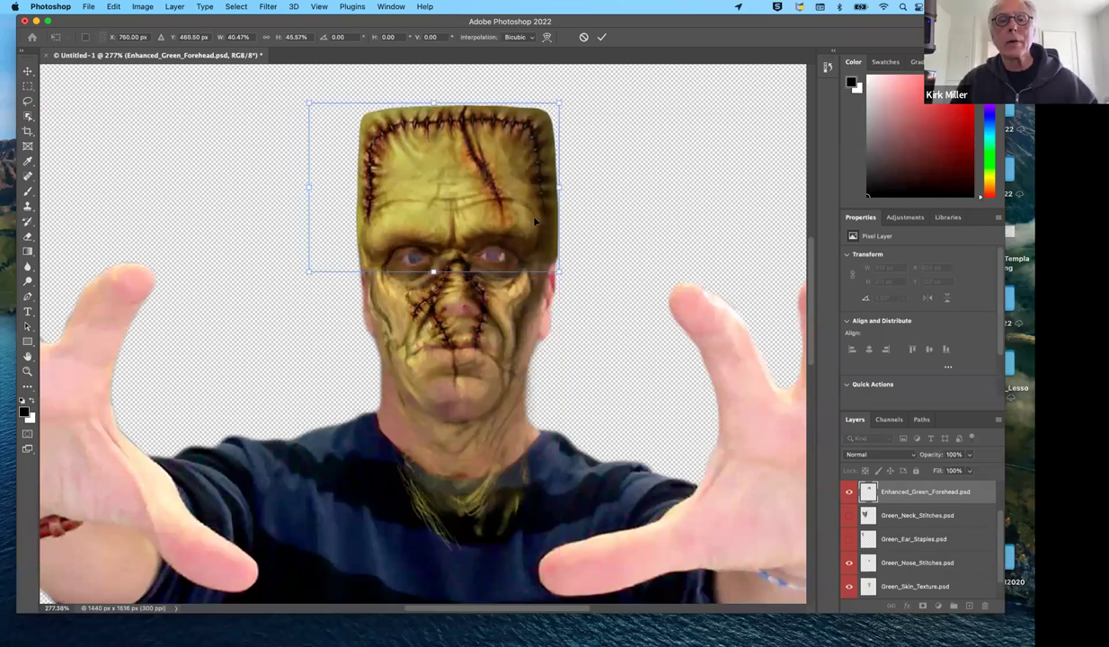
{"action": "key", "text": "Return"}
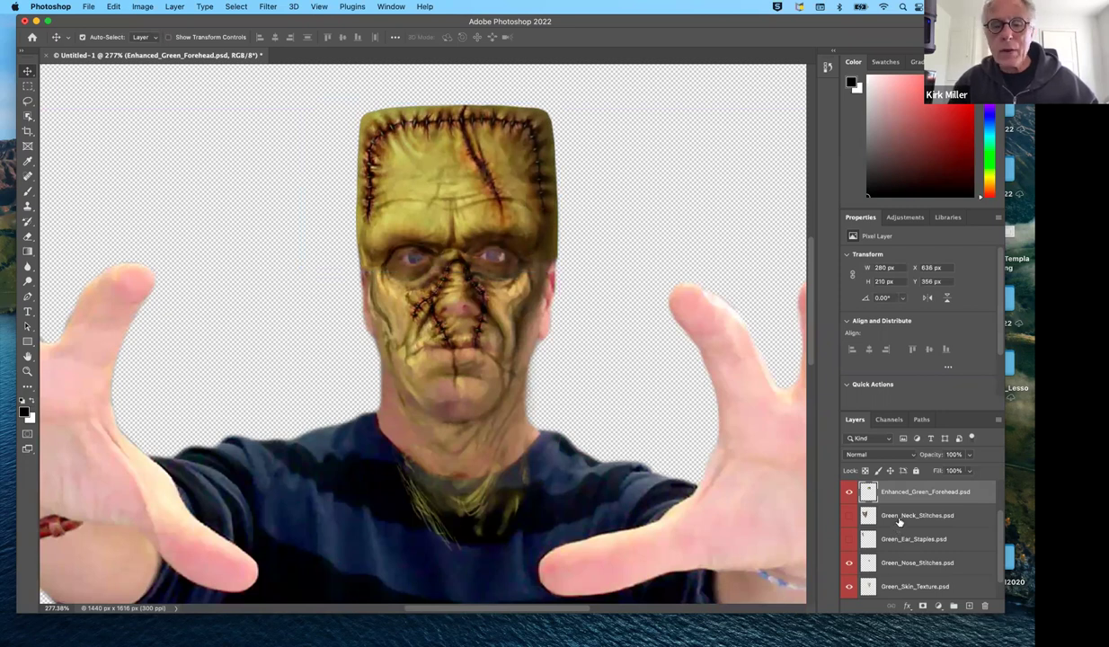
Step: Show the Green_Neck_Stitches.psd layer and reduce it to about 32.8% over the man's neck
{"action": "left_click", "coordinate": [849, 516]}
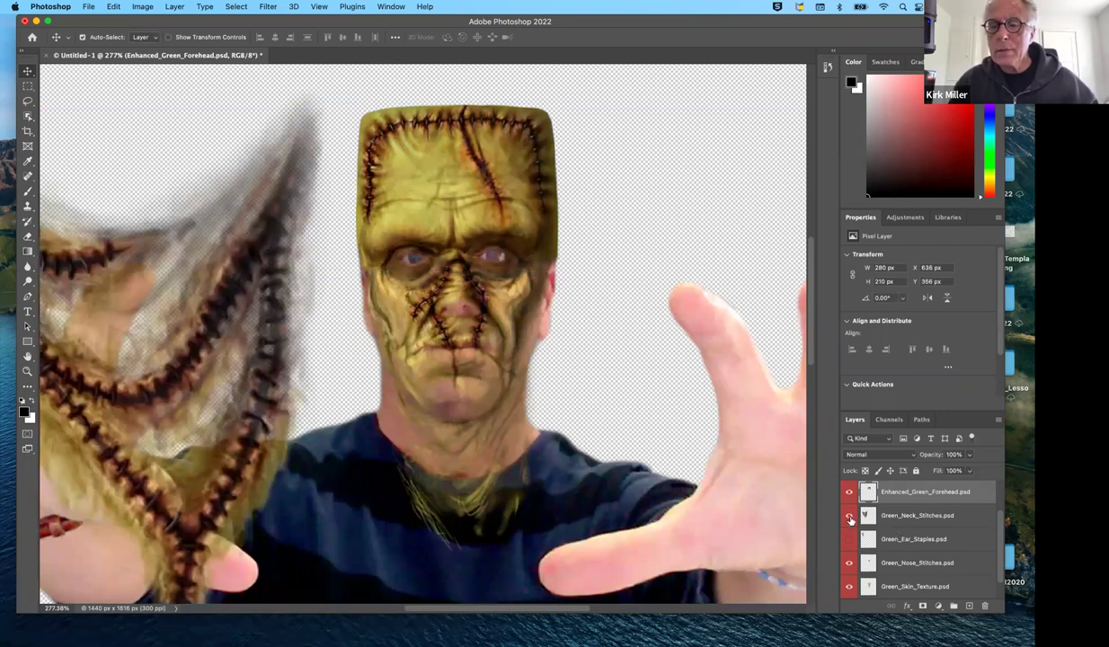
{"action": "left_click_drag", "start_coordinate": [176, 300], "coordinate": [504, 486]}
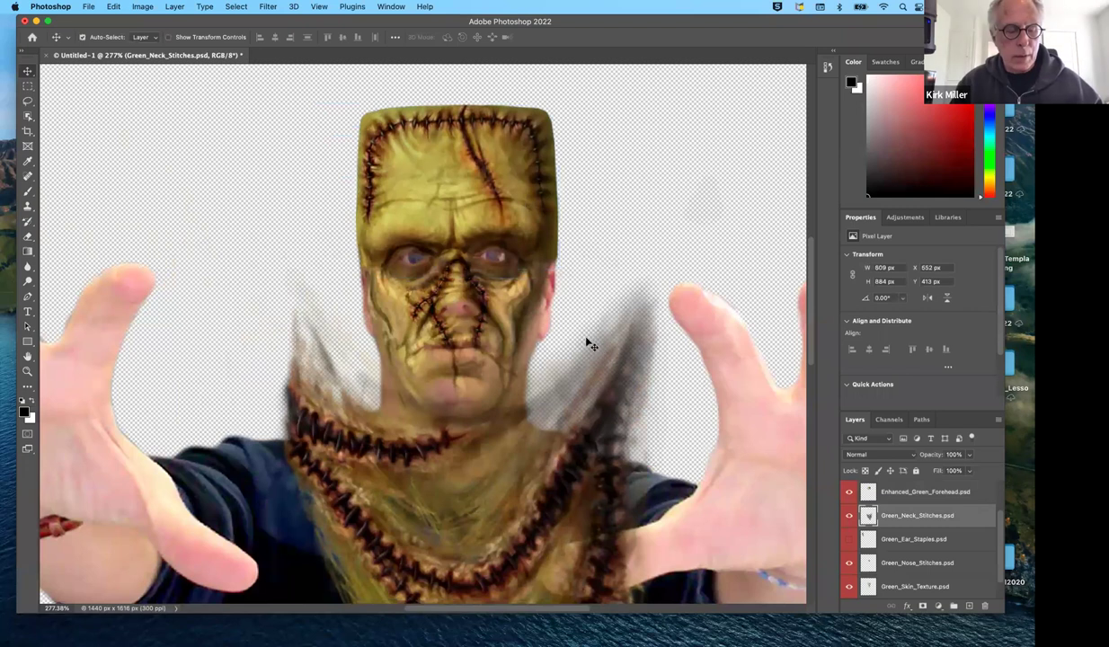
{"action": "key", "text": "super+t"}
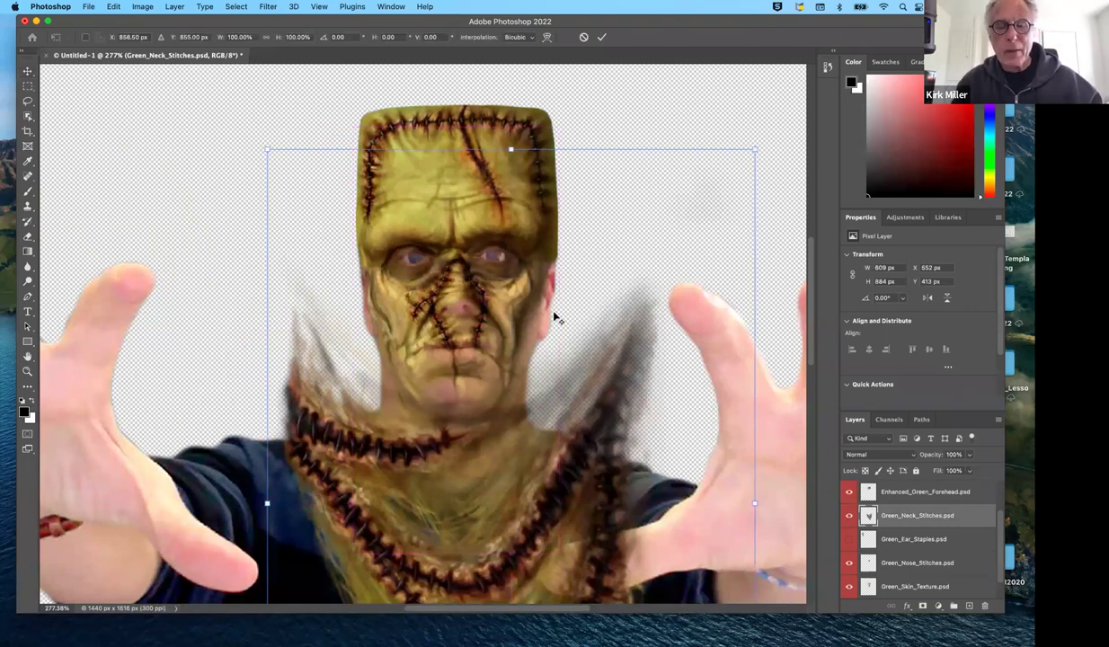
{"action": "left_click_drag", "start_coordinate": [755, 148], "coordinate": [576, 376]}
{"action": "left_click_drag", "start_coordinate": [513, 524], "coordinate": [471, 472]}
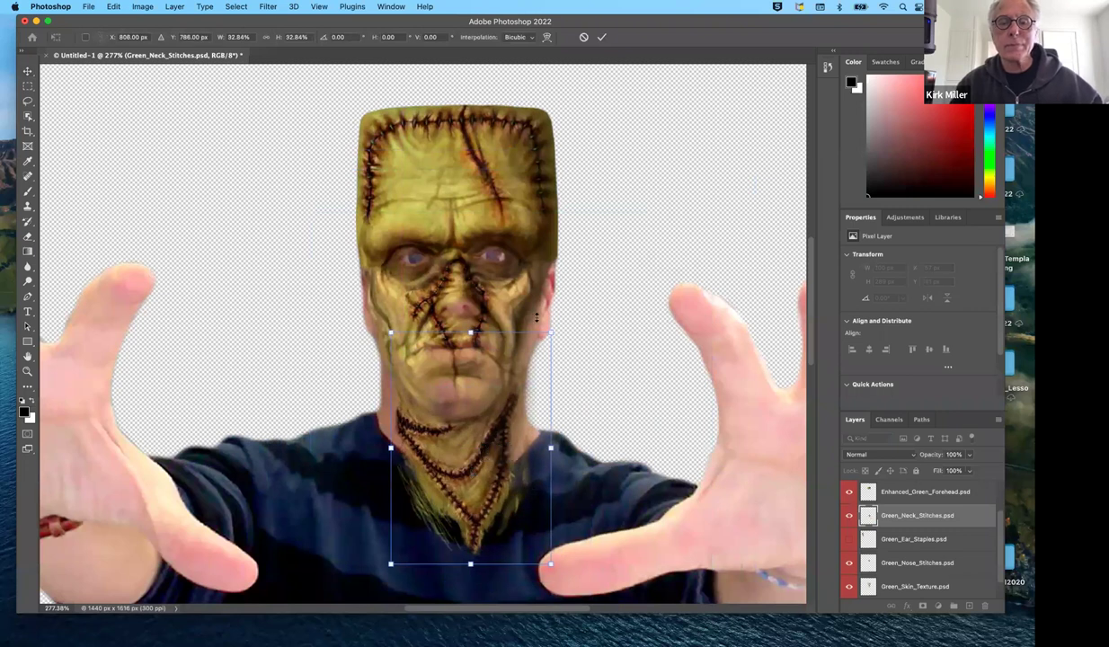
Step: Enlarge the neck stitches to about 41.7% width and 39.7% height, centre them near X 809 px on the neck, and apply the transform
{"action": "left_click_drag", "start_coordinate": [555, 331], "coordinate": [569, 306]}
{"action": "left_click_drag", "start_coordinate": [493, 428], "coordinate": [573, 440]}
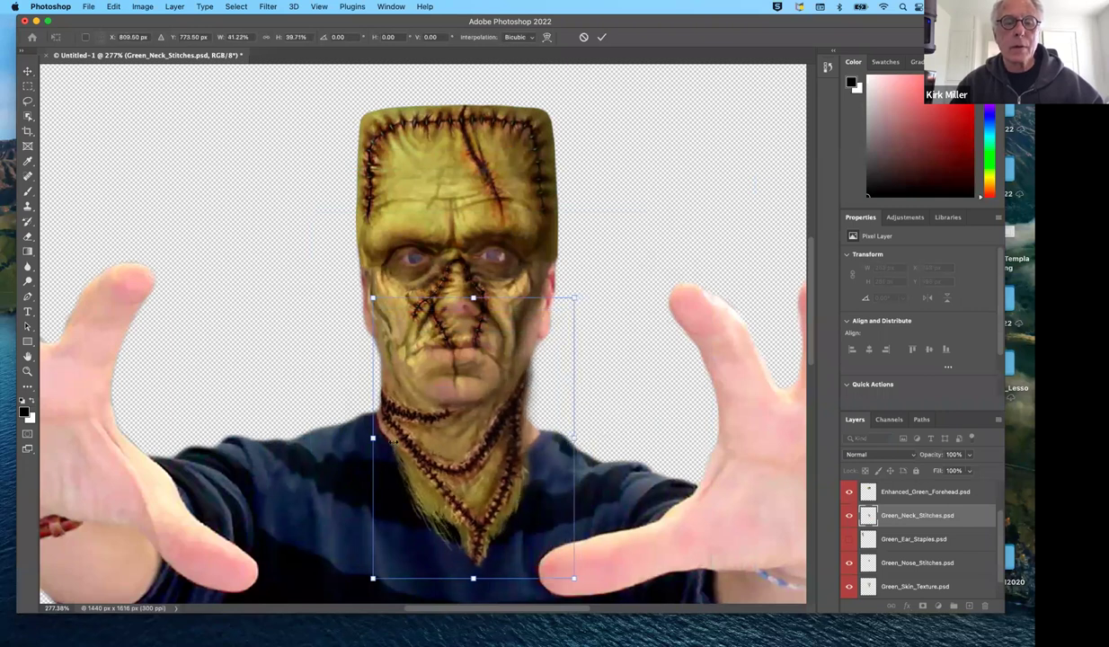
{"action": "mouse_move", "coordinate": [372, 438]}
{"action": "left_mouse_down"}
{"action": "mouse_move", "coordinate": [388, 438]}
{"action": "mouse_move", "coordinate": [361, 438]}
{"action": "mouse_move", "coordinate": [370, 437]}
{"action": "left_mouse_up"}
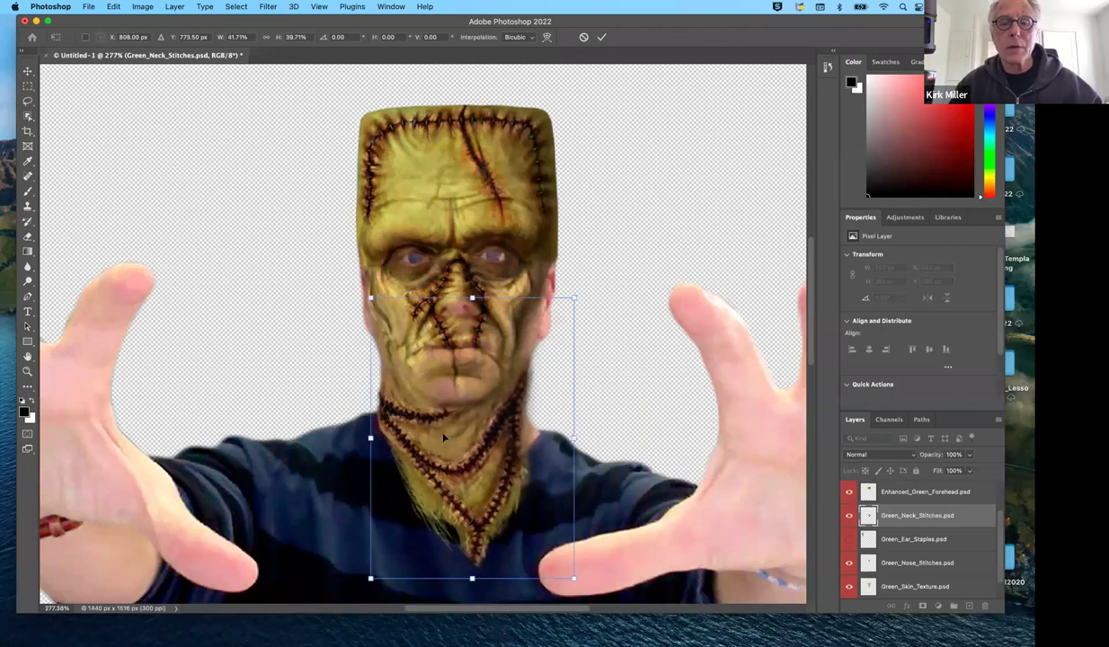
{"action": "left_click_drag", "start_coordinate": [442, 440], "coordinate": [443, 439]}
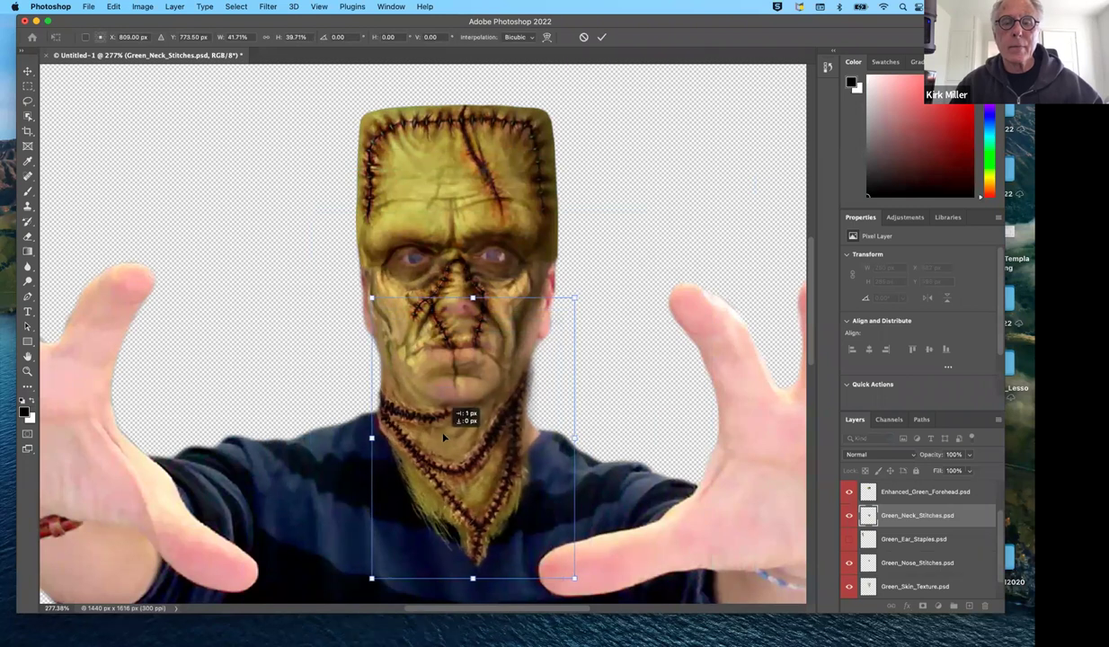
{"action": "left_click_drag", "start_coordinate": [442, 438], "coordinate": [443, 438]}
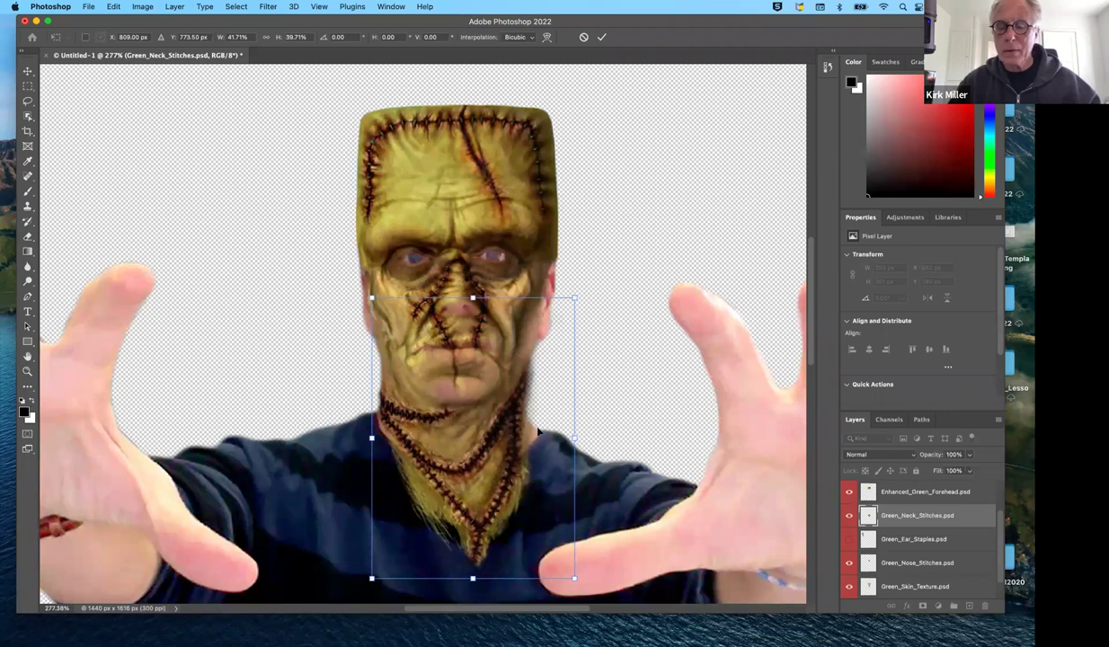
{"action": "key", "text": "Return"}
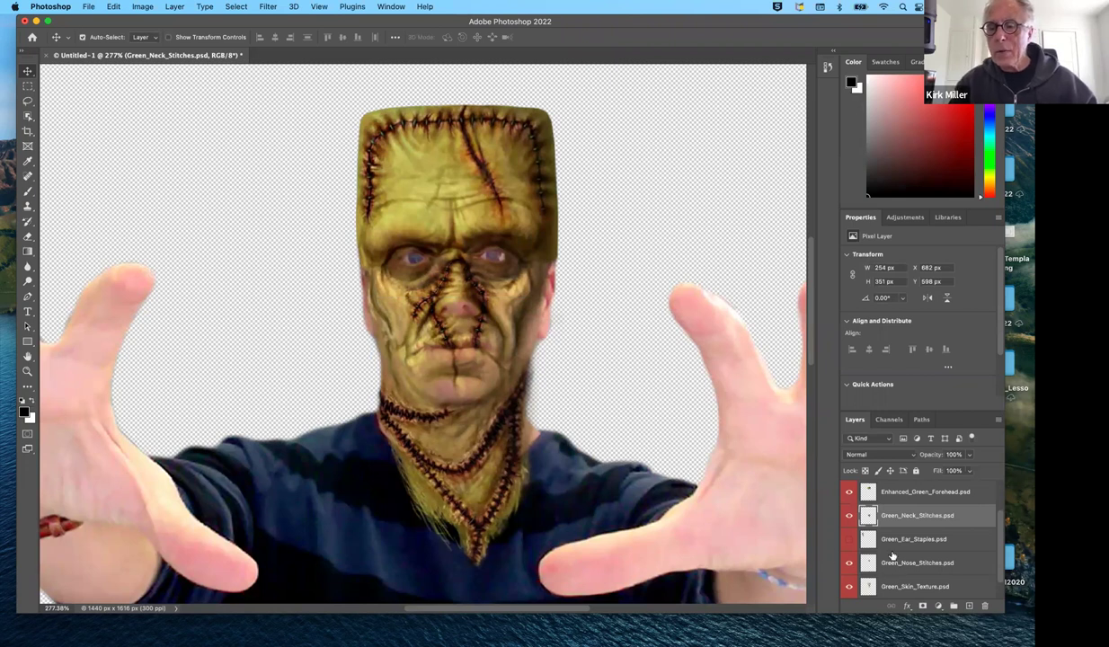
Step: Show the Monster_Hair.psd layer and reduce it proportionally to about 33% on top of the green forehead
{"action": "scroll", "coordinate": [895, 552], "scroll_direction": "down", "scroll_amount": 1}
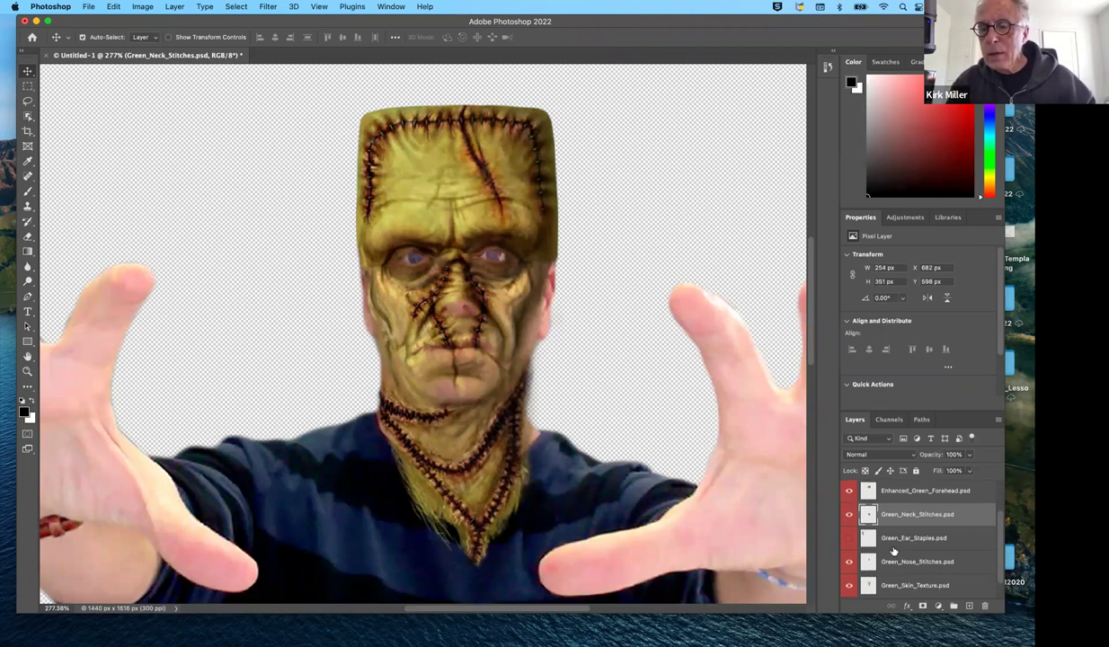
{"action": "scroll", "coordinate": [896, 570], "scroll_direction": "down", "scroll_amount": 1}
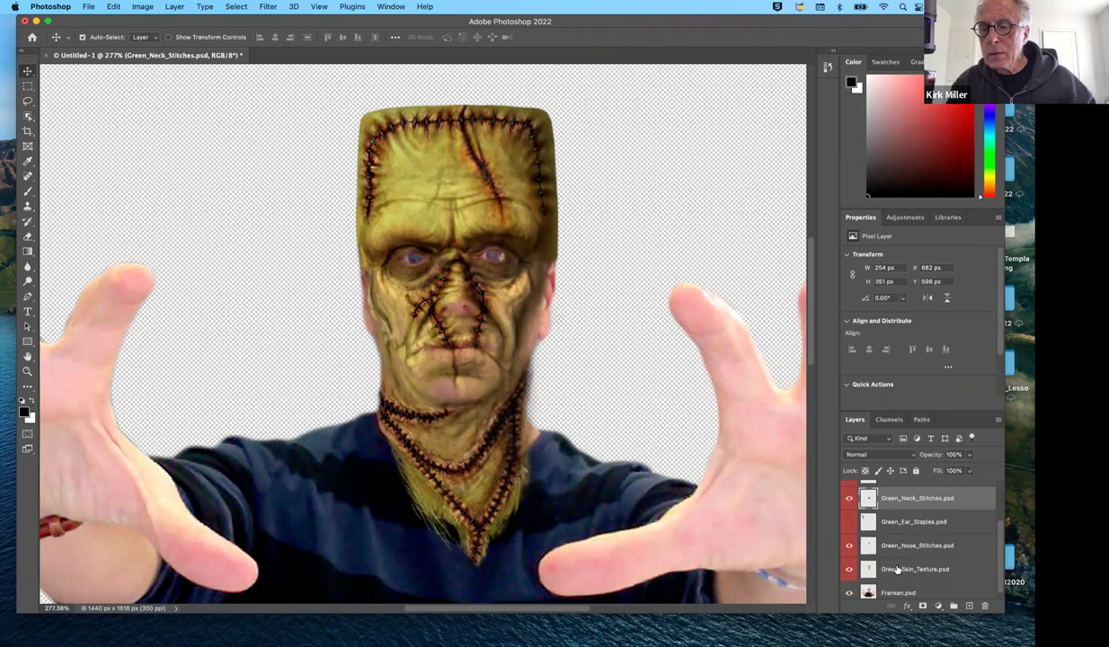
{"action": "scroll", "coordinate": [896, 570], "scroll_direction": "up", "scroll_amount": 4}
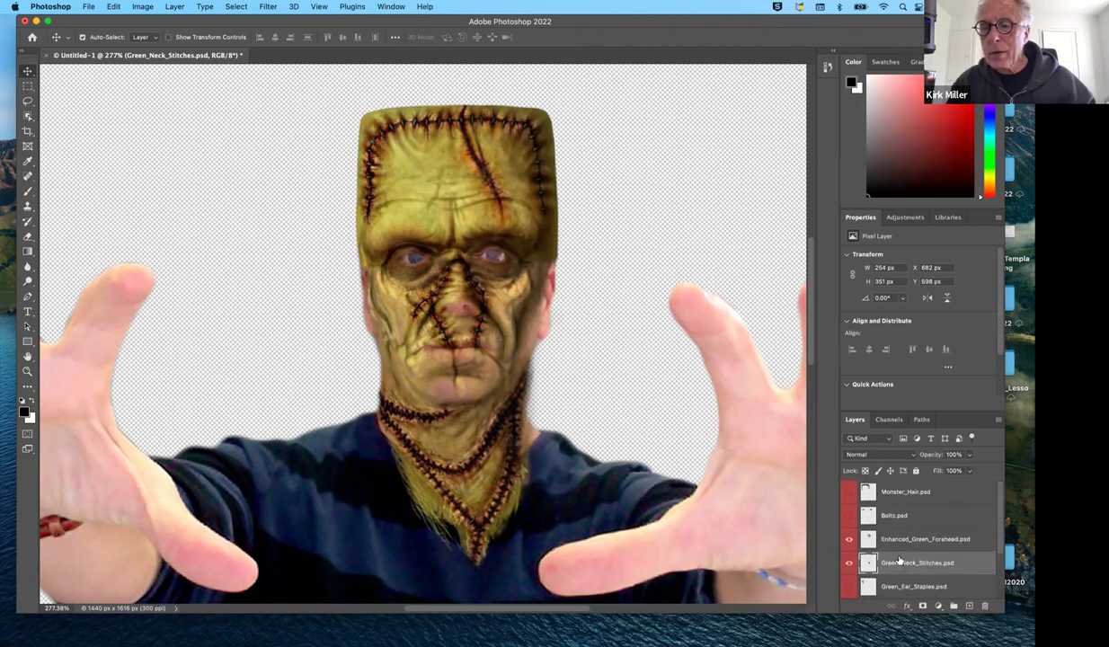
{"action": "left_click", "coordinate": [849, 492]}
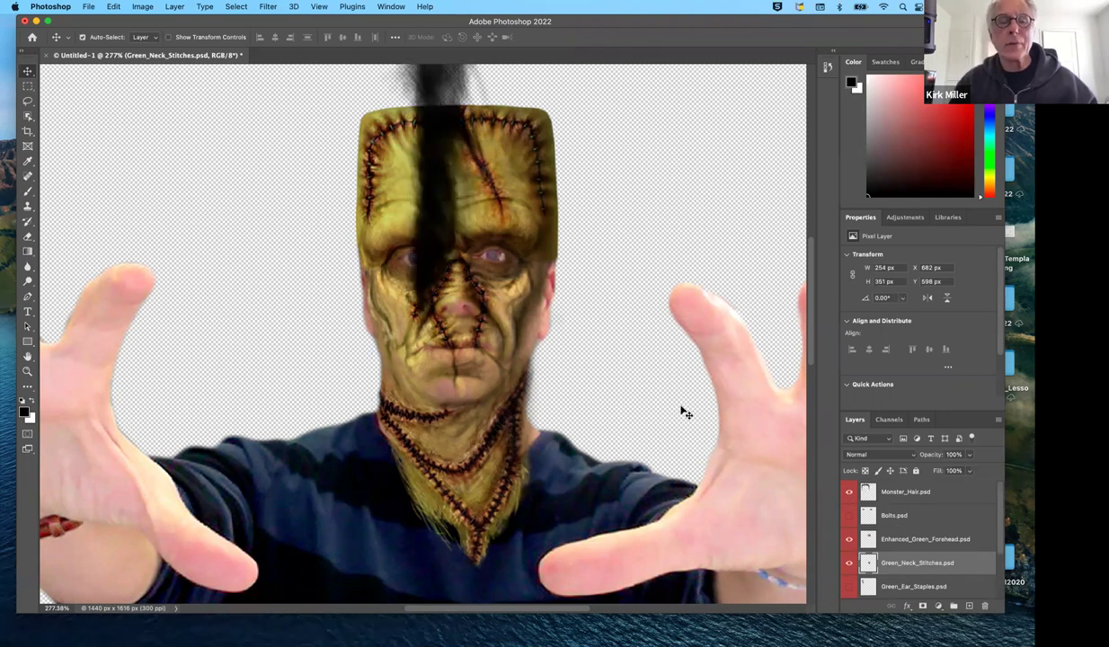
{"action": "scroll", "coordinate": [567, 376], "scroll_direction": "down", "scroll_amount": 5}
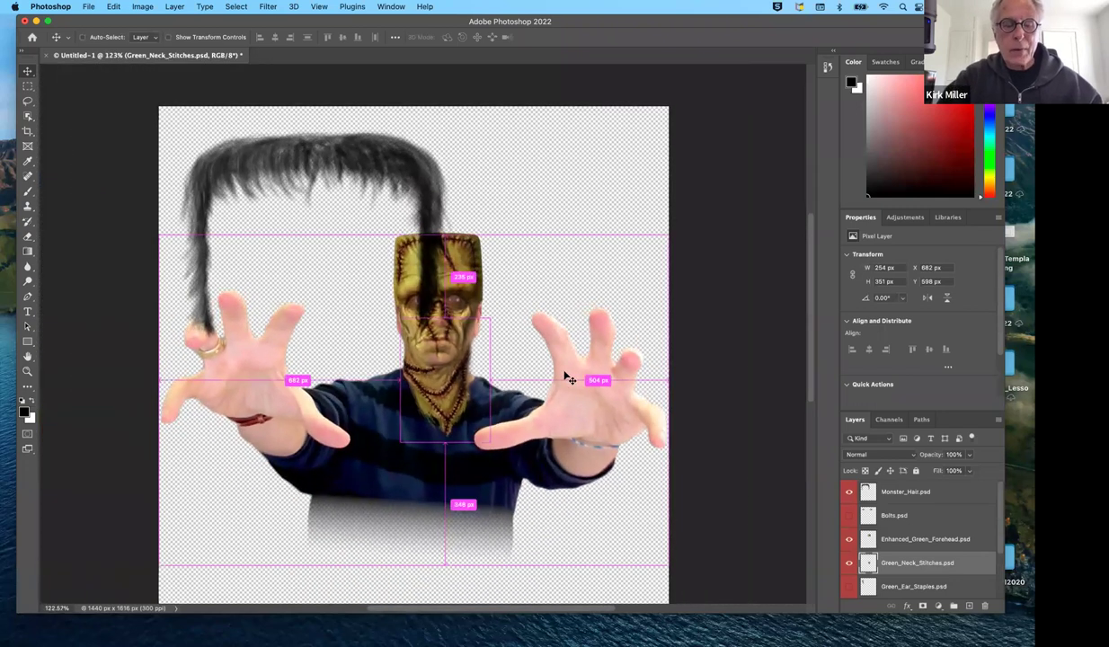
{"action": "key", "text": "super+t"}
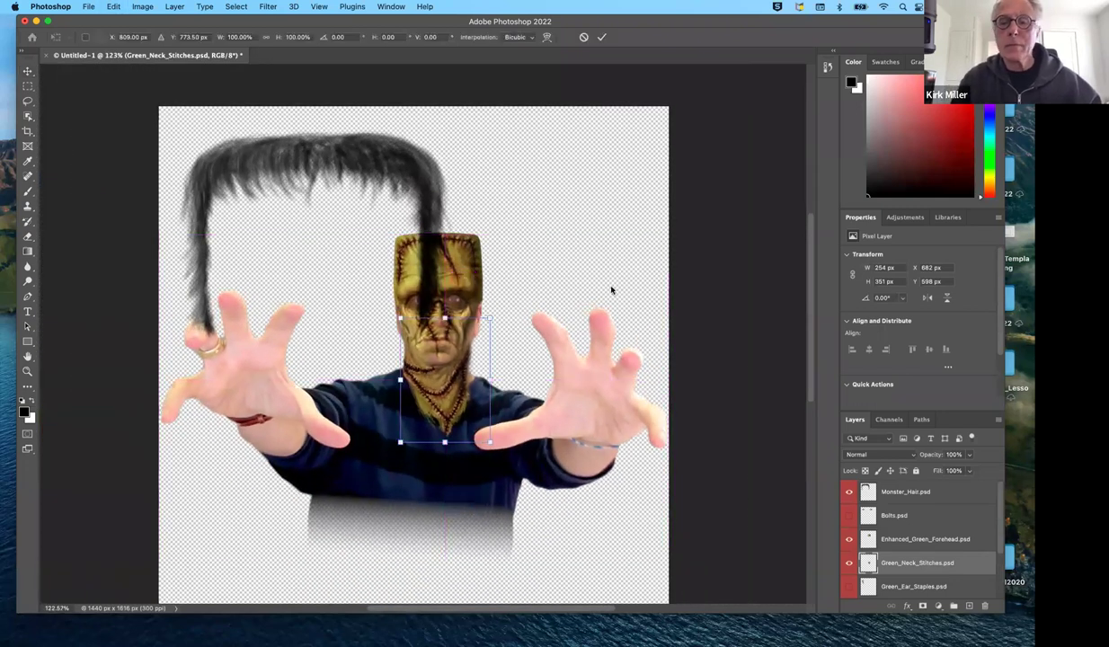
{"action": "left_click", "coordinate": [902, 492]}
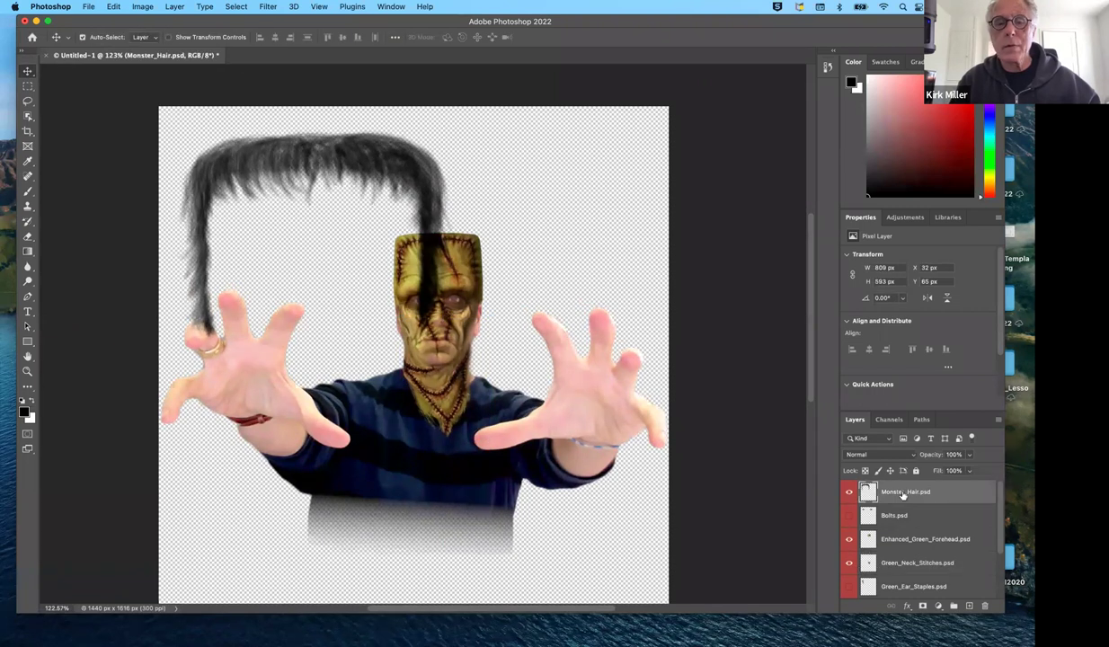
{"action": "key", "text": "super+t"}
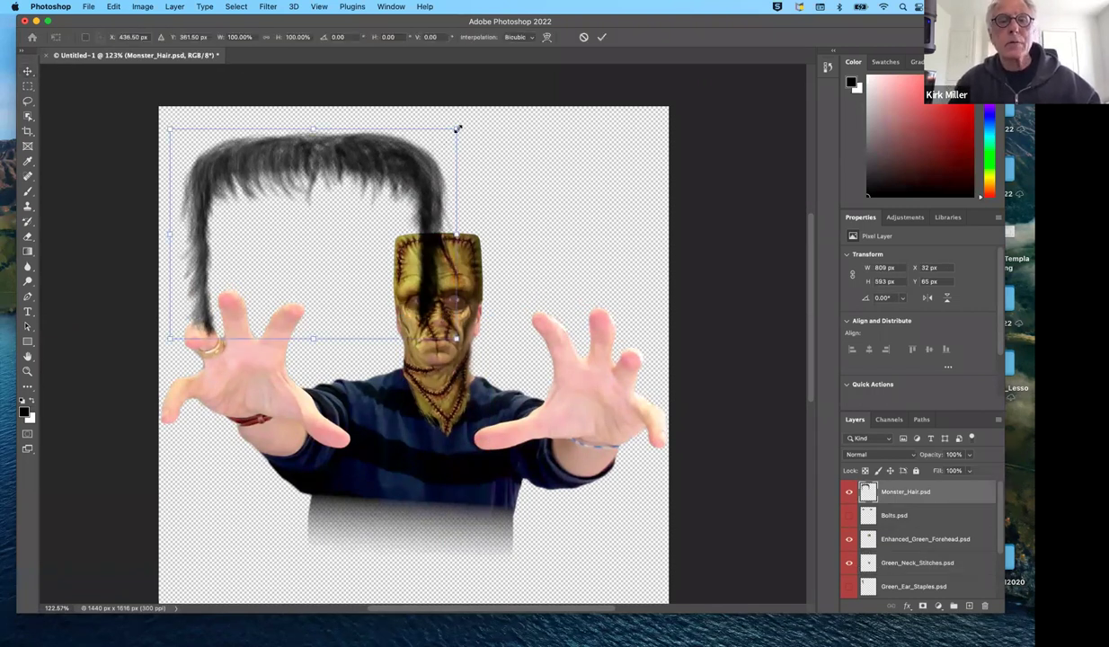
{"action": "left_click_drag", "start_coordinate": [455, 127], "coordinate": [467, 236]}
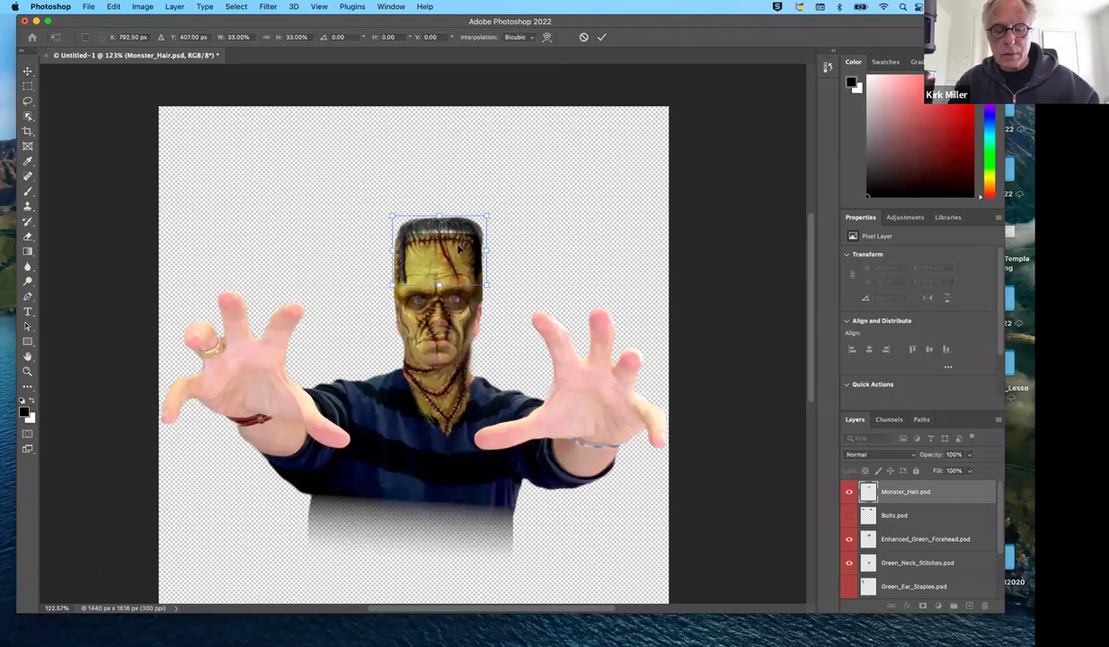
Step: Reshape the monster hair to about 39.7% width and 28% height so it frames the top and both sides of the forehead
{"action": "scroll", "coordinate": [458, 250], "scroll_direction": "up", "scroll_amount": 5}
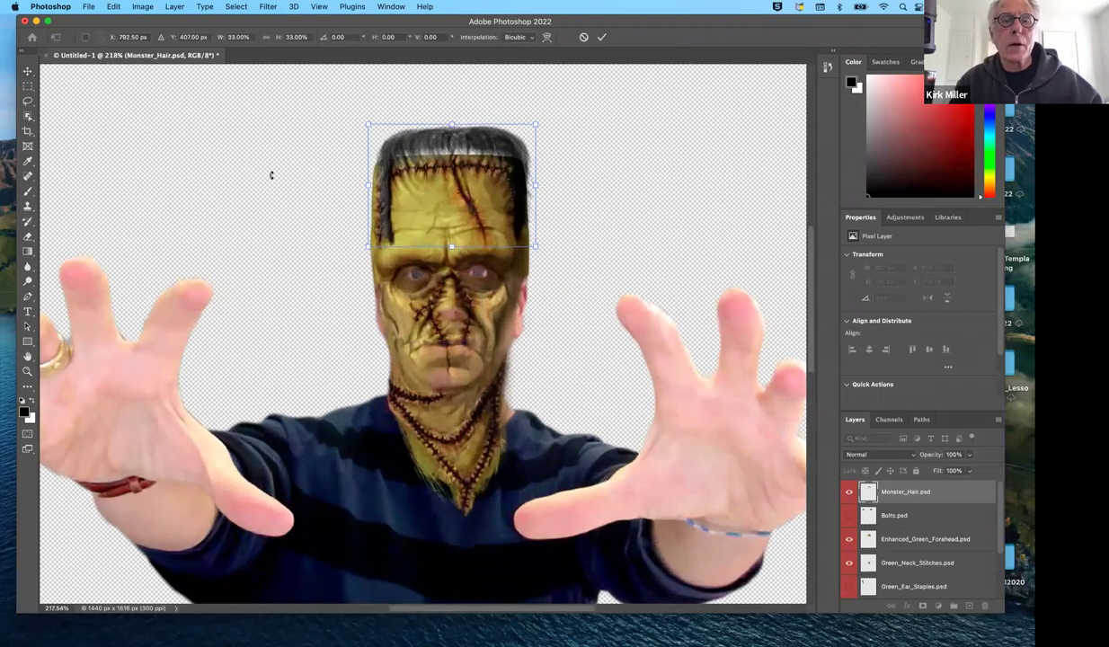
{"action": "left_click_drag", "start_coordinate": [364, 186], "coordinate": [348, 191]}
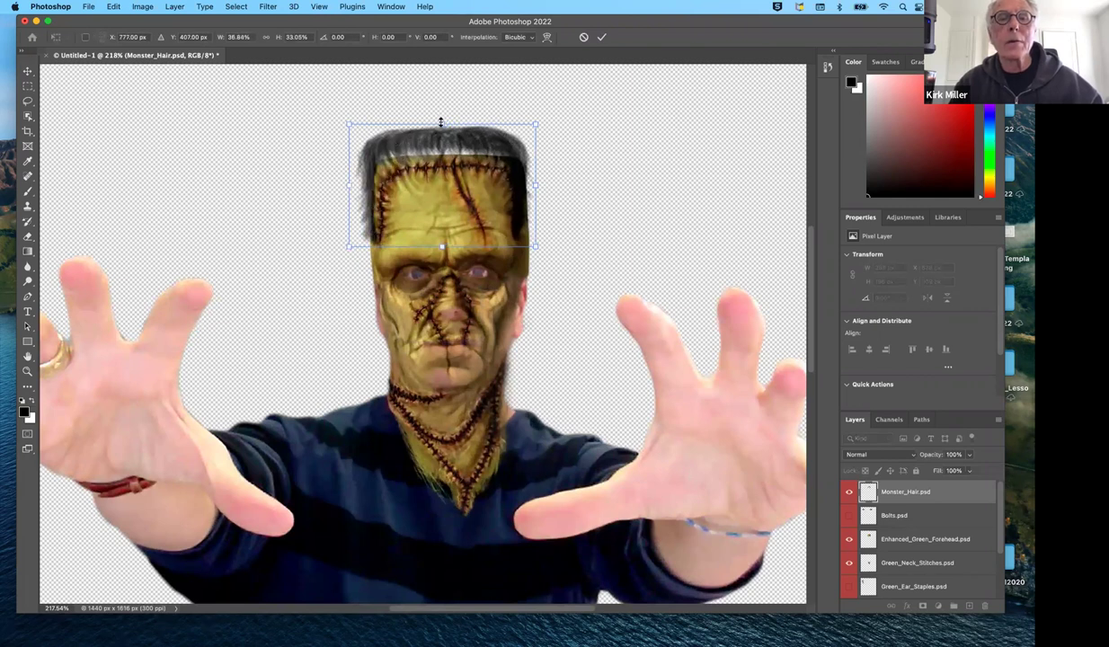
{"action": "left_click_drag", "start_coordinate": [441, 124], "coordinate": [444, 142]}
{"action": "left_click_drag", "start_coordinate": [533, 195], "coordinate": [545, 194]}
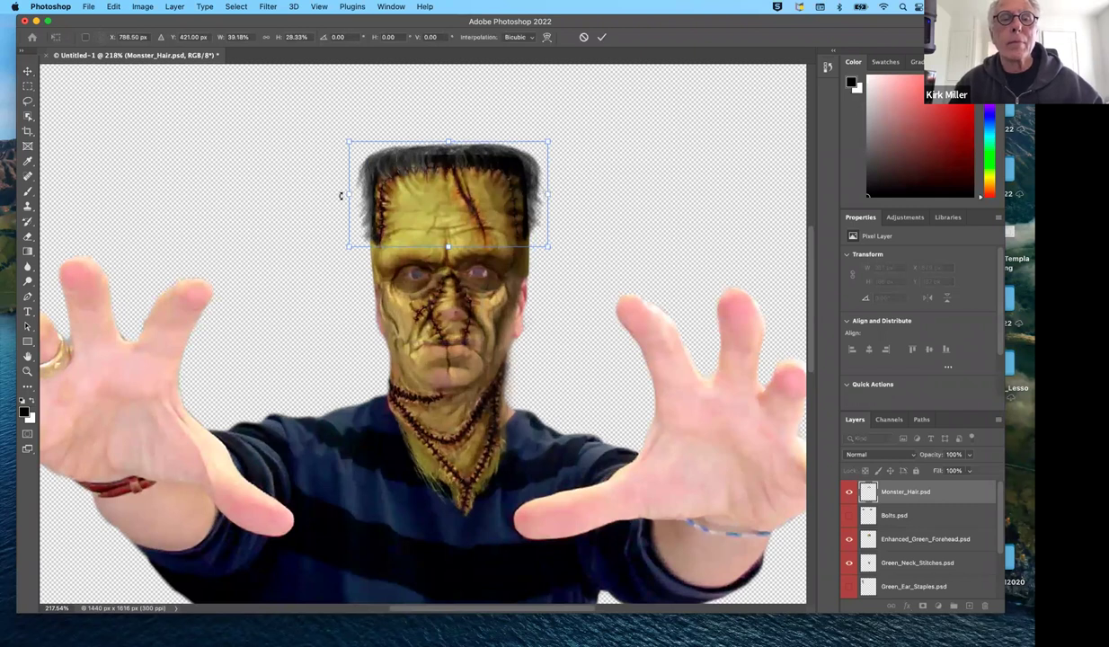
{"action": "left_click_drag", "start_coordinate": [346, 192], "coordinate": [345, 192]}
{"action": "left_click_drag", "start_coordinate": [547, 194], "coordinate": [547, 194]}
{"action": "left_click_drag", "start_coordinate": [447, 140], "coordinate": [446, 142]}
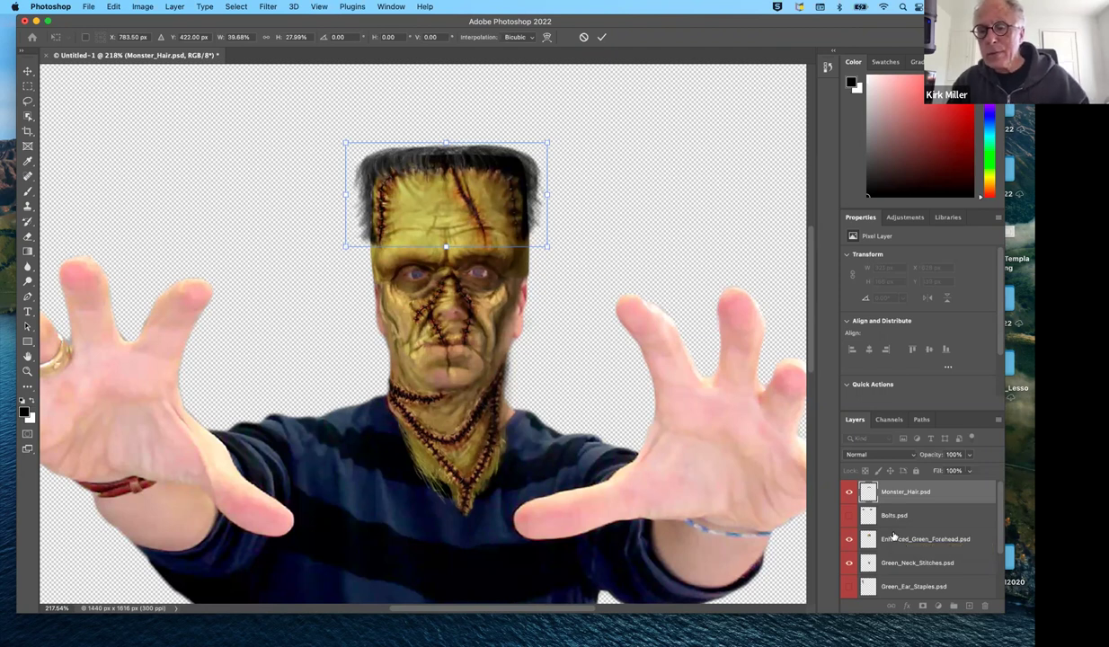
Step: Show the Green_Ear_Staples.psd layer and move it to the left side of the man's face
{"action": "scroll", "coordinate": [893, 536], "scroll_direction": "down", "scroll_amount": 1}
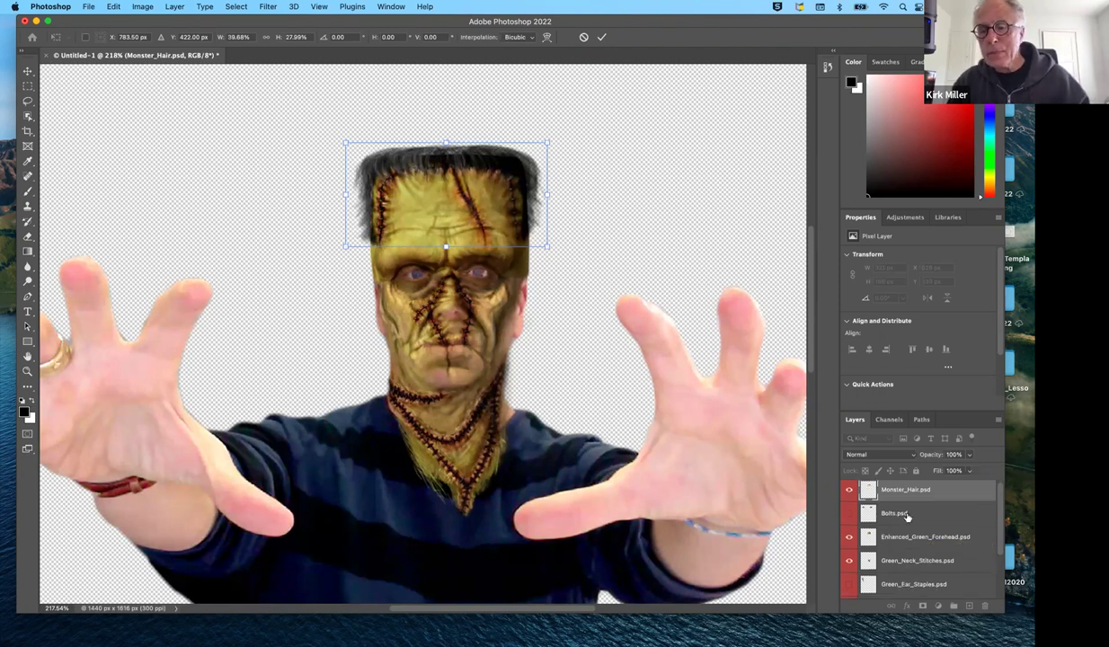
{"action": "scroll", "coordinate": [906, 533], "scroll_direction": "down", "scroll_amount": 1}
{"action": "scroll", "coordinate": [903, 535], "scroll_direction": "down", "scroll_amount": 1}
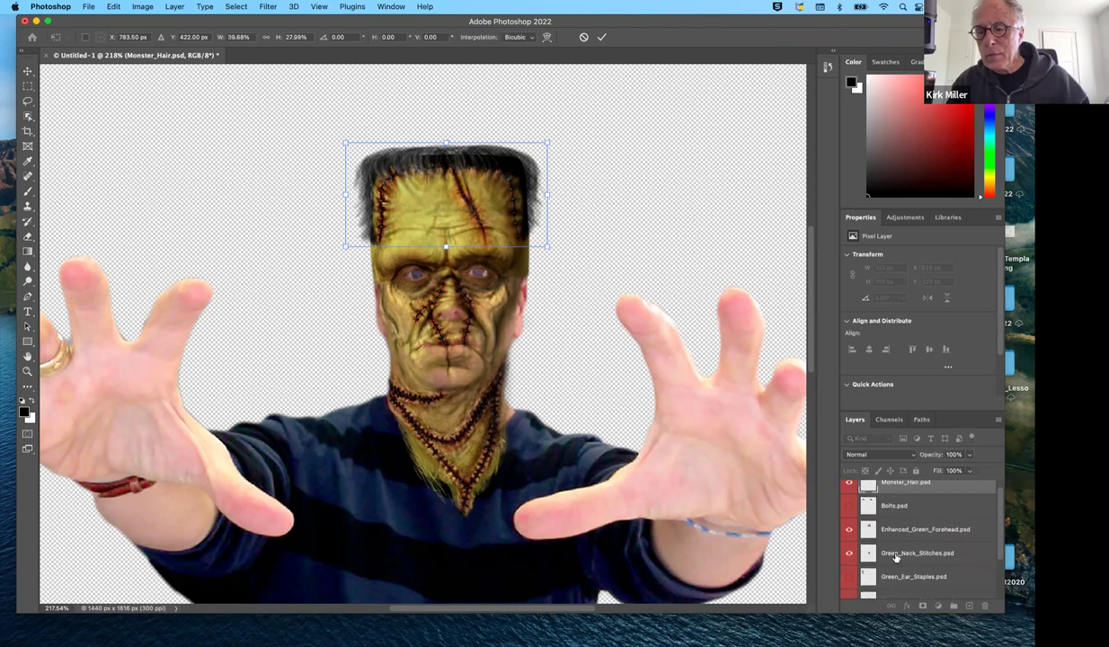
{"action": "left_click", "coordinate": [848, 578]}
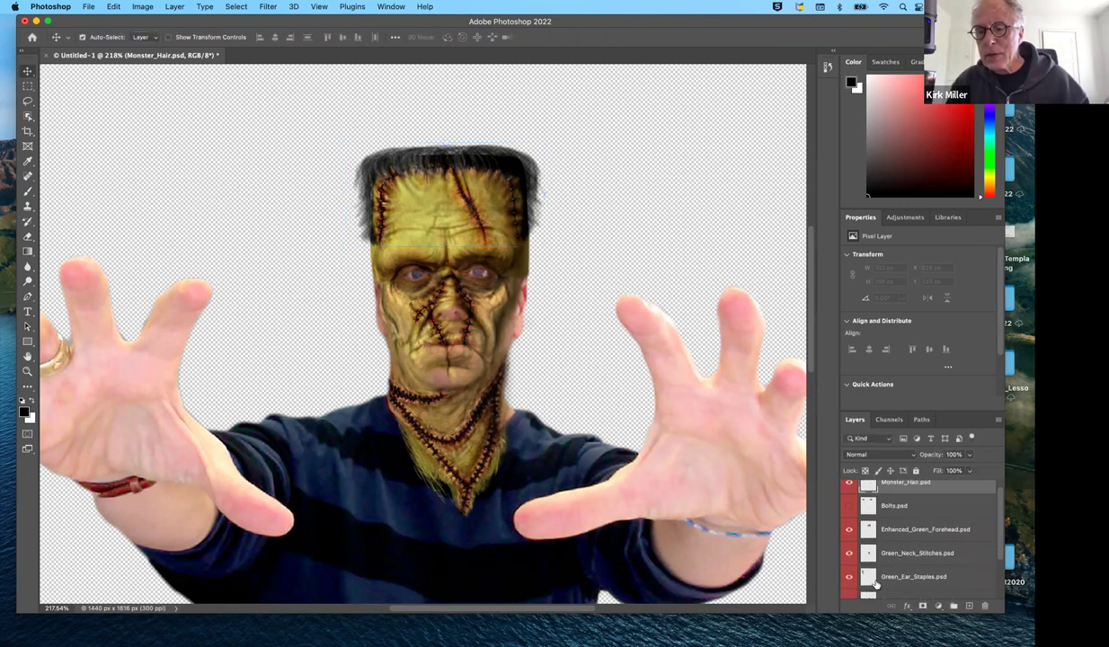
{"action": "left_click_drag", "start_coordinate": [84, 146], "coordinate": [382, 356]}
Step: Reduce the ear staples to about 40.5% width and 43.3% height, fit them along the face's left edge, and apply the transform
{"action": "key", "text": "super"}
{"action": "key", "text": "super+t"}
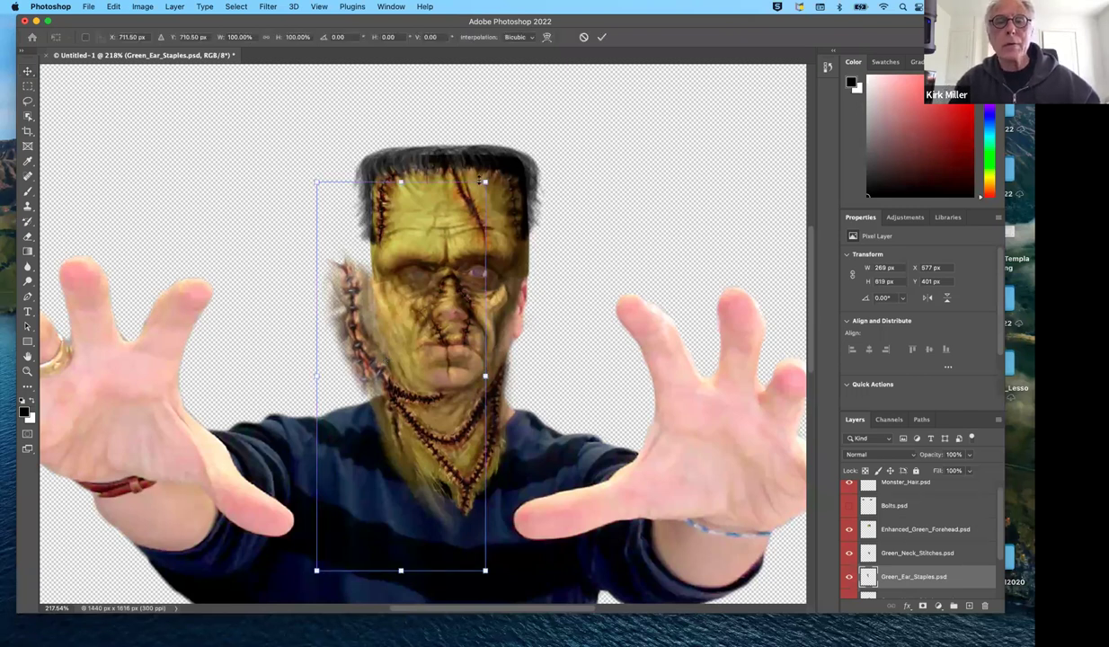
{"action": "left_click_drag", "start_coordinate": [484, 182], "coordinate": [443, 279]}
{"action": "left_click_drag", "start_coordinate": [375, 368], "coordinate": [413, 301]}
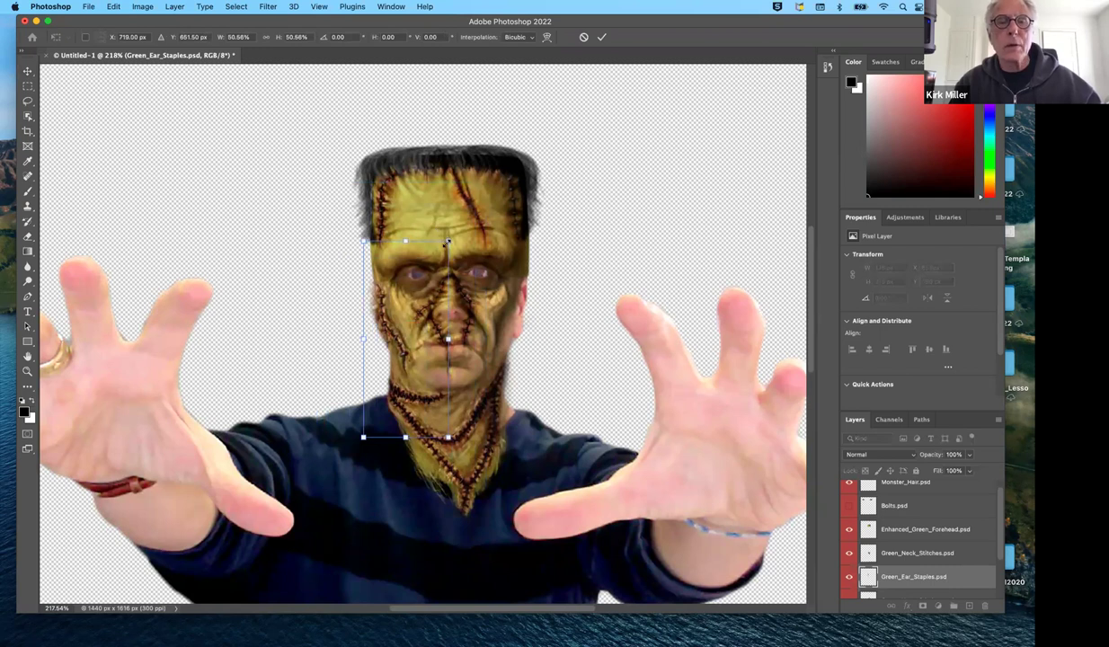
{"action": "left_click_drag", "start_coordinate": [447, 241], "coordinate": [431, 253]}
{"action": "left_click_drag", "start_coordinate": [406, 326], "coordinate": [363, 339]}
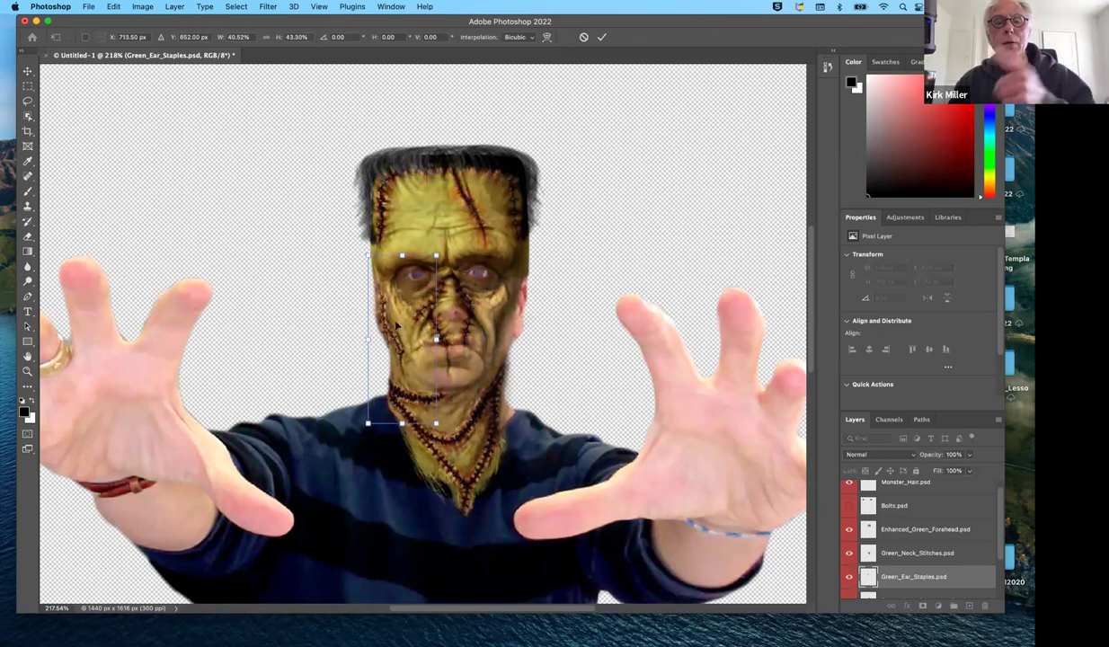
{"action": "key", "text": "Return"}
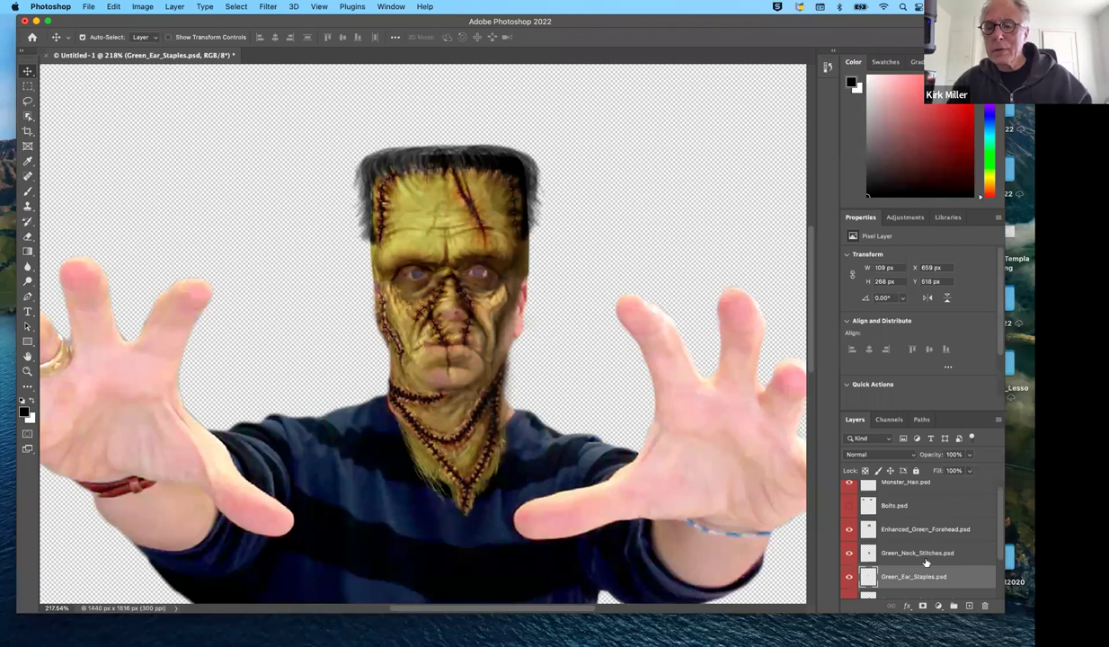
Step: Duplicate the Green_Ear_Staples.psd layer, flip the copy horizontally, and fit it along the right edge of the man's face
{"action": "left_click_drag", "start_coordinate": [915, 578], "coordinate": [969, 604]}
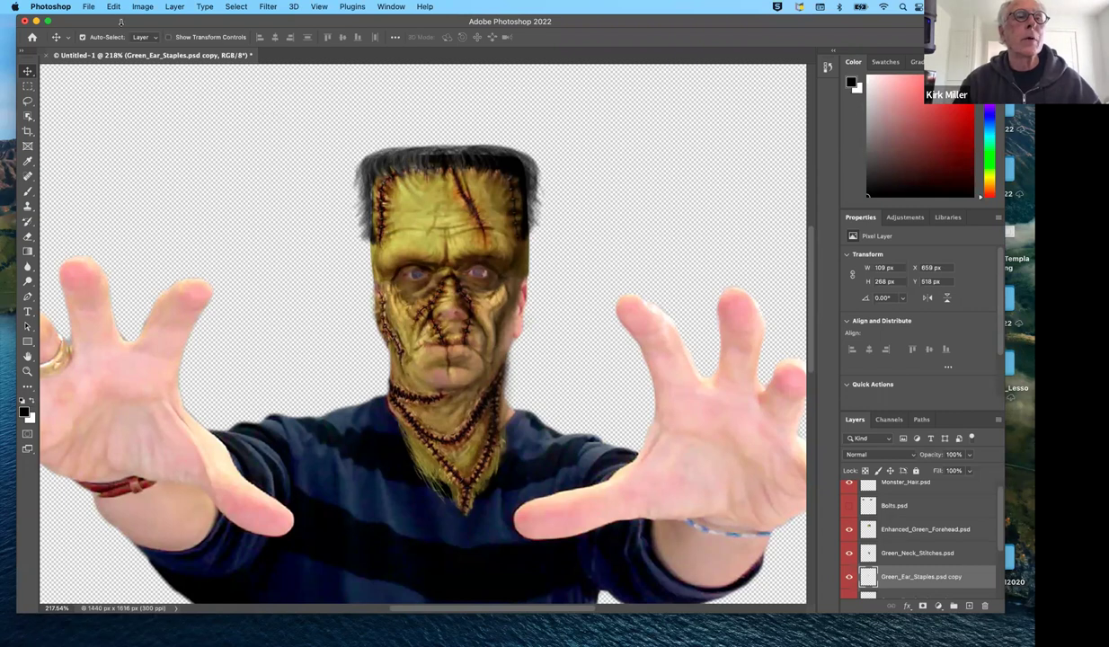
{"action": "left_click", "coordinate": [114, 7]}
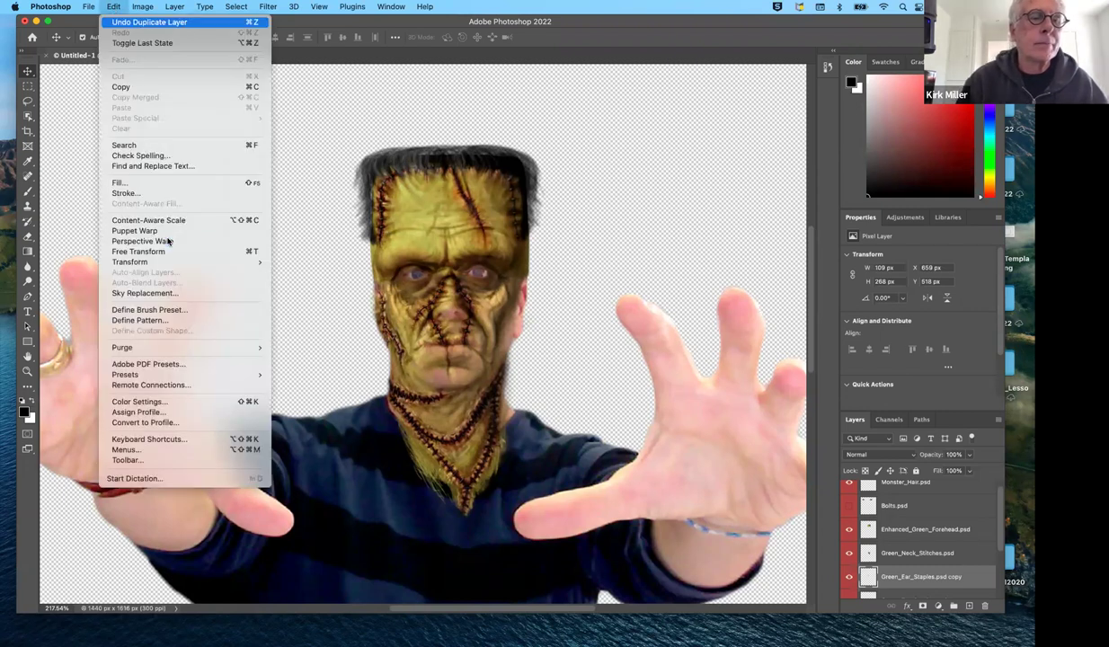
{"action": "mouse_move", "coordinate": [180, 262]}
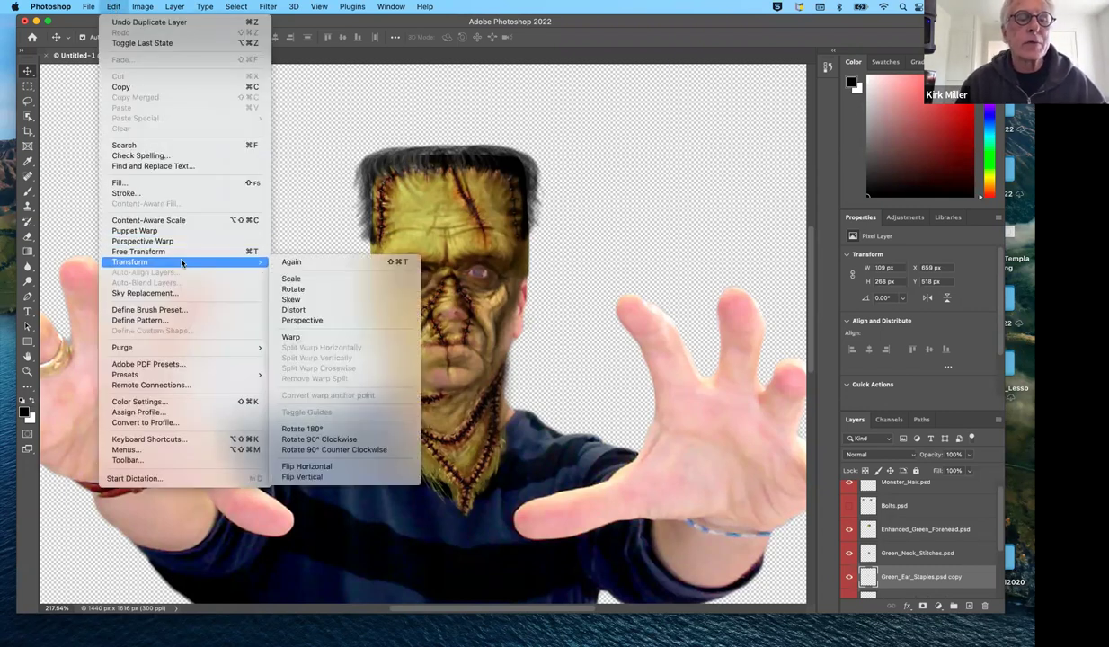
{"action": "left_click", "coordinate": [332, 466]}
{"action": "left_click_drag", "start_coordinate": [398, 321], "coordinate": [519, 325]}
{"action": "key", "text": "Left"}
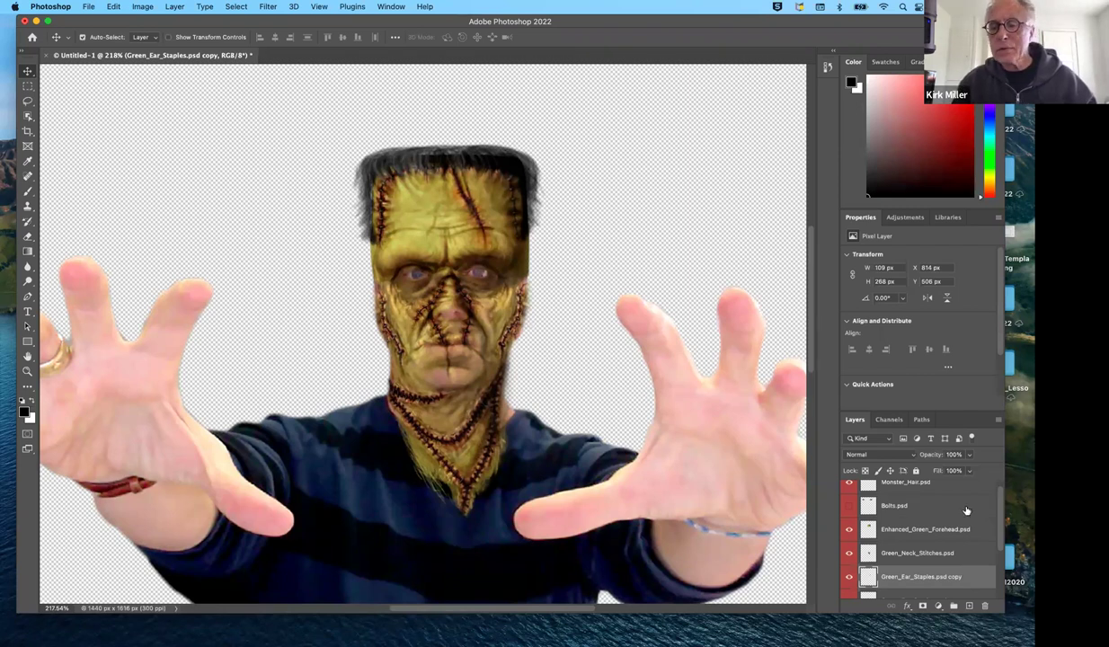
Step: Show the Bolts.psd layer and reduce it proportionally to about 289 px wide so one bolt sits on each side of the neck
{"action": "left_click", "coordinate": [850, 506]}
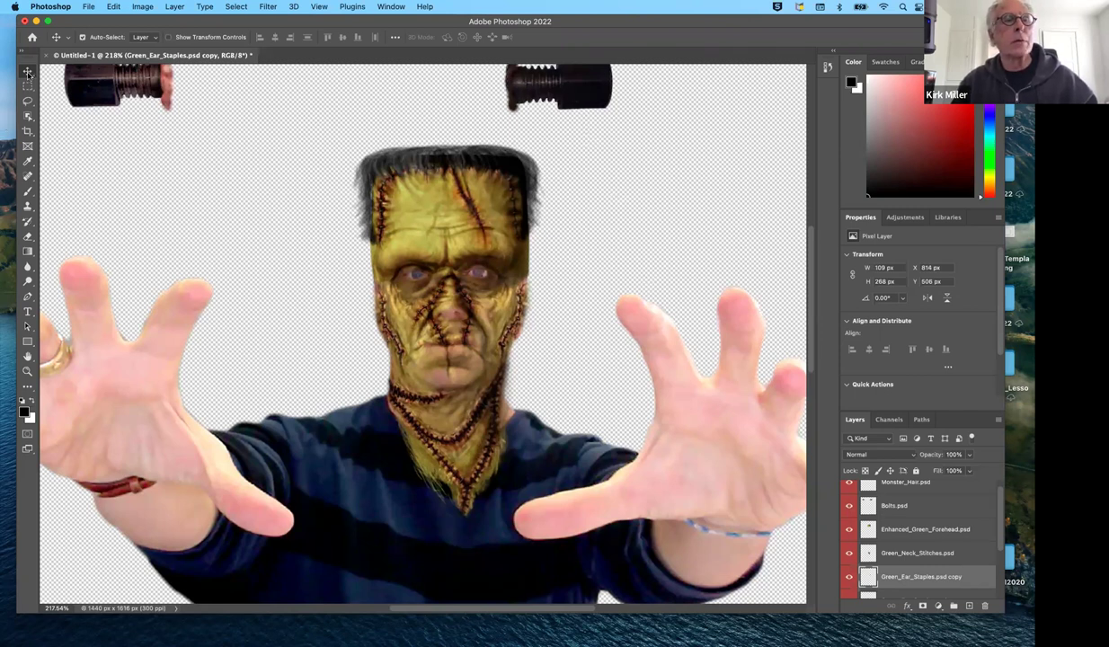
{"action": "left_click_drag", "start_coordinate": [519, 88], "coordinate": [620, 379]}
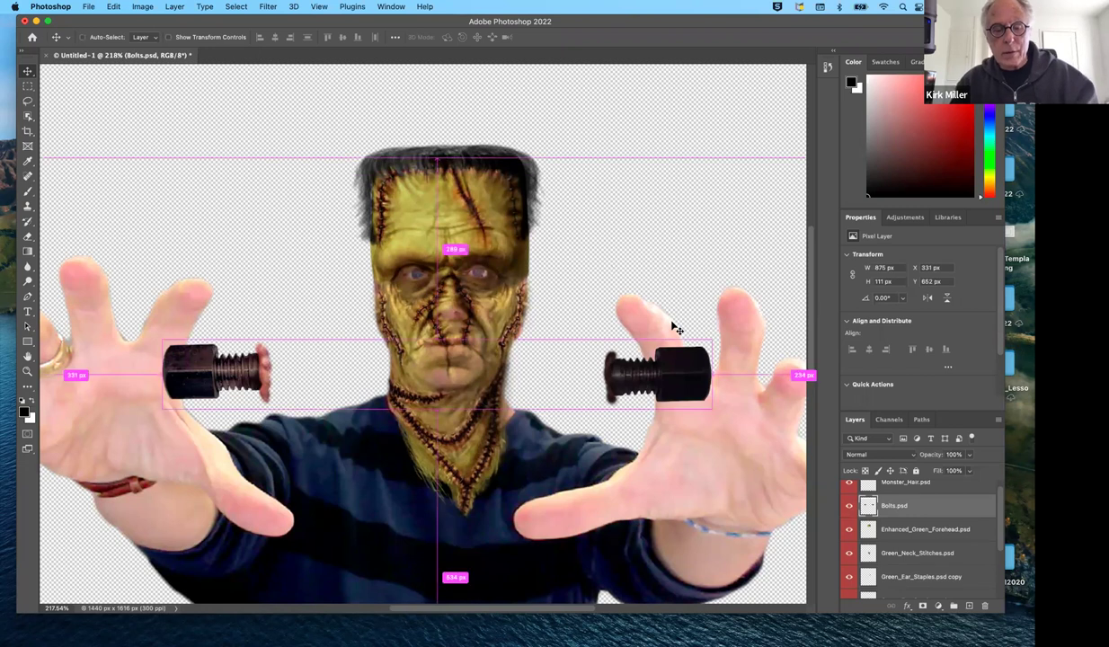
{"action": "key", "text": "super+t"}
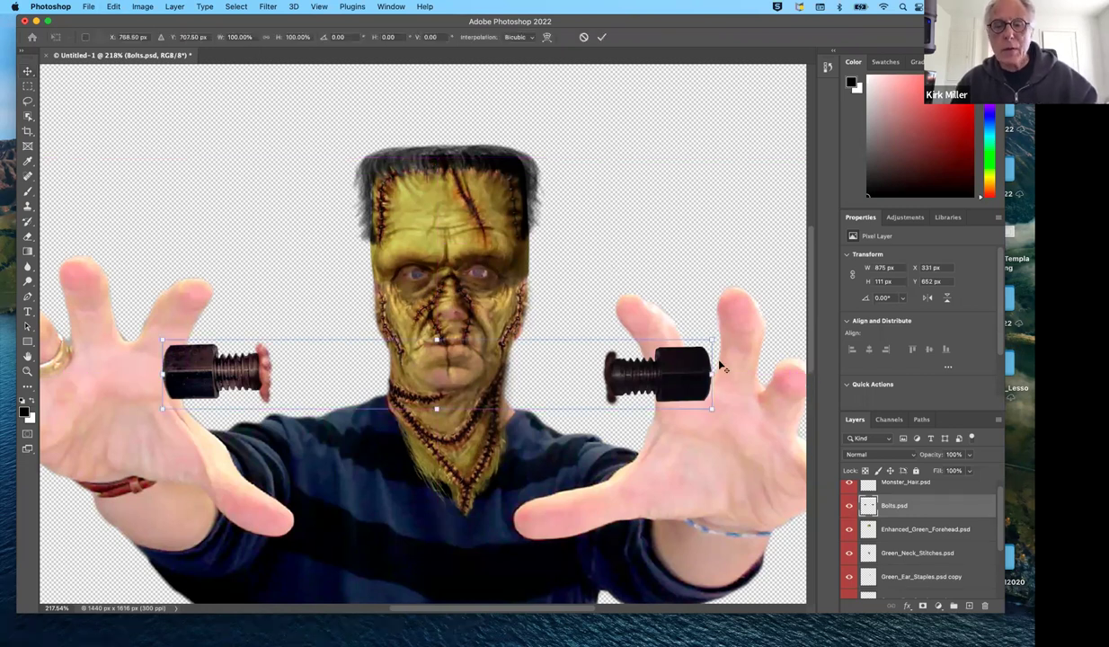
{"action": "left_click_drag", "start_coordinate": [713, 339], "coordinate": [539, 370]}
{"action": "key", "text": "Return"}
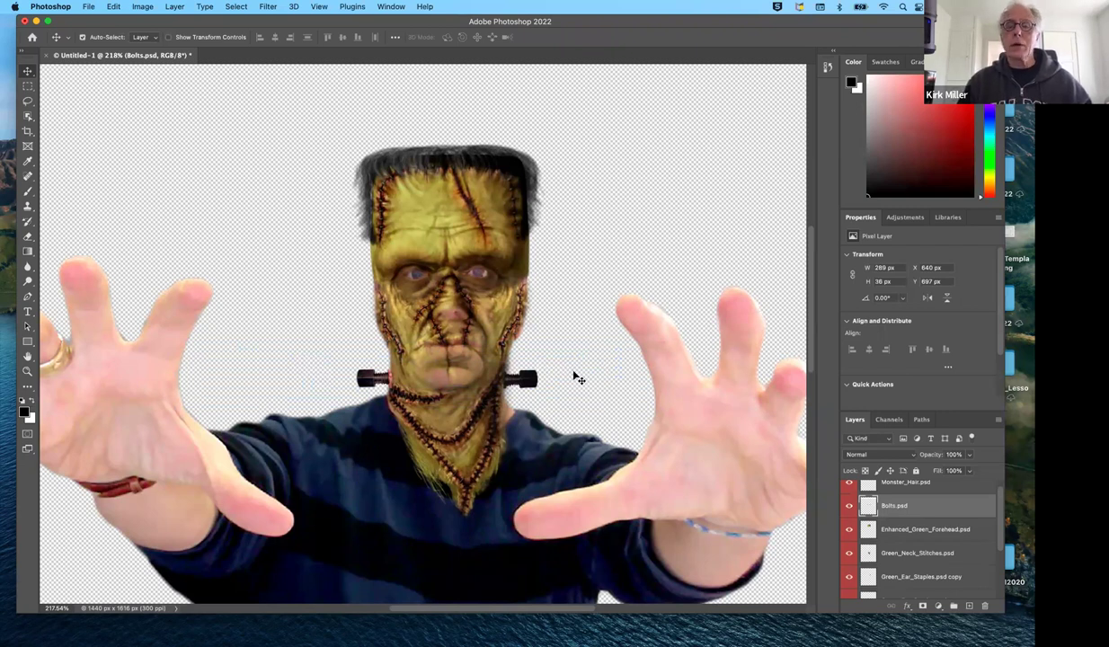
Step: Add a new empty layer directly above Franken.psd and load the outline of the Franken.psd layer as a selection
{"action": "scroll", "coordinate": [579, 377], "scroll_direction": "down", "scroll_amount": 5}
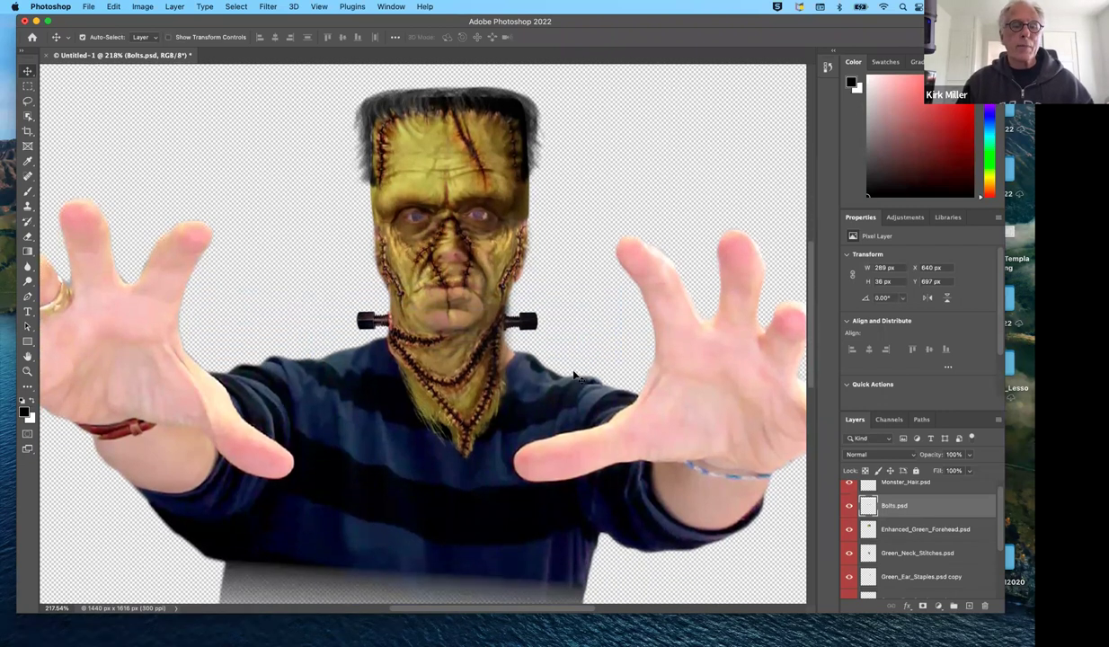
{"action": "scroll", "coordinate": [579, 378], "scroll_direction": "down", "scroll_amount": 1}
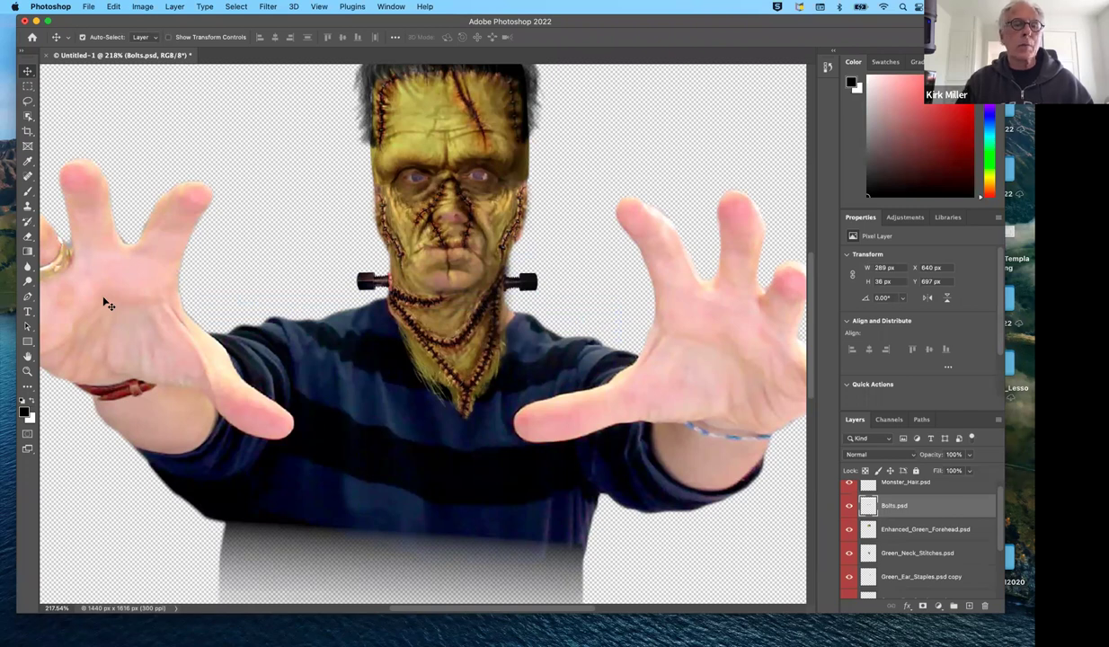
{"action": "scroll", "coordinate": [104, 304], "scroll_direction": "left", "scroll_amount": 5}
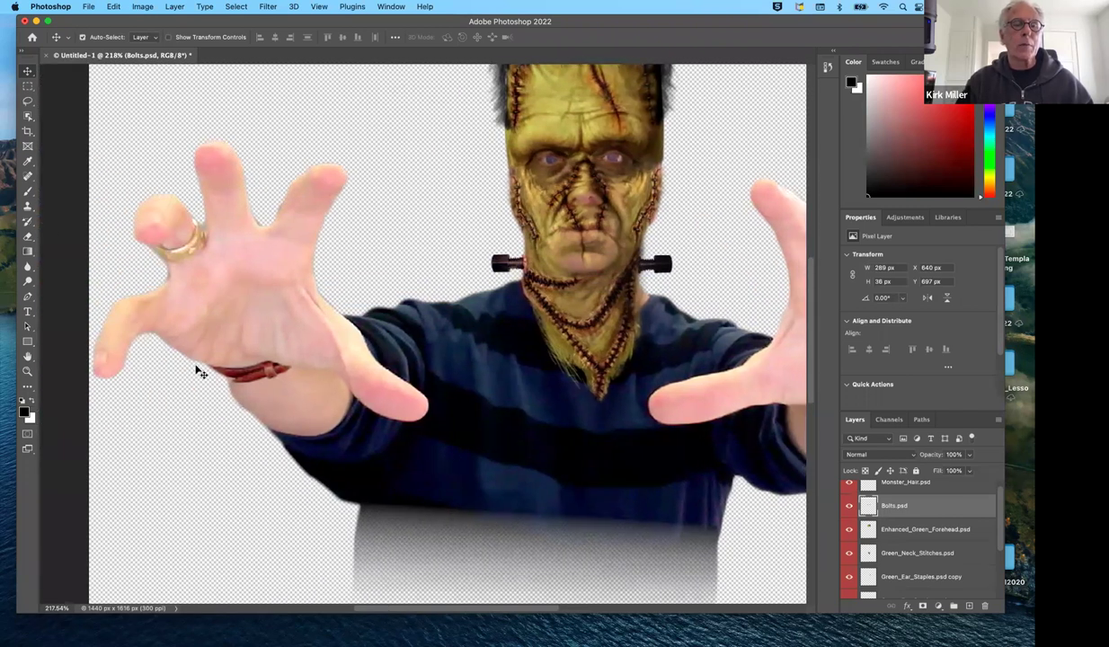
{"action": "scroll", "coordinate": [258, 380], "scroll_direction": "right", "scroll_amount": 5}
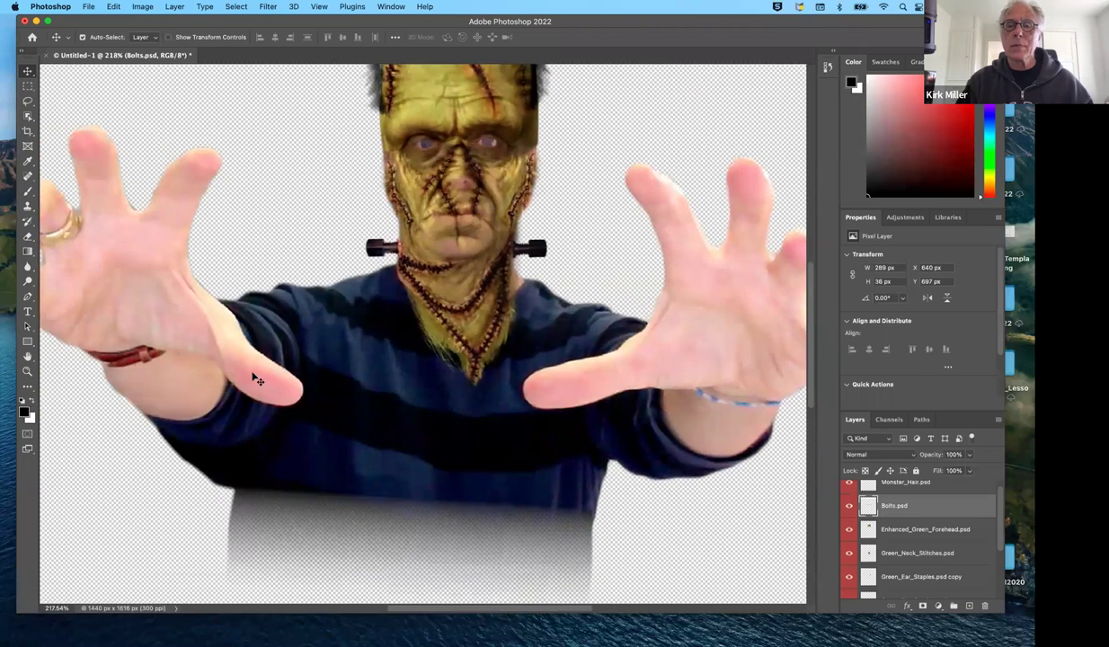
{"action": "scroll", "coordinate": [258, 379], "scroll_direction": "down", "scroll_amount": 5}
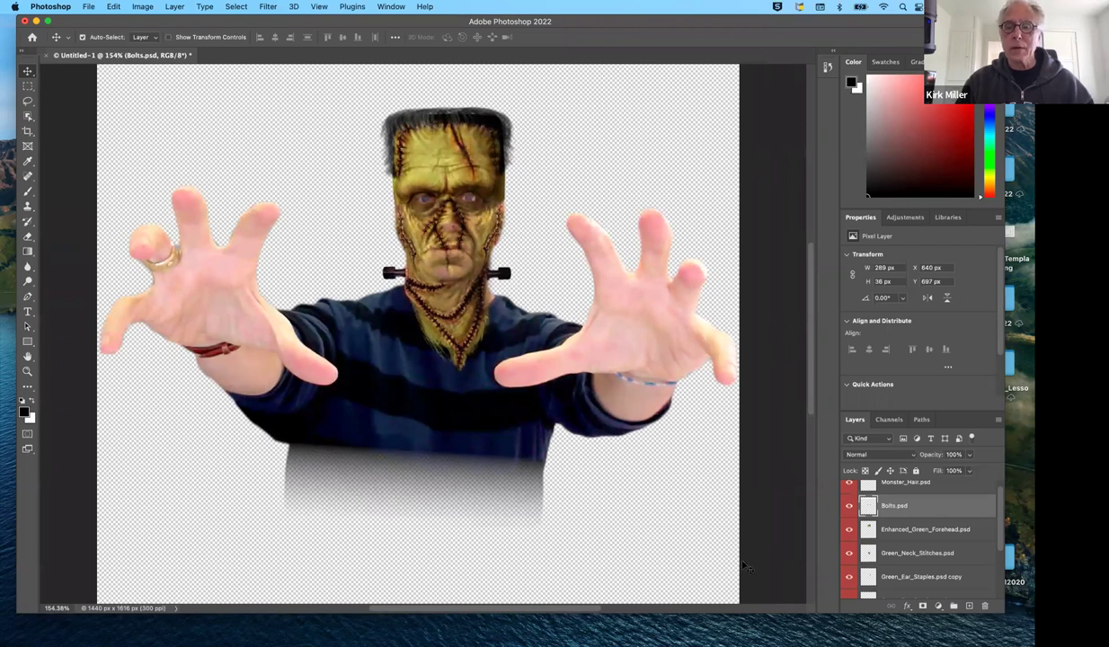
{"action": "scroll", "coordinate": [972, 567], "scroll_direction": "down", "scroll_amount": 3}
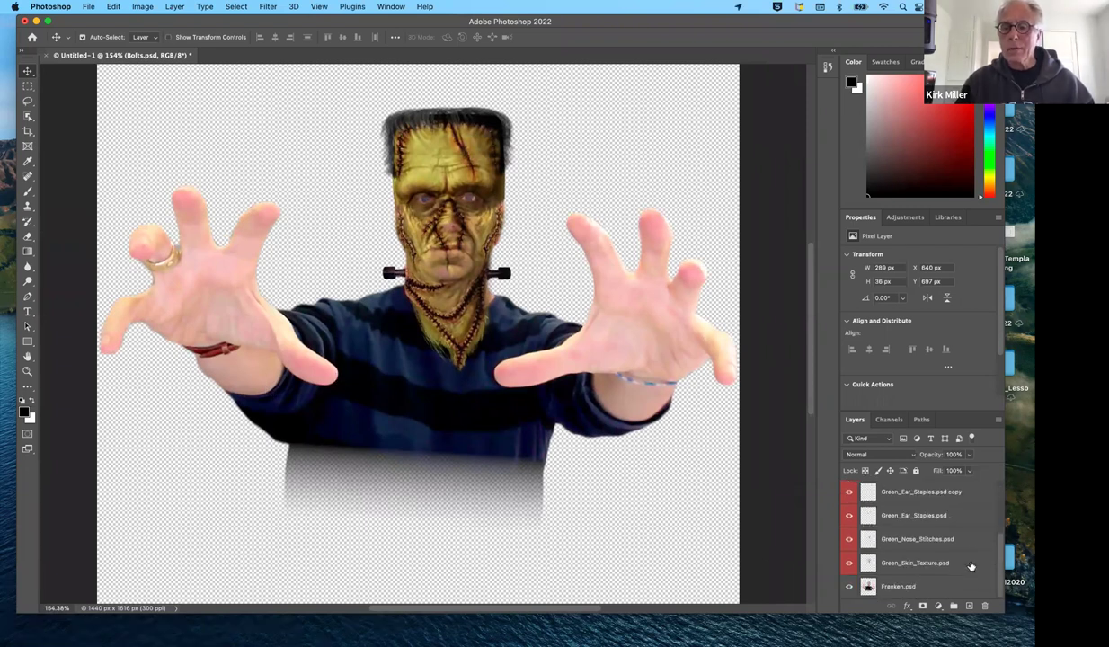
{"action": "left_click", "coordinate": [910, 588]}
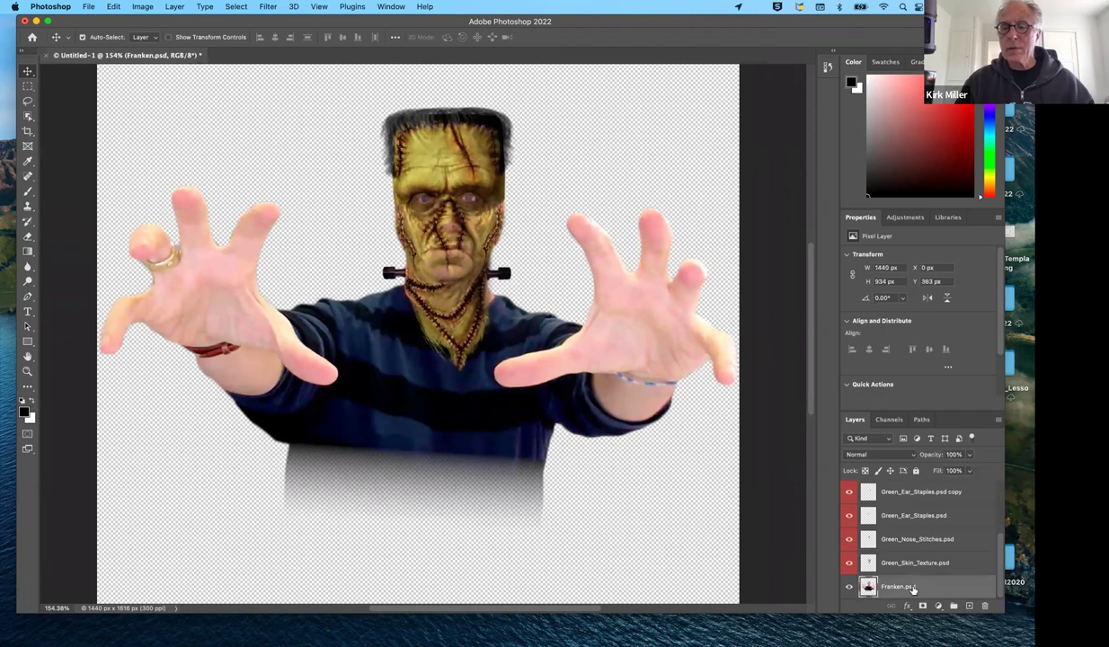
{"action": "left_click", "coordinate": [970, 608]}
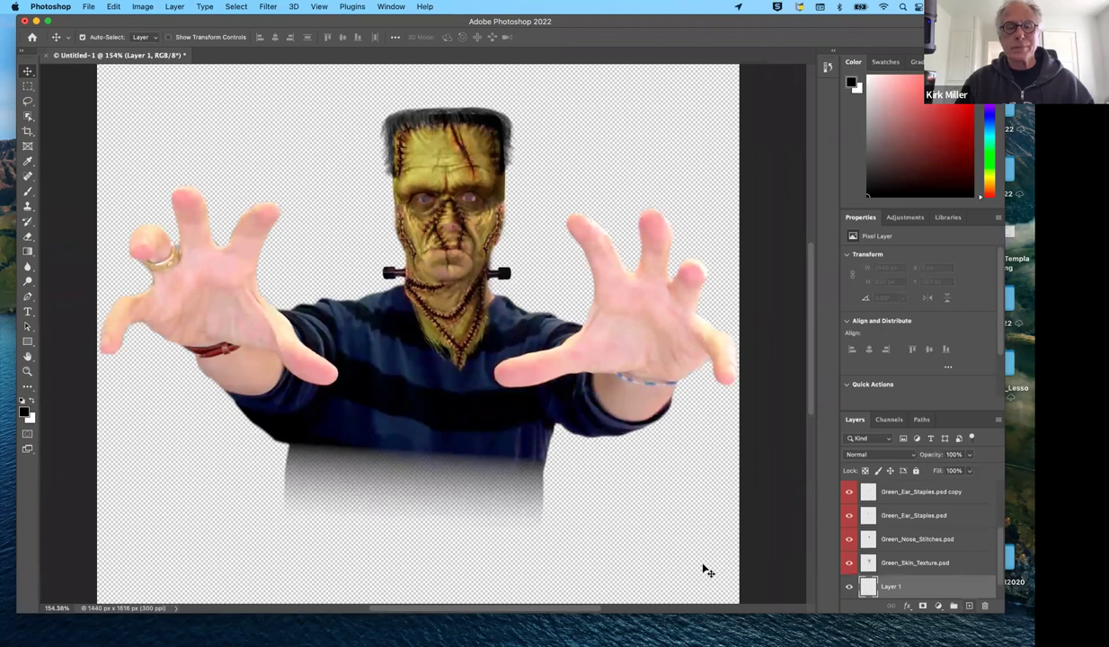
{"action": "scroll", "coordinate": [900, 563], "scroll_direction": "down", "scroll_amount": 1}
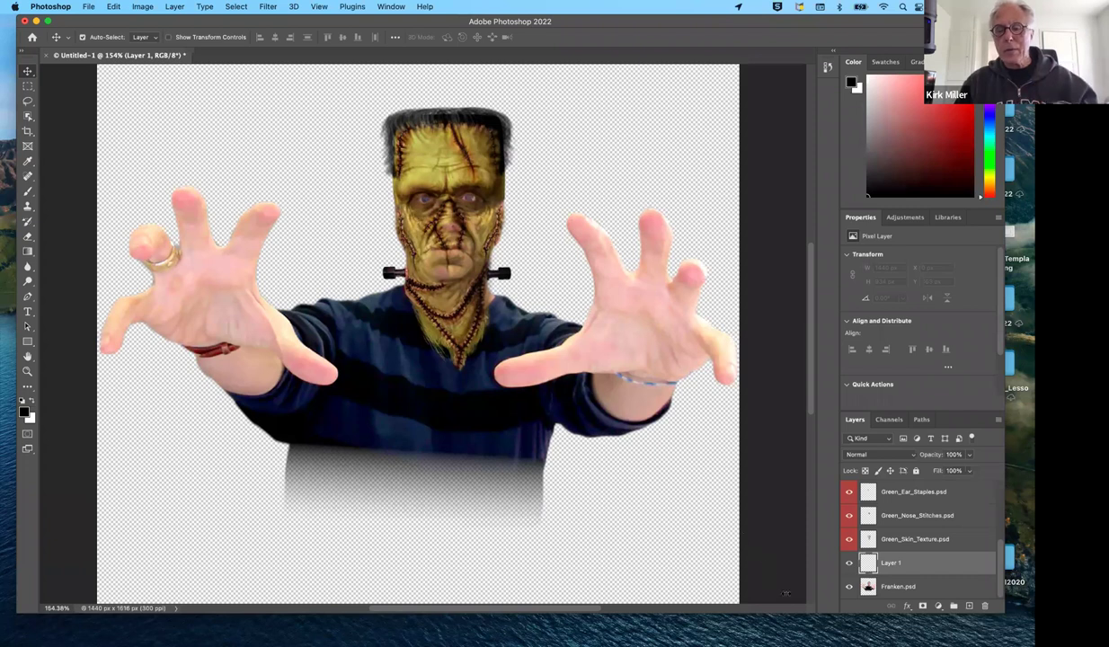
{"action": "key", "text": "super"}
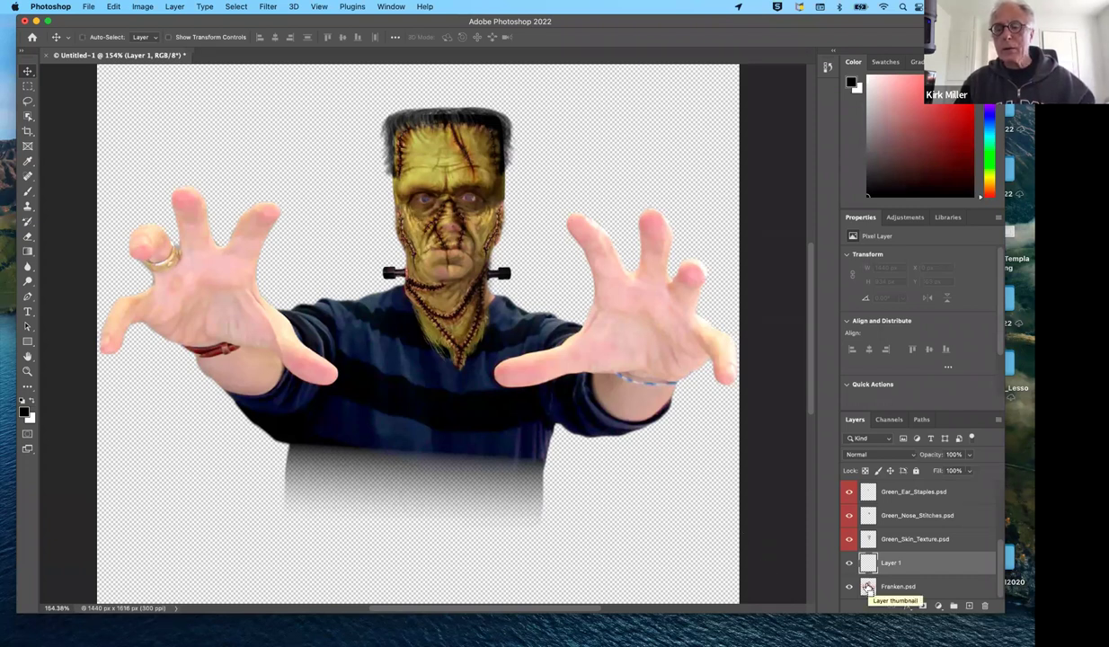
{"action": "left_click", "coordinate": [869, 587], "text": "super"}
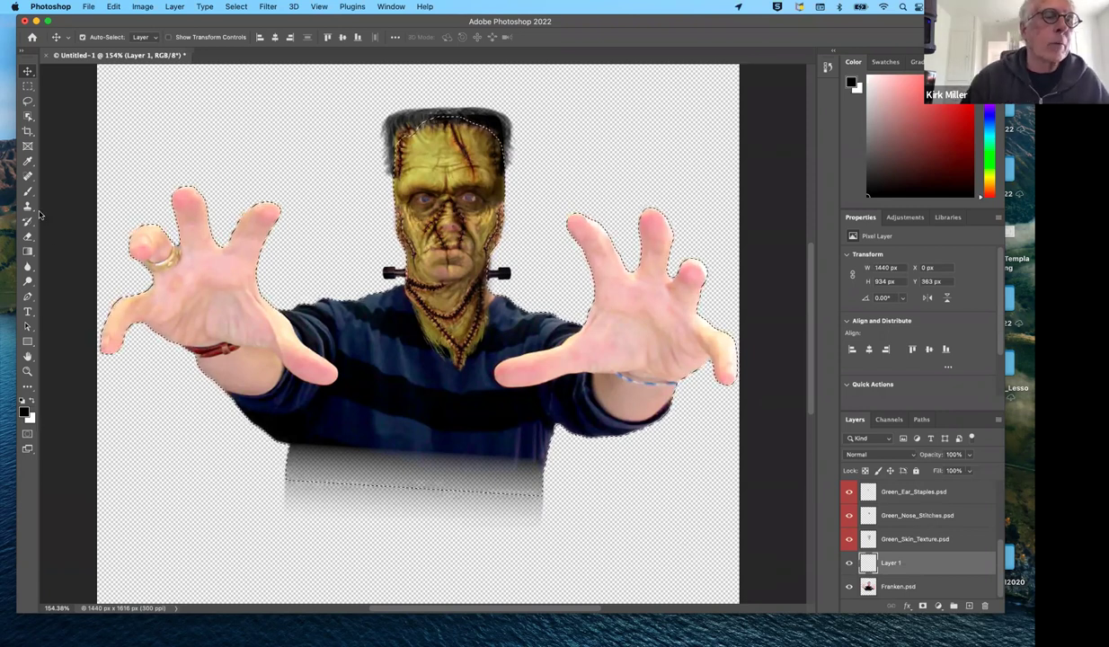
Step: Switch to the Brush tool and set the brush size to 200 px
{"action": "left_click", "coordinate": [28, 191]}
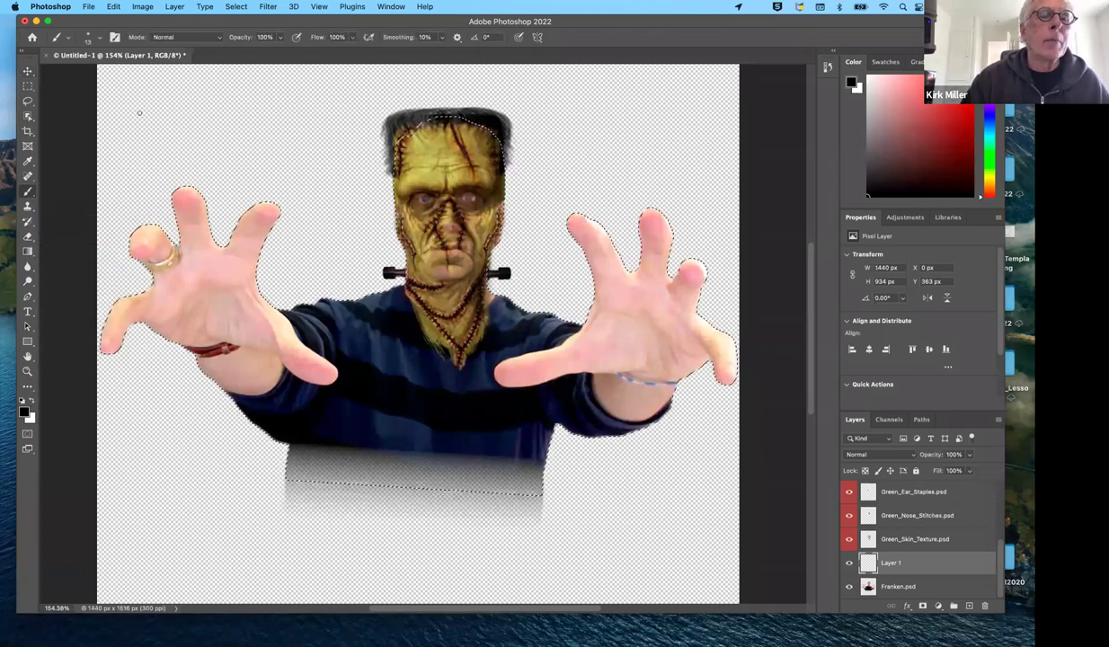
{"action": "right_click", "coordinate": [139, 112]}
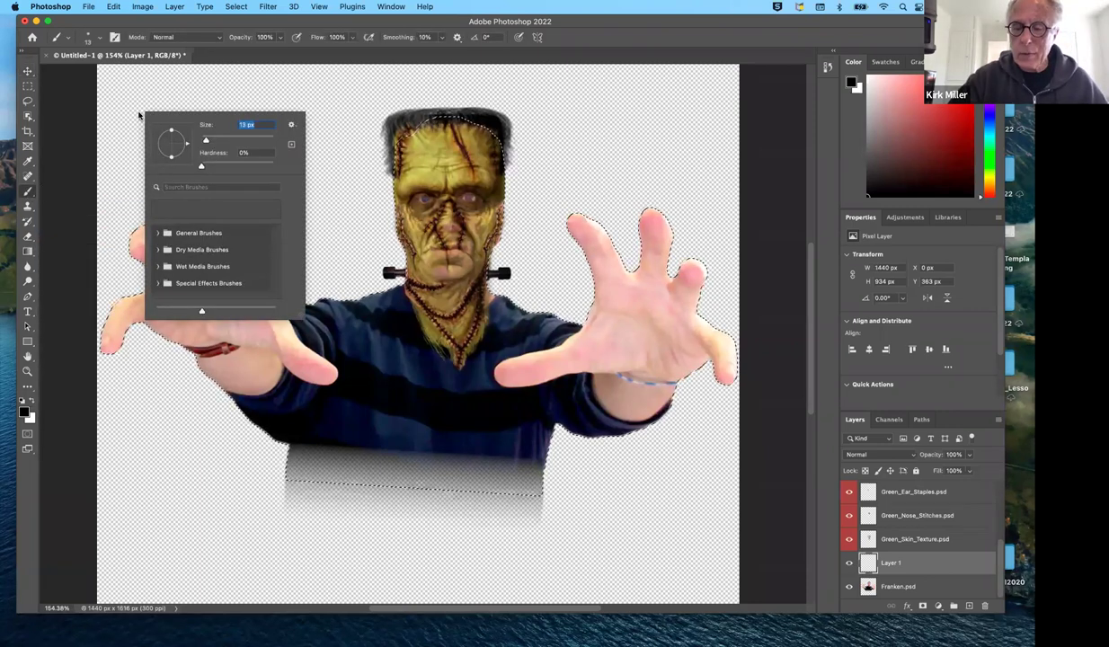
{"action": "type", "text": "11111"}
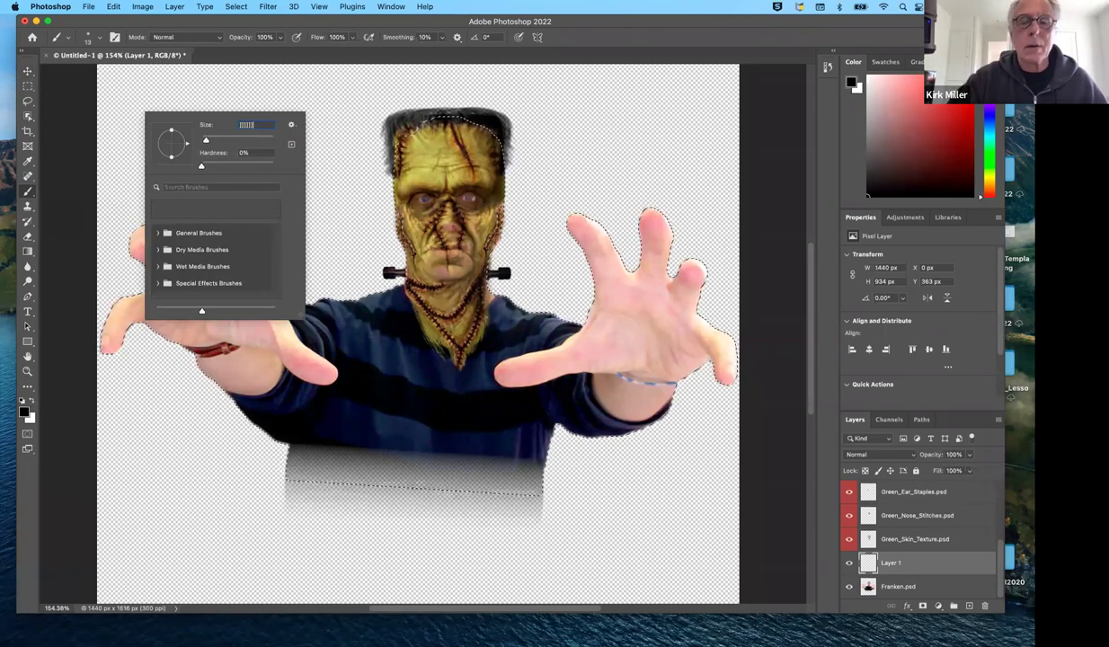
{"action": "key", "text": "BackSpace"}
{"action": "key", "text": "BackSpace"}
{"action": "key", "text": "BackSpace"}
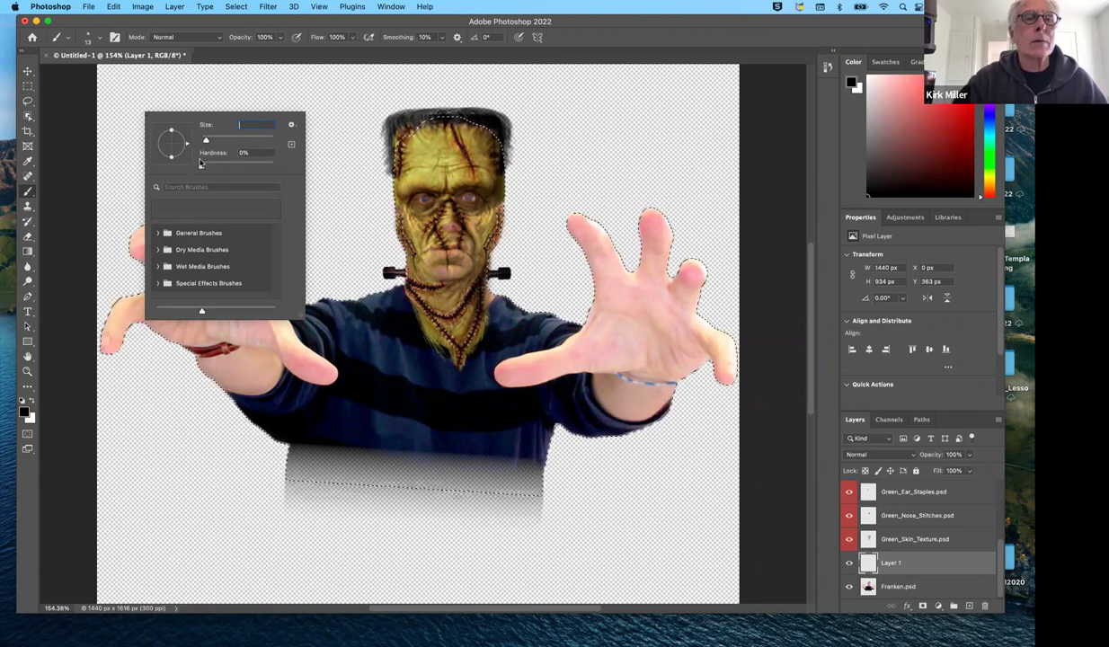
{"action": "left_click_drag", "start_coordinate": [206, 142], "coordinate": [235, 141]}
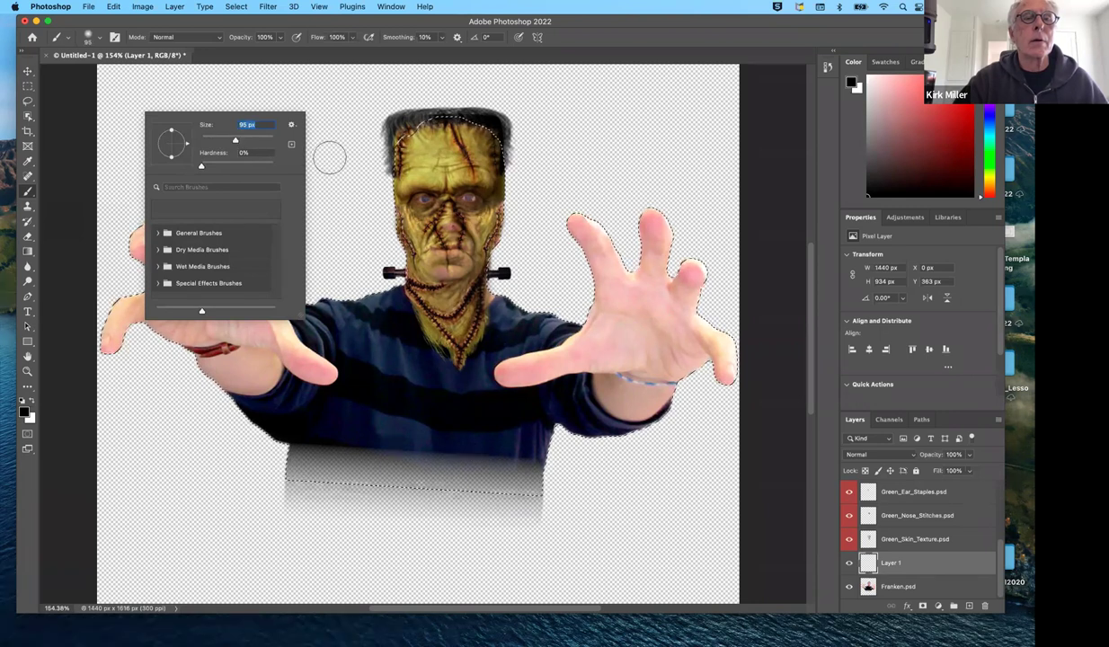
{"action": "key", "text": "Return"}
{"action": "key", "text": "bracketright"}
{"action": "key", "text": "bracketright"}
{"action": "key", "text": "bracketright"}
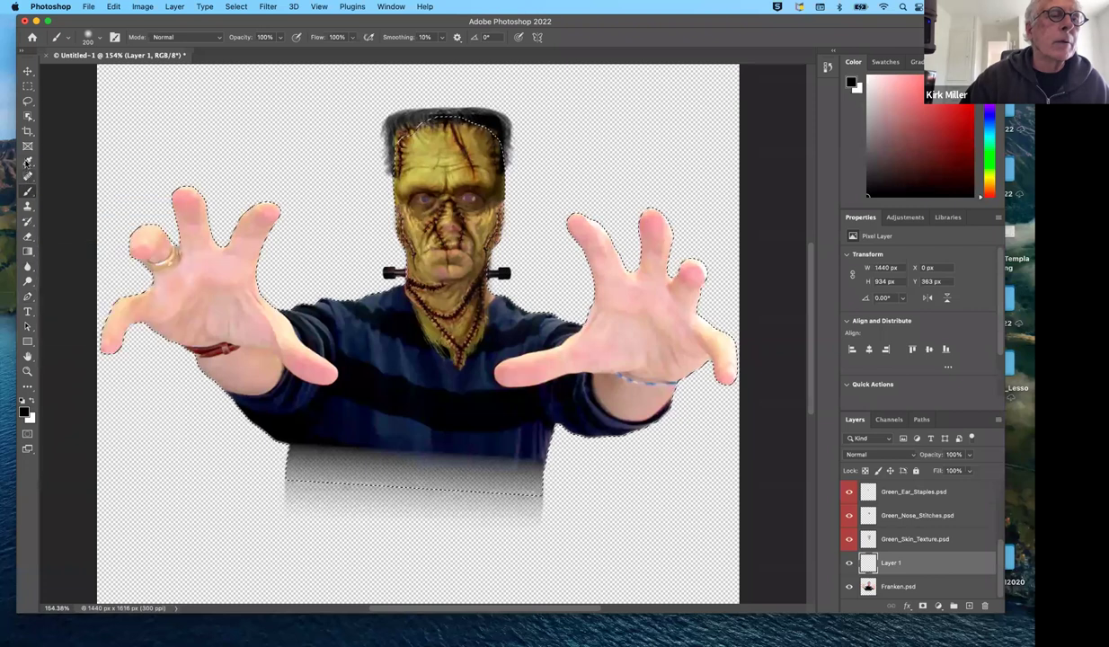
Step: Sample the yellow-green of the monster's forehead as the foreground colour and return to the Brush tool
{"action": "left_click", "coordinate": [27, 161]}
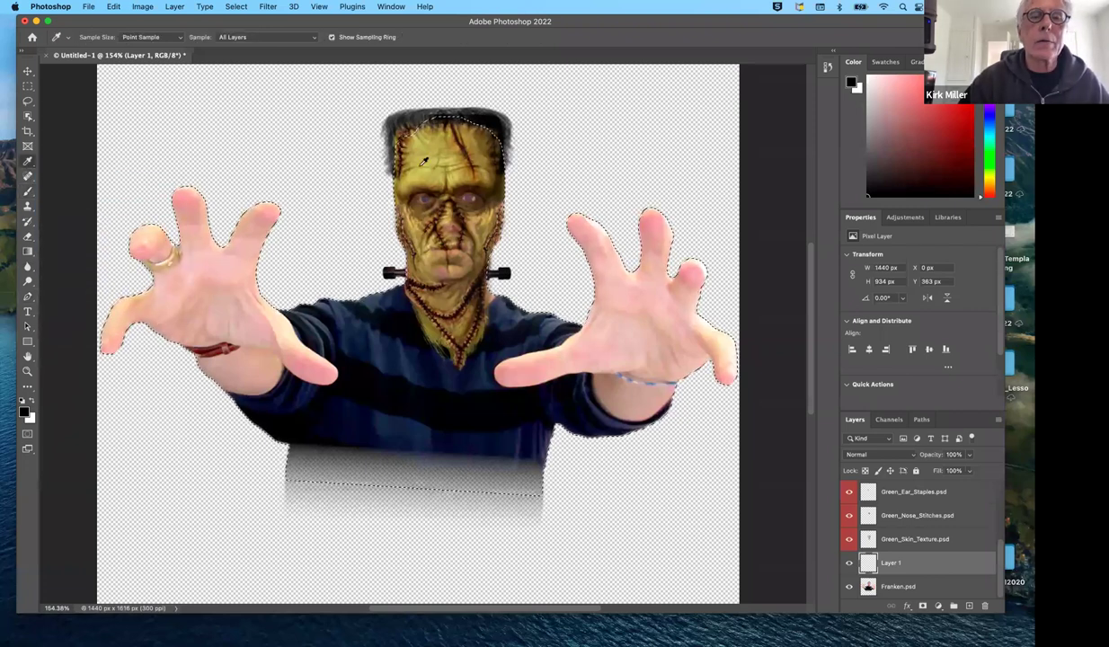
{"action": "left_click", "coordinate": [425, 156]}
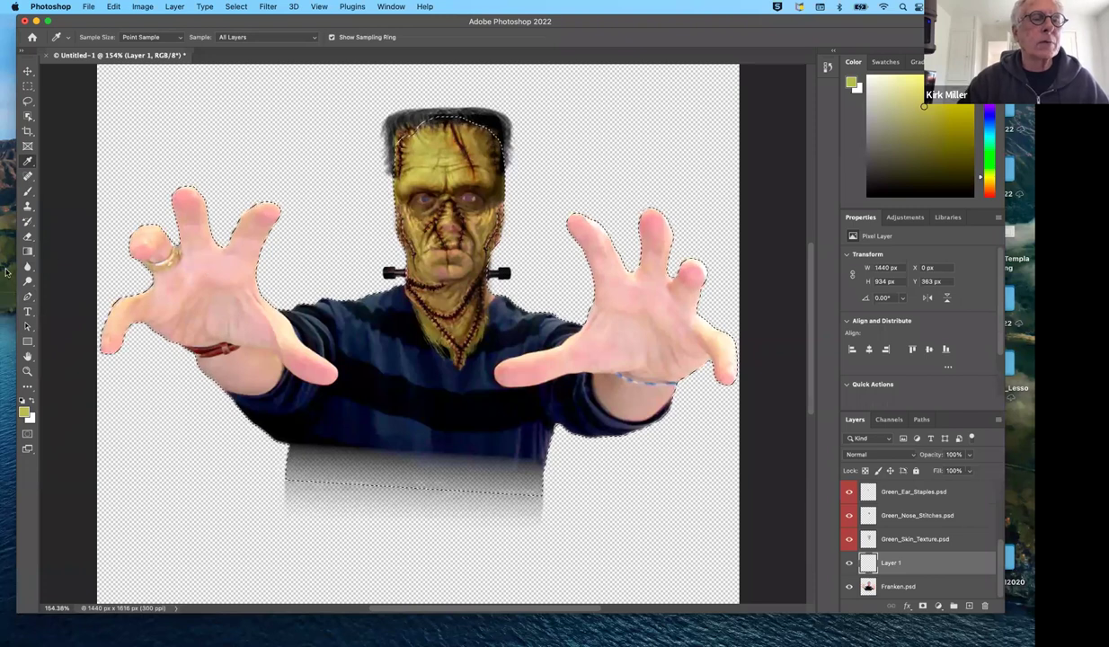
{"action": "left_click", "coordinate": [28, 191]}
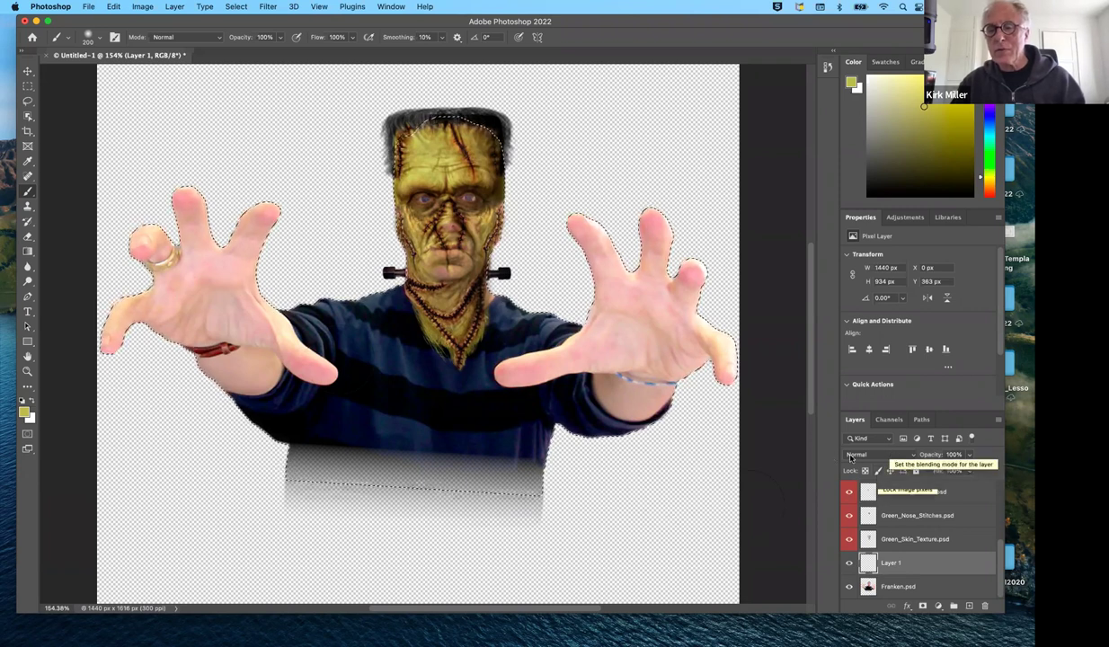
Step: Set Layer 1's blending mode to Color and paint the sampled green over the palms, fingers and most of the wrists
{"action": "left_click", "coordinate": [912, 458]}
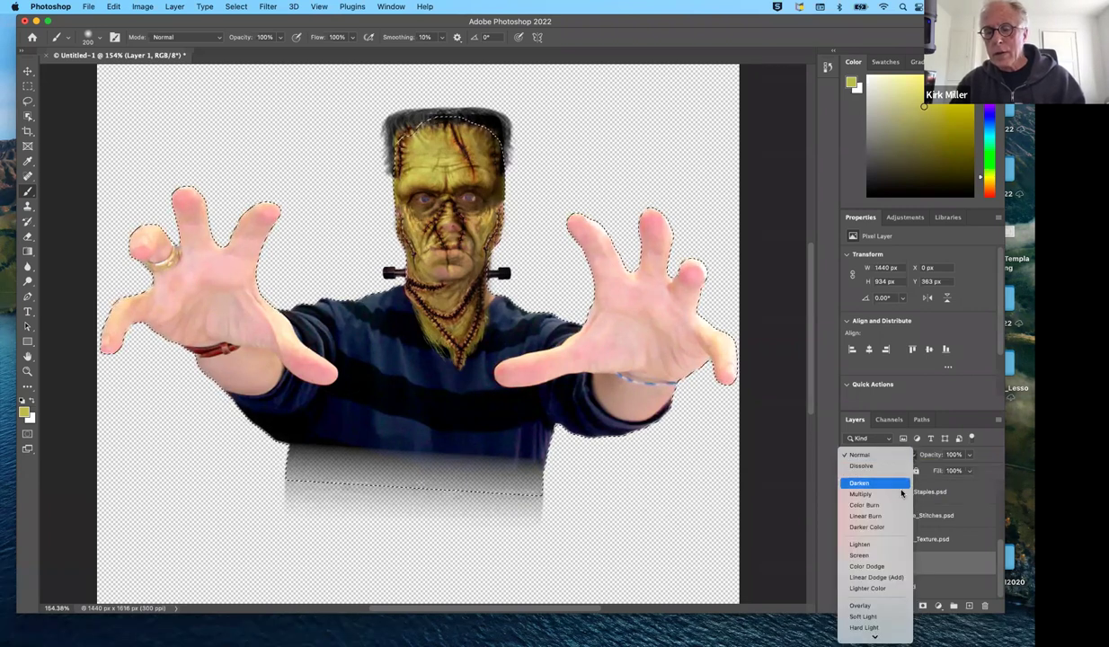
{"action": "mouse_move", "coordinate": [877, 637]}
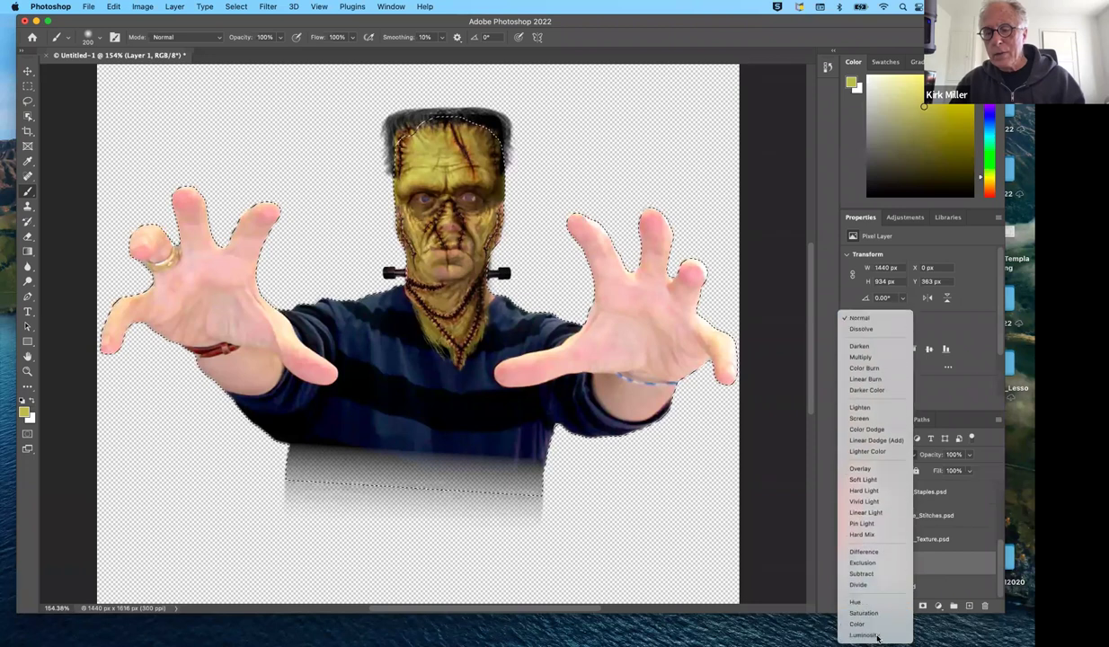
{"action": "left_click", "coordinate": [871, 625]}
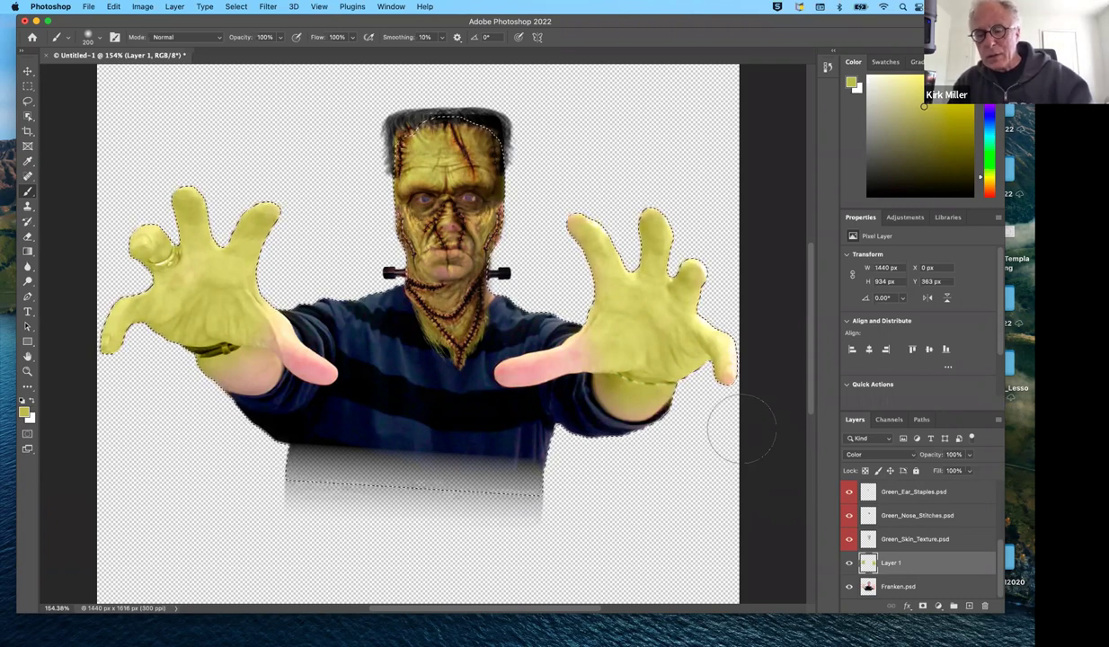
Step: Reduce the brush to 80 px, paint the remaining pink skin on the thumbs and wrists green, and clear the selection
{"action": "key", "text": "bracketleft"}
{"action": "key", "text": "bracketleft"}
{"action": "key", "text": "bracketleft"}
{"action": "key", "text": "bracketleft"}
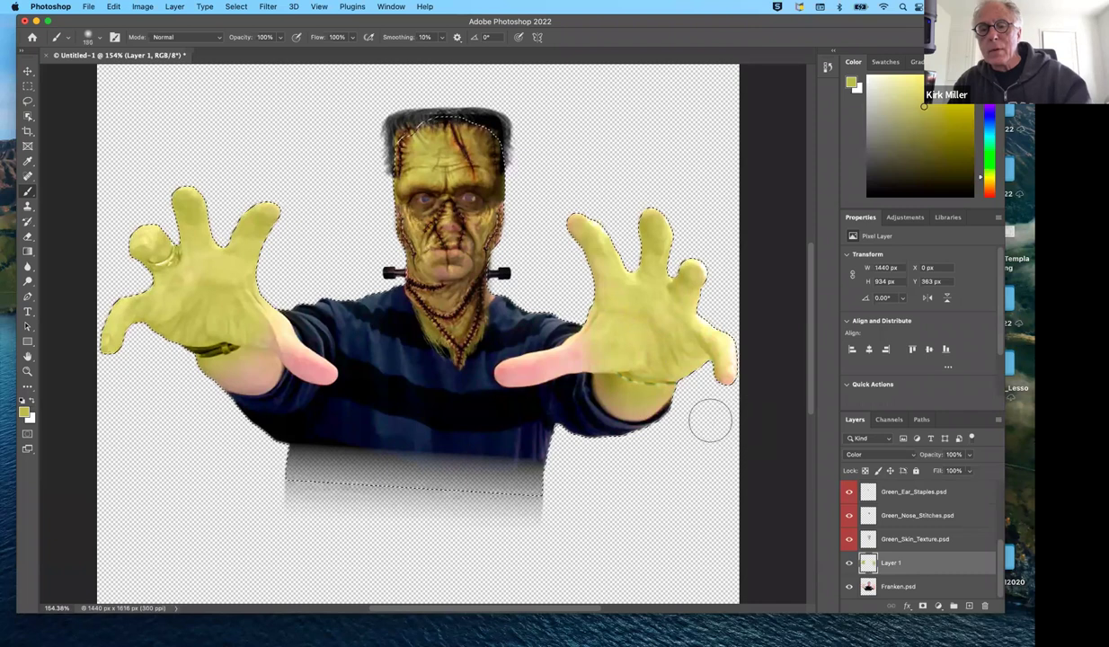
{"action": "key", "text": "bracketleft"}
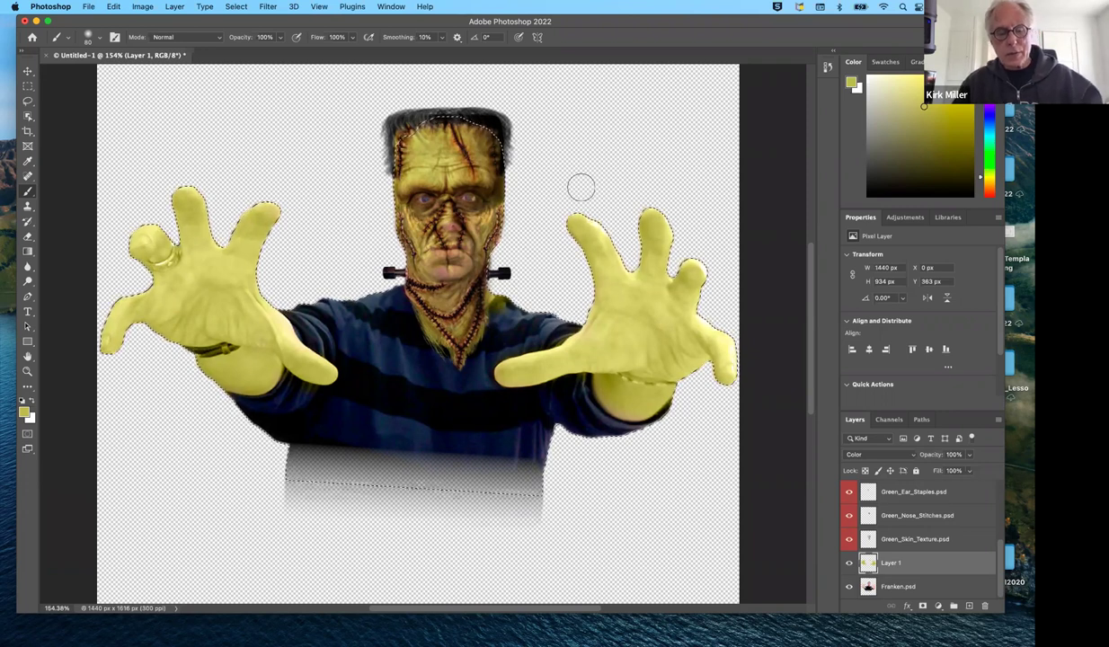
{"action": "key", "text": "super+d"}
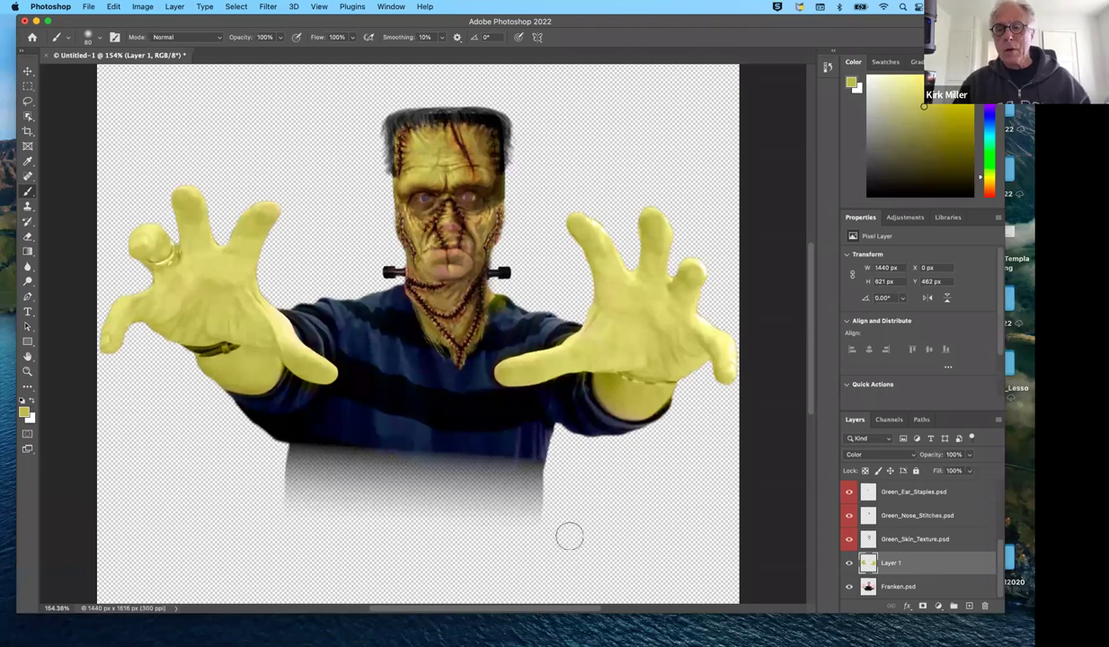
{"action": "scroll", "coordinate": [569, 537], "scroll_direction": "down", "scroll_amount": 2}
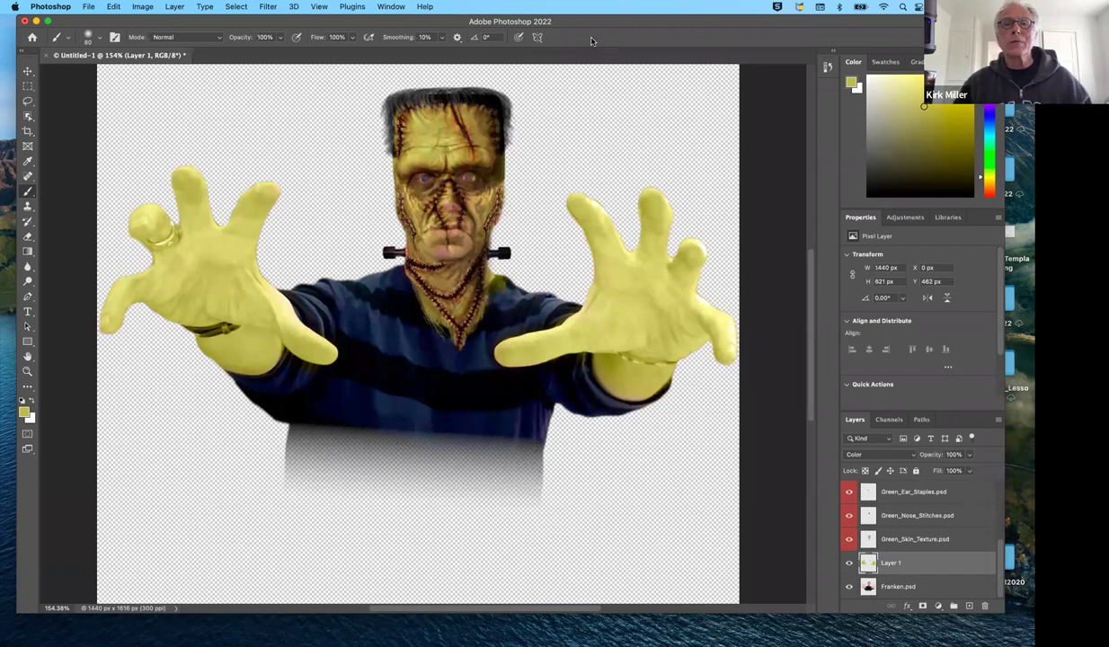
Step: Duplicate the Green_Ear_Staples.psd layer
{"action": "left_click_drag", "start_coordinate": [591, 24], "coordinate": [593, 40]}
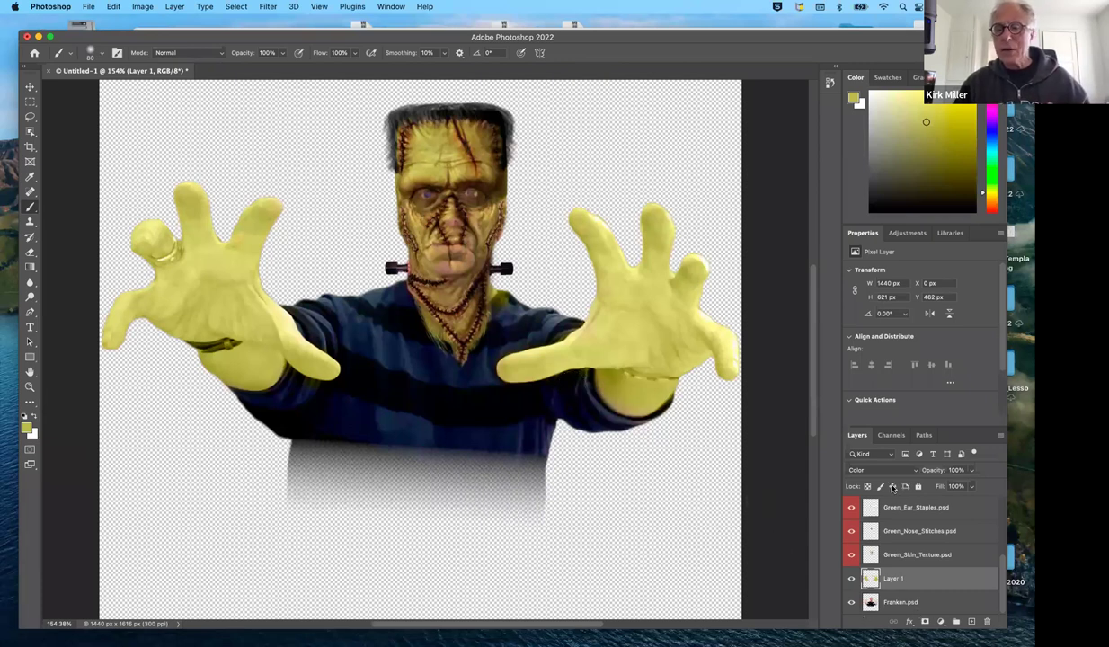
{"action": "left_click", "coordinate": [900, 508]}
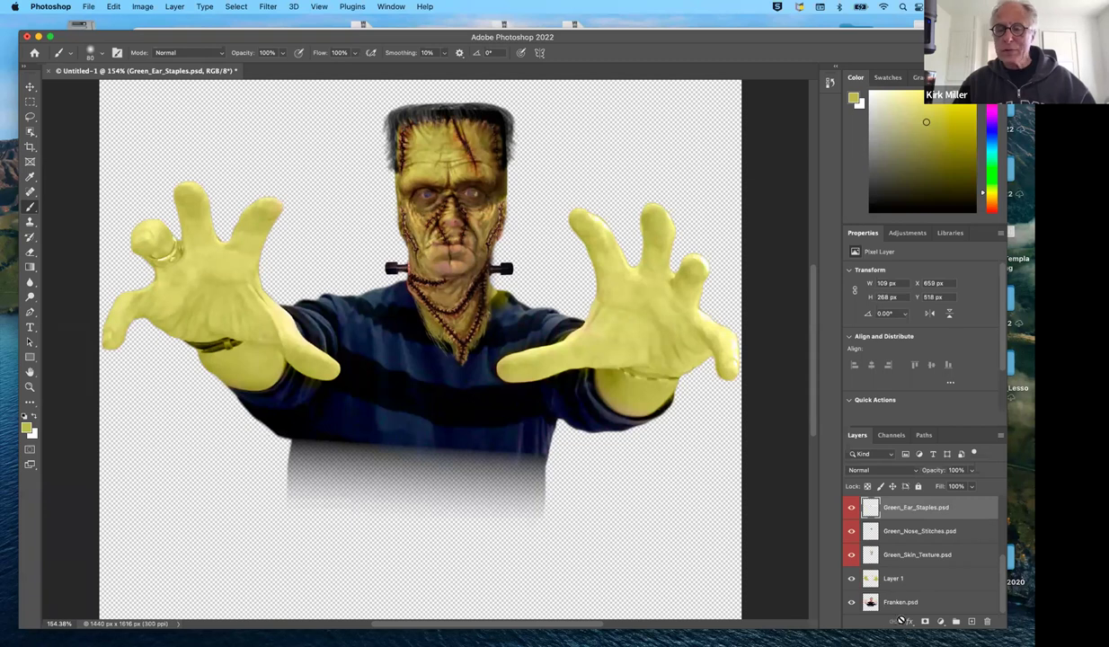
{"action": "key", "text": "super+j"}
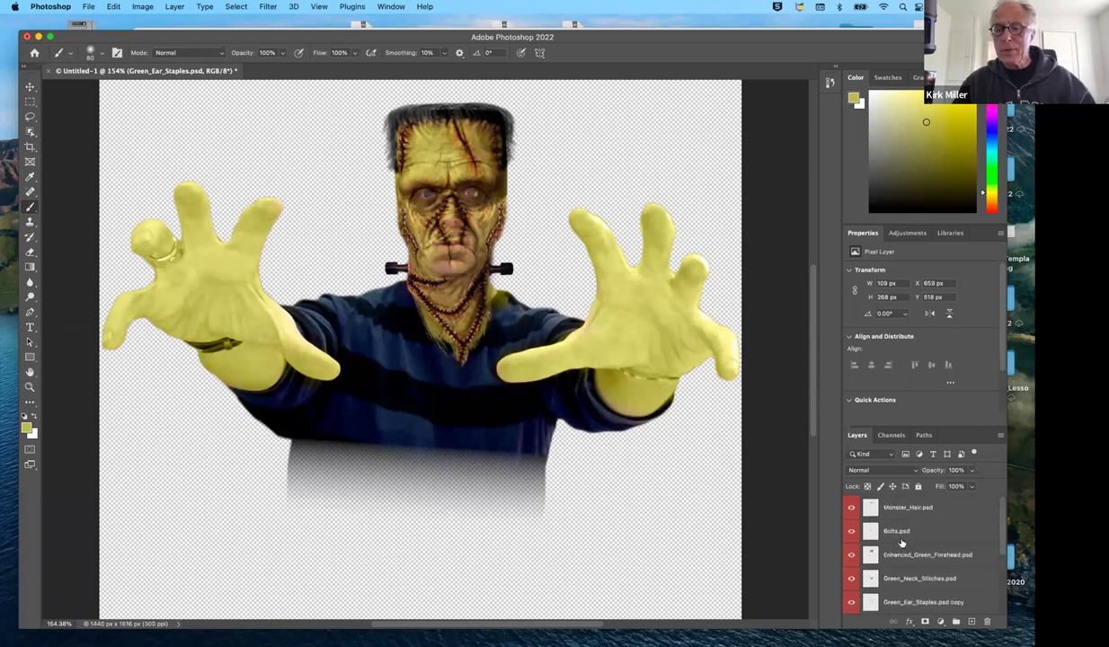
Step: Merge a copy of all layers from Monster_Hair.psd down to Franken.psd into a new top layer and check it by toggling its visibility
{"action": "left_click", "coordinate": [876, 508]}
{"action": "scroll", "coordinate": [885, 542], "scroll_direction": "down", "scroll_amount": 5}
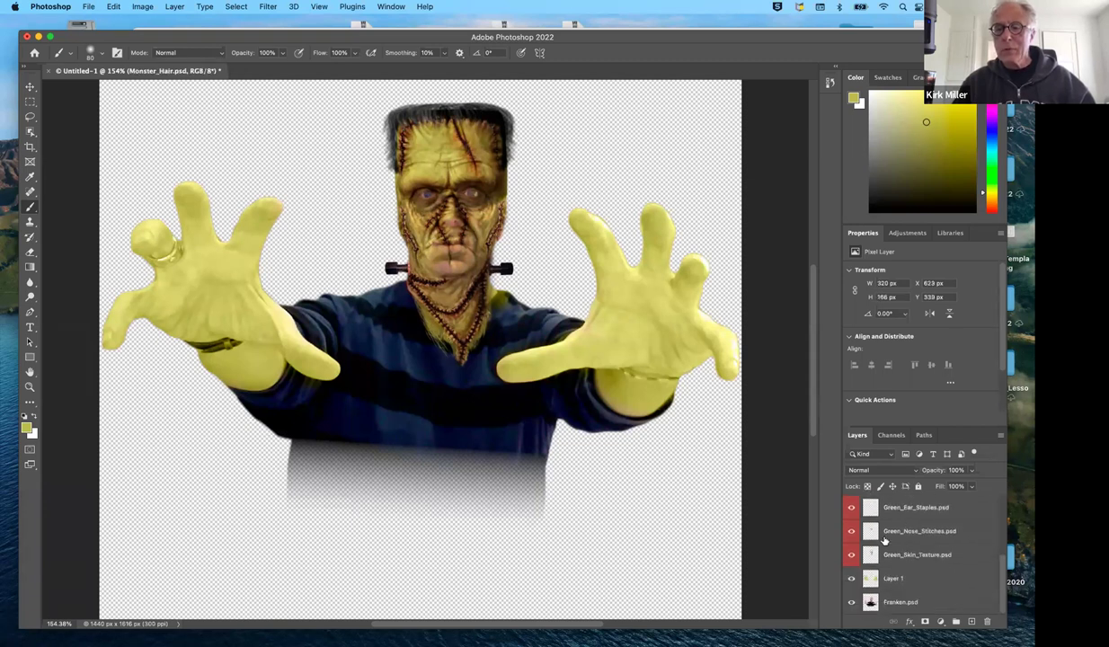
{"action": "left_click", "coordinate": [903, 602], "text": "shift"}
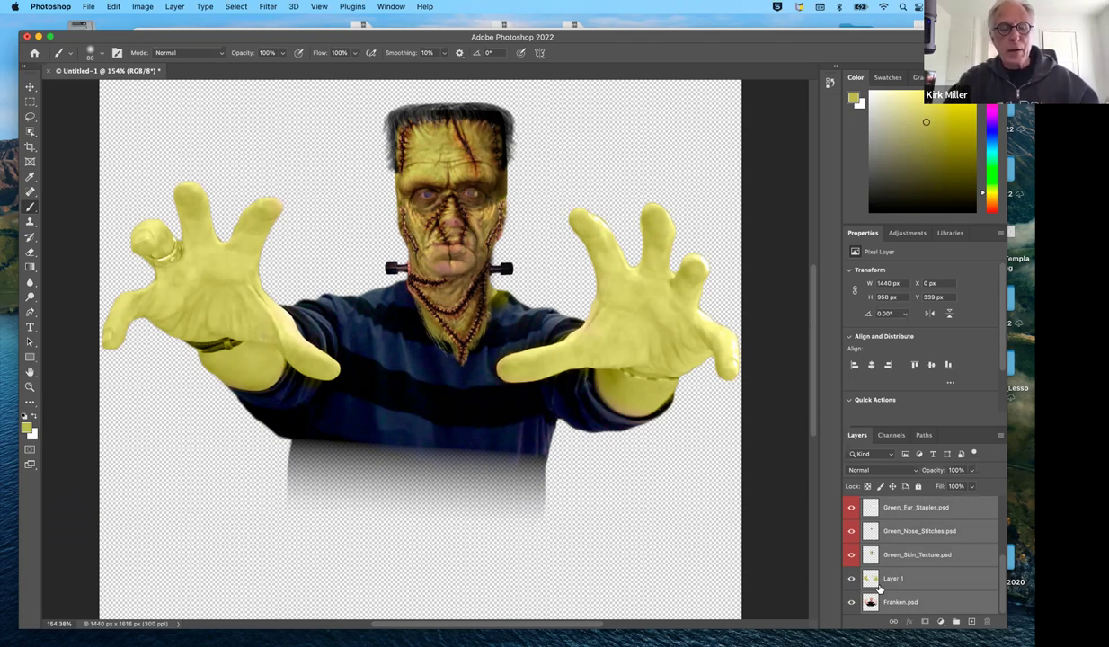
{"action": "key", "text": "super+j"}
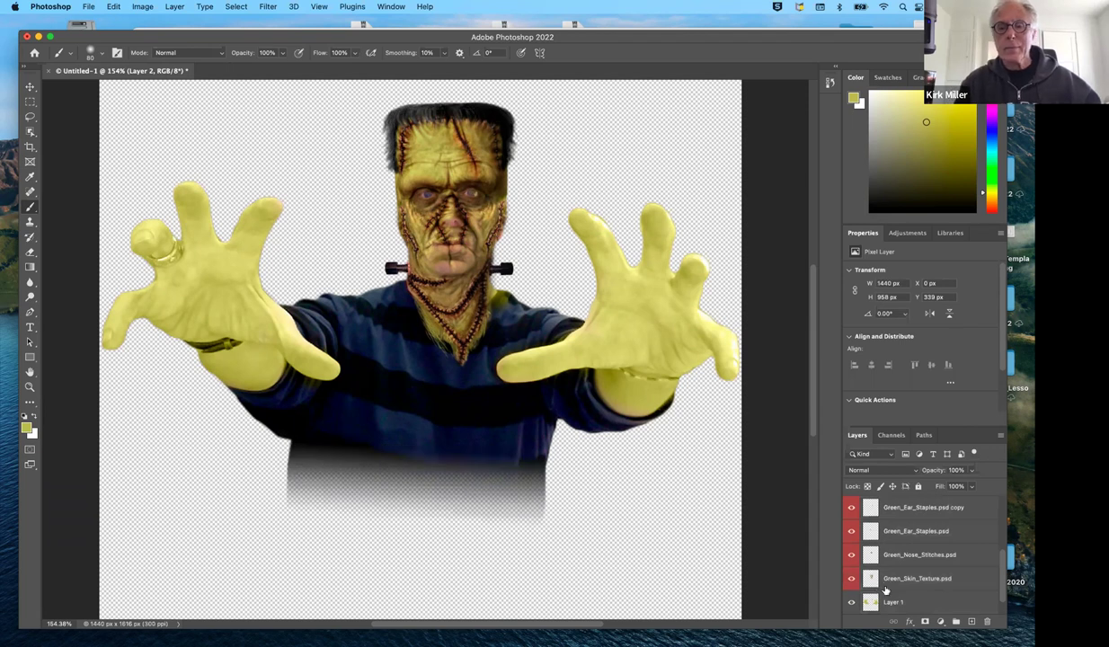
{"action": "scroll", "coordinate": [901, 529], "scroll_direction": "up", "scroll_amount": 5}
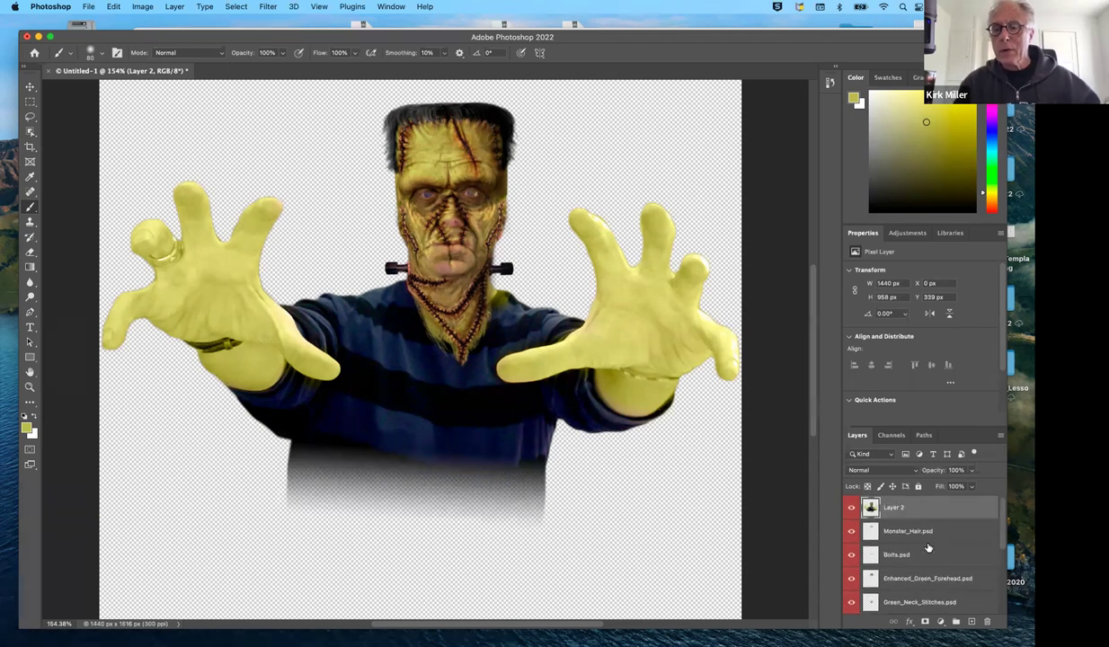
{"action": "left_click", "coordinate": [851, 508]}
{"action": "left_click", "coordinate": [851, 508]}
{"action": "left_click", "coordinate": [850, 508]}
{"action": "left_click", "coordinate": [851, 508]}
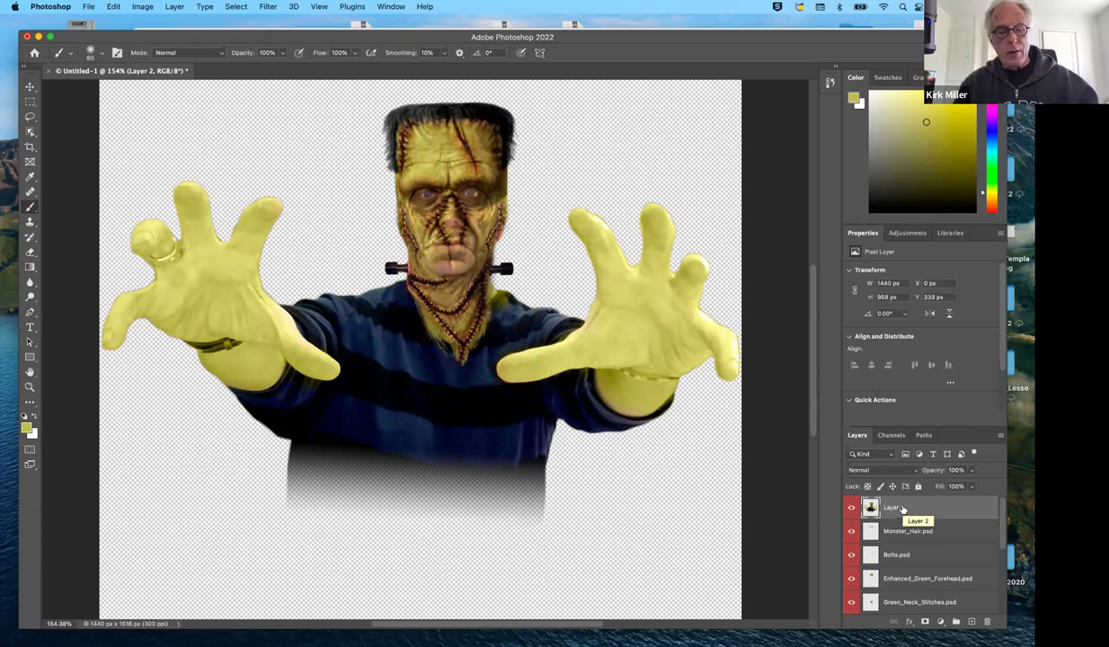
Step: Copy the whole merged monster into Backdrop.psd in Photoshop 2021, above the Background layer, and position it in front of the doorway just above the title
{"action": "key", "text": "super+a"}
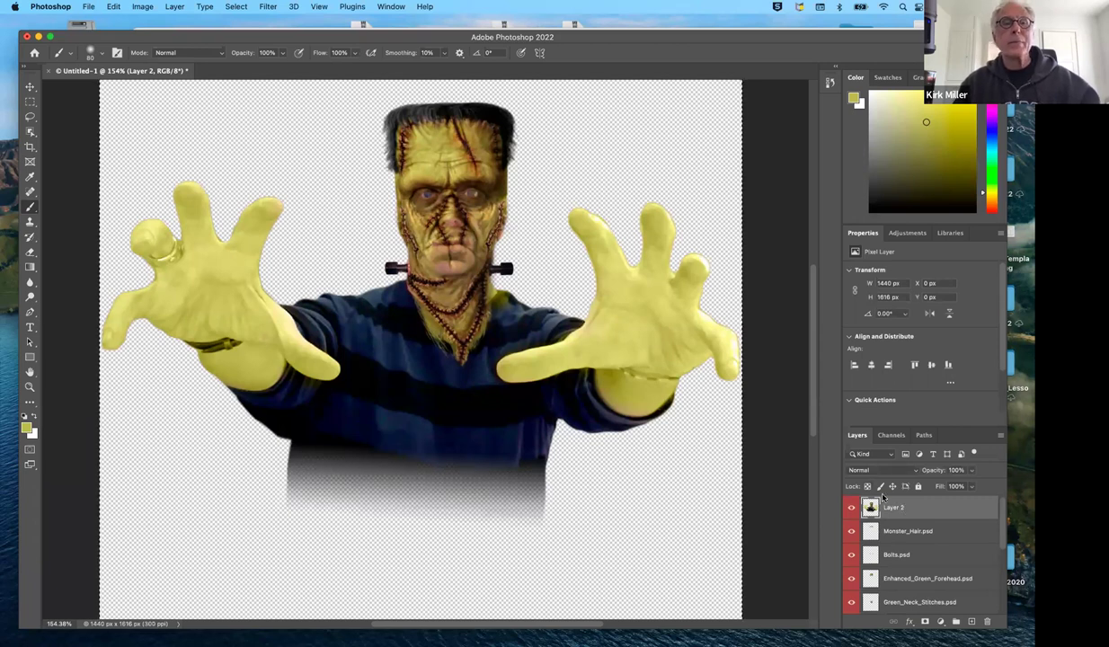
{"action": "double_click", "coordinate": [781, 43]}
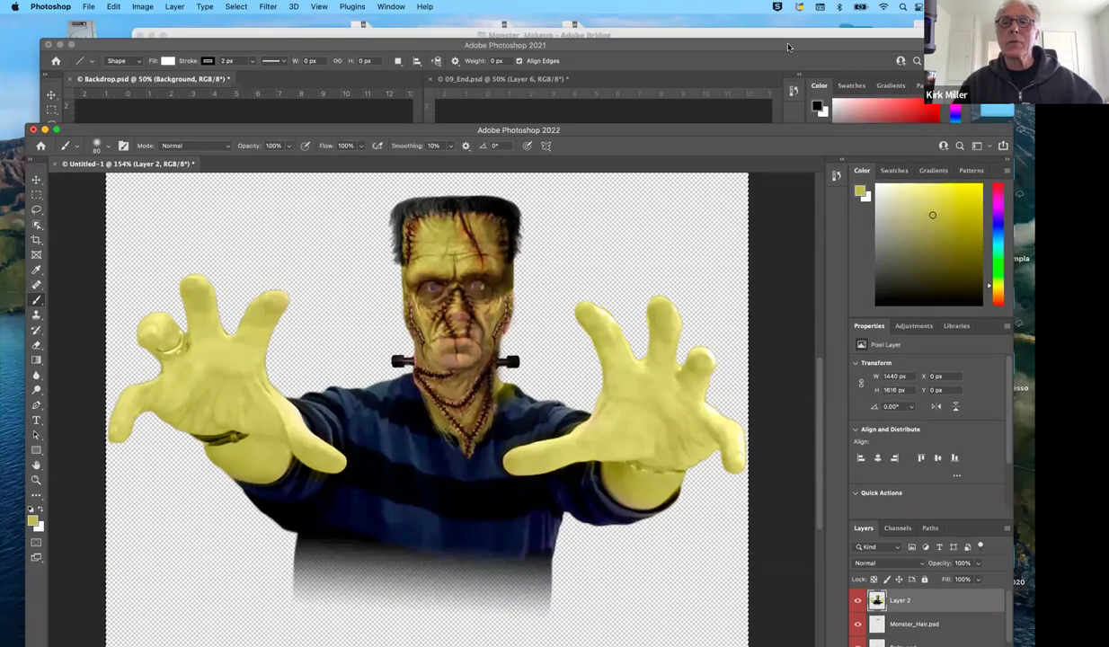
{"action": "left_click", "coordinate": [788, 47]}
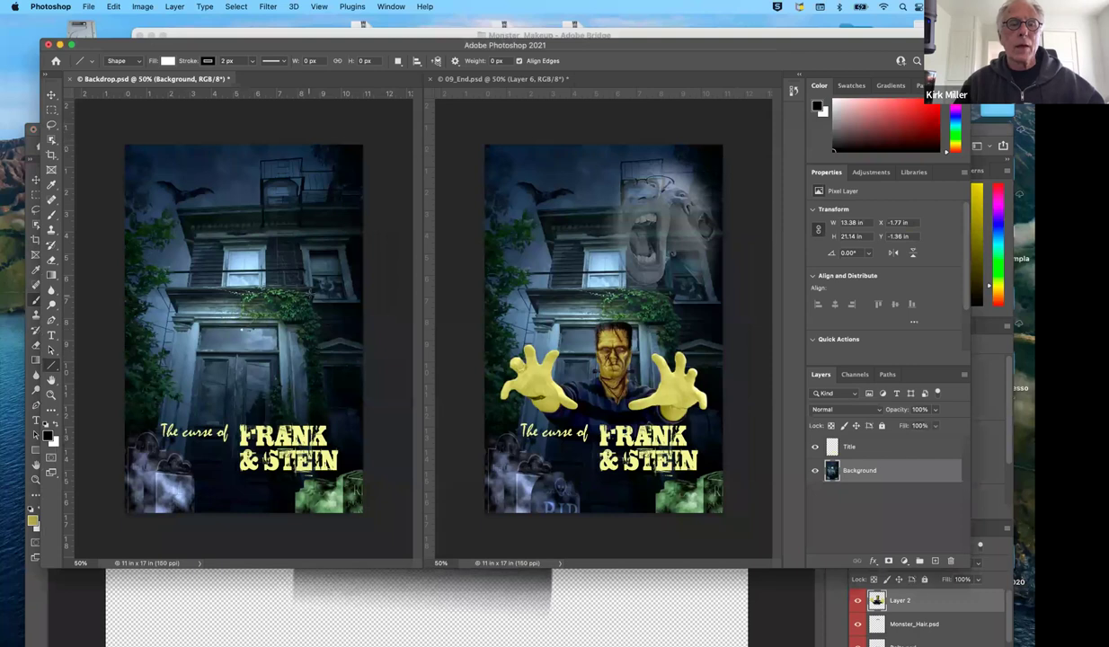
{"action": "left_click", "coordinate": [51, 94]}
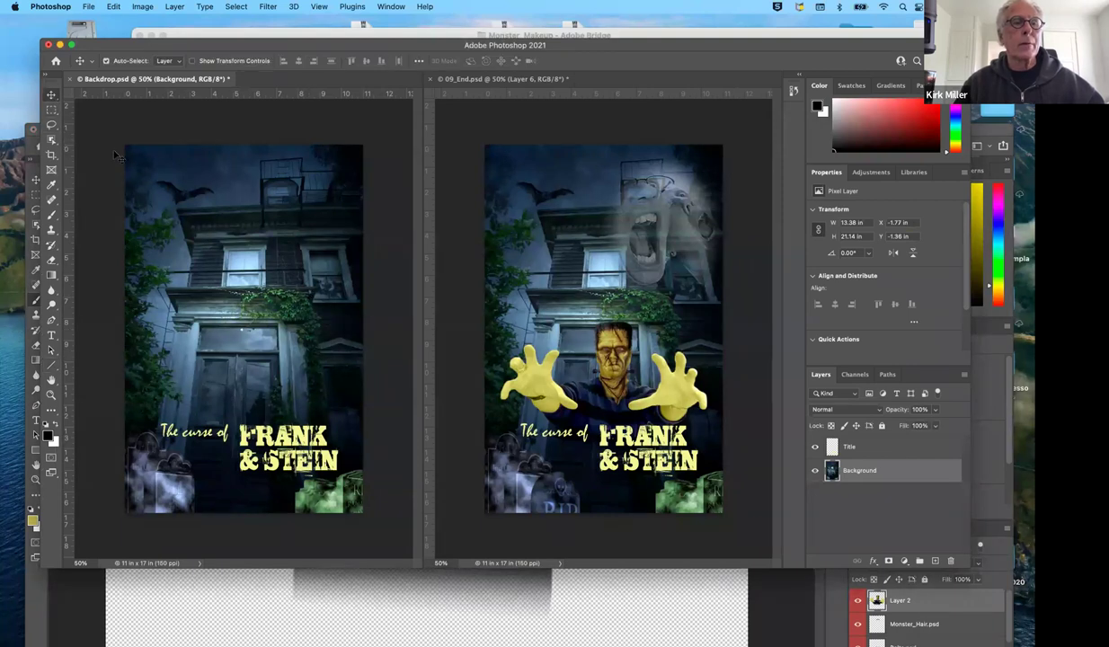
{"action": "left_click_drag", "start_coordinate": [278, 286], "coordinate": [385, 355]}
{"action": "left_click_drag", "start_coordinate": [252, 332], "coordinate": [255, 389]}
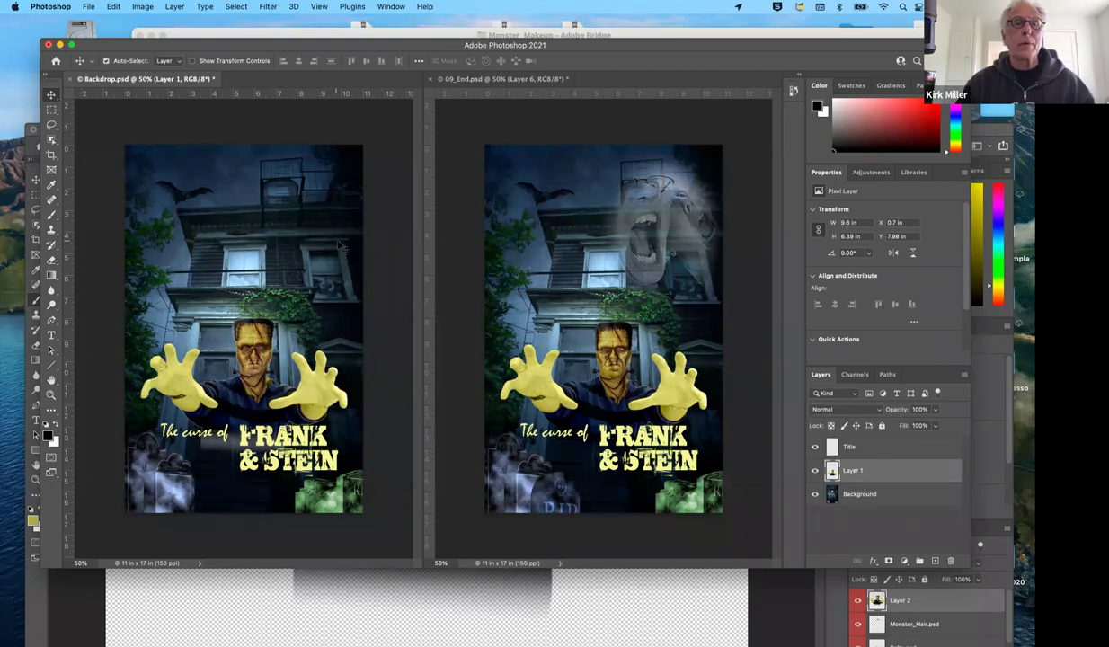
Step: Open Faces.jpg from the Lesson09 folder and enlarge it to fit the window
{"action": "left_click", "coordinate": [90, 8]}
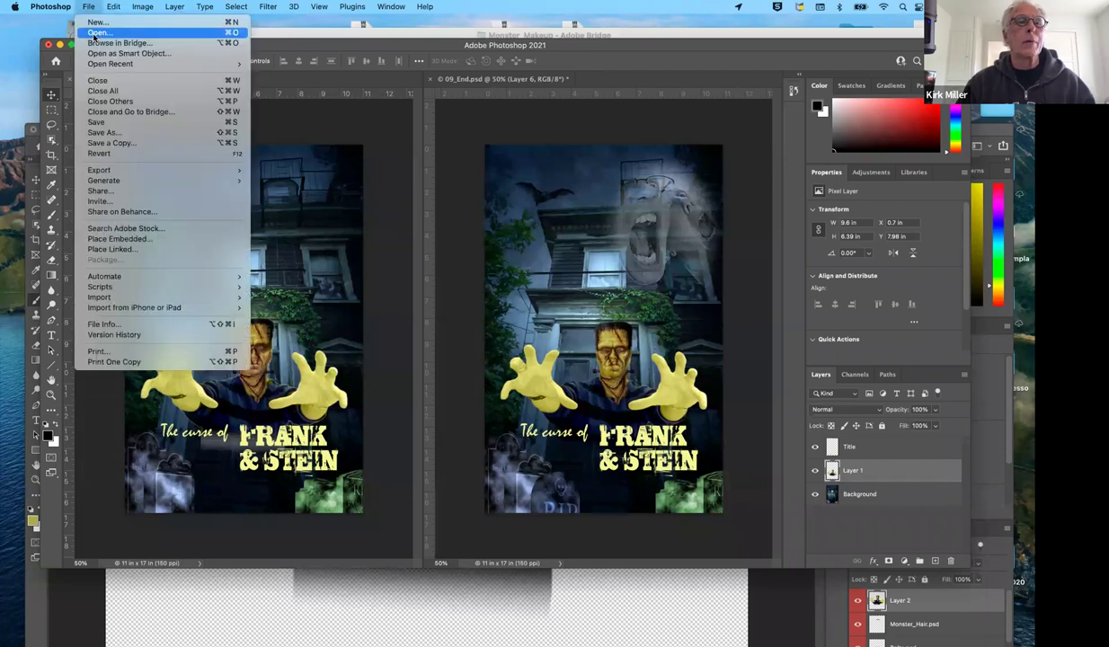
{"action": "left_click", "coordinate": [297, 137]}
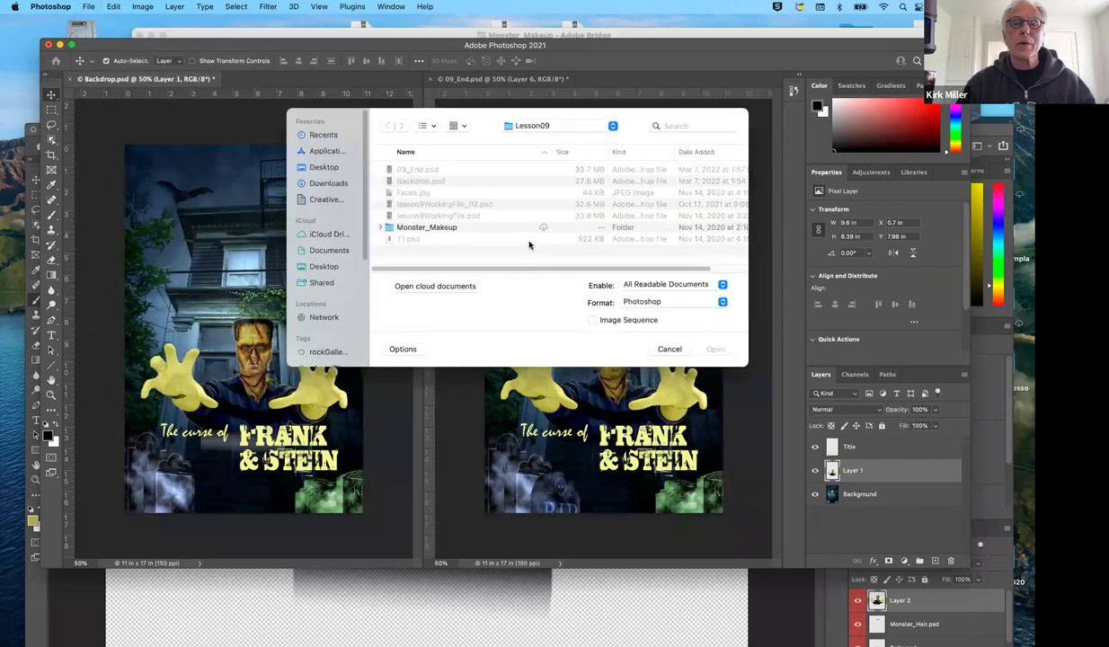
{"action": "left_click", "coordinate": [421, 194]}
{"action": "left_click", "coordinate": [717, 350]}
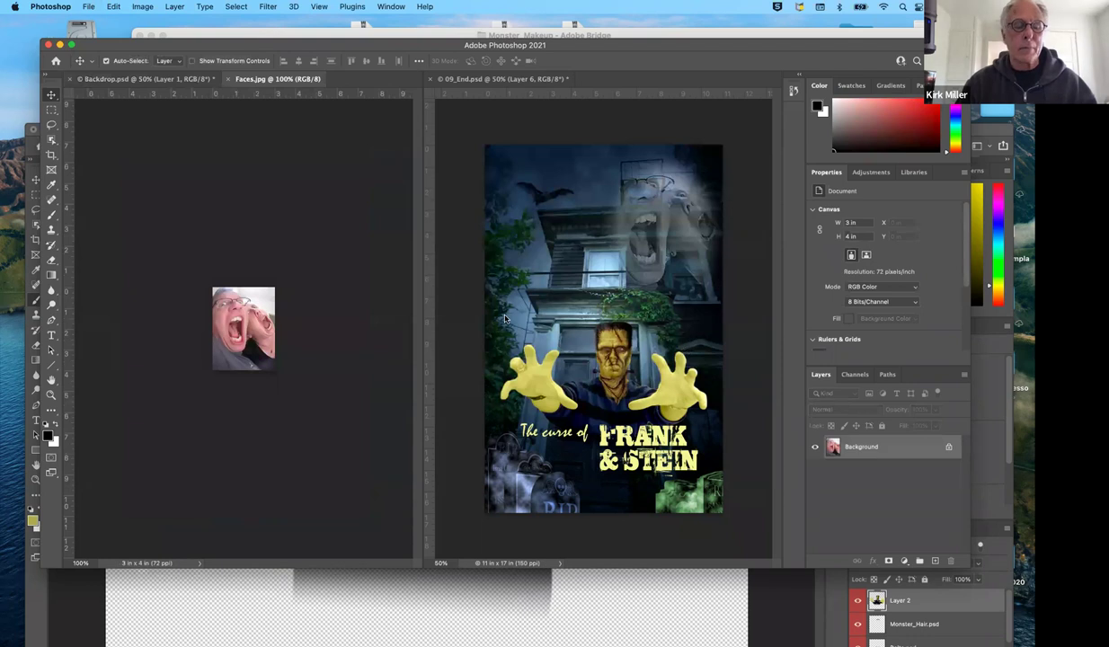
{"action": "key", "text": "super+0"}
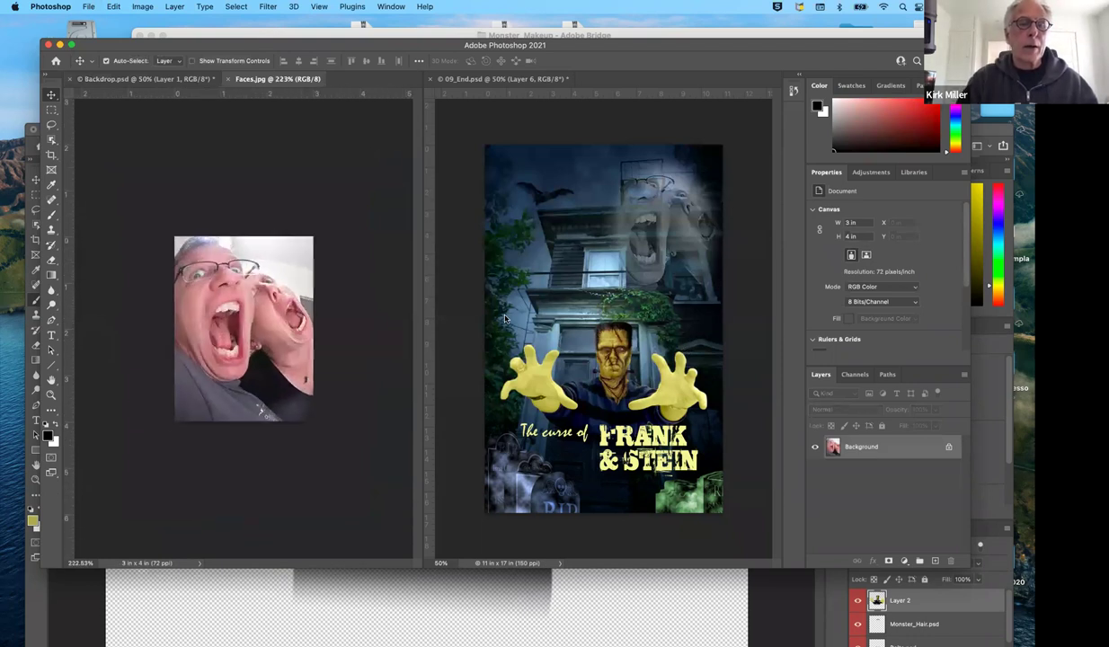
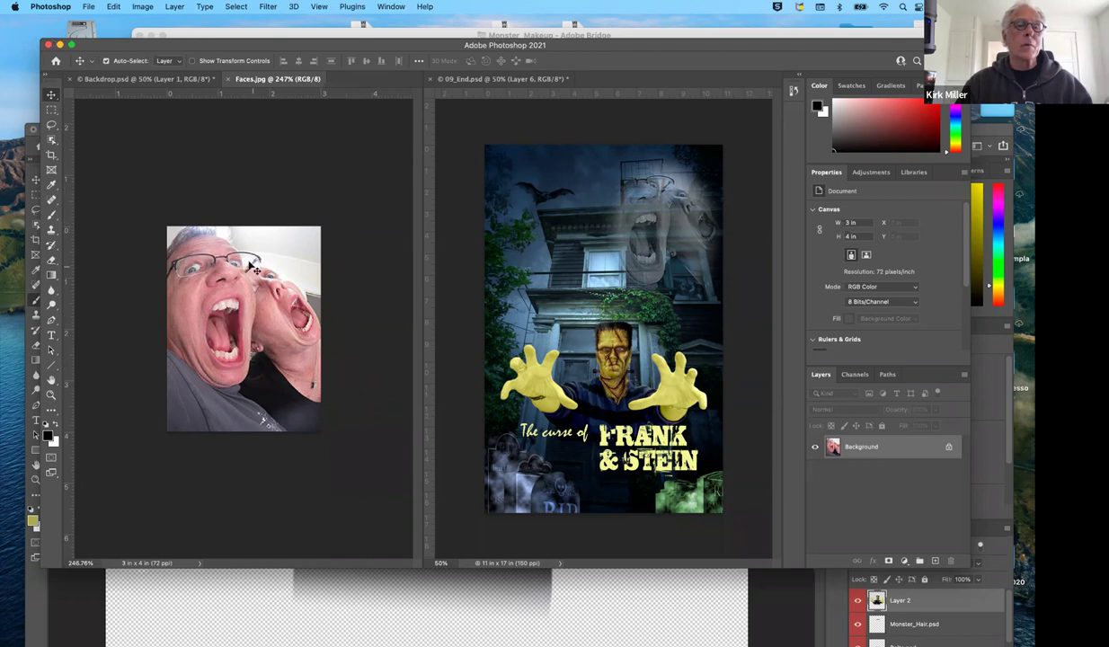
Step: Inspect the dimensions and resolution of Faces.jpg in the Image Size settings without changing them
{"action": "left_click", "coordinate": [144, 7]}
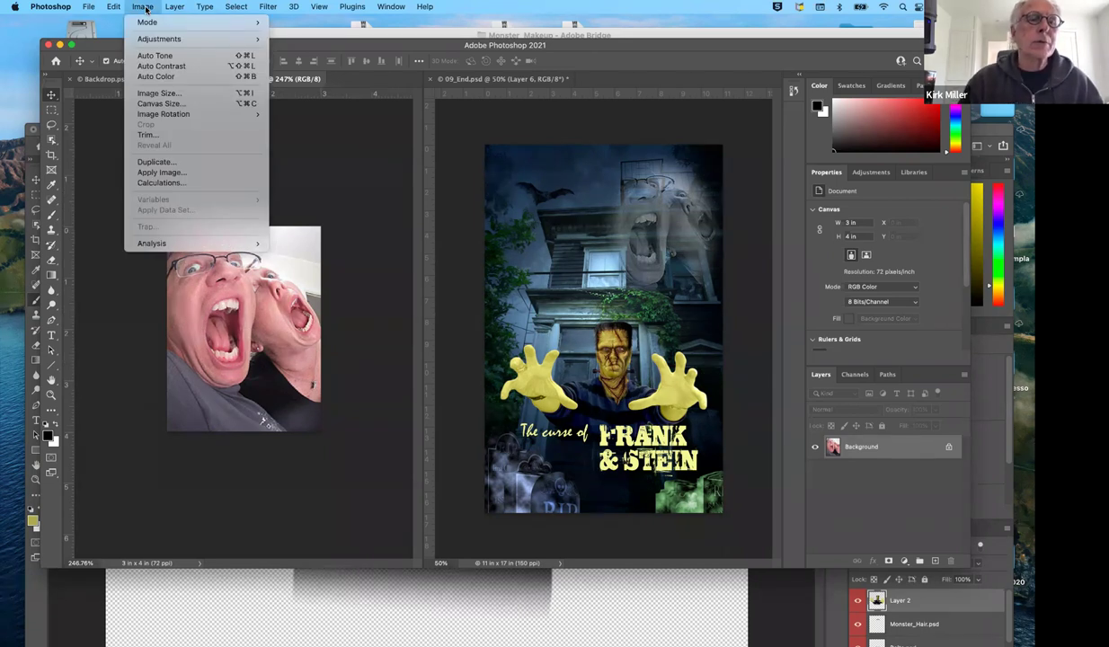
{"action": "left_click", "coordinate": [306, 244]}
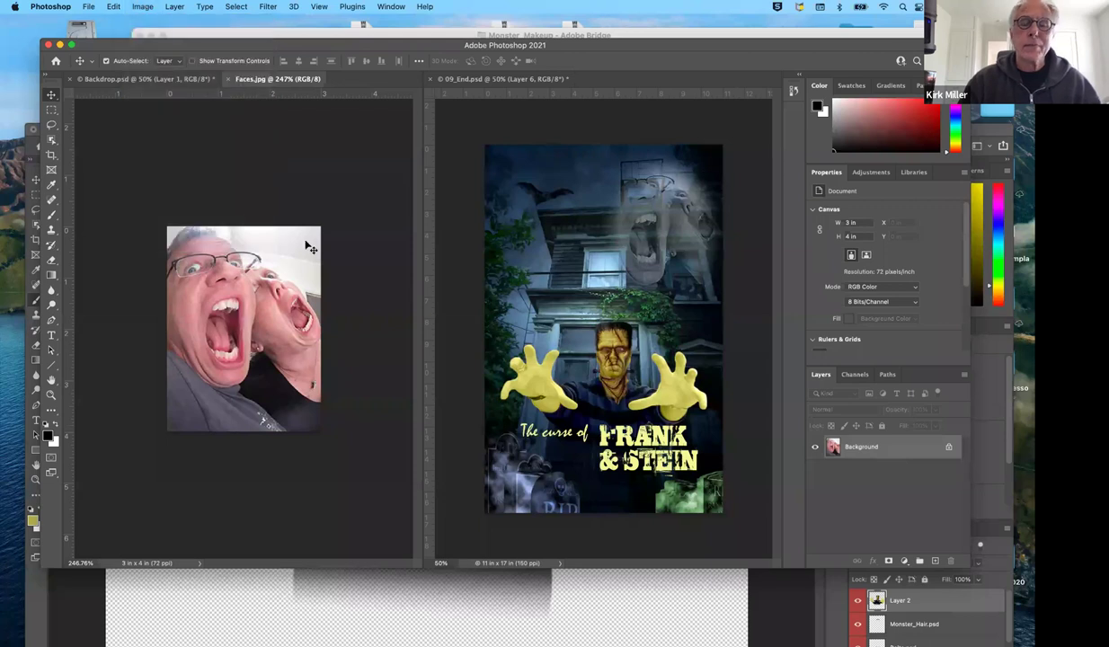
{"action": "left_click_drag", "start_coordinate": [527, 239], "coordinate": [589, 124]}
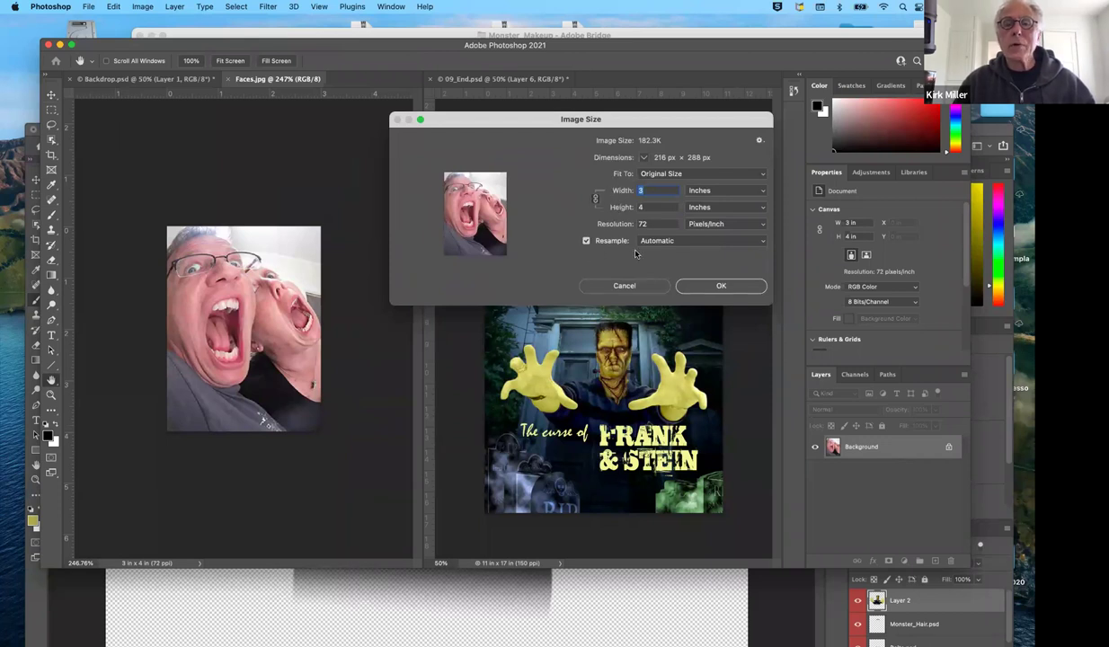
{"action": "left_click", "coordinate": [586, 241]}
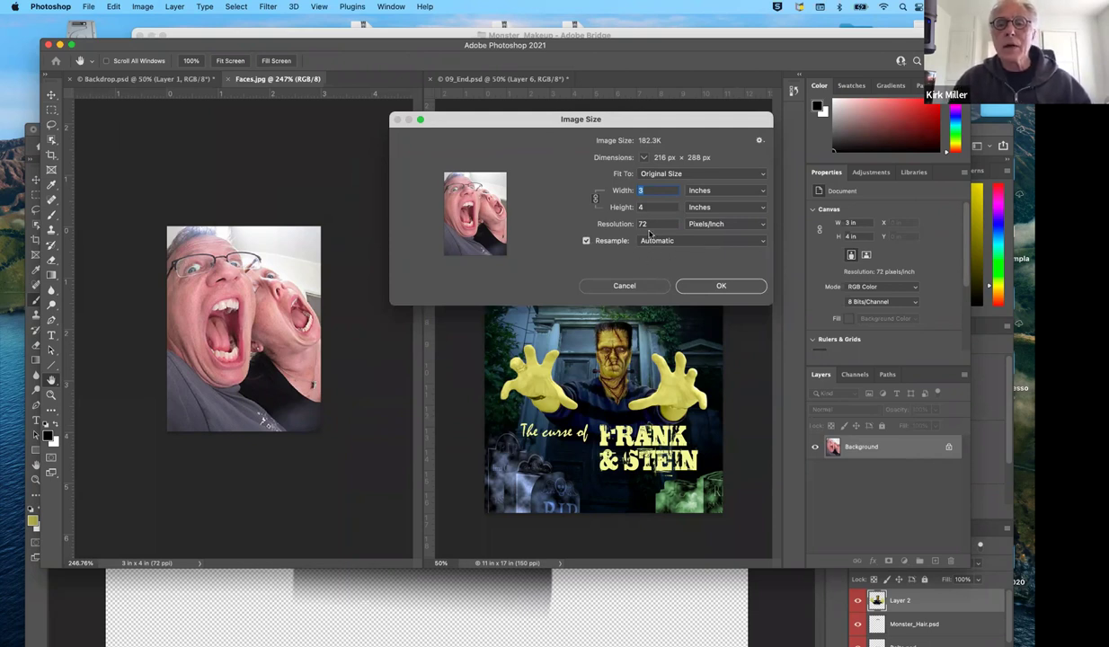
{"action": "left_click_drag", "start_coordinate": [607, 111], "coordinate": [624, 117]}
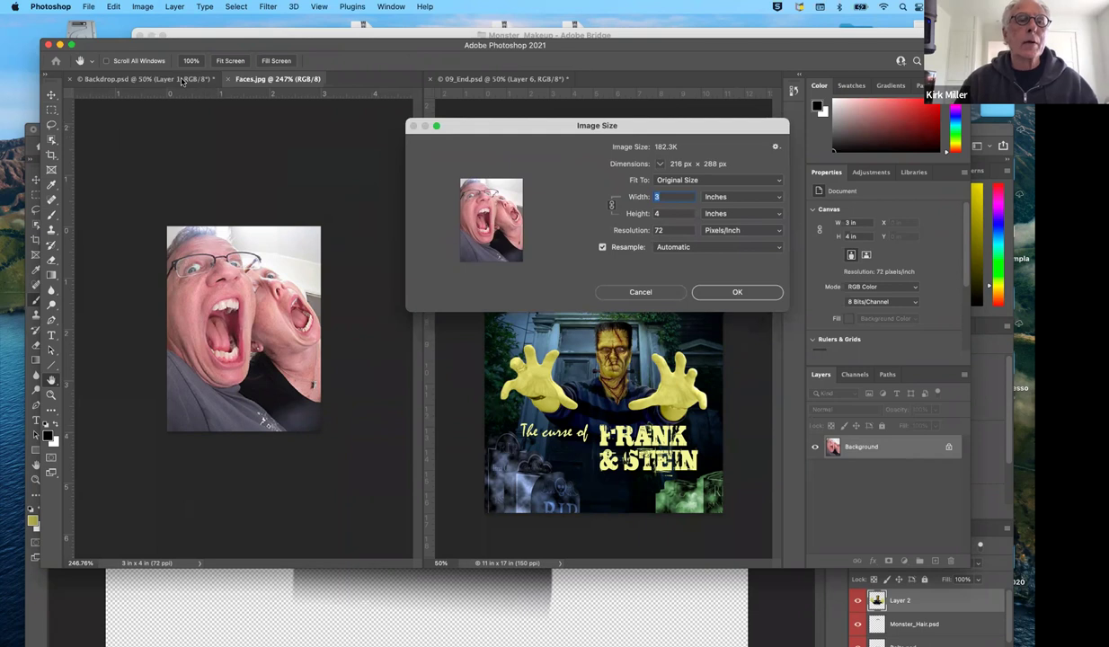
{"action": "left_click", "coordinate": [642, 293]}
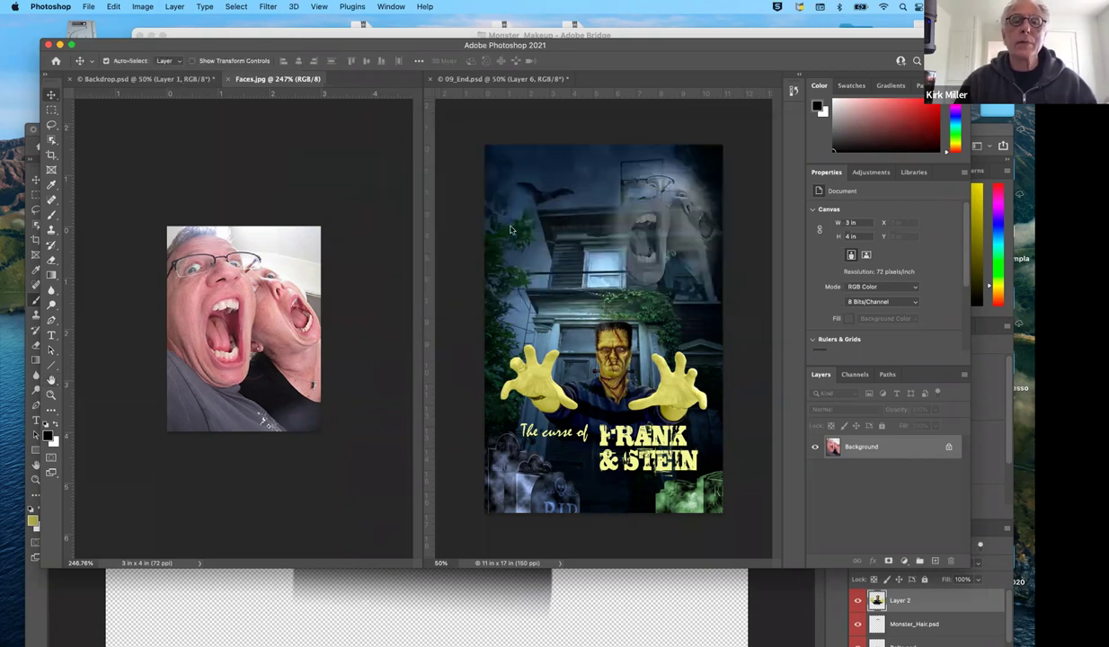
Step: Check the image size and resolution of Backdrop.psd for comparison, leaving its settings unchanged
{"action": "left_click", "coordinate": [141, 80]}
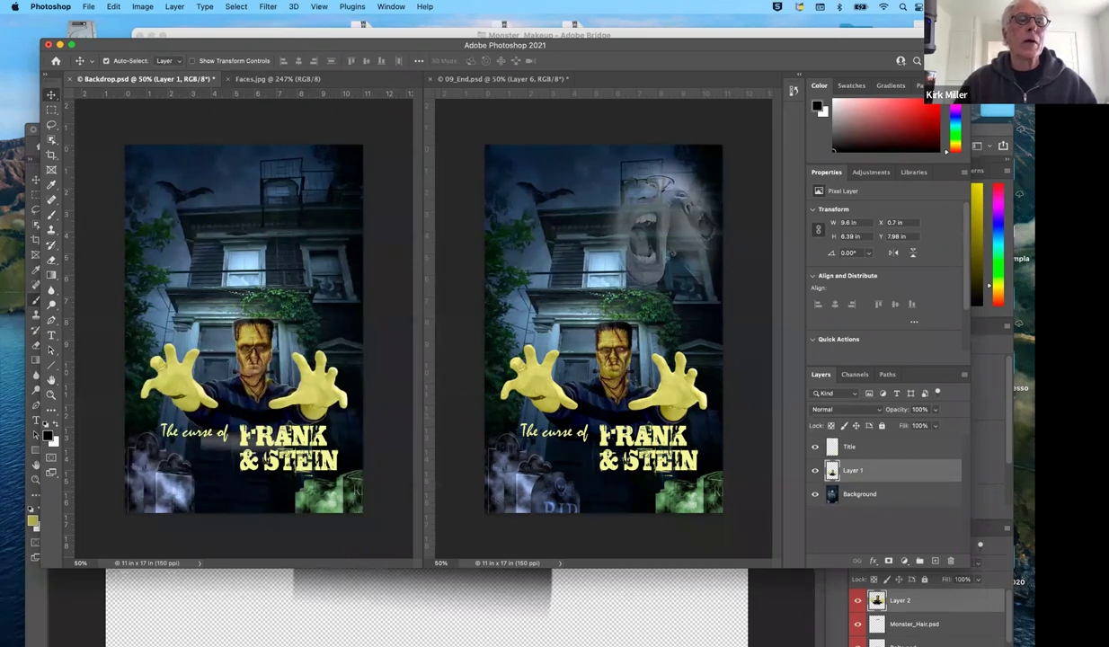
{"action": "left_click", "coordinate": [142, 7]}
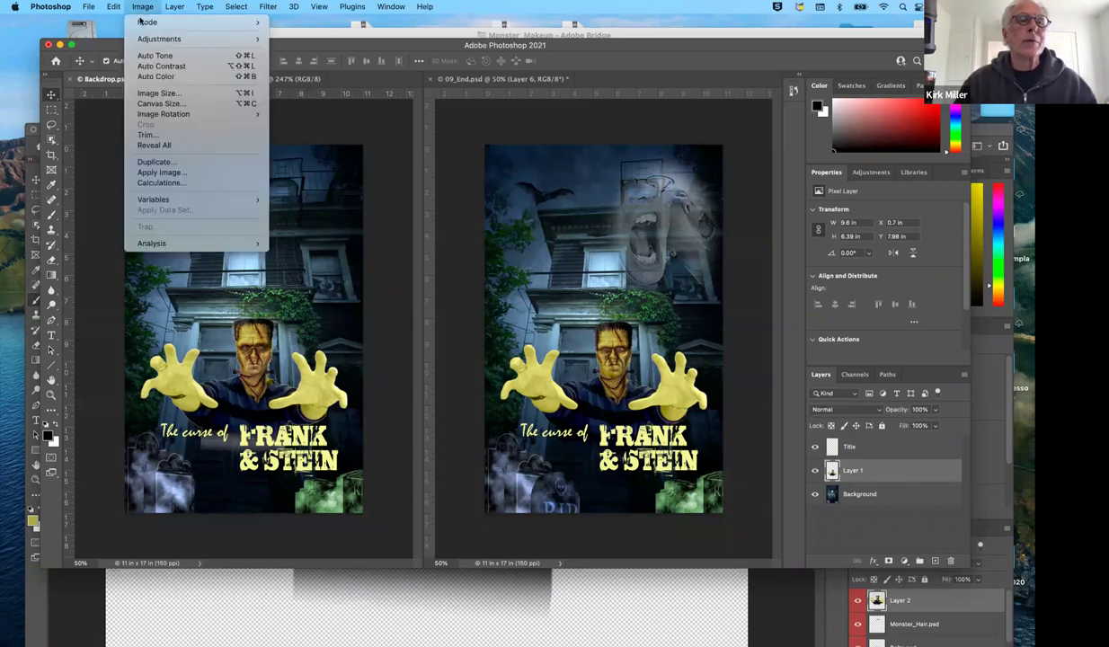
{"action": "left_click", "coordinate": [146, 93]}
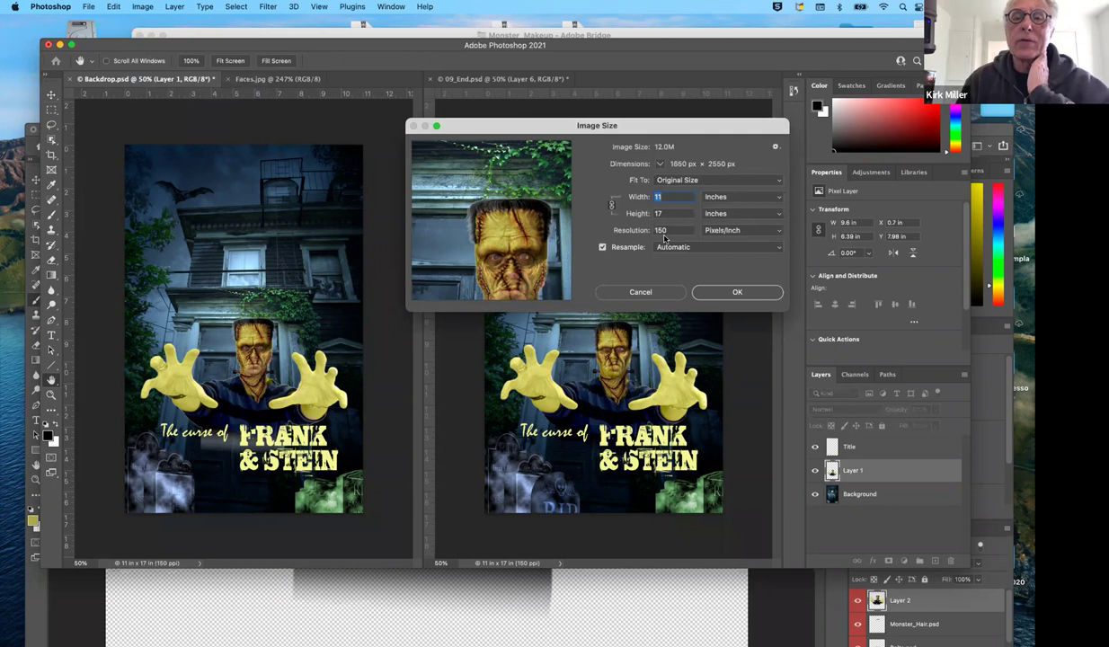
{"action": "left_click", "coordinate": [653, 295]}
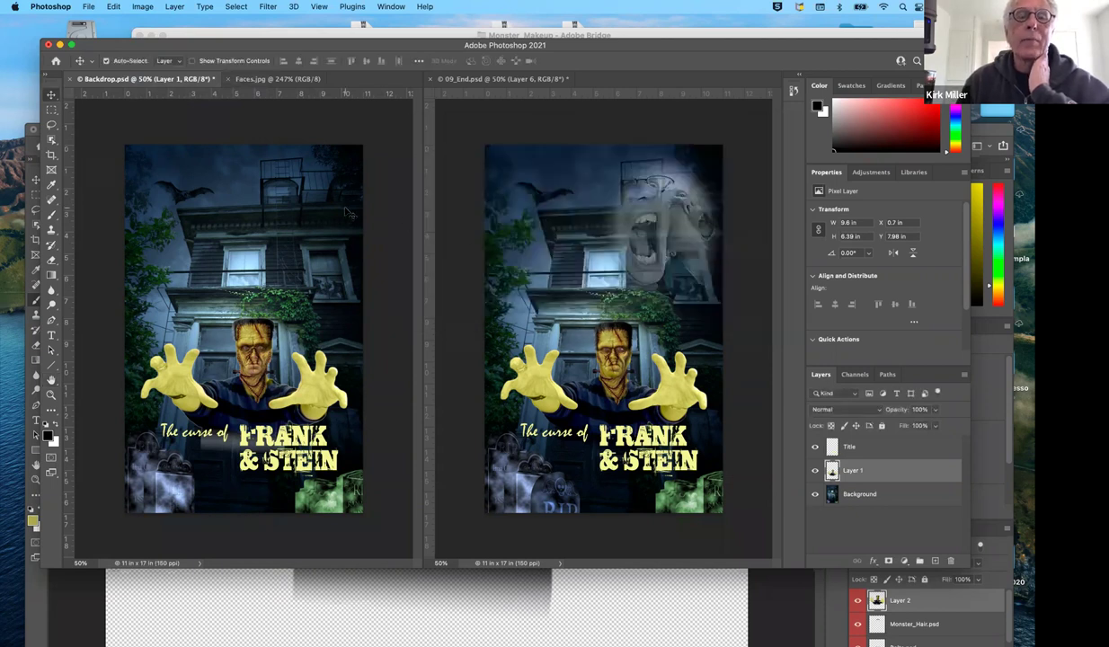
Step: Set the resolution of Faces.jpg to 150 pixels/inch in its Image Size settings, with resampling on
{"action": "left_click", "coordinate": [266, 80]}
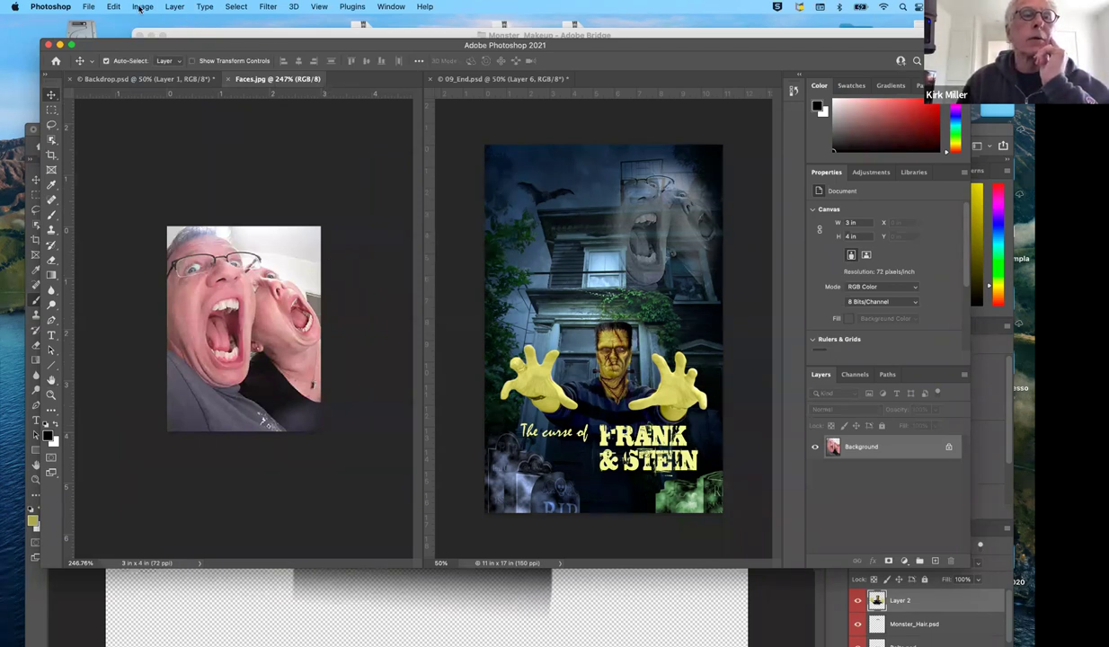
{"action": "left_click", "coordinate": [142, 7]}
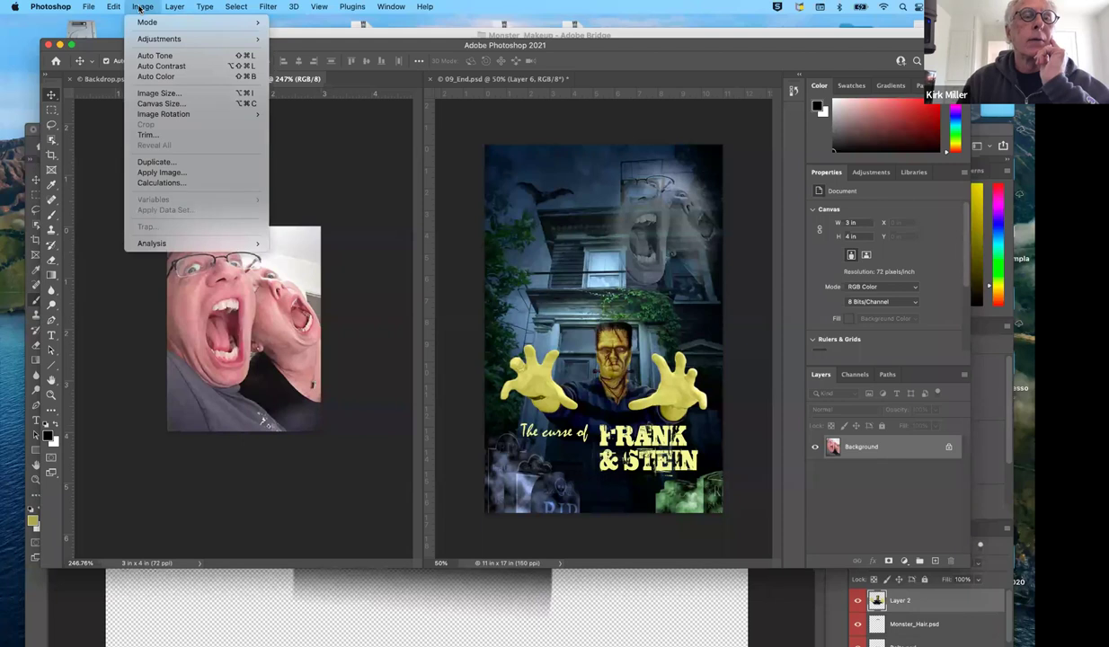
{"action": "left_click", "coordinate": [157, 93]}
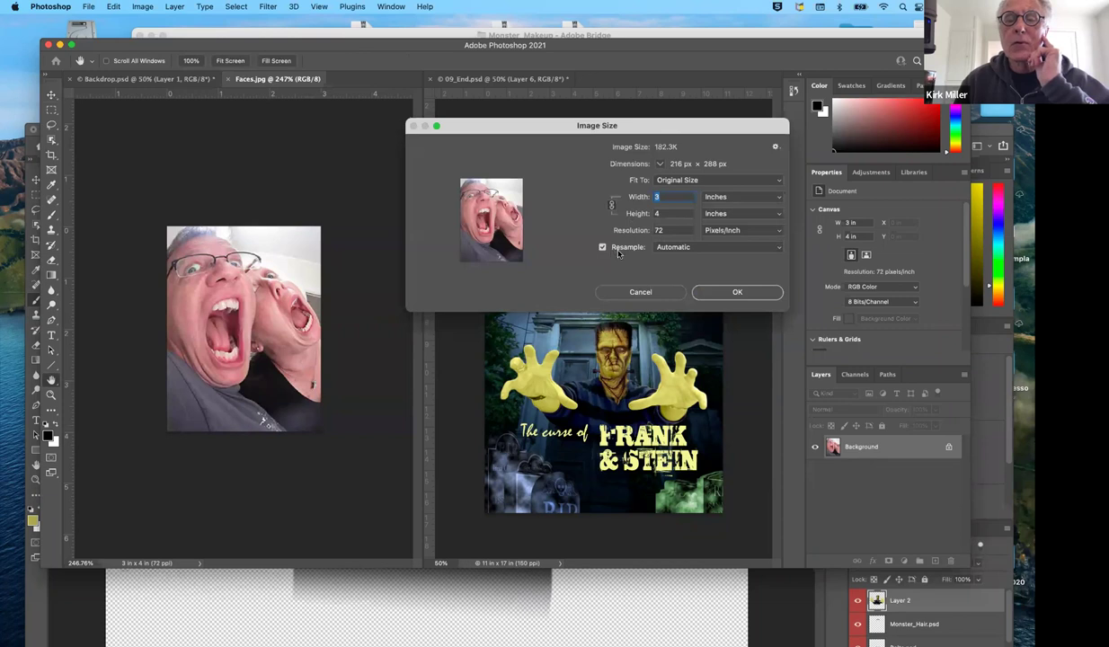
{"action": "left_click", "coordinate": [644, 231]}
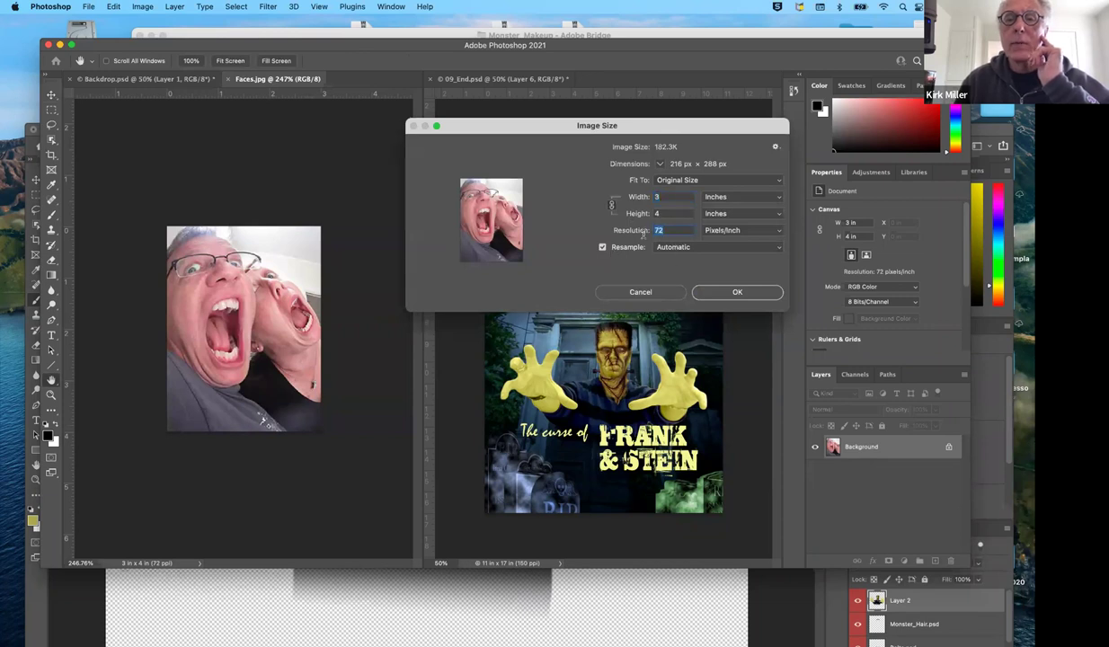
{"action": "type", "text": "1"}
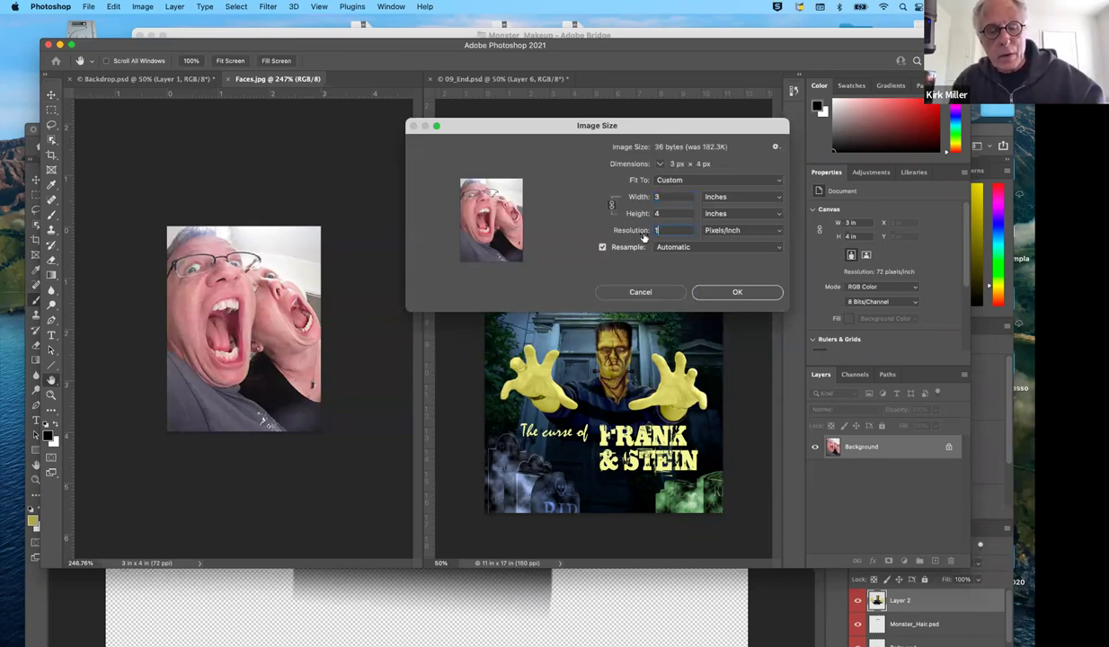
{"action": "type", "text": "50"}
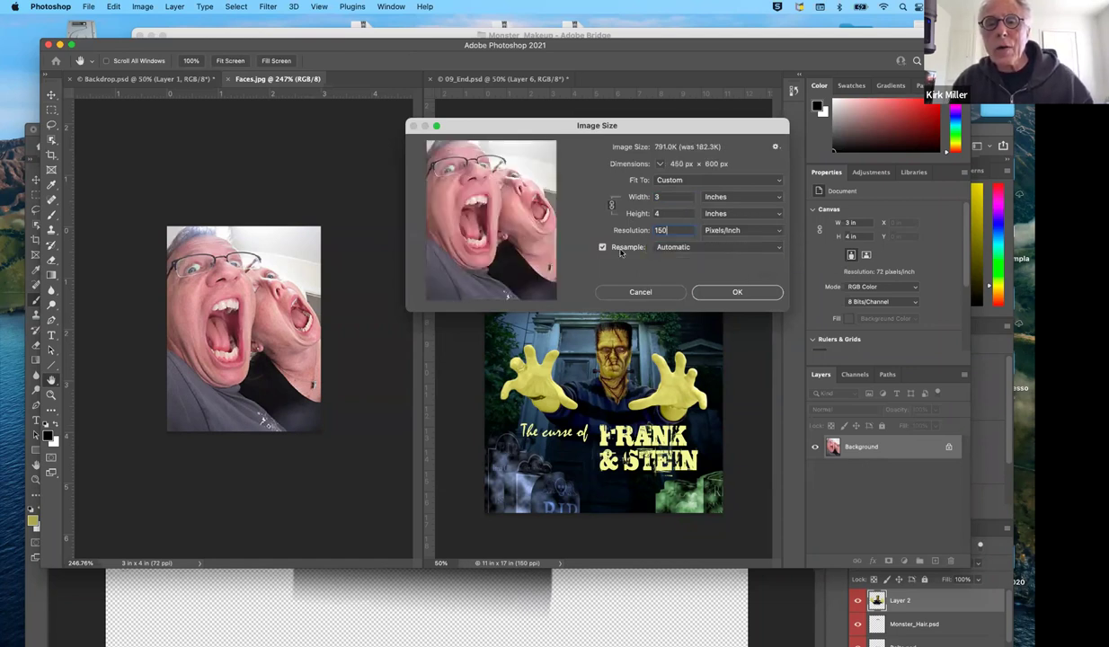
Step: Resample Faces.jpg with Preserve Details (enlargement) and 80% noise reduction, checking the enlarged preview before applying the new image size
{"action": "left_click", "coordinate": [778, 248]}
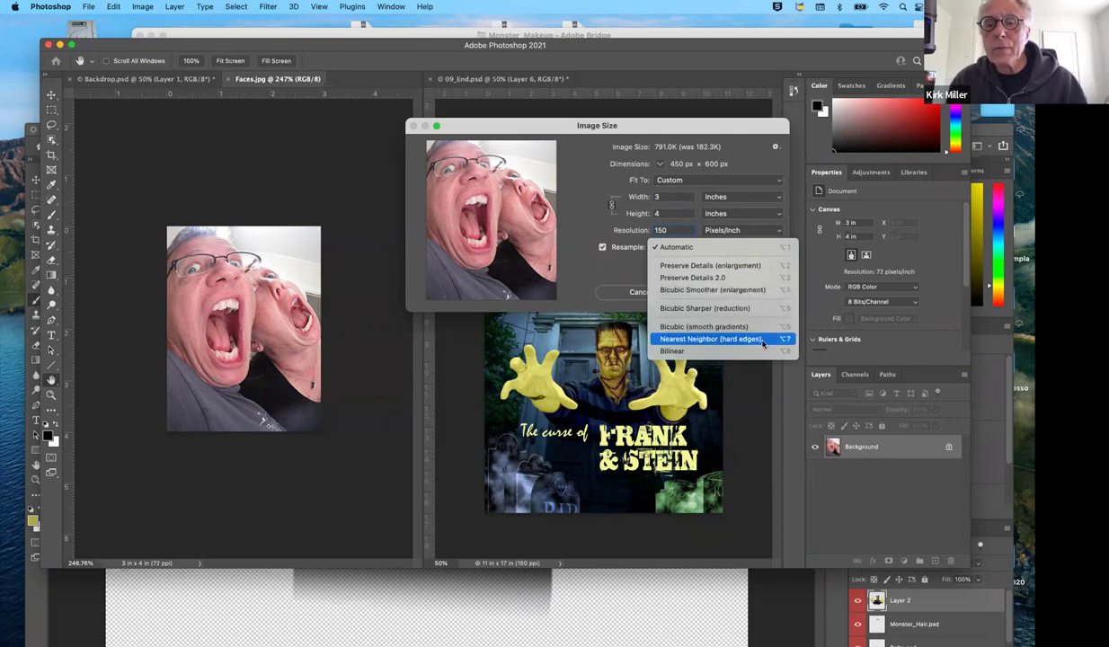
{"action": "left_click", "coordinate": [763, 268]}
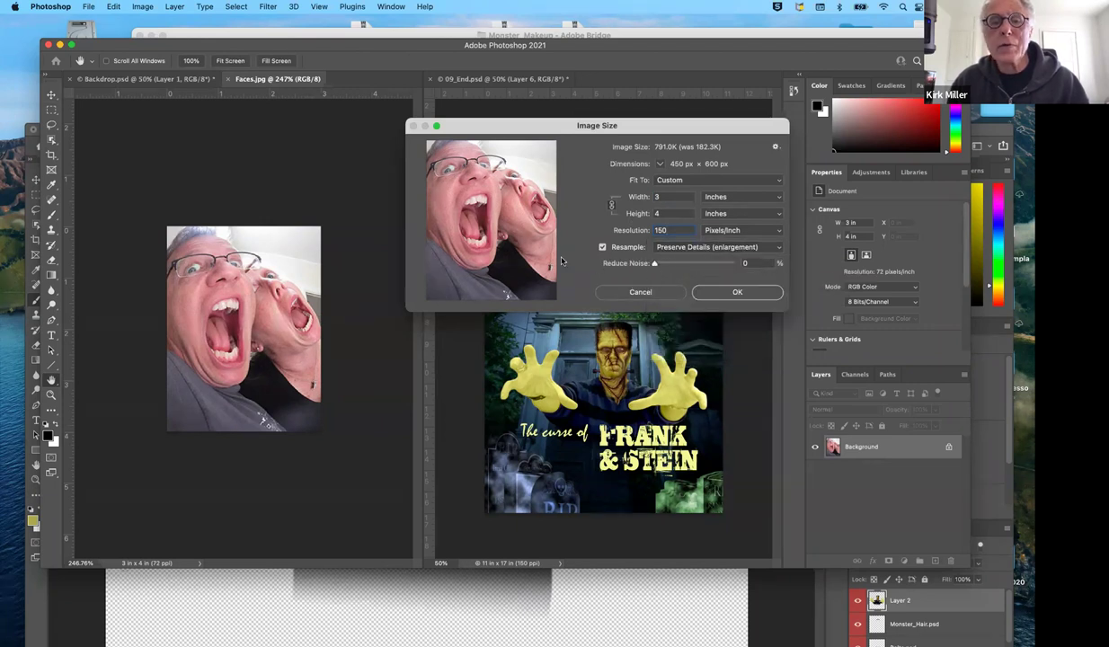
{"action": "mouse_move", "coordinate": [524, 236]}
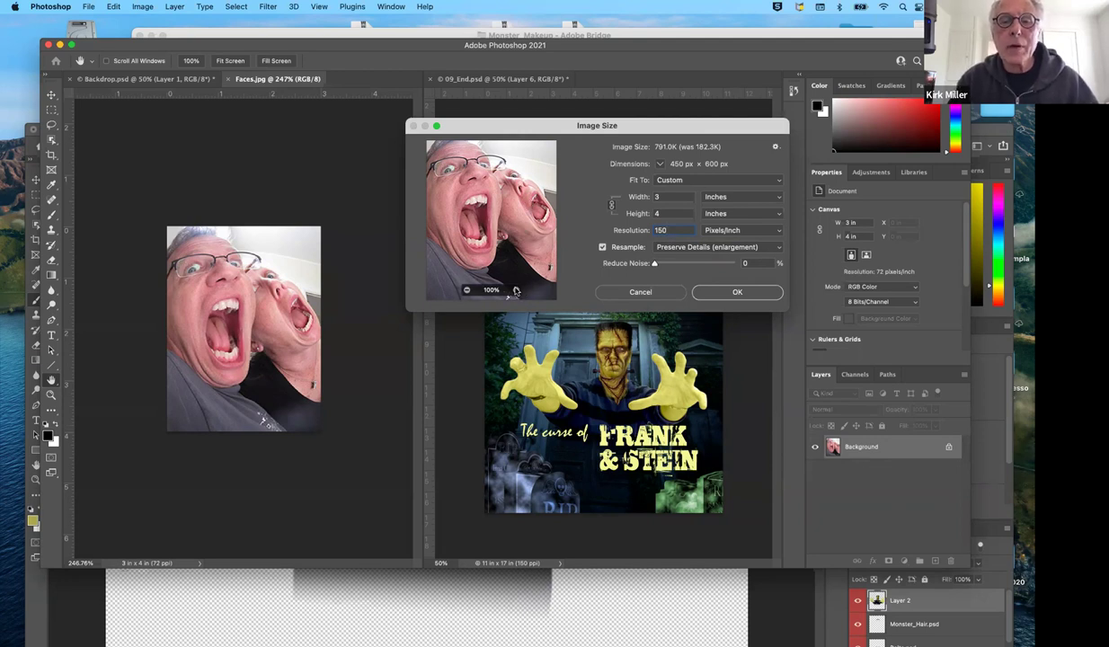
{"action": "left_click", "coordinate": [516, 290]}
{"action": "left_click", "coordinate": [516, 290]}
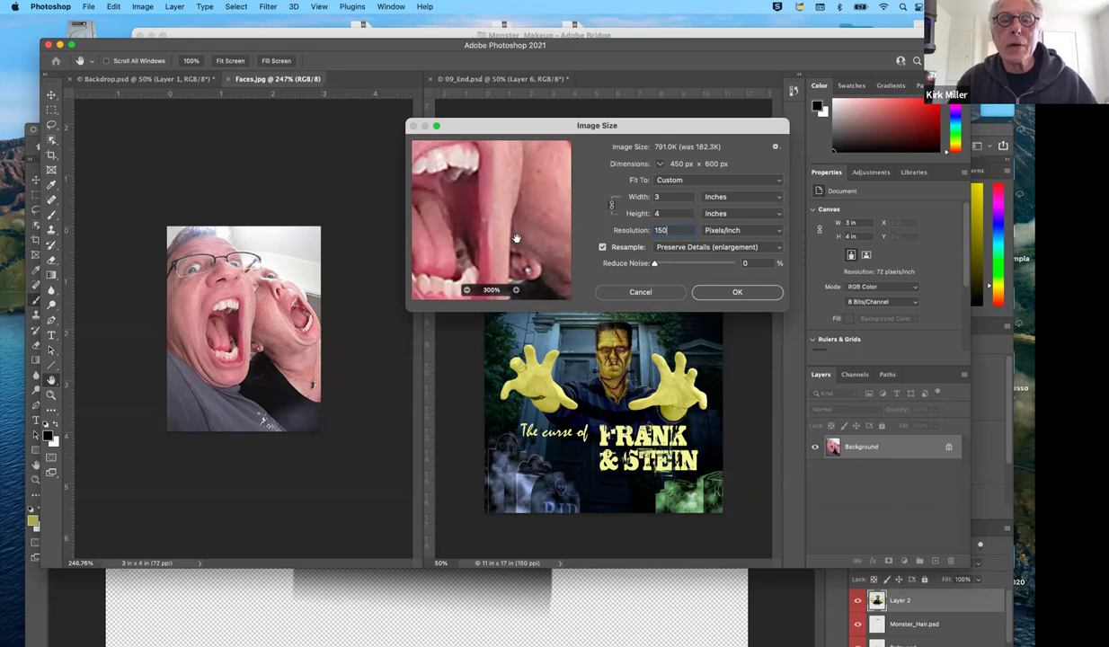
{"action": "left_click", "coordinate": [467, 290]}
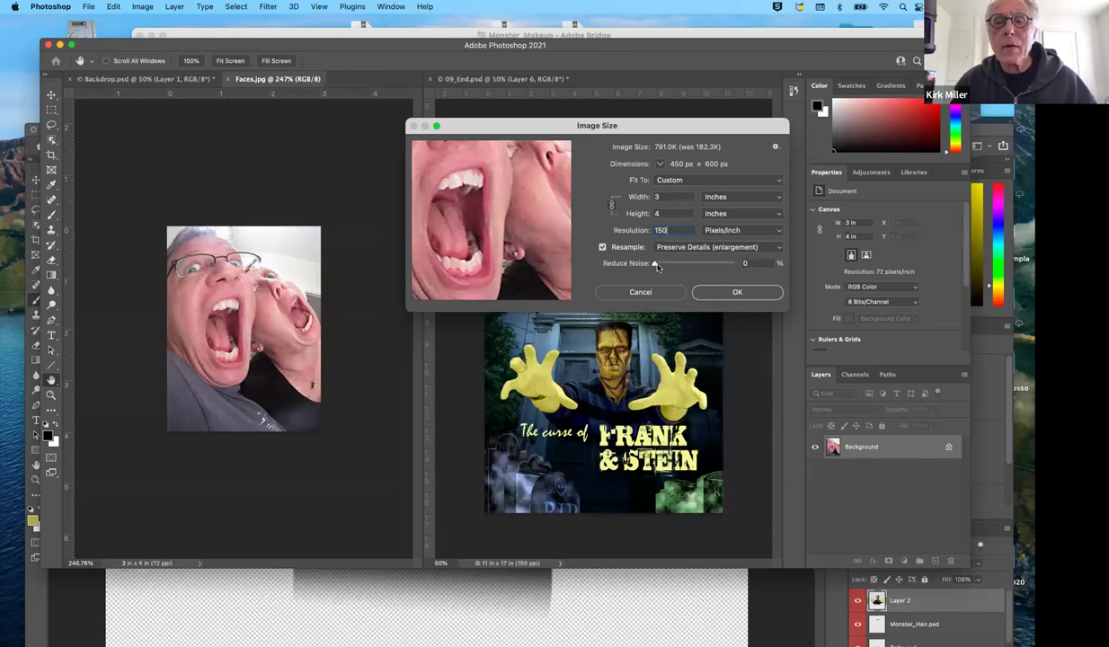
{"action": "left_click_drag", "start_coordinate": [654, 265], "coordinate": [718, 268]}
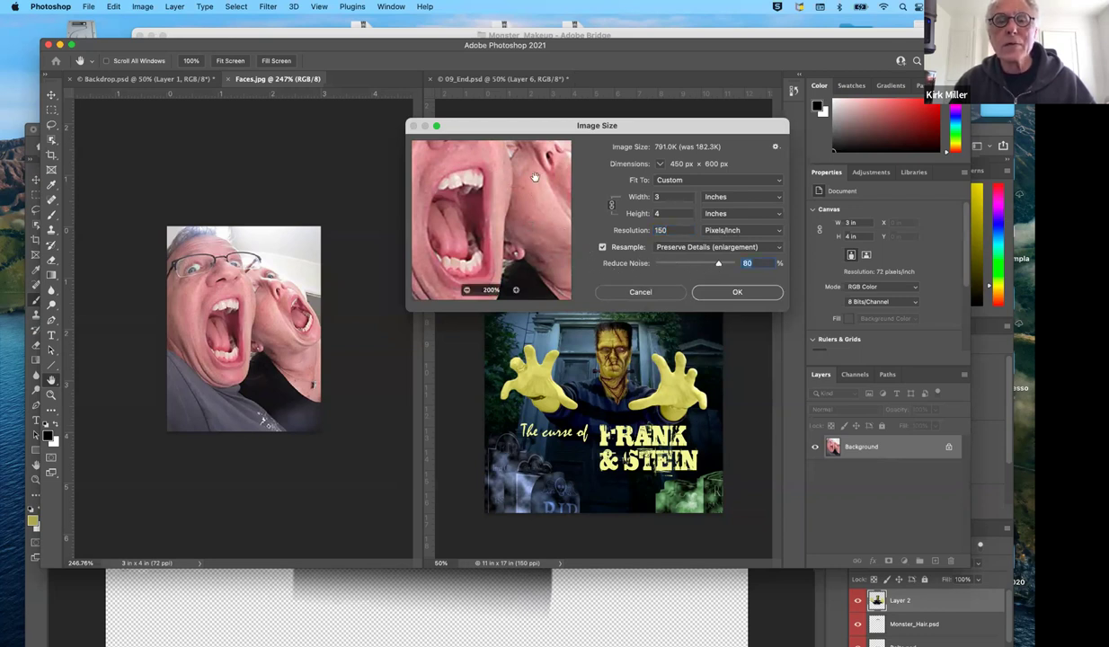
{"action": "left_click", "coordinate": [742, 294]}
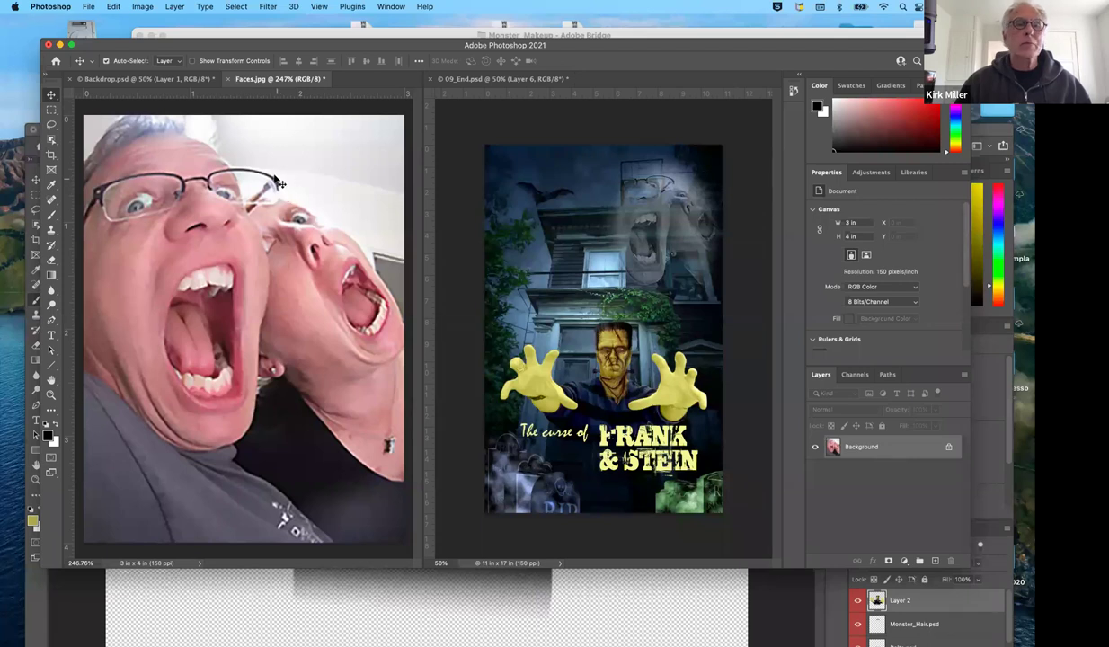
Step: Try the 3 x 4 inch faces photo as a pasted layer over the house in Backdrop.psd, then delete that layer
{"action": "left_click", "coordinate": [186, 79]}
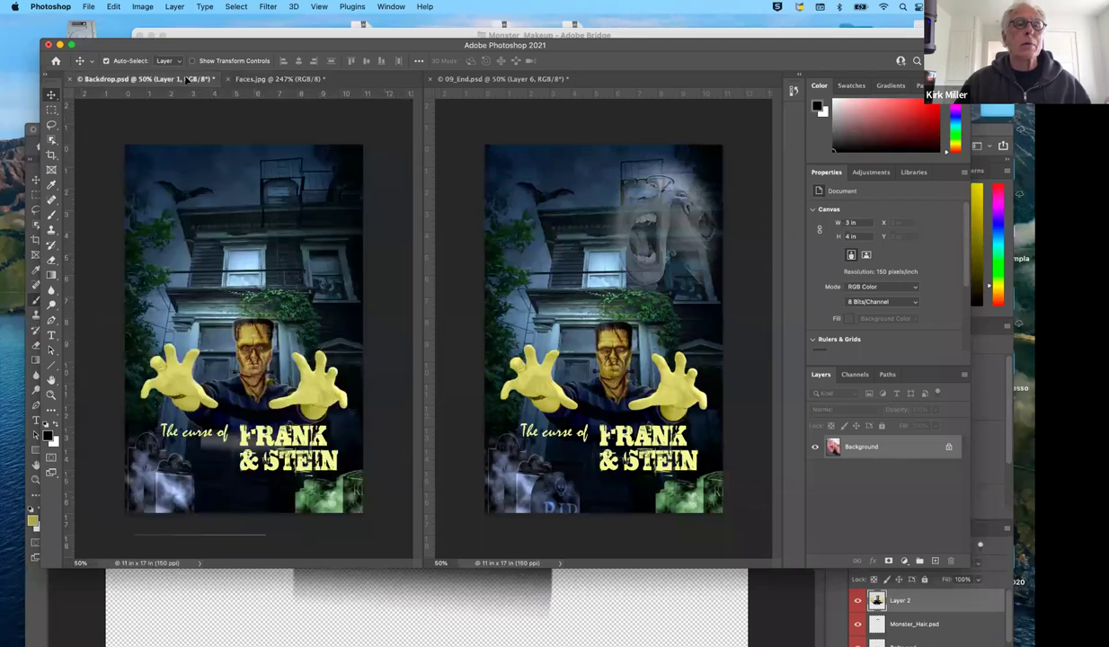
{"action": "key", "text": "super+v"}
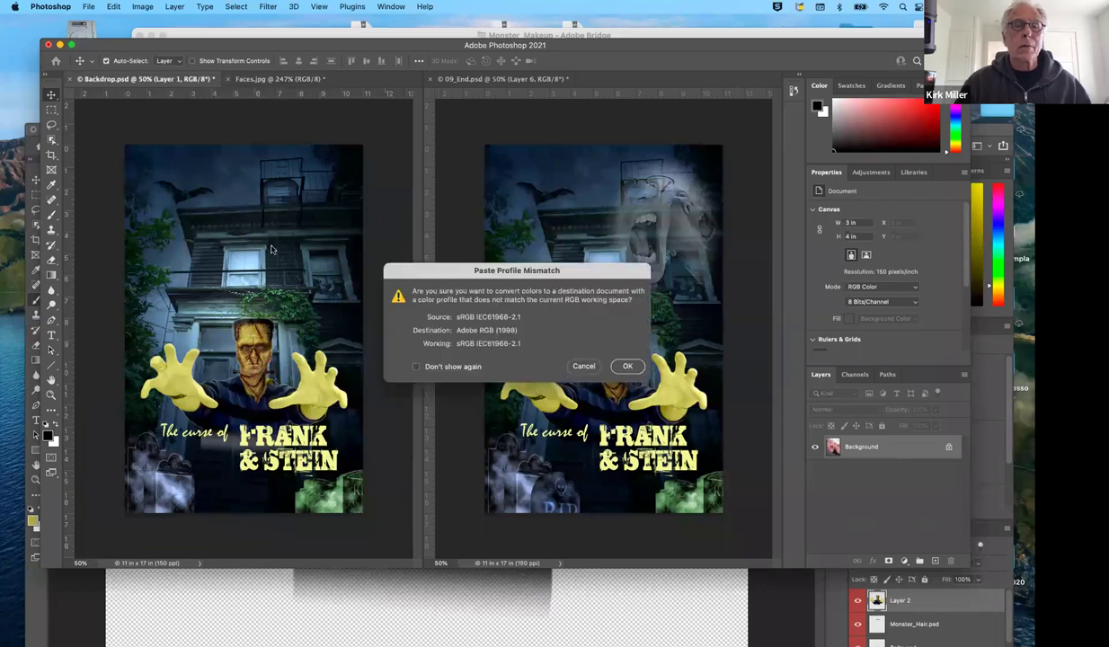
{"action": "left_click", "coordinate": [626, 366]}
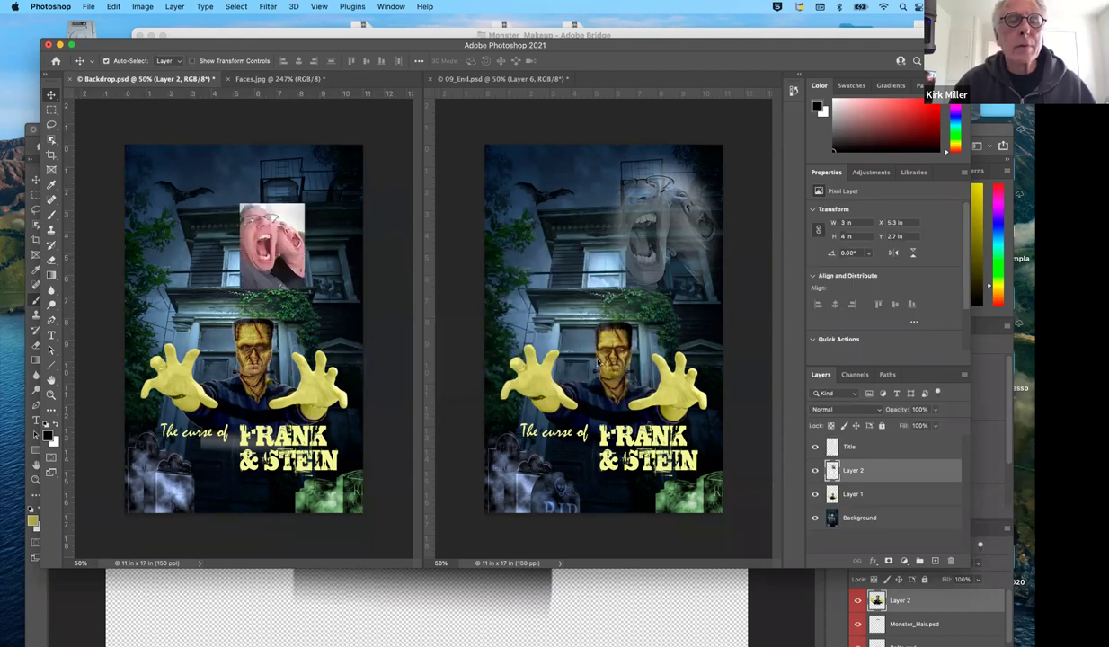
{"action": "left_click_drag", "start_coordinate": [272, 245], "coordinate": [297, 224]}
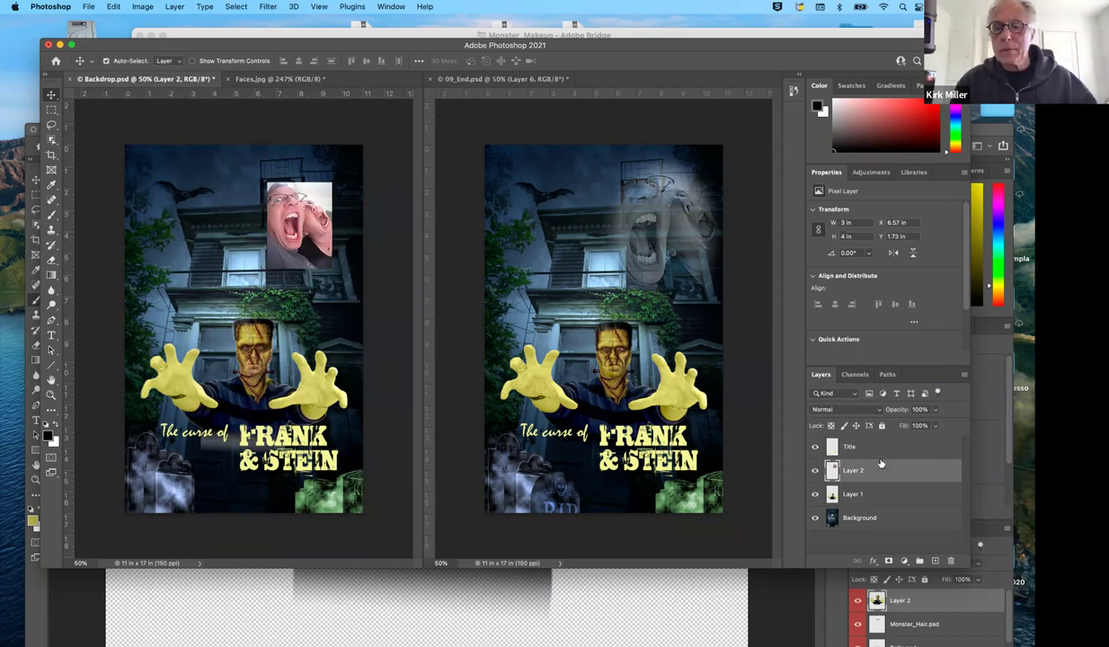
{"action": "left_click_drag", "start_coordinate": [878, 475], "coordinate": [951, 560]}
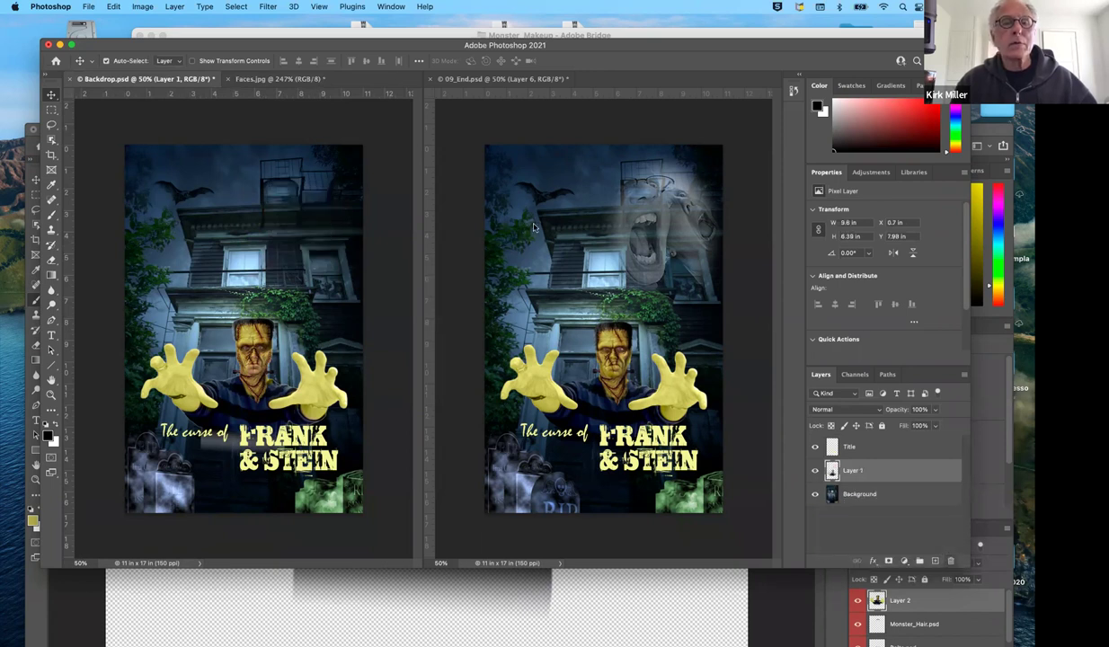
Step: Enlarge Faces.jpg to 6 x 8 inches at 150 pixels/inch, keeping Preserve Details (enlargement) resampling
{"action": "left_click", "coordinate": [277, 80]}
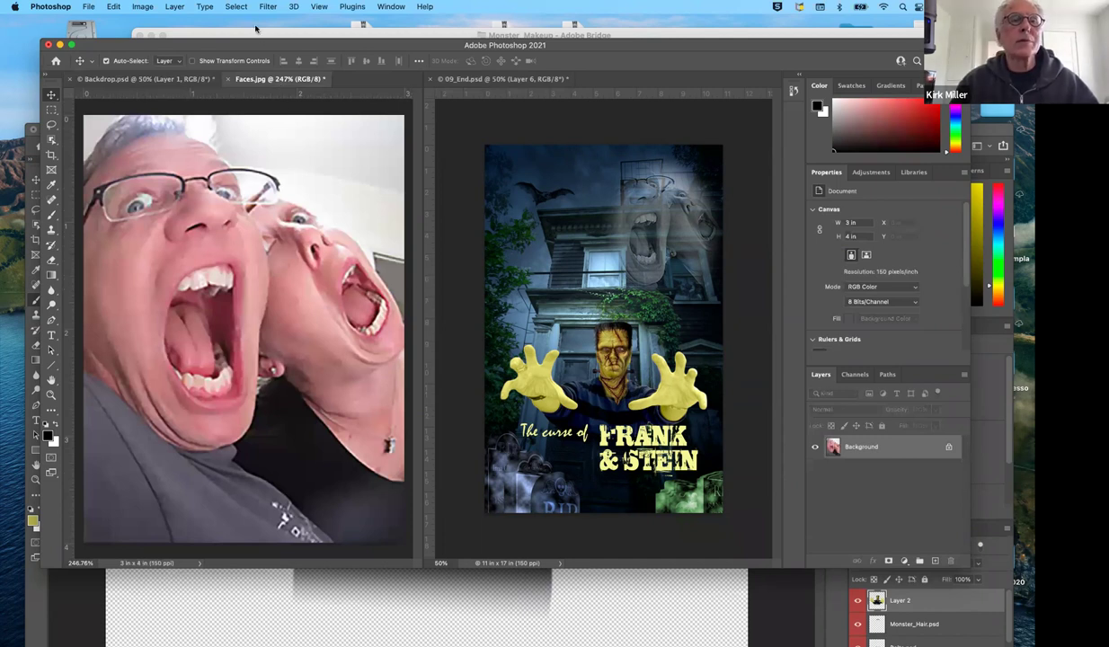
{"action": "left_click", "coordinate": [142, 8]}
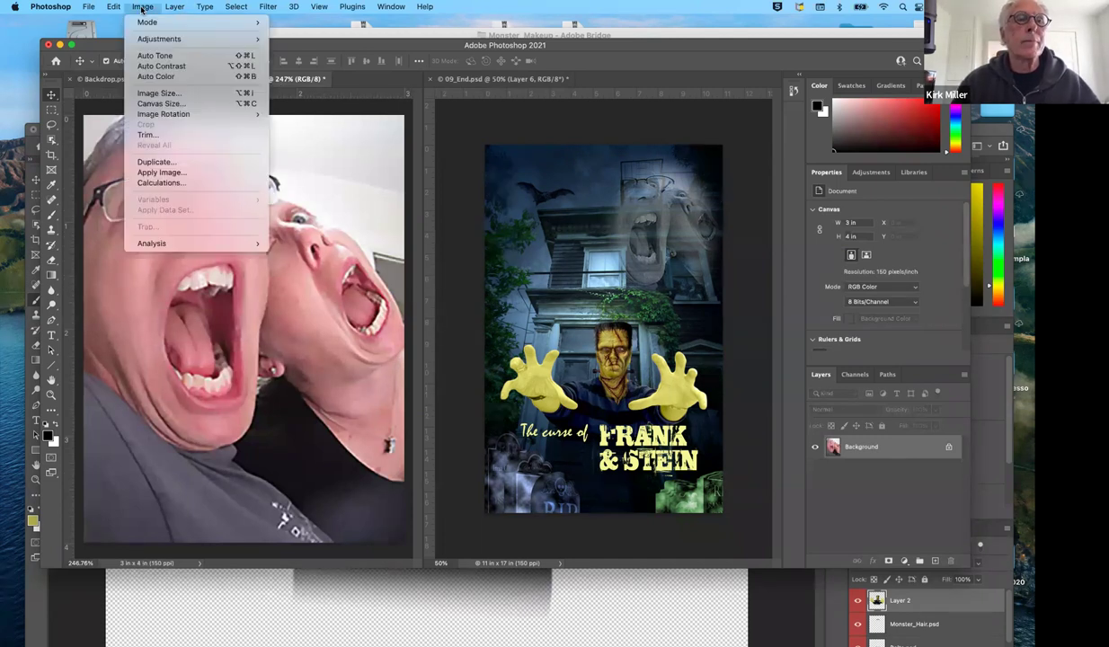
{"action": "key", "text": "Return"}
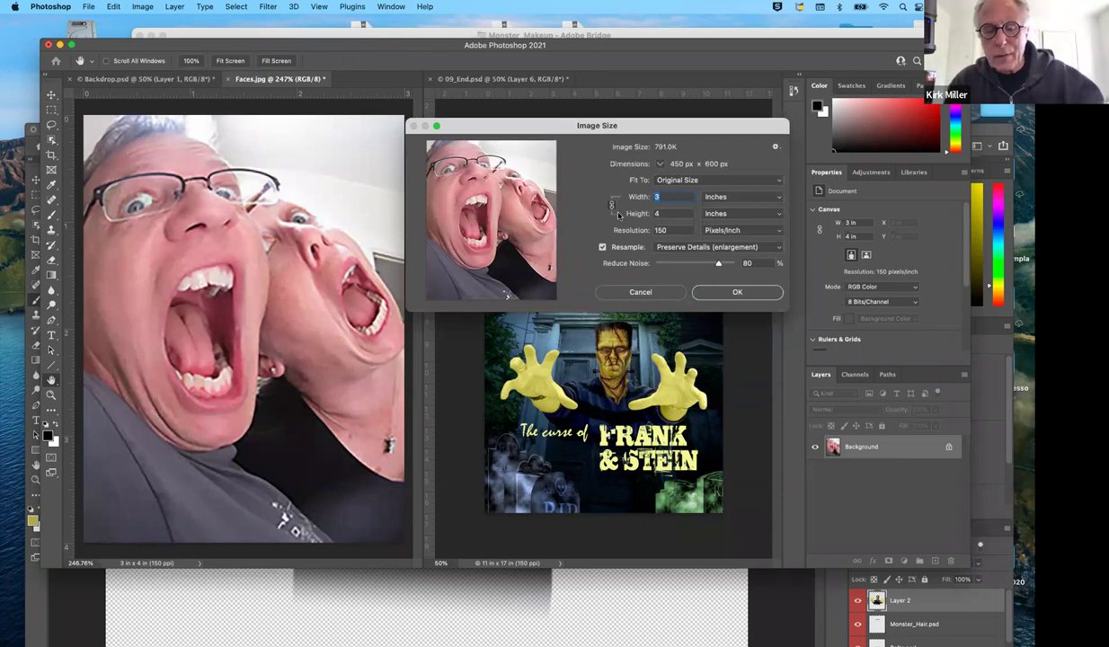
{"action": "type", "text": "6"}
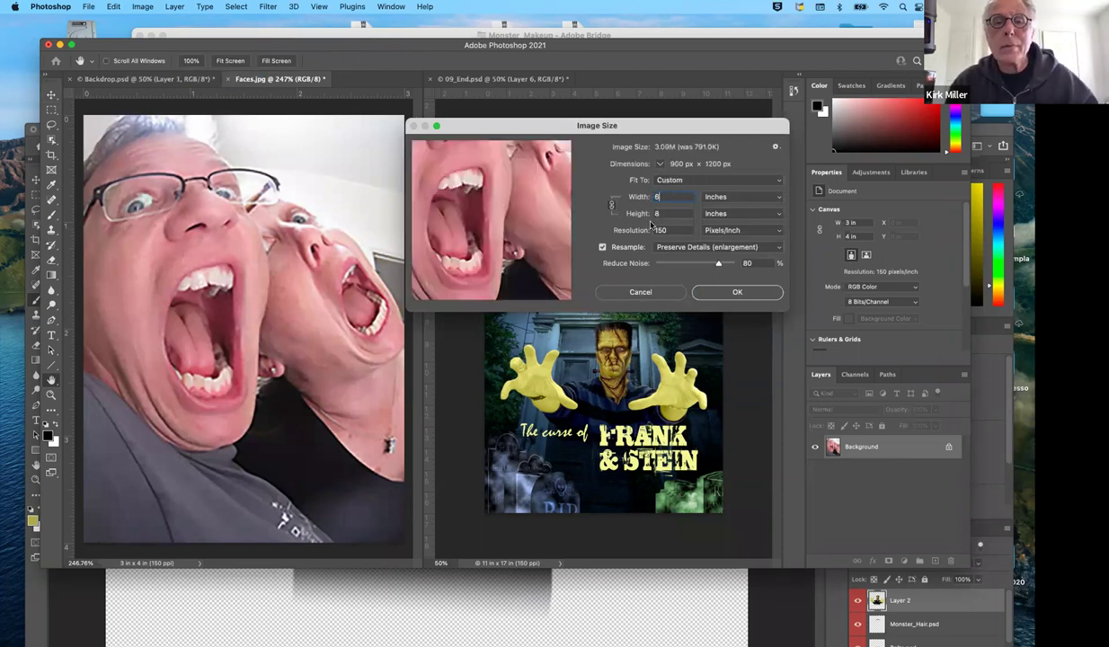
{"action": "left_click", "coordinate": [737, 292]}
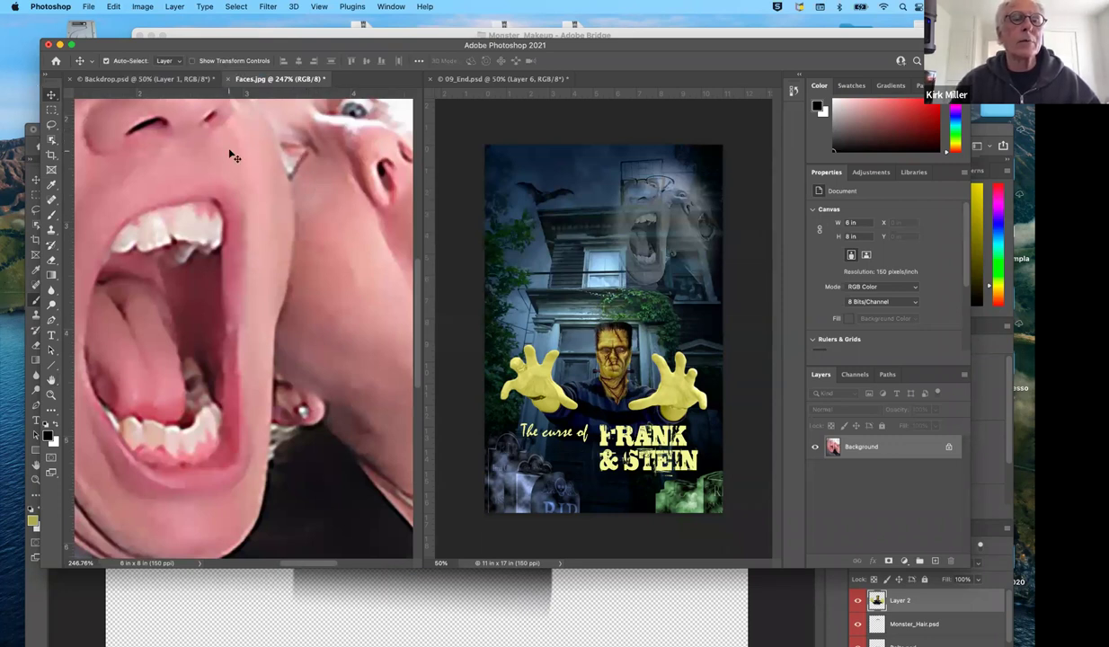
{"action": "scroll", "coordinate": [183, 80], "scroll_direction": "up", "scroll_amount": 5}
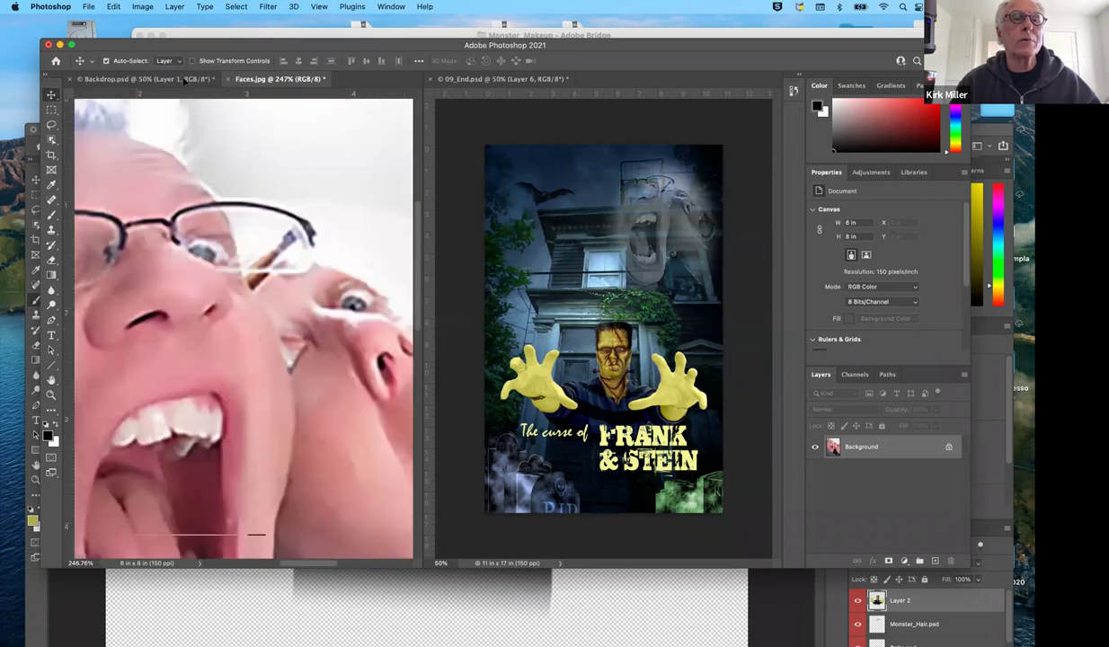
Step: Paste the enlarged faces photo into Backdrop.psd above Layer 1, accepting the colour conversion, and place it against the poster's upper edge, right of centre
{"action": "left_click", "coordinate": [182, 80]}
{"action": "key", "text": "super+v"}
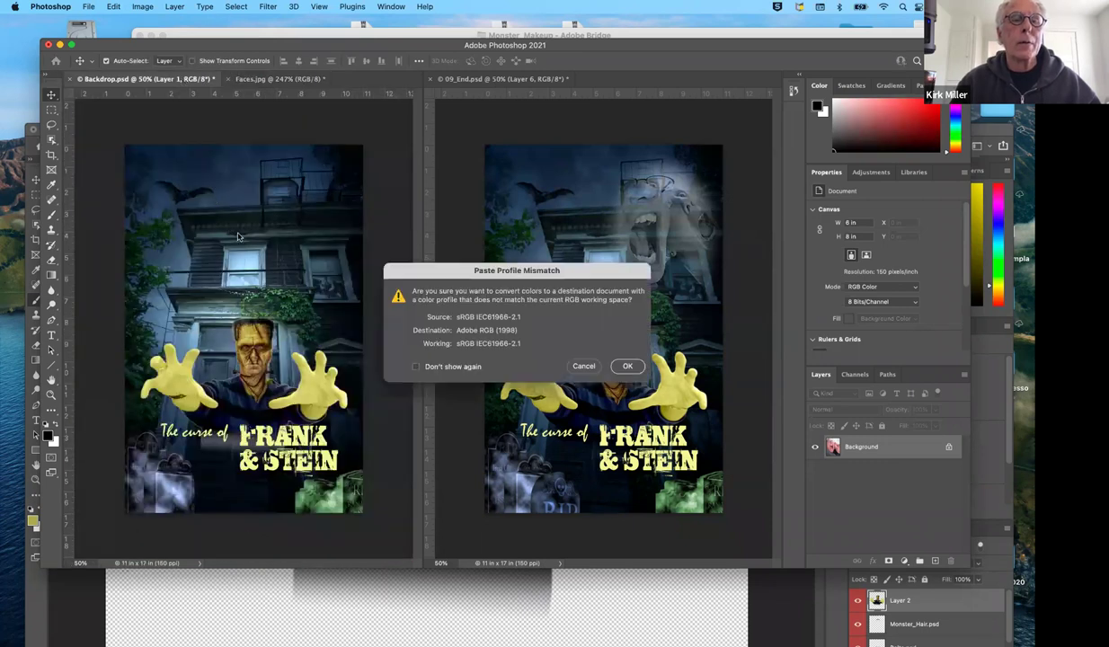
{"action": "left_click", "coordinate": [626, 366]}
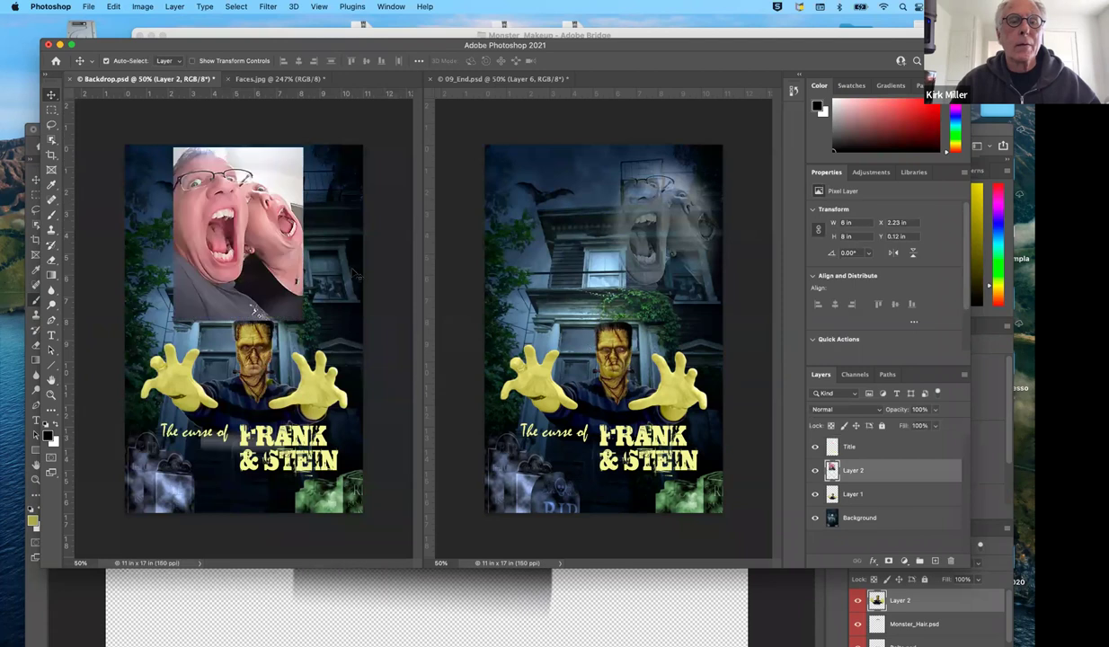
{"action": "left_click_drag", "start_coordinate": [236, 209], "coordinate": [283, 219]}
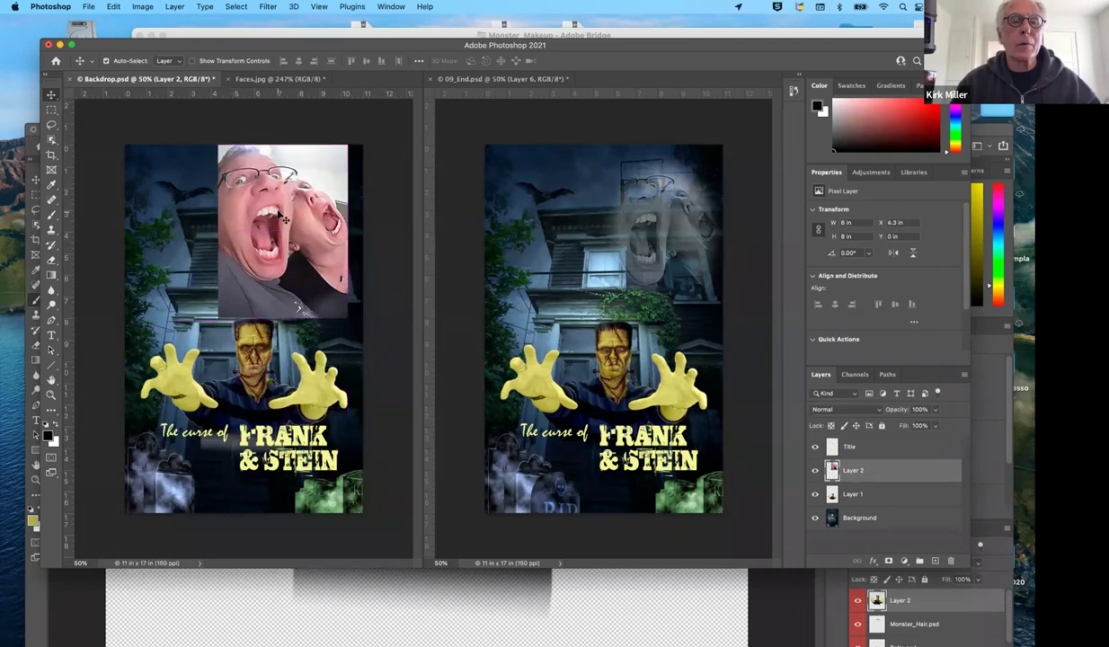
Step: Scale the faces layer down to about 5.55 x 7.41 inches and reposition it over the upper right part of the house
{"action": "key", "text": "super+t"}
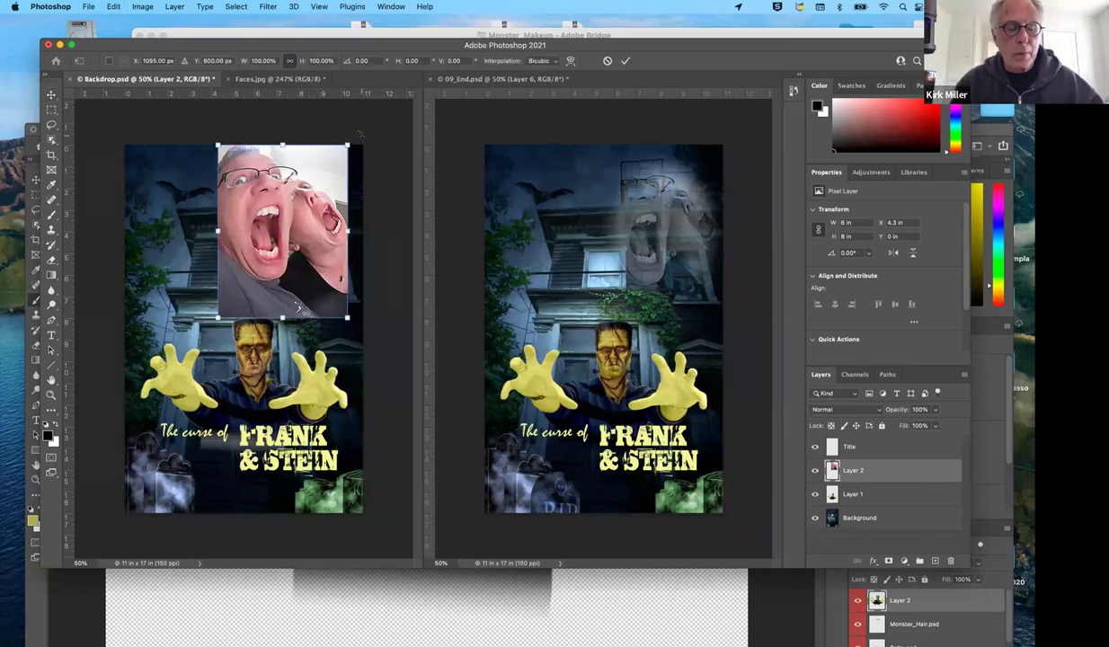
{"action": "left_click_drag", "start_coordinate": [347, 145], "coordinate": [338, 158]}
{"action": "left_click", "coordinate": [290, 61]}
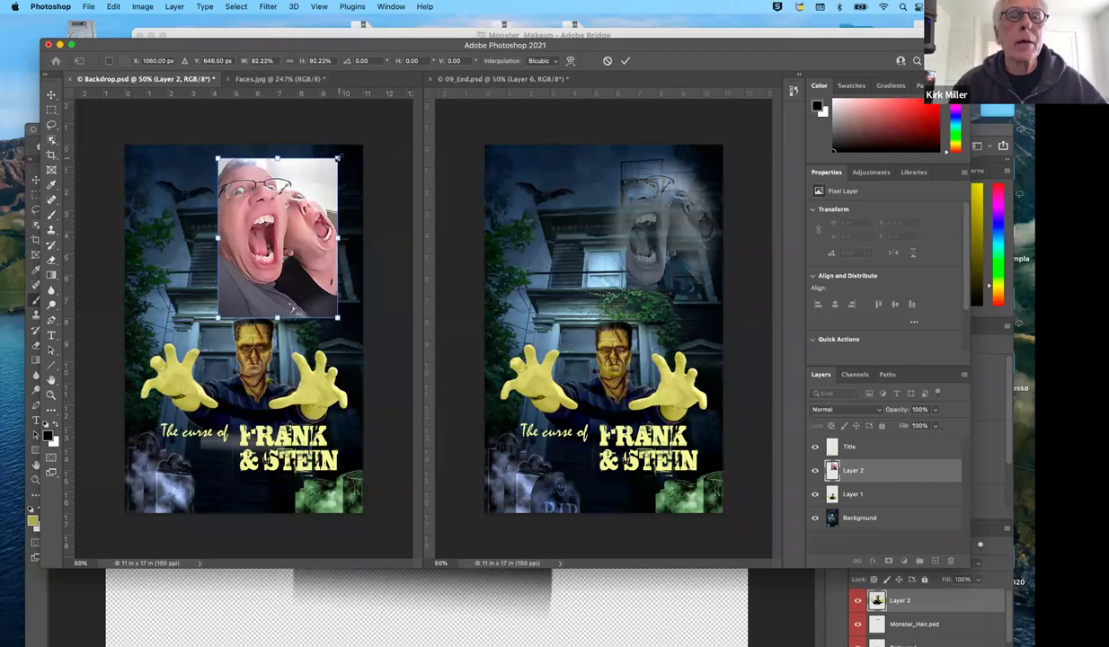
{"action": "left_click", "coordinate": [290, 61]}
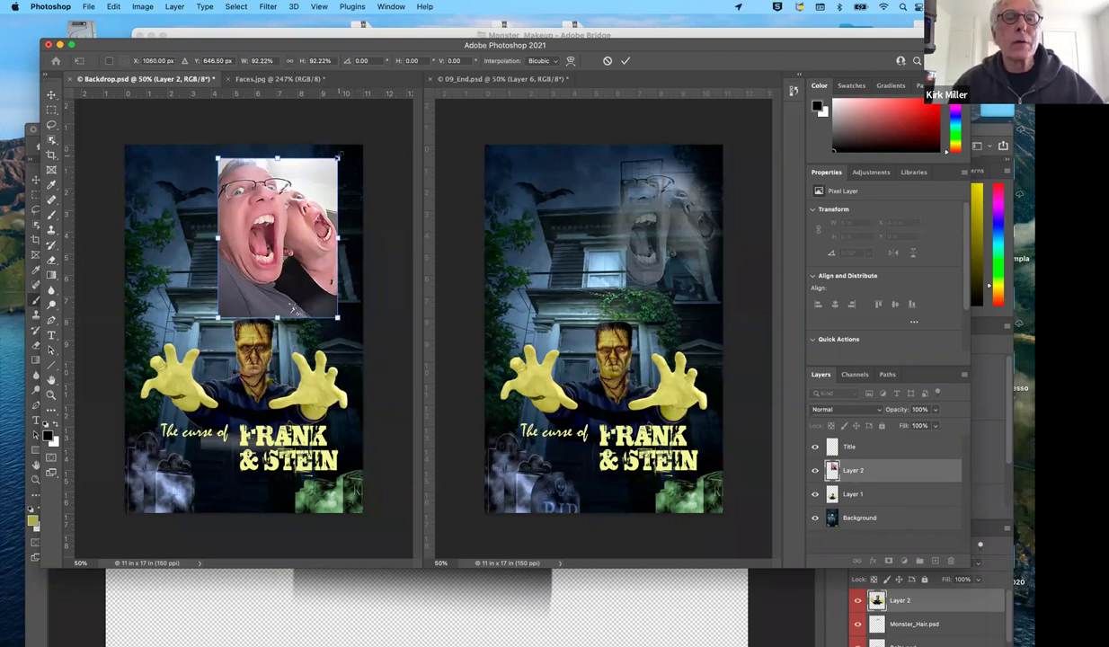
{"action": "mouse_move", "coordinate": [338, 157]}
{"action": "left_mouse_down"}
{"action": "mouse_move", "coordinate": [328, 171]}
{"action": "mouse_move", "coordinate": [344, 162]}
{"action": "left_mouse_up"}
{"action": "mouse_move", "coordinate": [320, 233]}
{"action": "left_mouse_down"}
{"action": "mouse_move", "coordinate": [322, 216]}
{"action": "mouse_move", "coordinate": [331, 226]}
{"action": "left_mouse_up"}
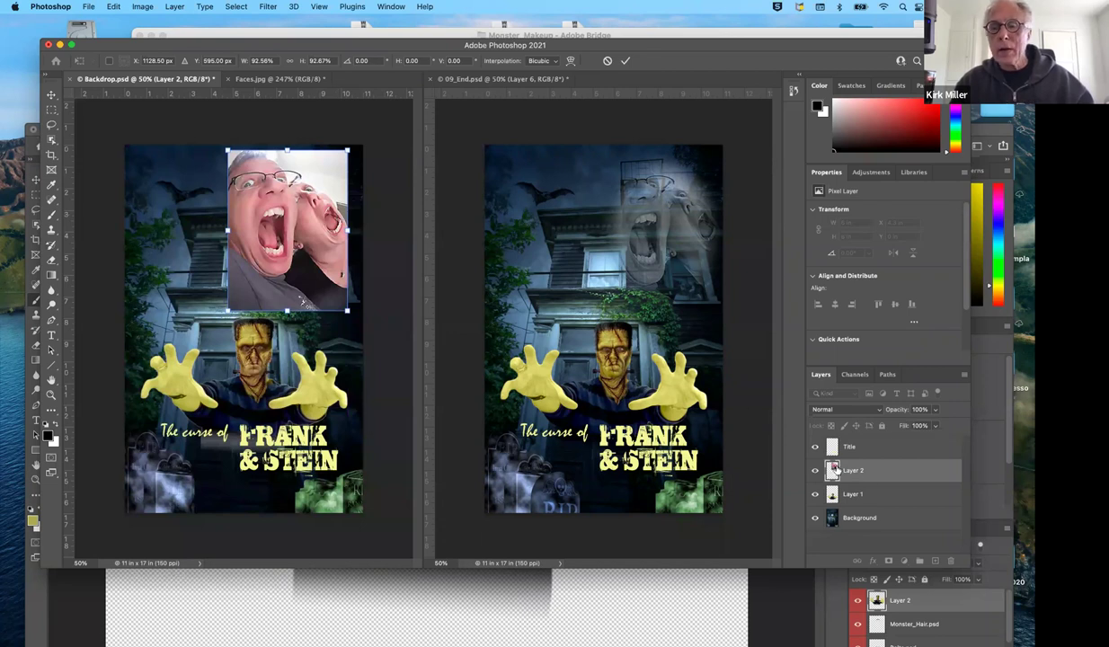
{"action": "key", "text": "Return"}
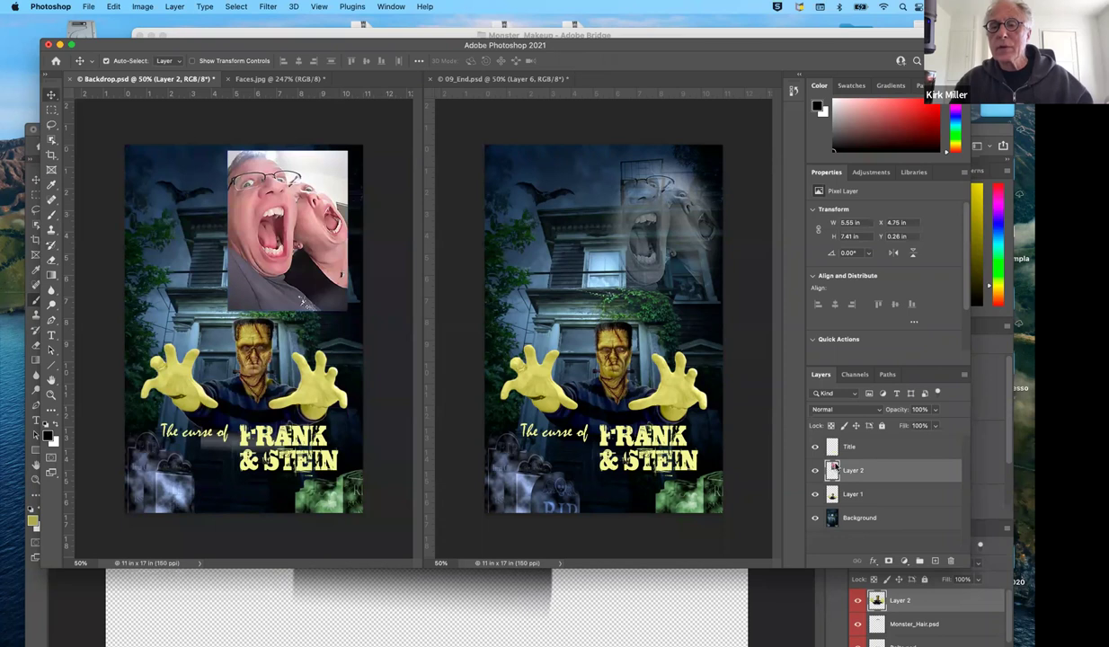
Step: Add a Black & White adjustment layer with the Default preset above the faces photo and clip it to Layer 2 only
{"action": "left_click", "coordinate": [869, 174]}
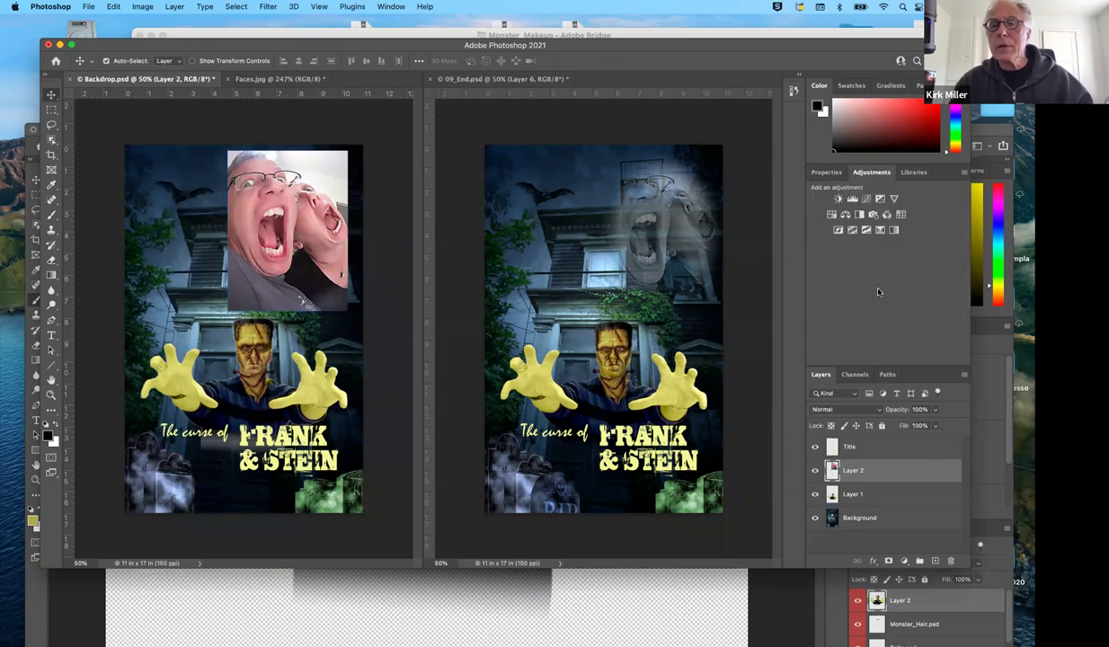
{"action": "left_click", "coordinate": [859, 215]}
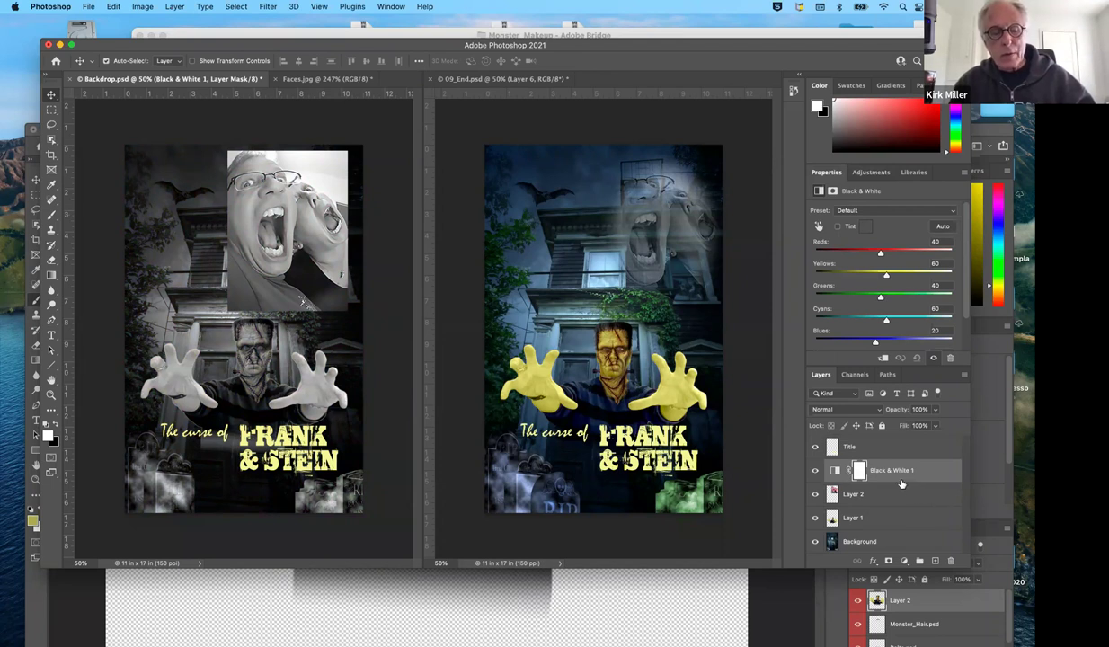
{"action": "mouse_move", "coordinate": [902, 485]}
{"action": "left_mouse_down"}
{"action": "mouse_move", "coordinate": [906, 477]}
{"action": "mouse_move", "coordinate": [891, 479]}
{"action": "left_mouse_up"}
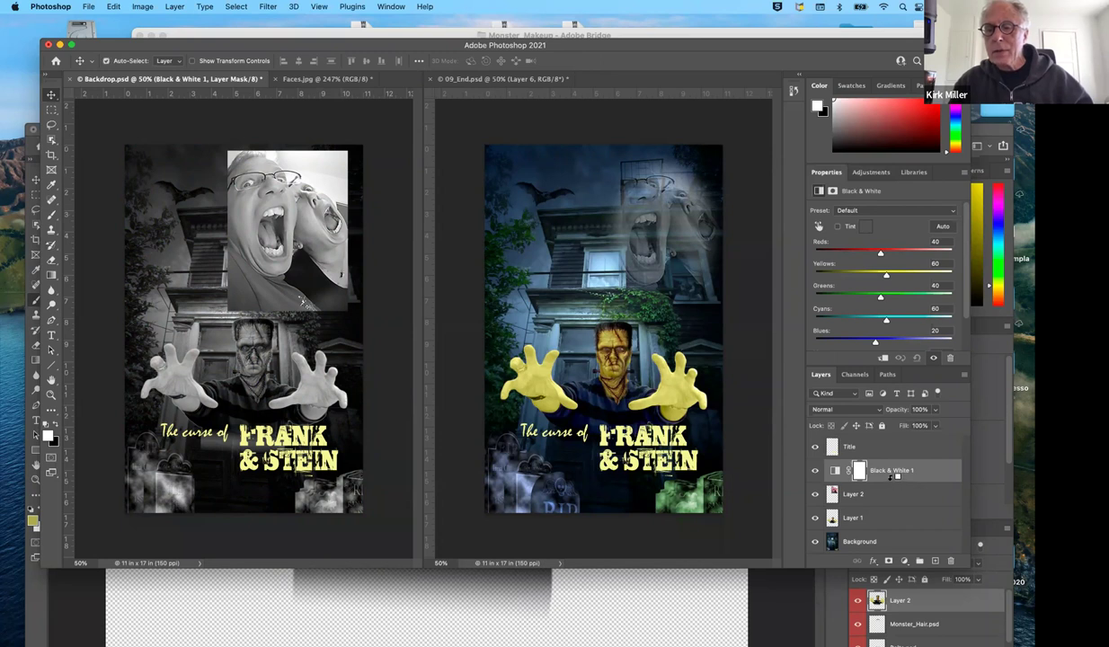
{"action": "left_click", "coordinate": [891, 483], "text": "alt"}
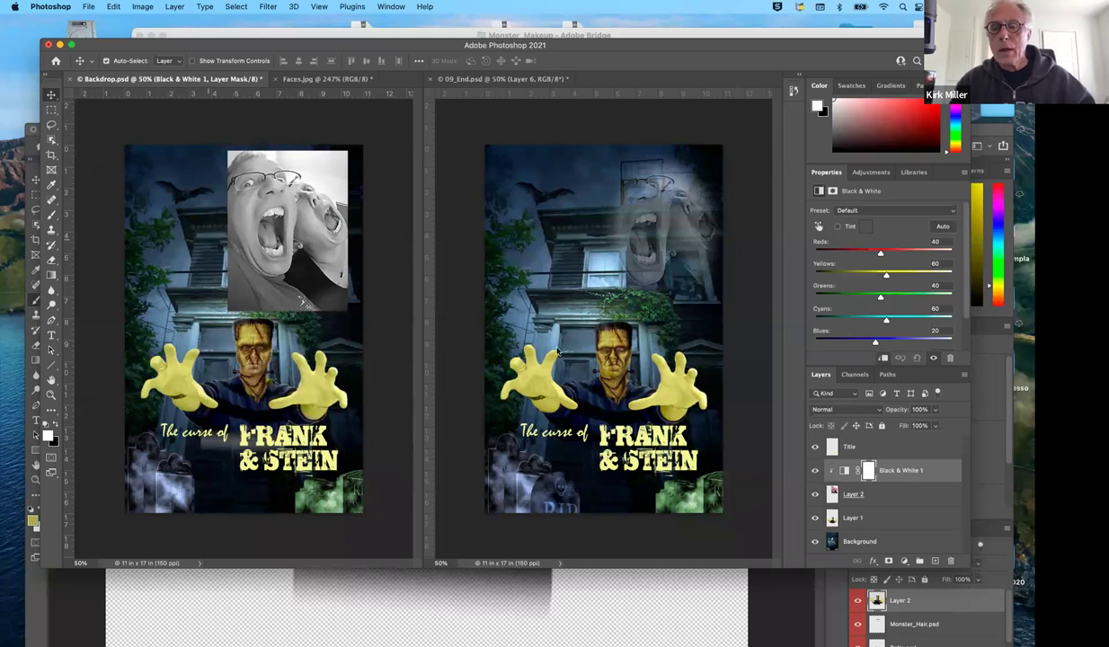
Step: On Layer 2, draw an elliptical selection about 4.72 x 6.17 inches around the two screaming faces
{"action": "left_click", "coordinate": [859, 494]}
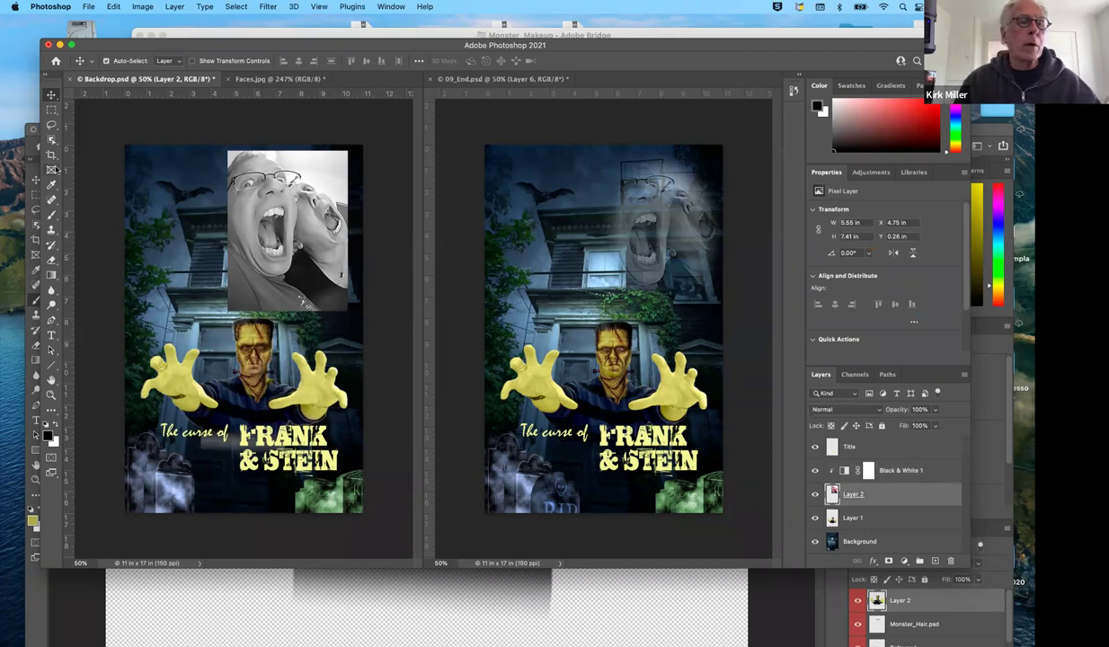
{"action": "left_click", "coordinate": [51, 109]}
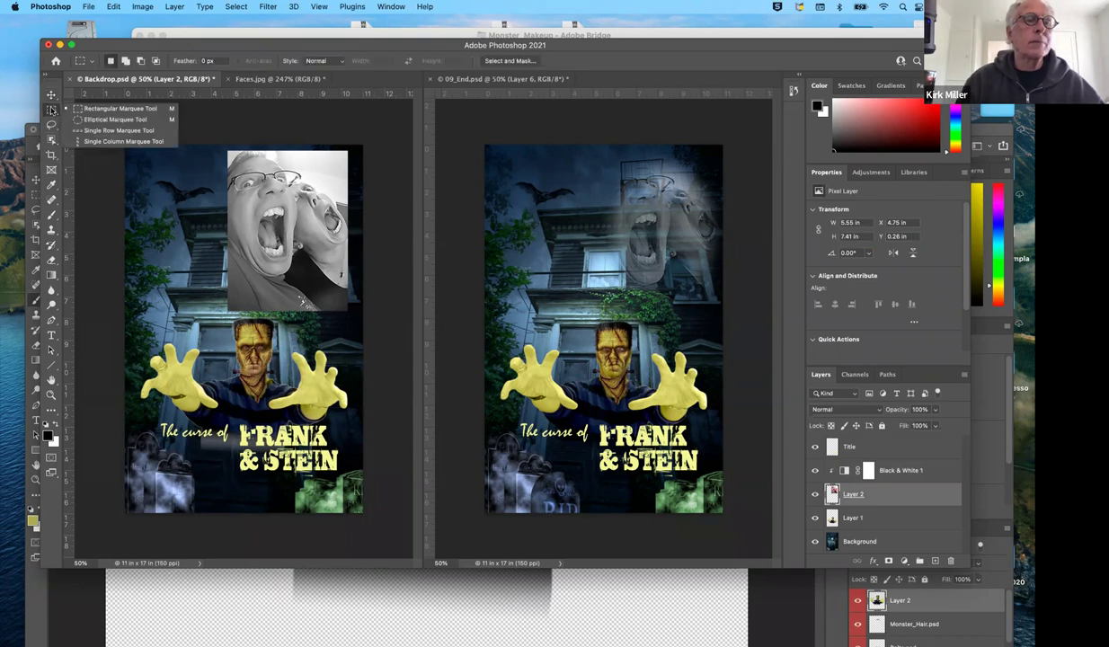
{"action": "left_click", "coordinate": [90, 118]}
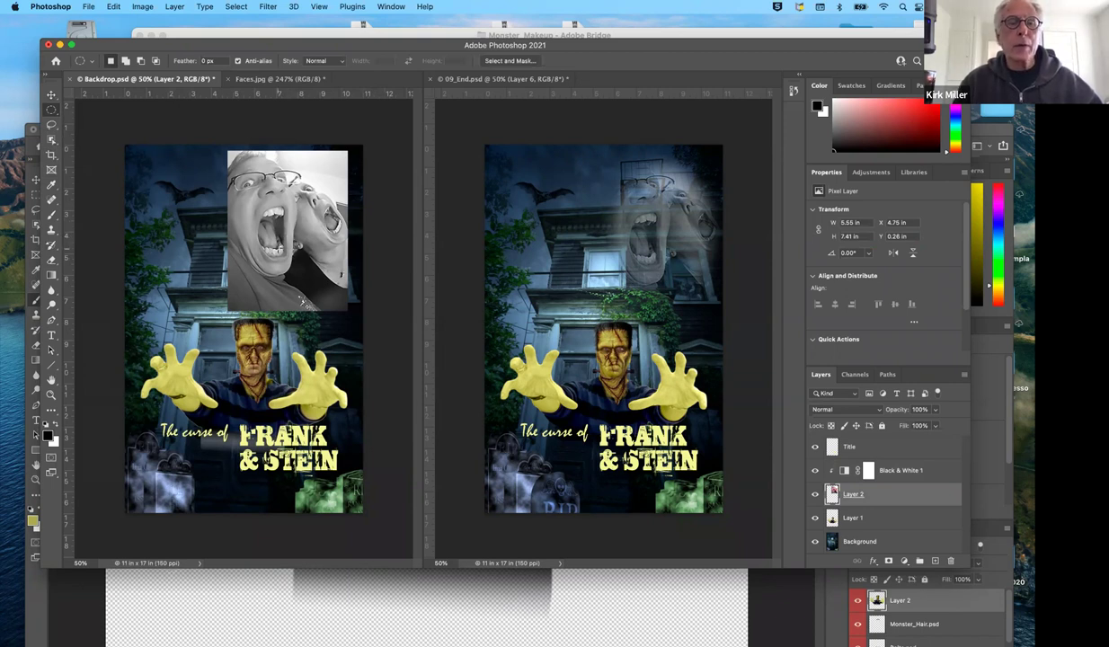
{"action": "left_click_drag", "start_coordinate": [289, 226], "coordinate": [340, 293]}
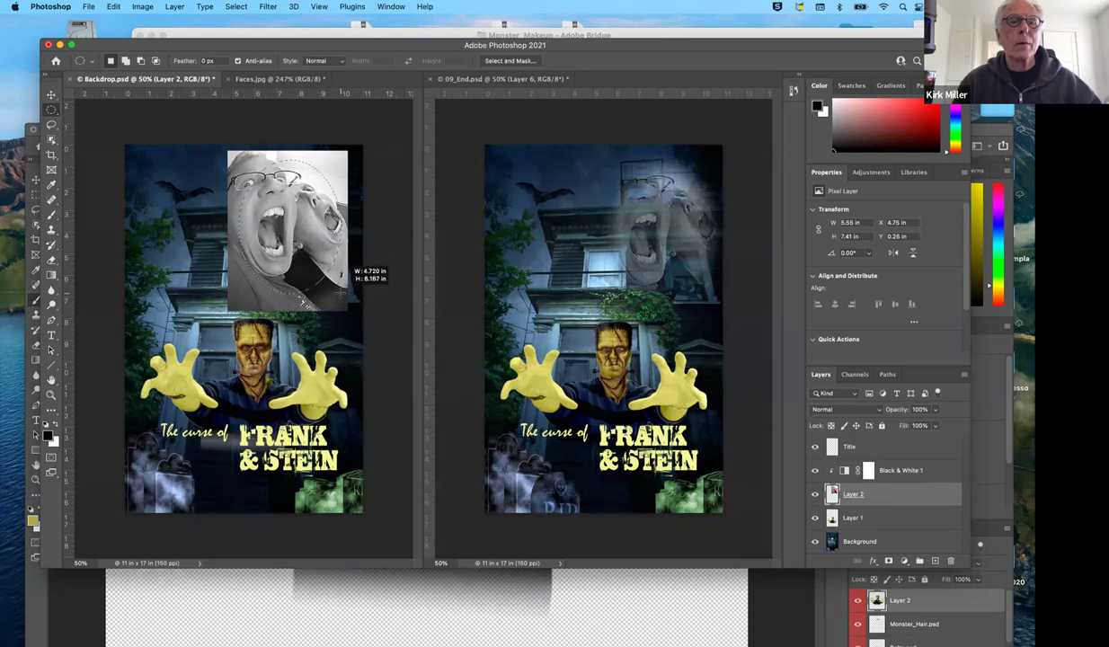
{"action": "left_click_drag", "start_coordinate": [340, 291], "coordinate": [340, 291]}
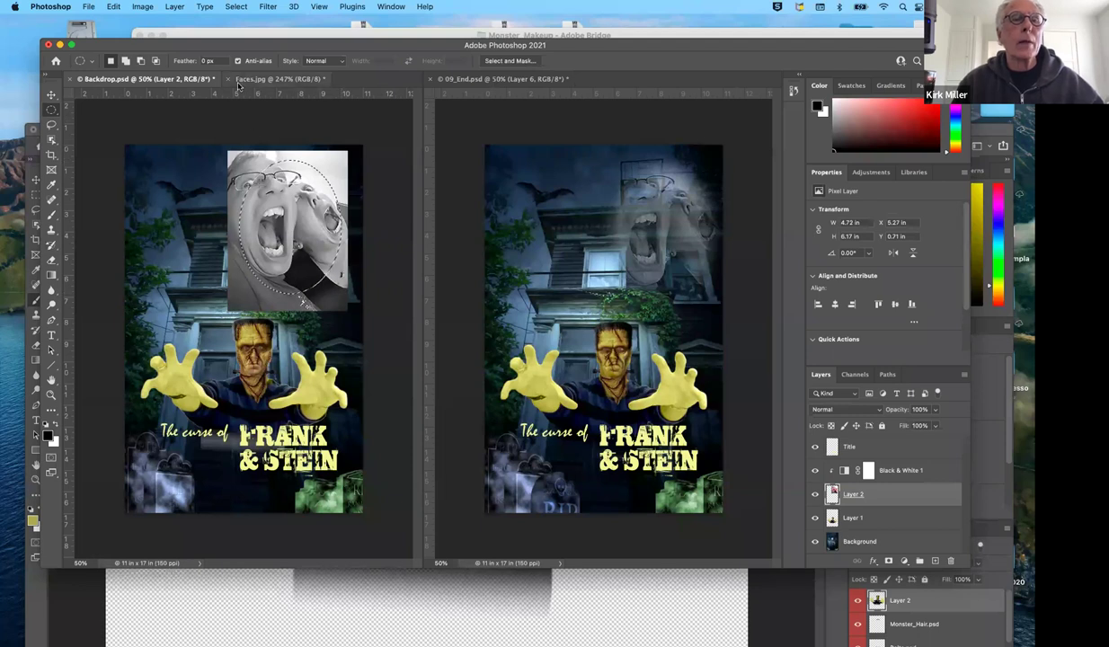
Step: Set the marquee's feather option to 50 px and add a layer mask to Layer 2 from the elliptical selection
{"action": "left_click", "coordinate": [208, 61]}
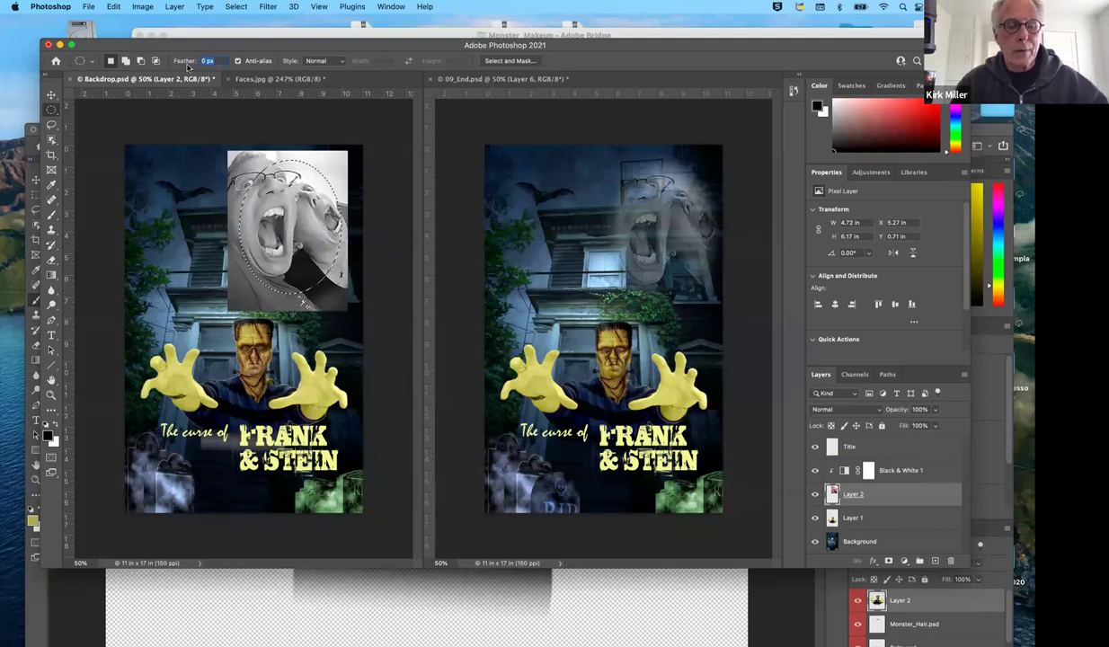
{"action": "type", "text": "50"}
{"action": "key", "text": "Return"}
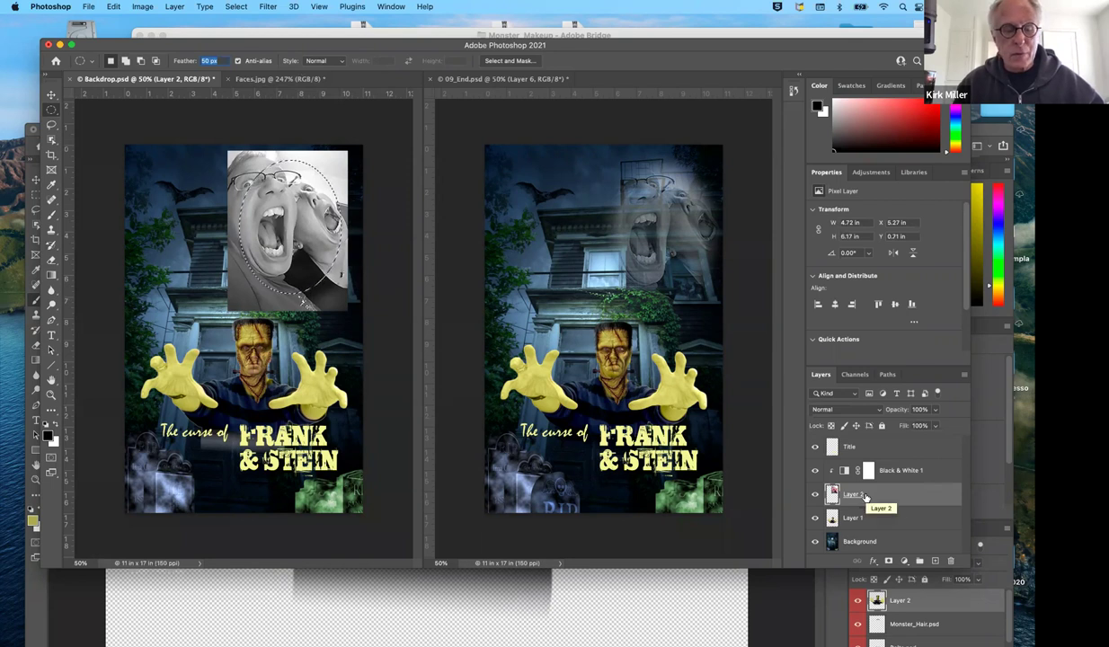
{"action": "left_click", "coordinate": [888, 563]}
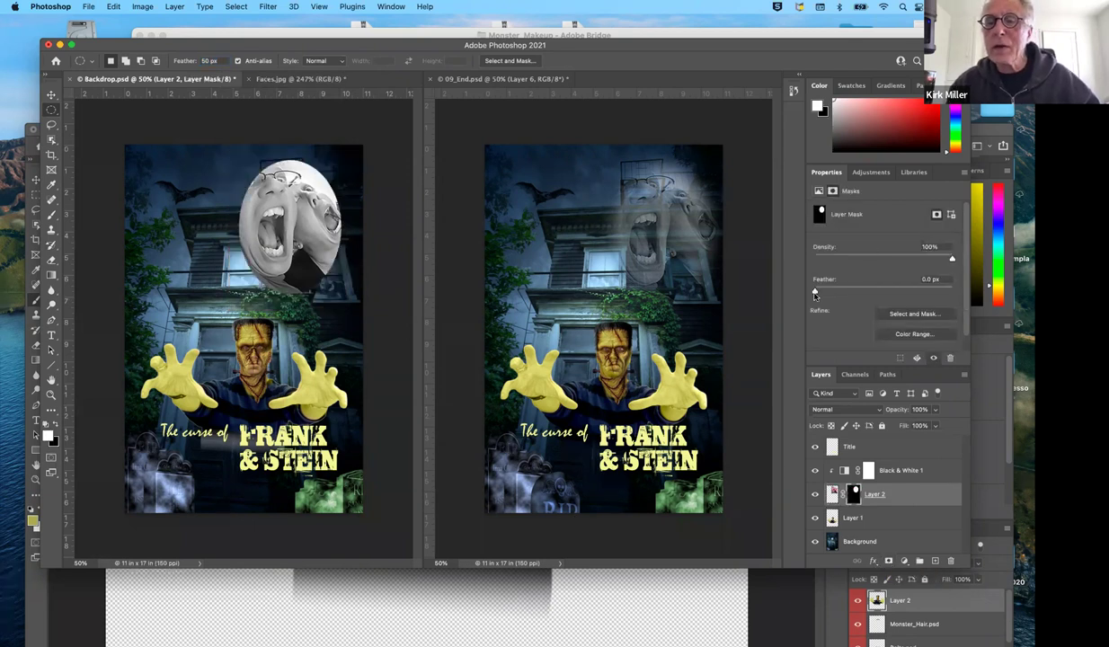
Step: Soften the edge of Layer 2's elliptical mask by setting its feather to about 50 px
{"action": "left_click_drag", "start_coordinate": [814, 292], "coordinate": [832, 289]}
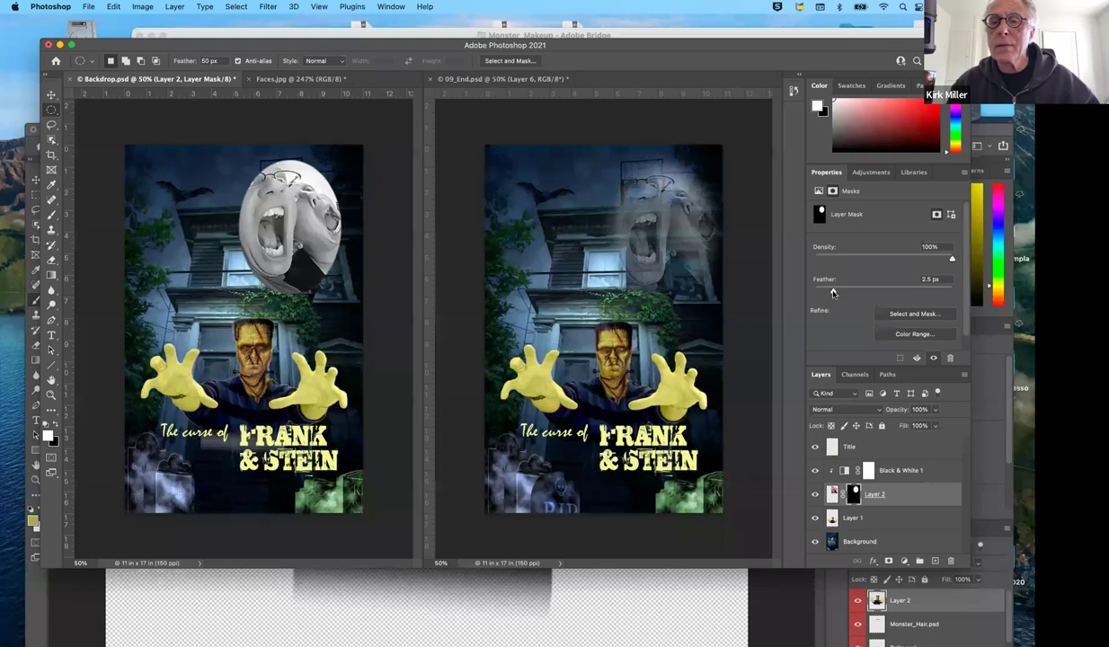
{"action": "left_click_drag", "start_coordinate": [861, 287], "coordinate": [885, 287]}
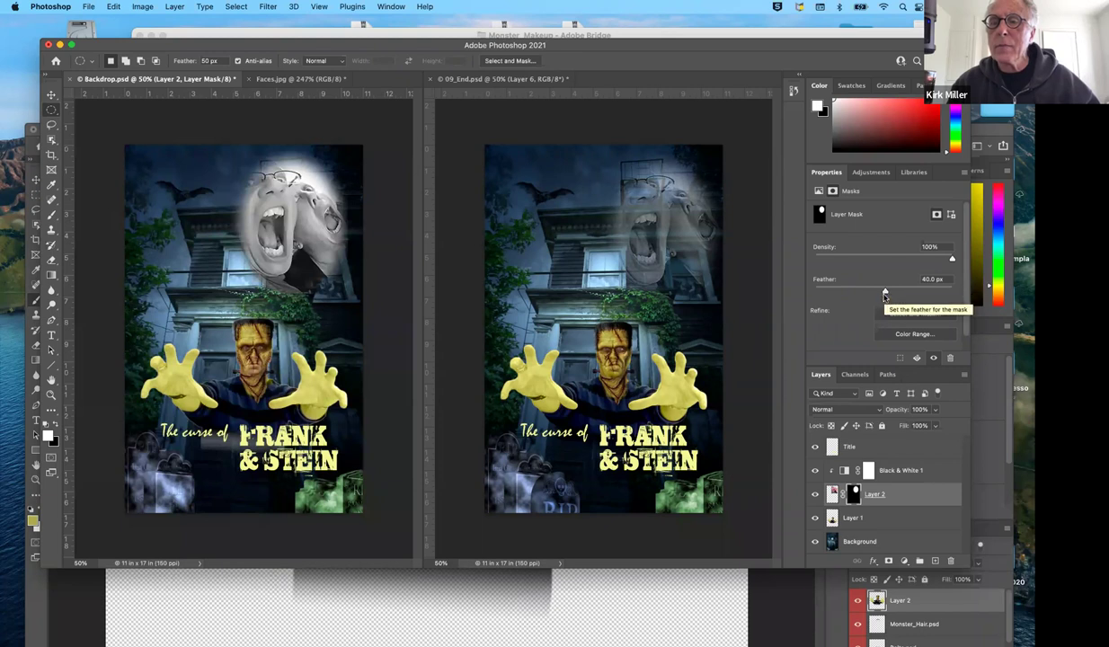
{"action": "left_click_drag", "start_coordinate": [885, 294], "coordinate": [889, 290]}
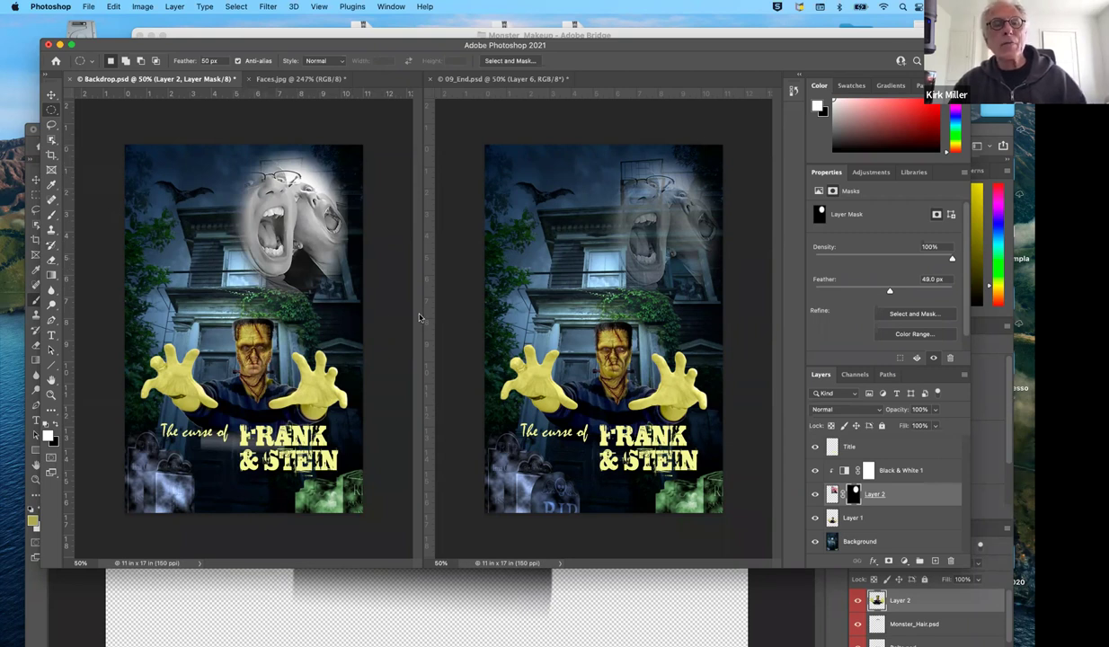
{"action": "left_click_drag", "start_coordinate": [889, 292], "coordinate": [771, 278]}
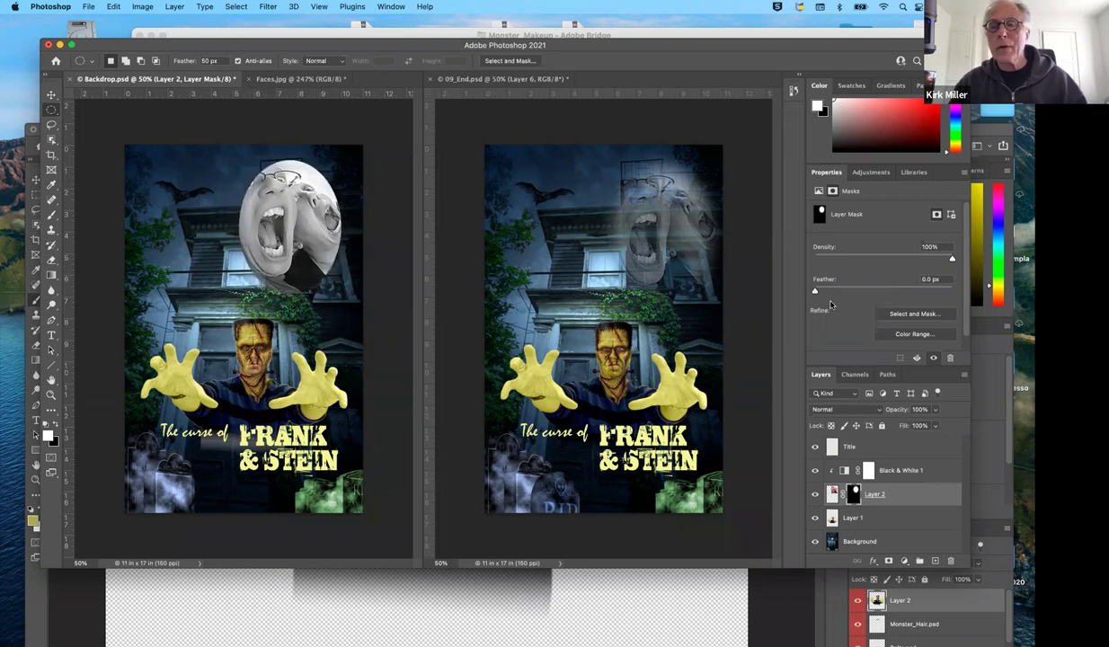
{"action": "left_click_drag", "start_coordinate": [815, 293], "coordinate": [891, 287]}
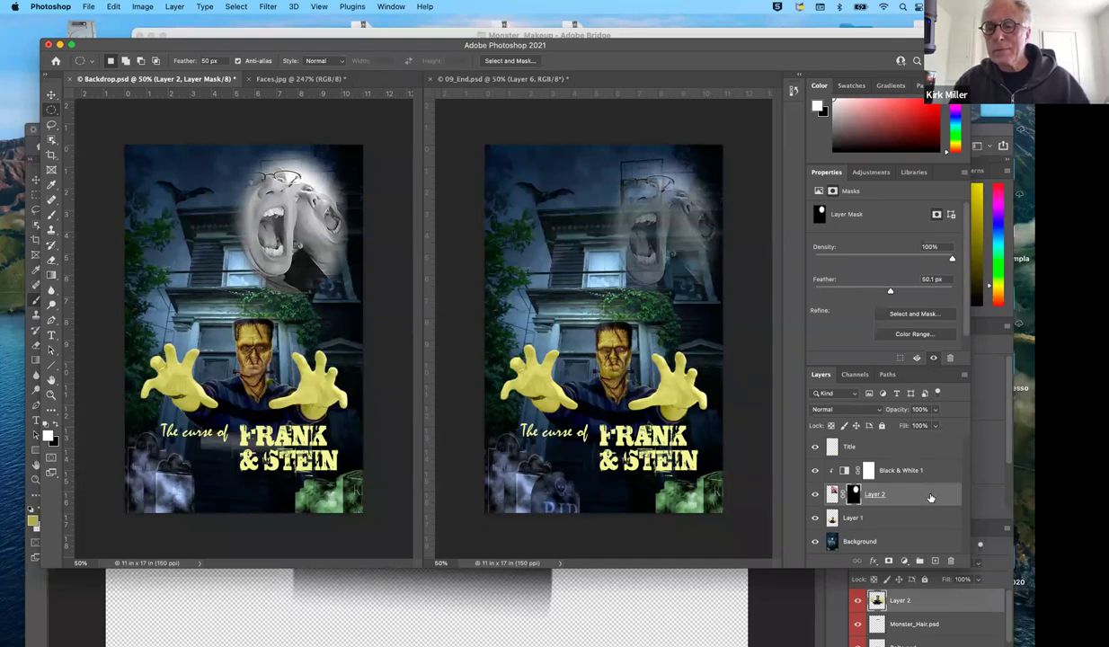
Step: Target Layer 2's image instead of its mask and lower the layer's opacity to 49%
{"action": "key", "text": "super+2"}
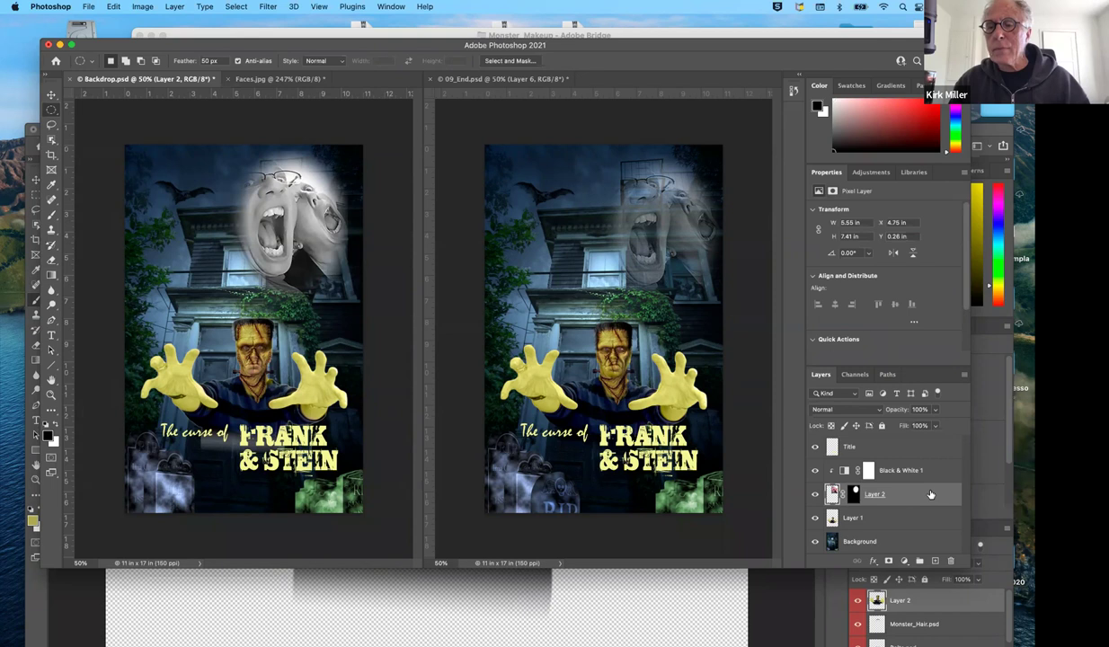
{"action": "left_click", "coordinate": [935, 410]}
{"action": "left_click_drag", "start_coordinate": [935, 425], "coordinate": [908, 425]}
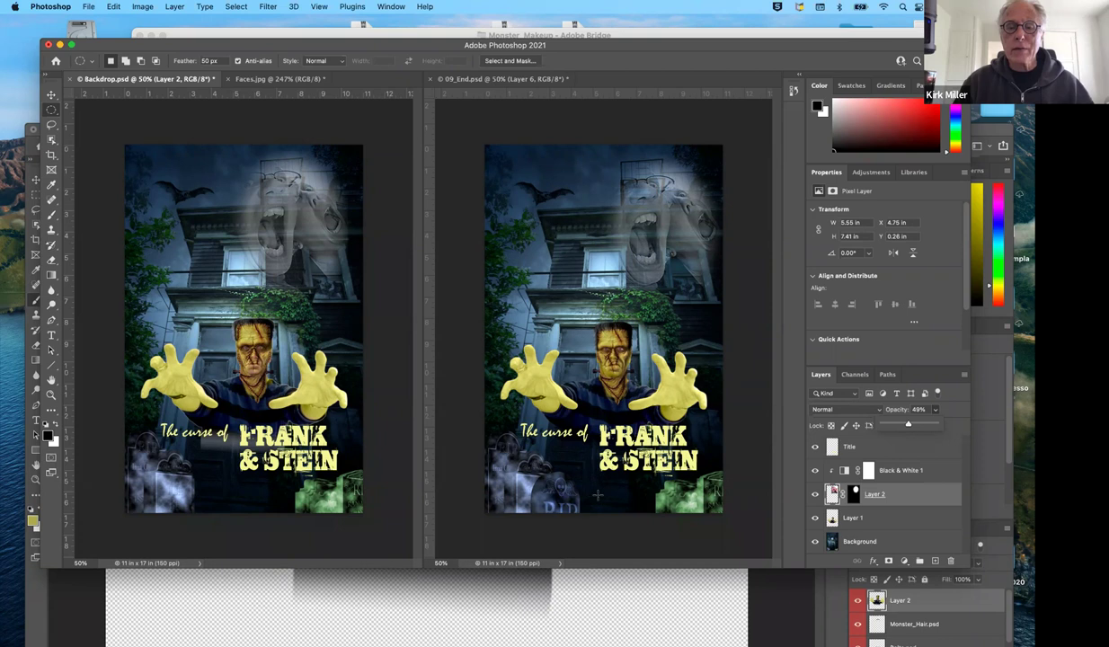
Step: In 09_End.psd, move the RIP tombstone layer up over the house and back down to the poster's lower edge
{"action": "left_click", "coordinate": [562, 481]}
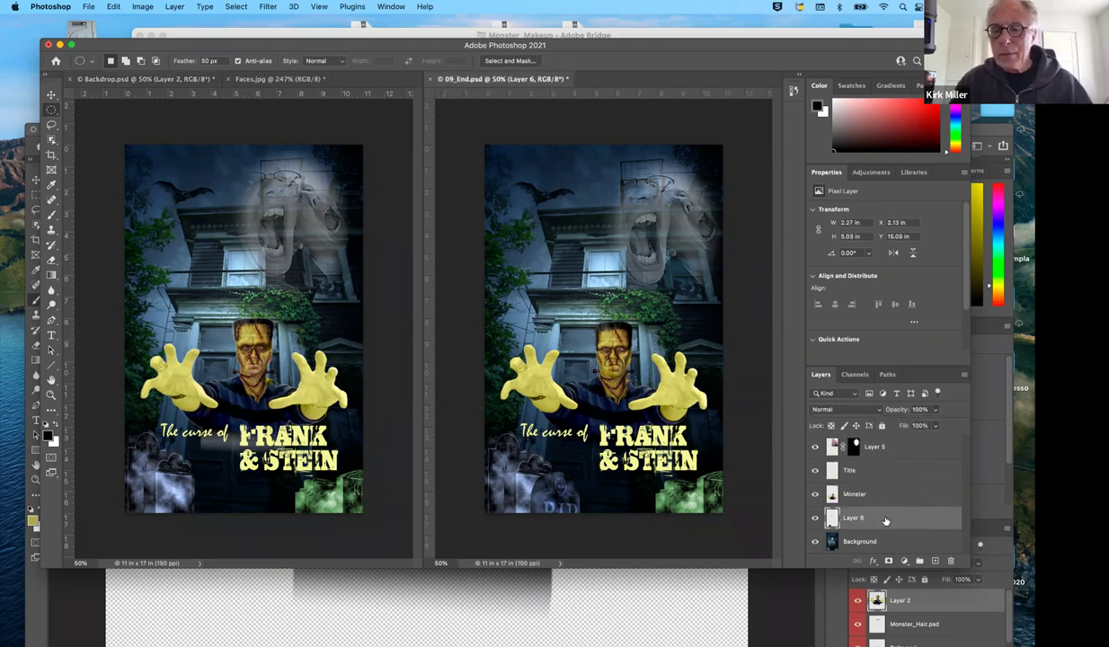
{"action": "left_click", "coordinate": [815, 519]}
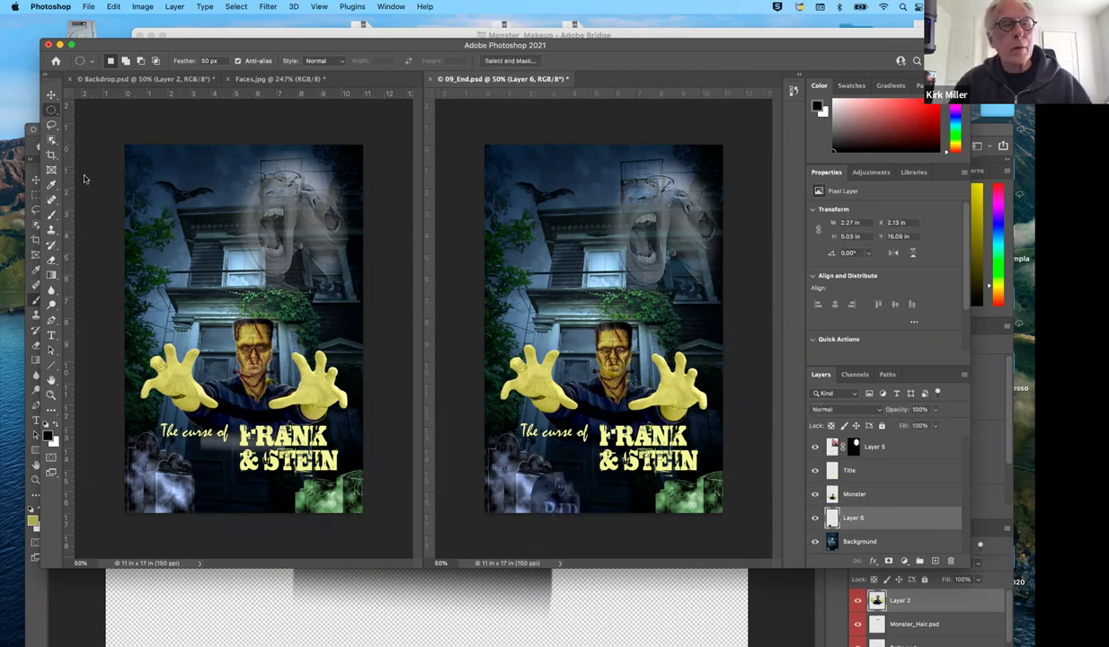
{"action": "left_click", "coordinate": [52, 94]}
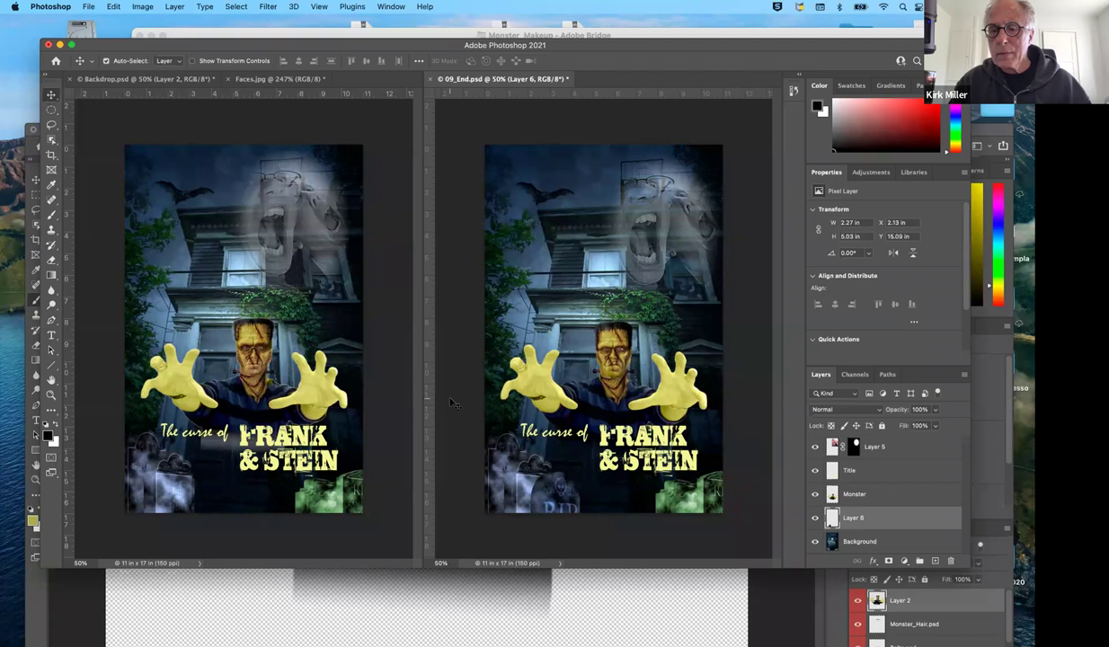
{"action": "left_click_drag", "start_coordinate": [536, 484], "coordinate": [585, 206]}
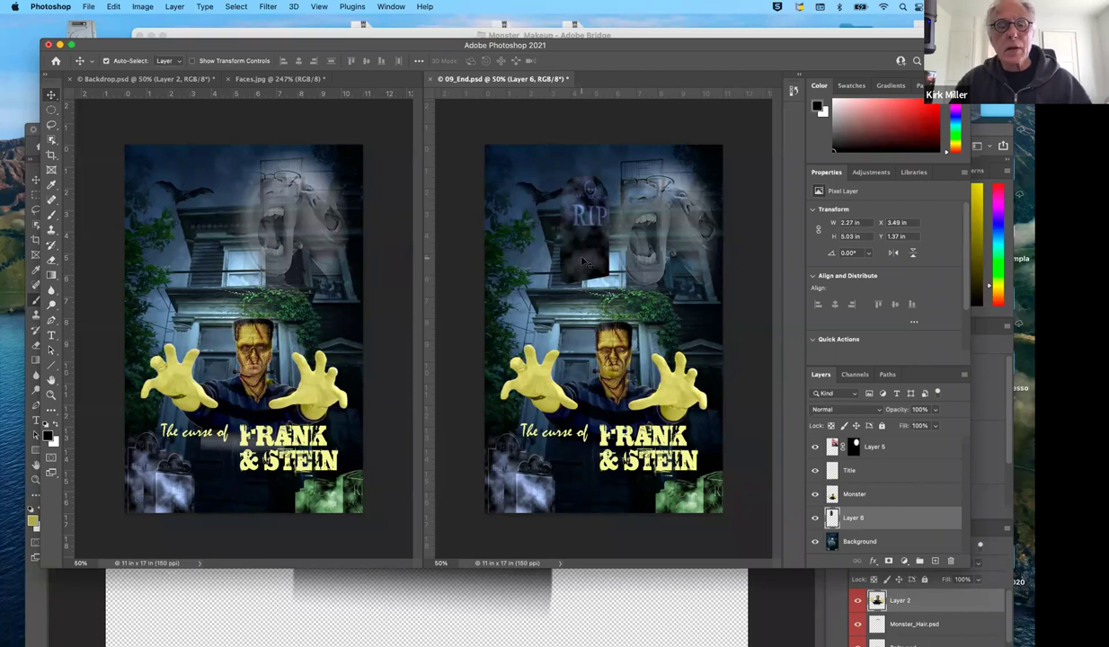
{"action": "left_click_drag", "start_coordinate": [580, 215], "coordinate": [555, 508]}
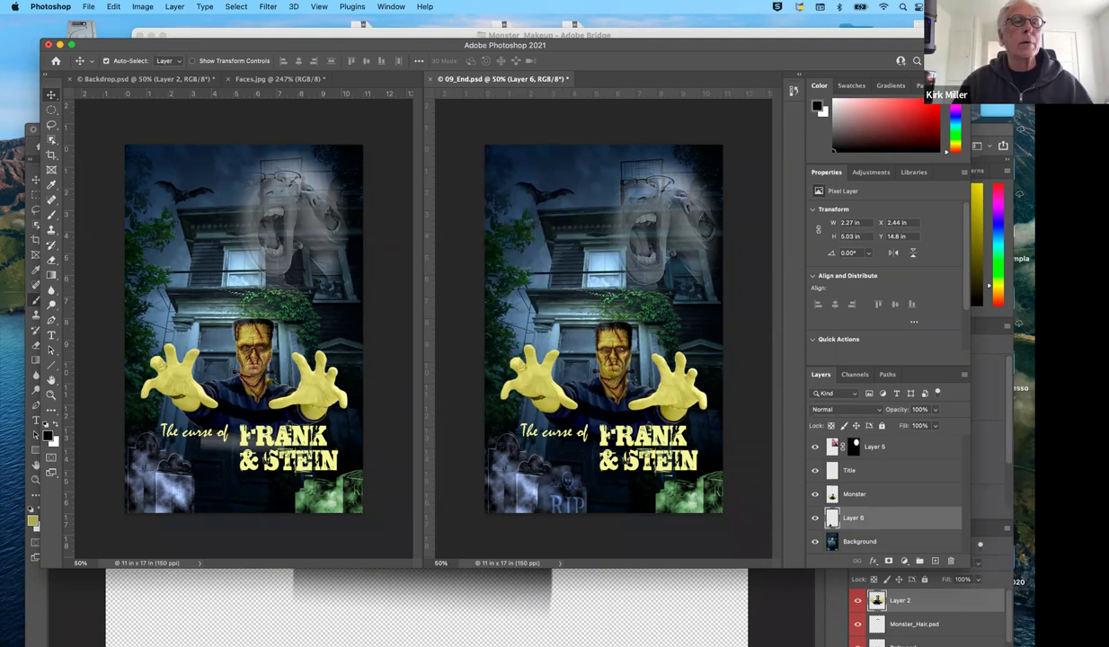
Step: Open the tombstone file T1.psd from the Lesson09 folder
{"action": "left_click", "coordinate": [88, 7]}
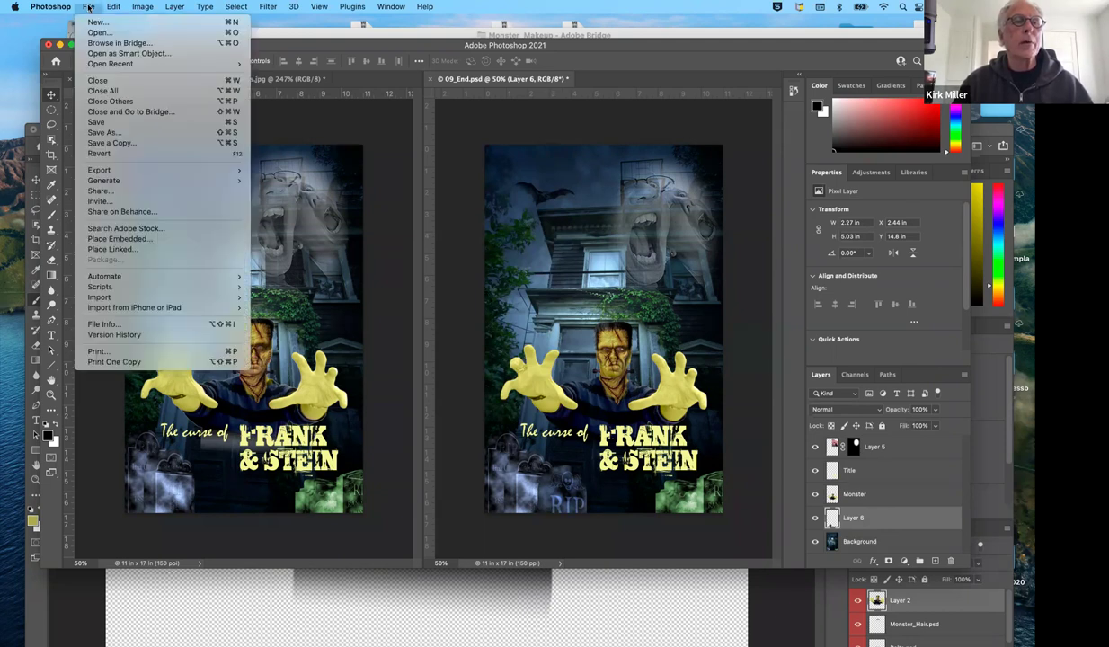
{"action": "left_click", "coordinate": [90, 32]}
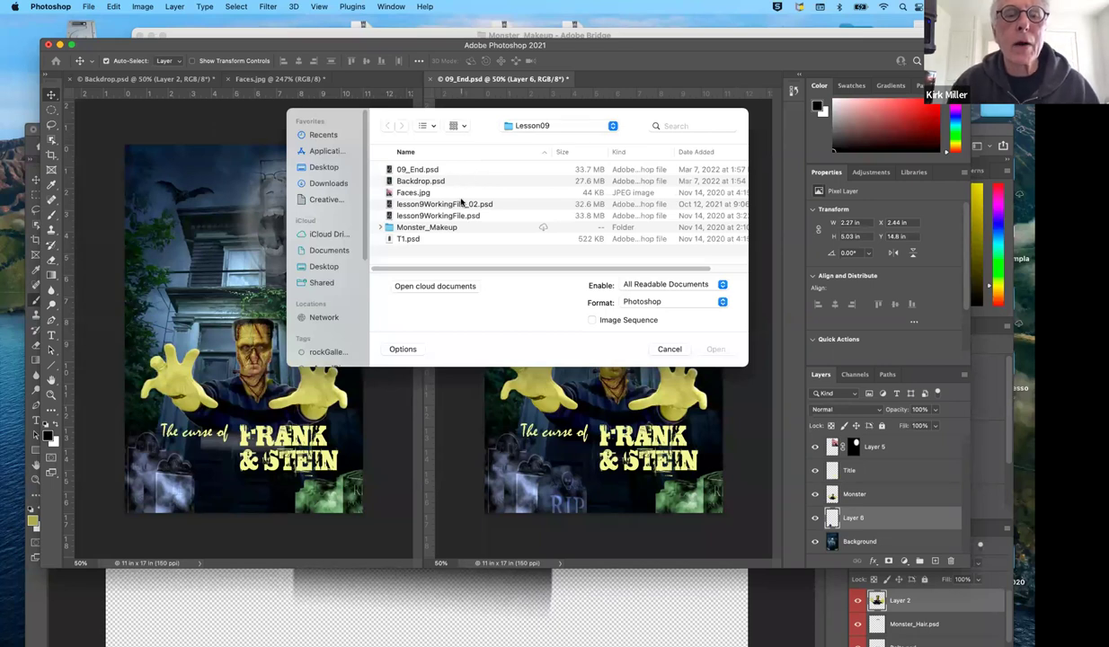
{"action": "left_click", "coordinate": [426, 240]}
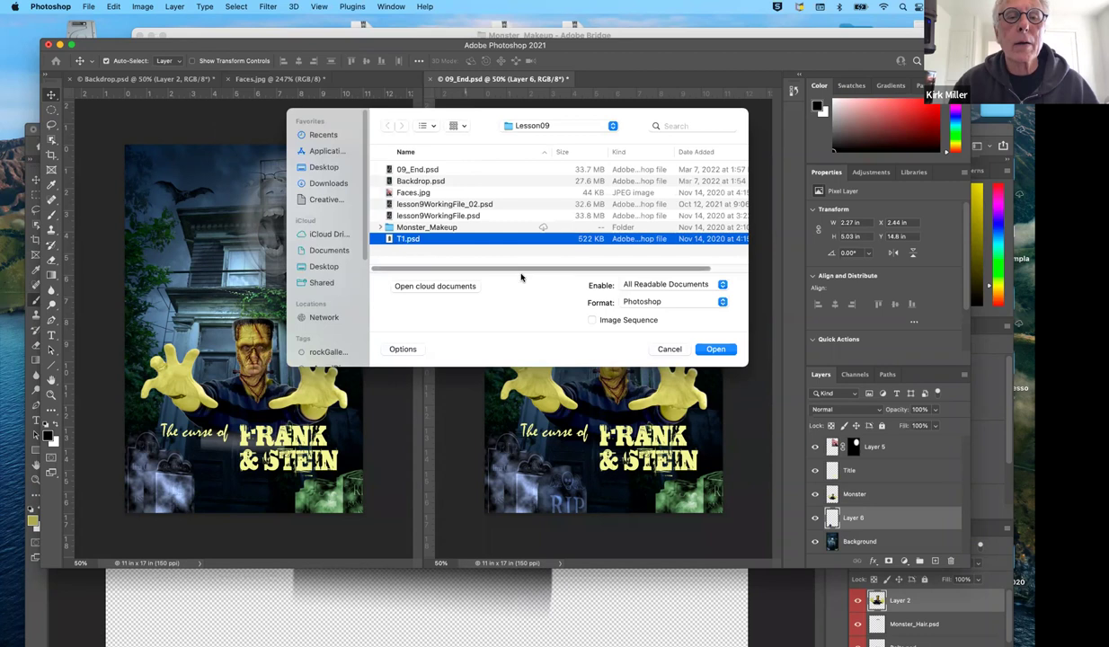
{"action": "left_click", "coordinate": [728, 351]}
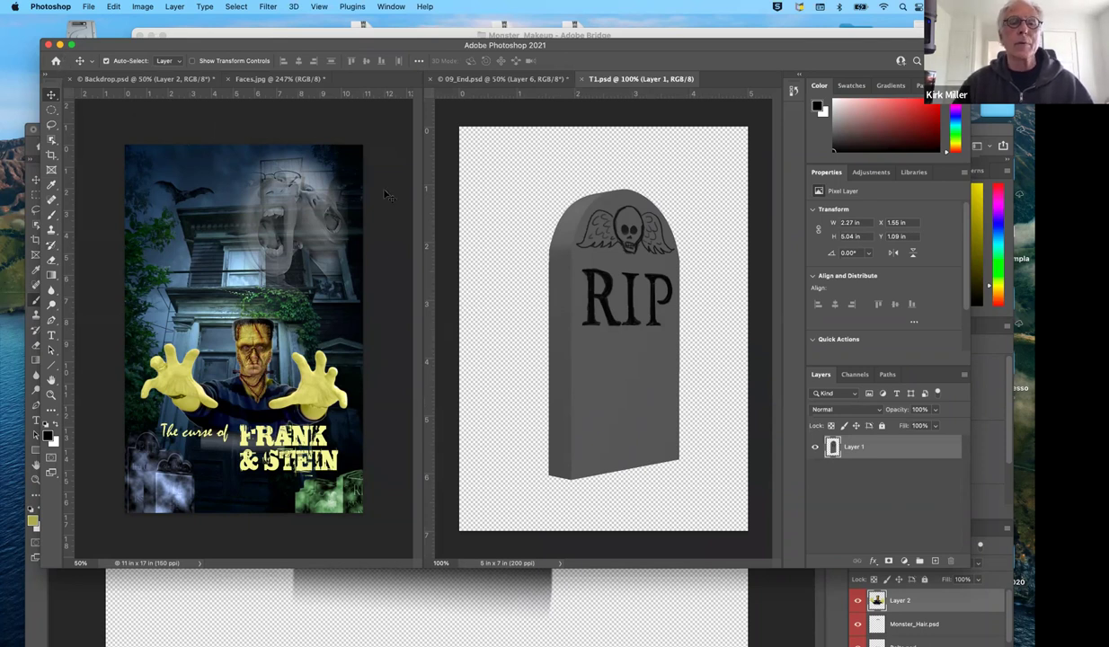
Step: Try the RIP tombstone from T1.psd as a layer directly above Layer 2 in Backdrop.psd, accepting the colour conversion, then delete that layer
{"action": "left_click_drag", "start_coordinate": [596, 225], "coordinate": [249, 106]}
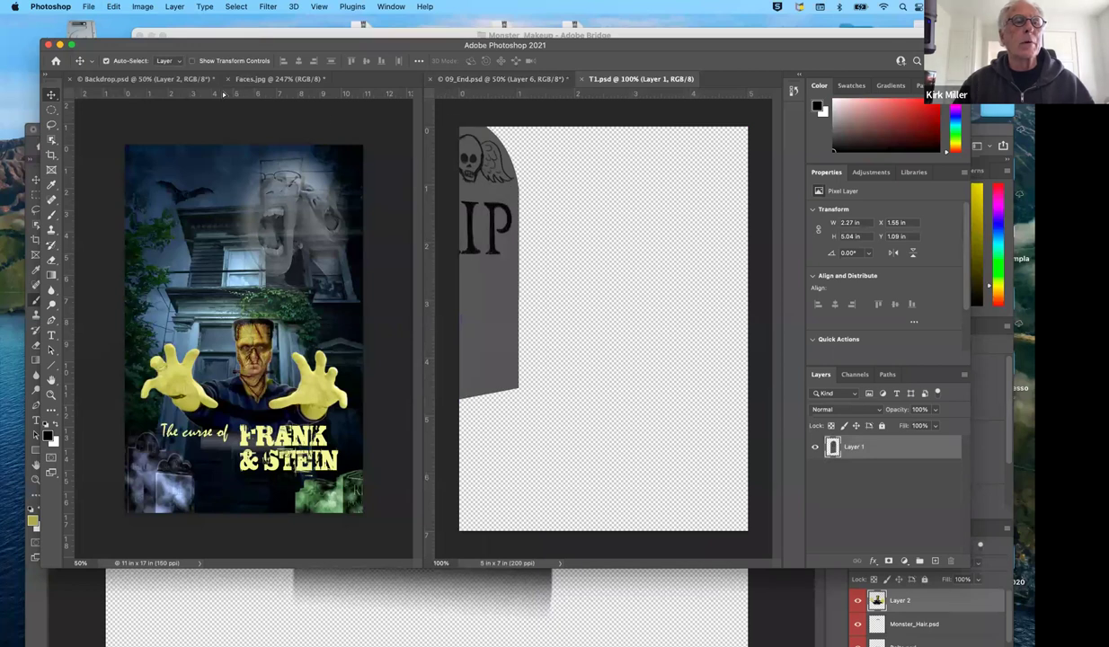
{"action": "left_click_drag", "start_coordinate": [196, 80], "coordinate": [196, 79]}
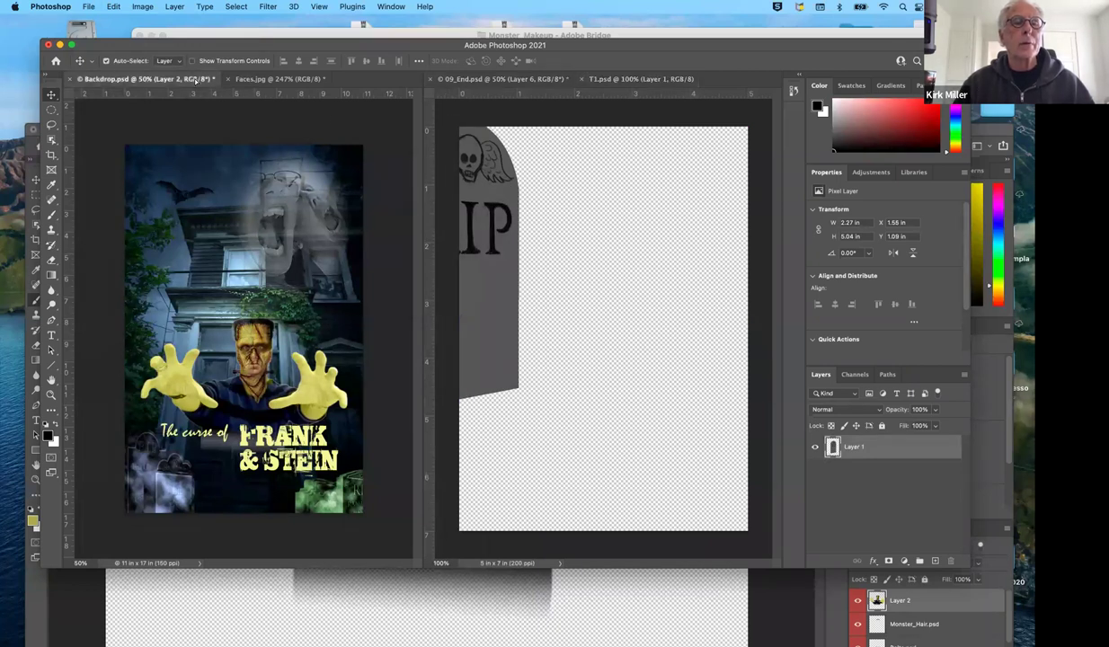
{"action": "left_click_drag", "start_coordinate": [207, 126], "coordinate": [207, 126]}
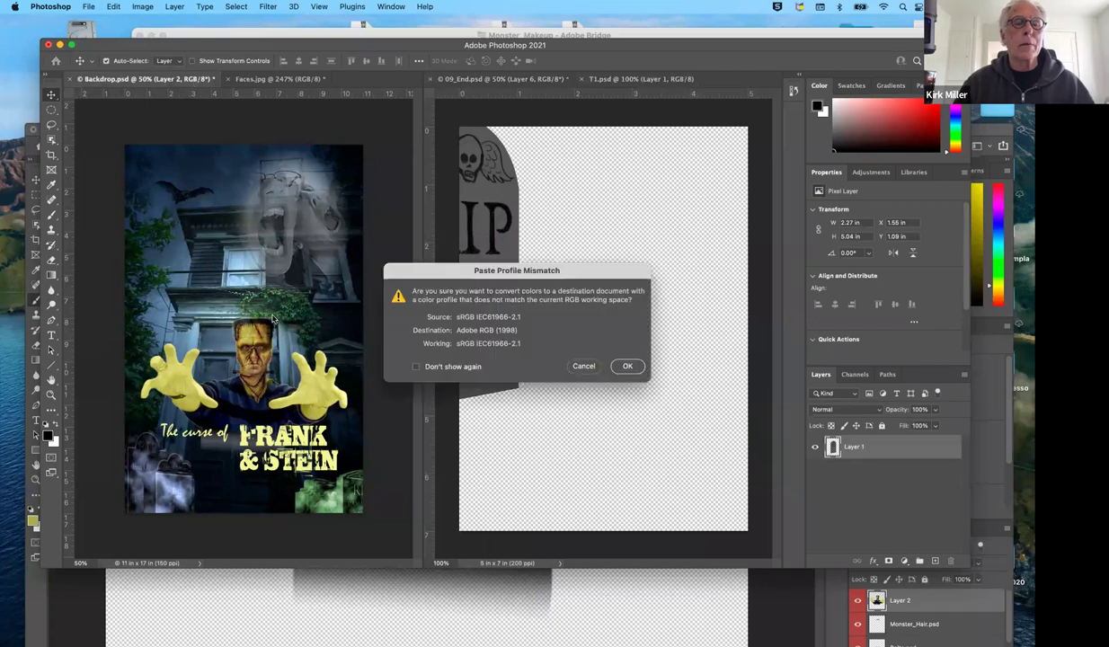
{"action": "left_click", "coordinate": [620, 356]}
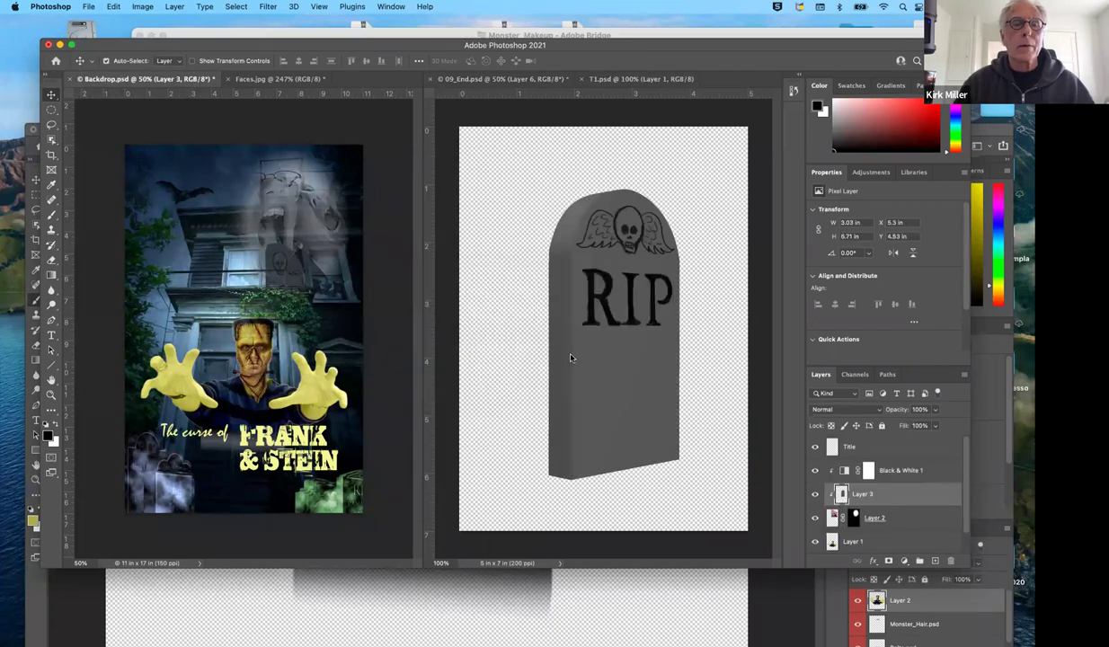
{"action": "left_click_drag", "start_coordinate": [281, 261], "coordinate": [261, 408]}
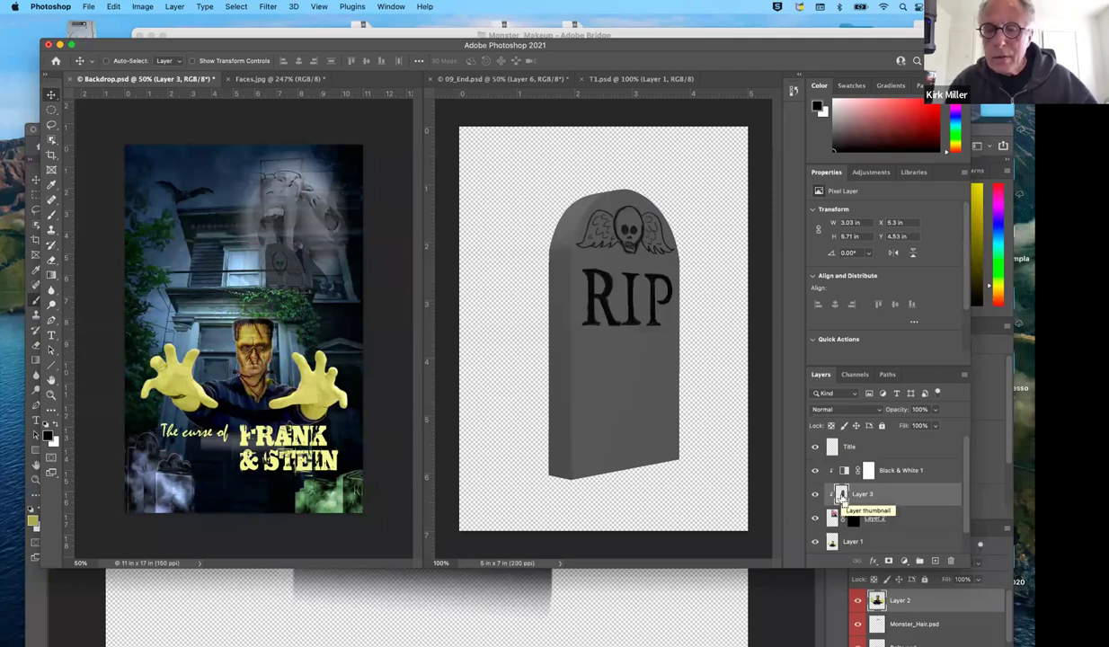
{"action": "key", "text": "Delete"}
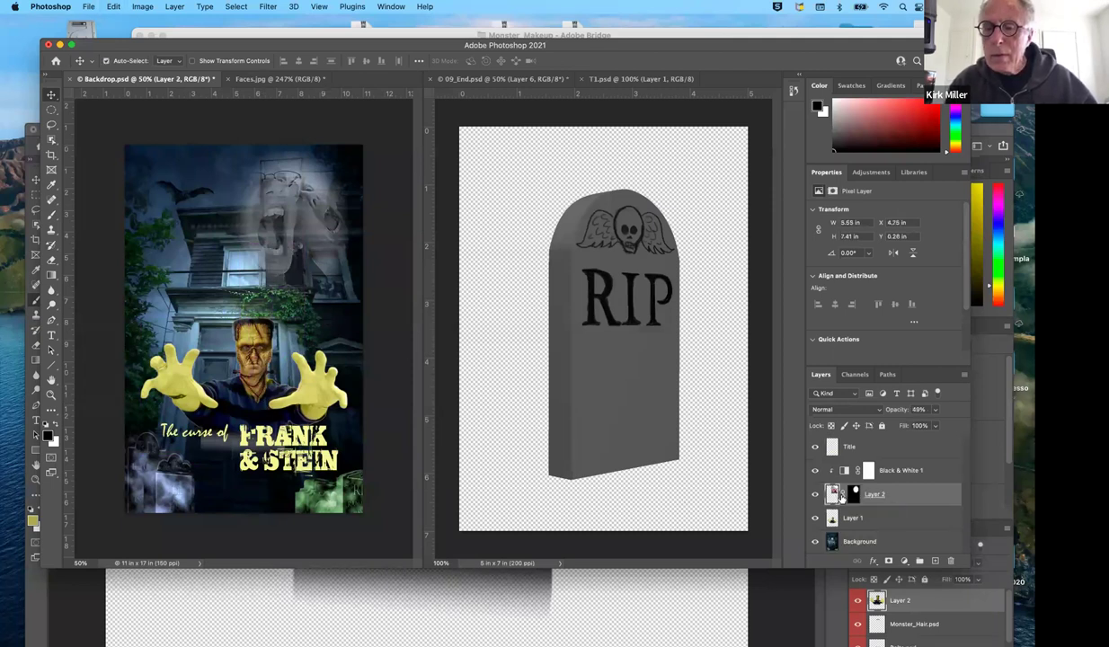
Step: Add the RIP tombstone from T1.psd to Backdrop.psd as a new layer above the Title layer, accepting the colour conversion
{"action": "left_click", "coordinate": [895, 451]}
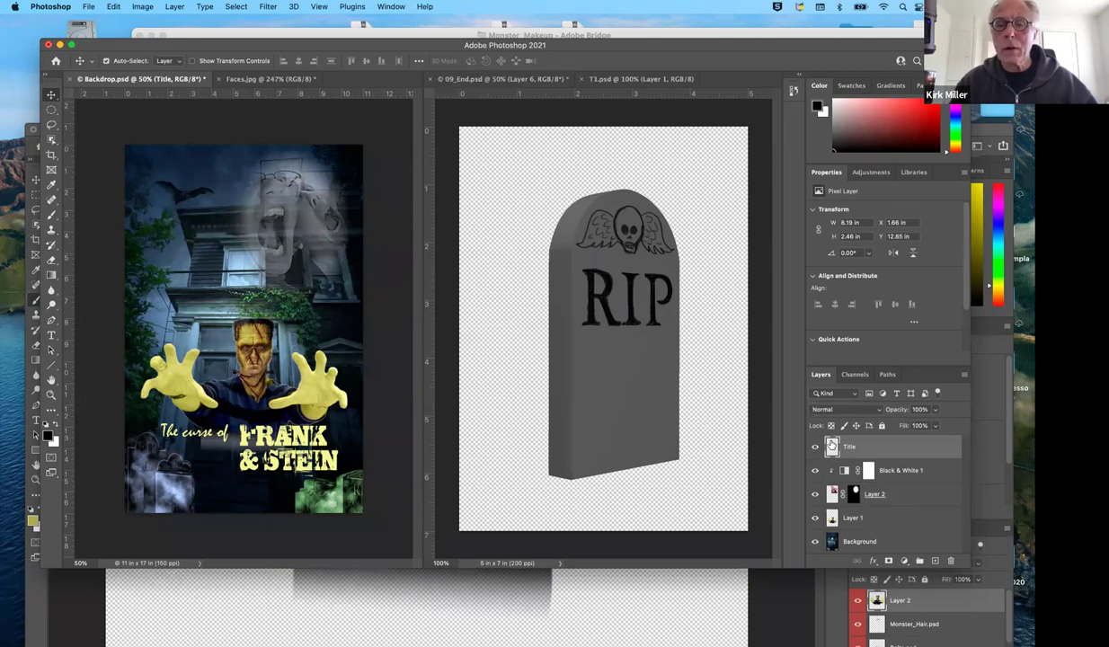
{"action": "left_click", "coordinate": [611, 279]}
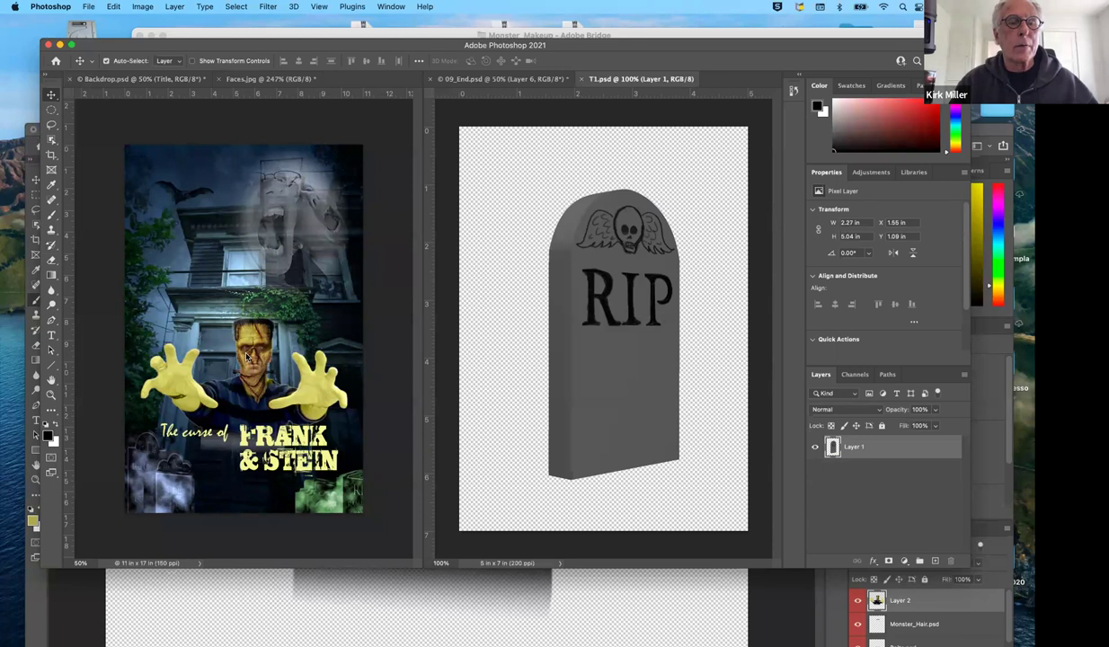
{"action": "left_click_drag", "start_coordinate": [588, 266], "coordinate": [237, 118]}
{"action": "left_click_drag", "start_coordinate": [159, 79], "coordinate": [159, 79]}
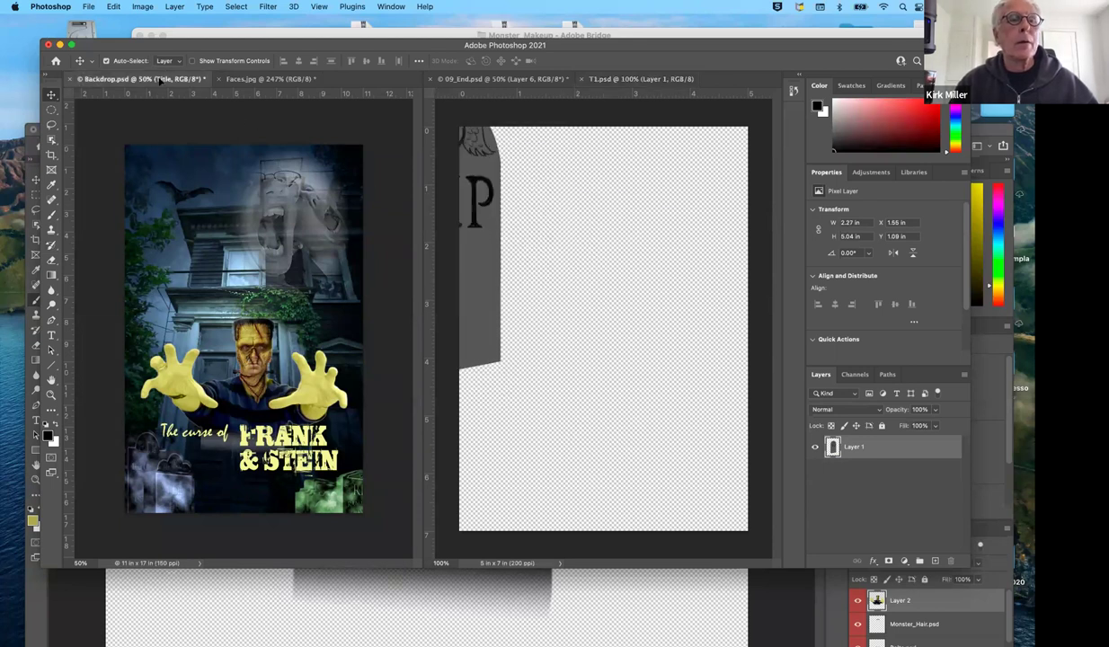
{"action": "left_click_drag", "start_coordinate": [192, 222], "coordinate": [191, 222]}
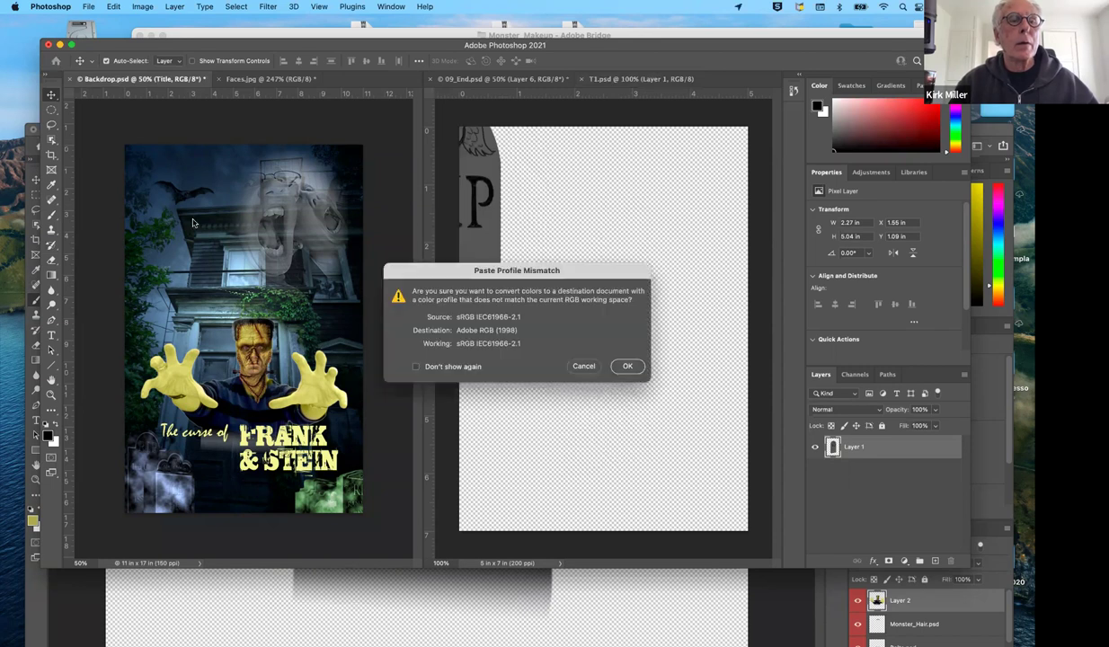
{"action": "left_click", "coordinate": [626, 366]}
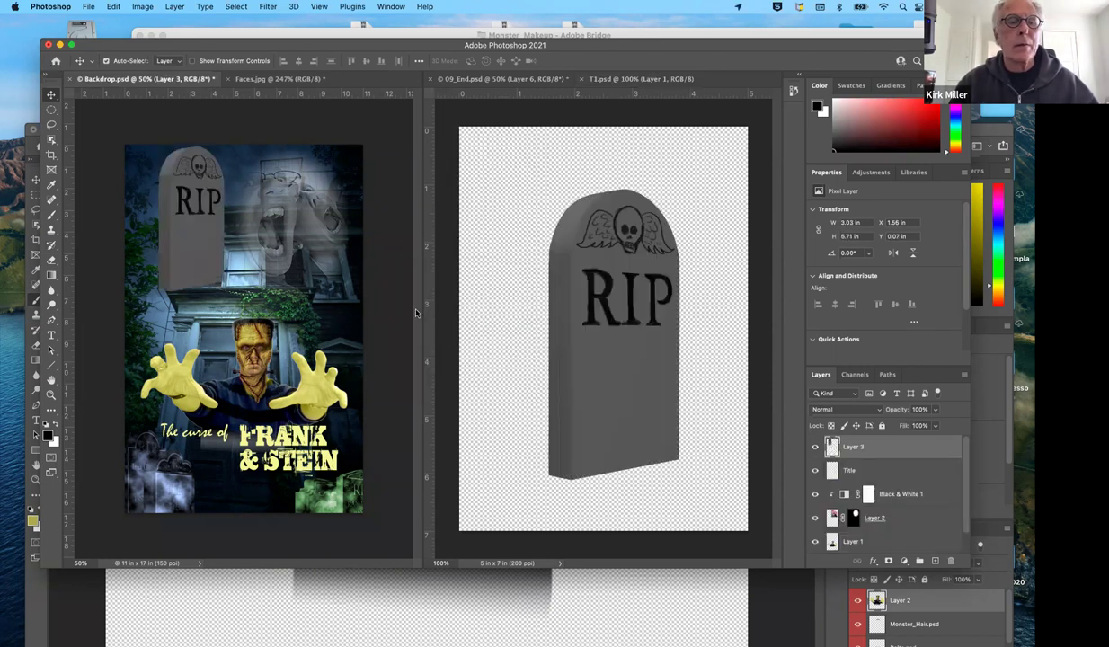
Step: Try the tombstone at the poster's lower edge, undo that move, and place it over the house at X 3.23 in, Y 0.96 in
{"action": "left_click_drag", "start_coordinate": [182, 236], "coordinate": [207, 527]}
{"action": "key", "text": "super+z"}
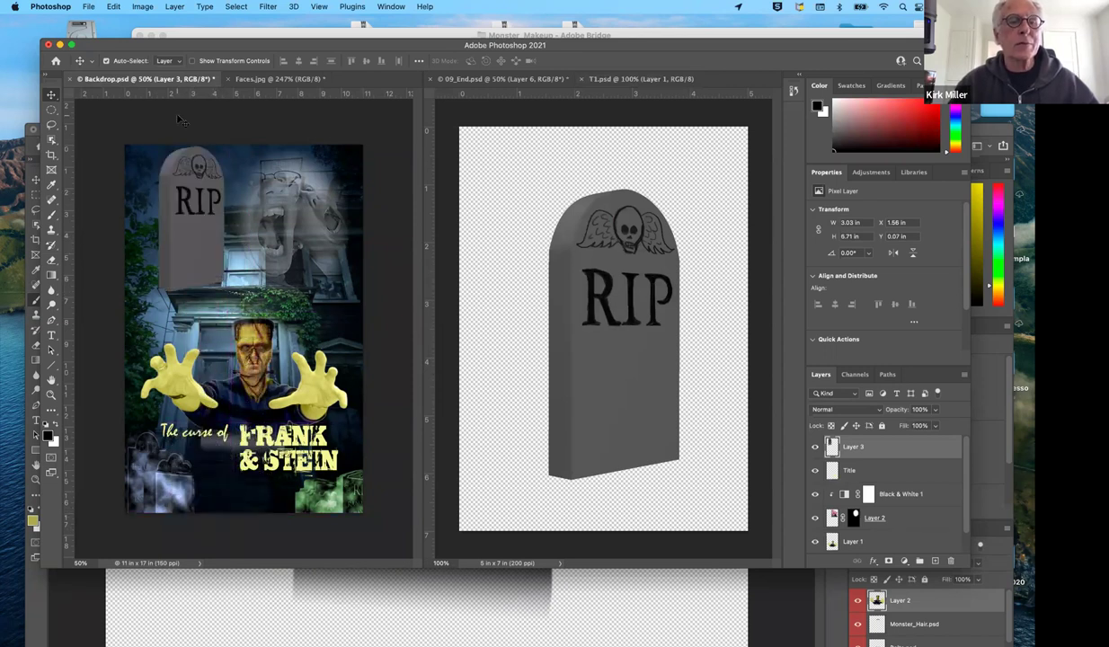
{"action": "left_click_drag", "start_coordinate": [185, 162], "coordinate": [222, 187]}
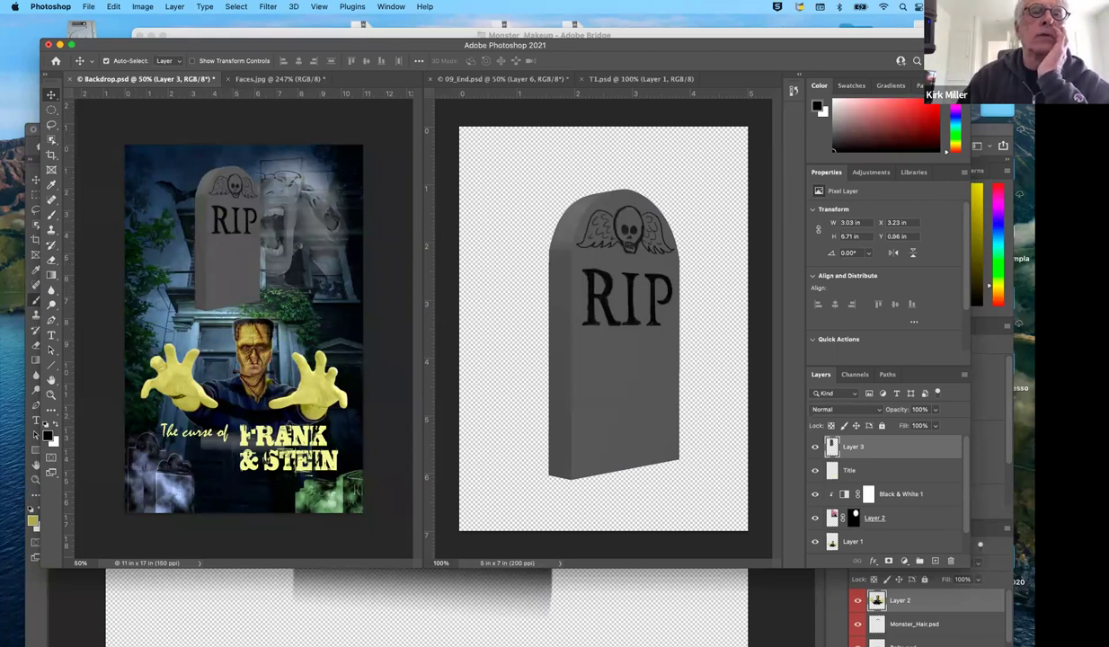
{"action": "left_click", "coordinate": [269, 7]}
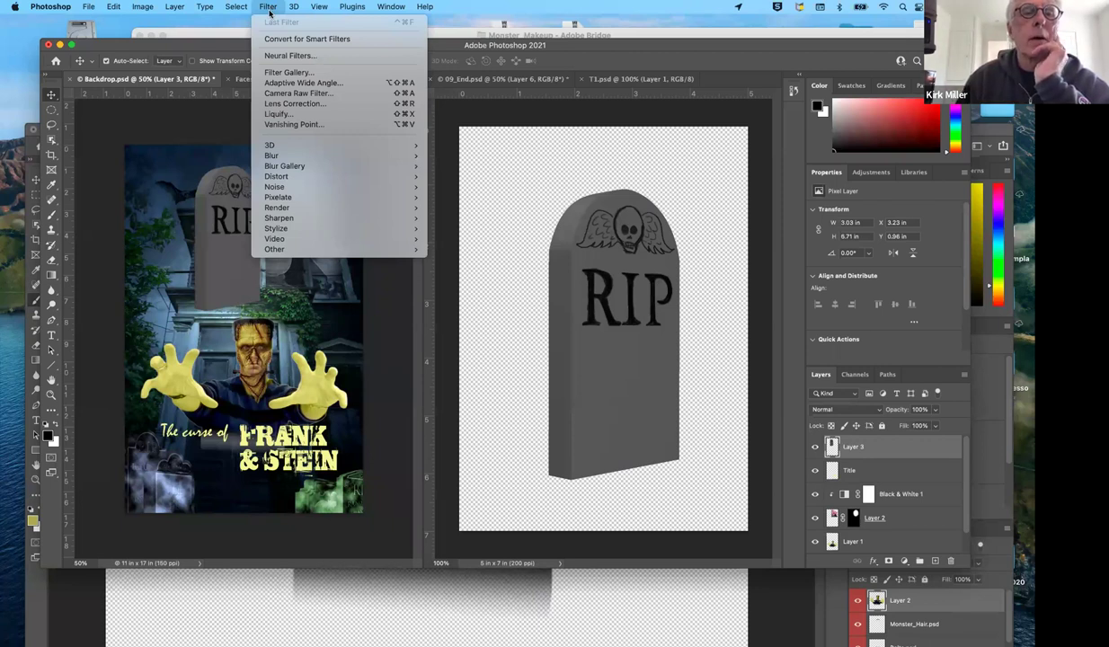
{"action": "mouse_move", "coordinate": [279, 200]}
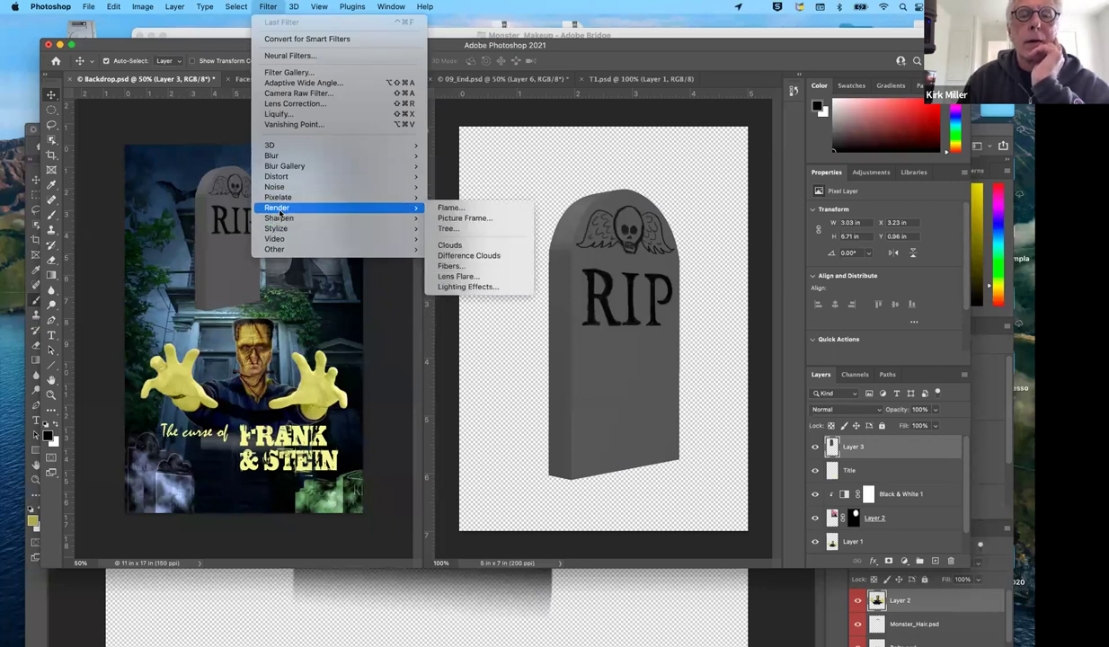
{"action": "left_click", "coordinate": [268, 7]}
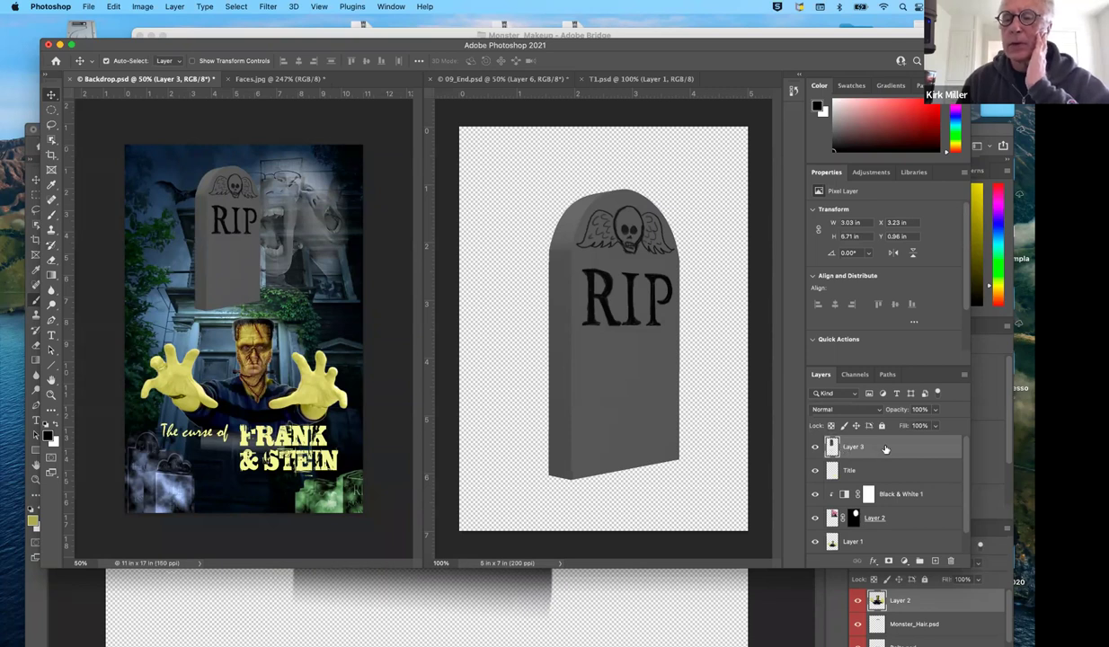
Step: Duplicate the tombstone's Layer 3 and hide the original layer beneath the copy
{"action": "key", "text": "super+j"}
{"action": "left_click_drag", "start_coordinate": [885, 447], "coordinate": [935, 559]}
{"action": "left_click", "coordinate": [815, 470]}
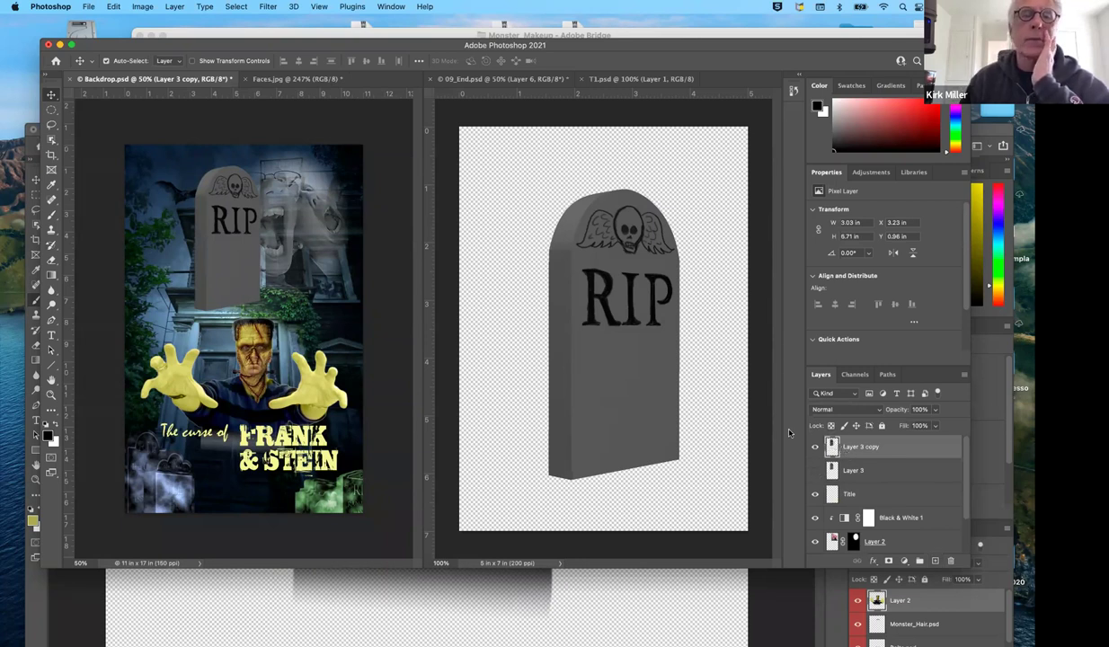
Step: Convert the duplicated tombstone layer, Layer 3 copy, to a Smart Object
{"action": "left_click", "coordinate": [169, 7]}
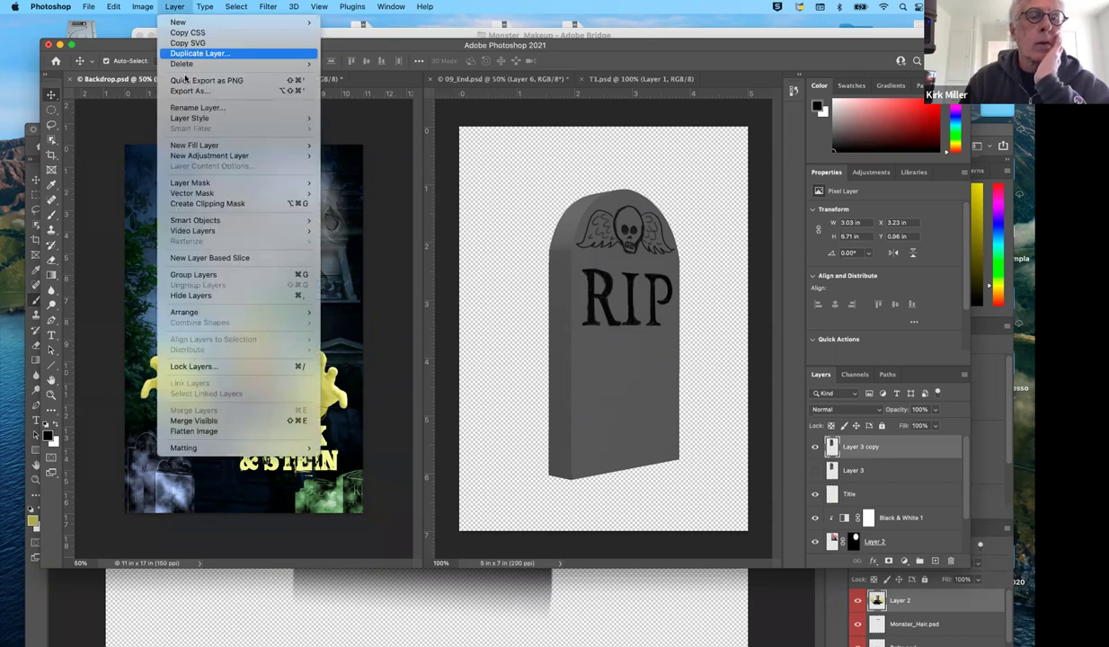
{"action": "mouse_move", "coordinate": [213, 222]}
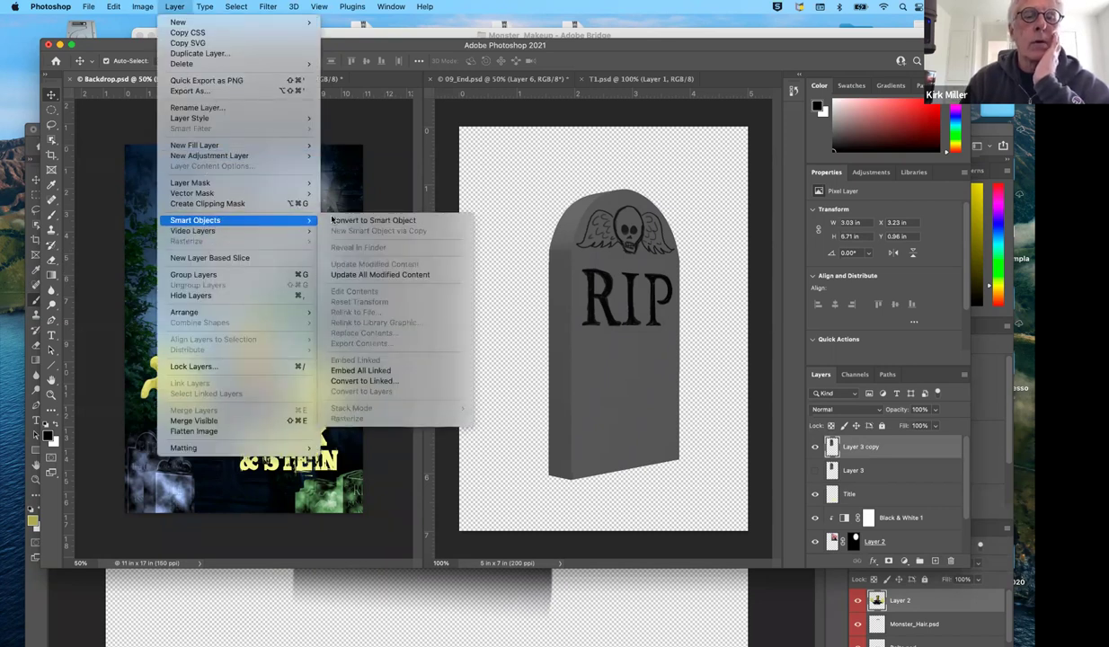
{"action": "left_click", "coordinate": [343, 223]}
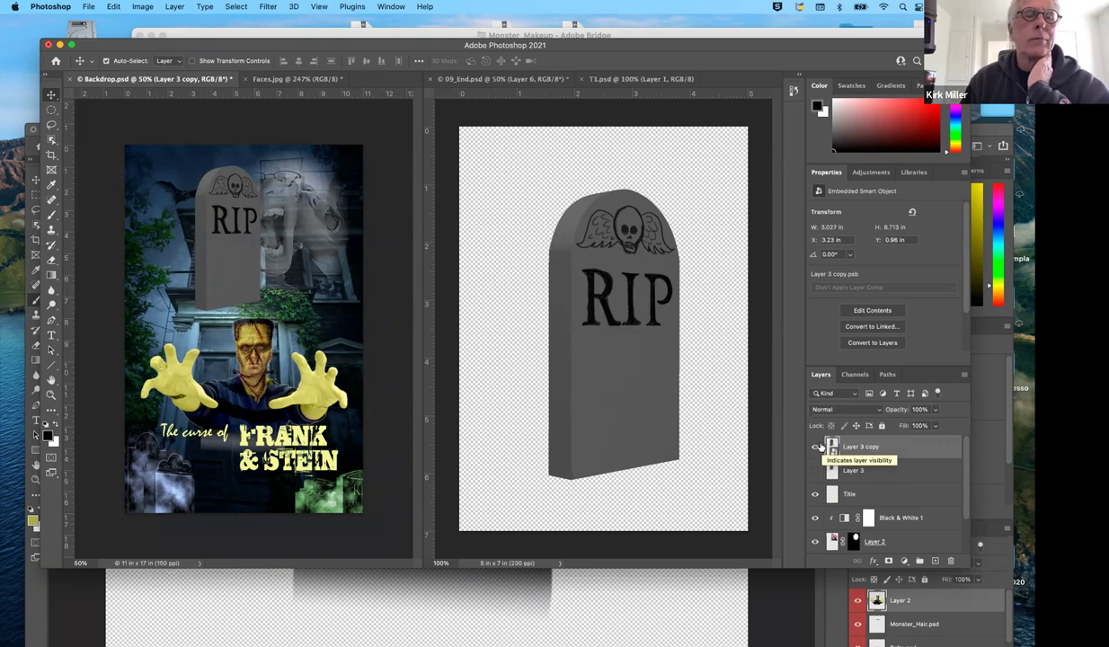
Step: Try the Clouds render filter on Layer 3 copy without any selection, then undo it
{"action": "left_click", "coordinate": [267, 7]}
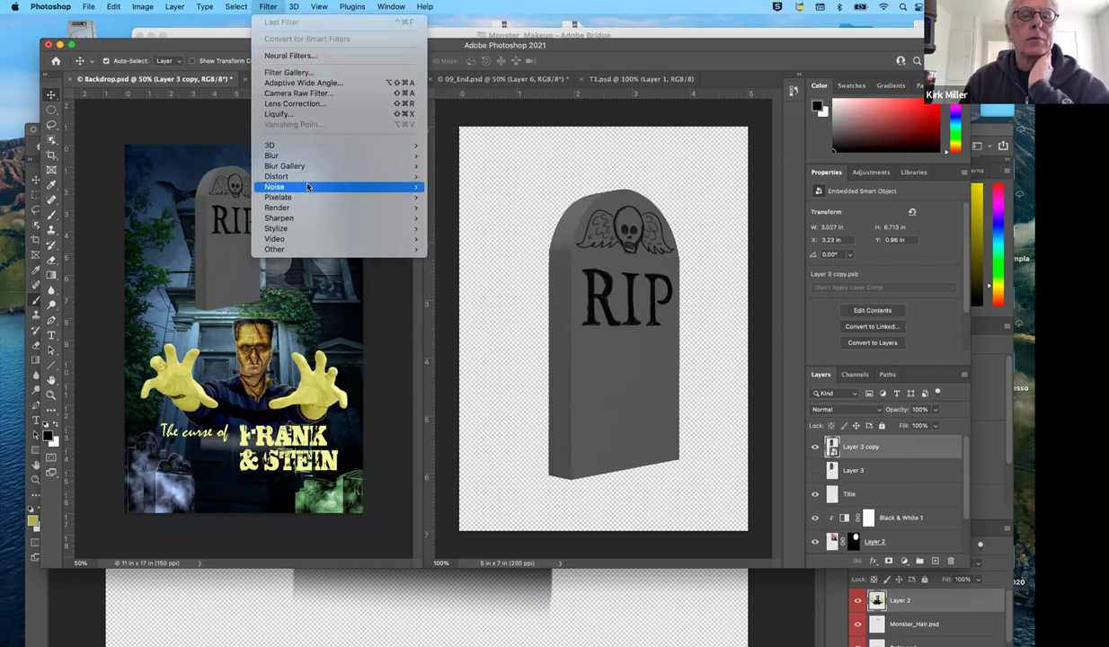
{"action": "mouse_move", "coordinate": [311, 210]}
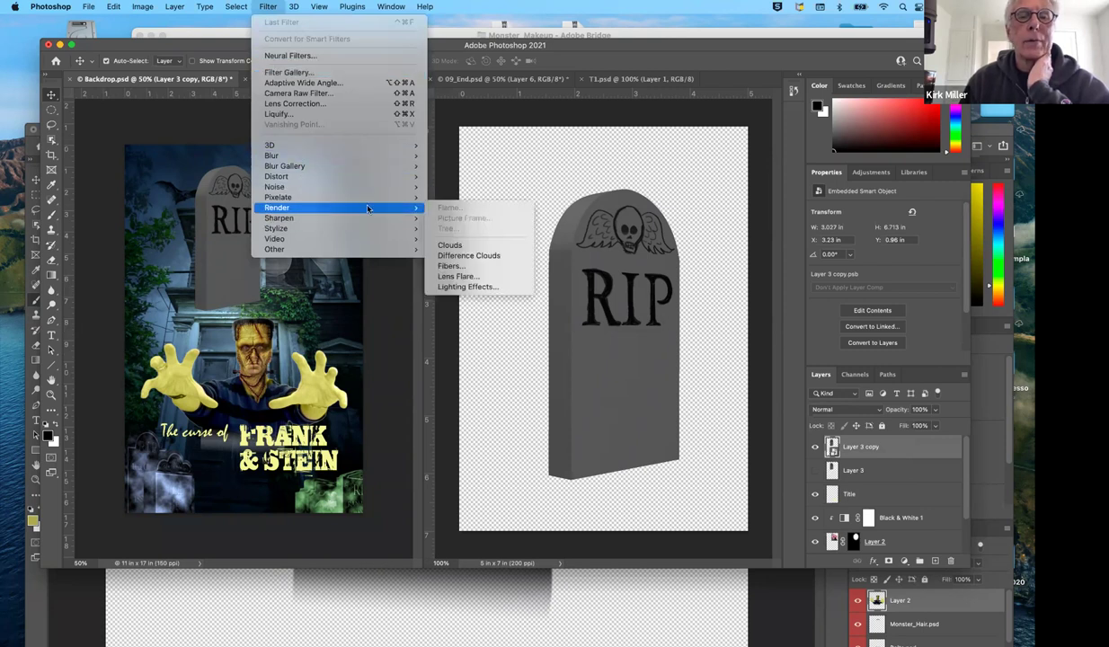
{"action": "left_click", "coordinate": [449, 246]}
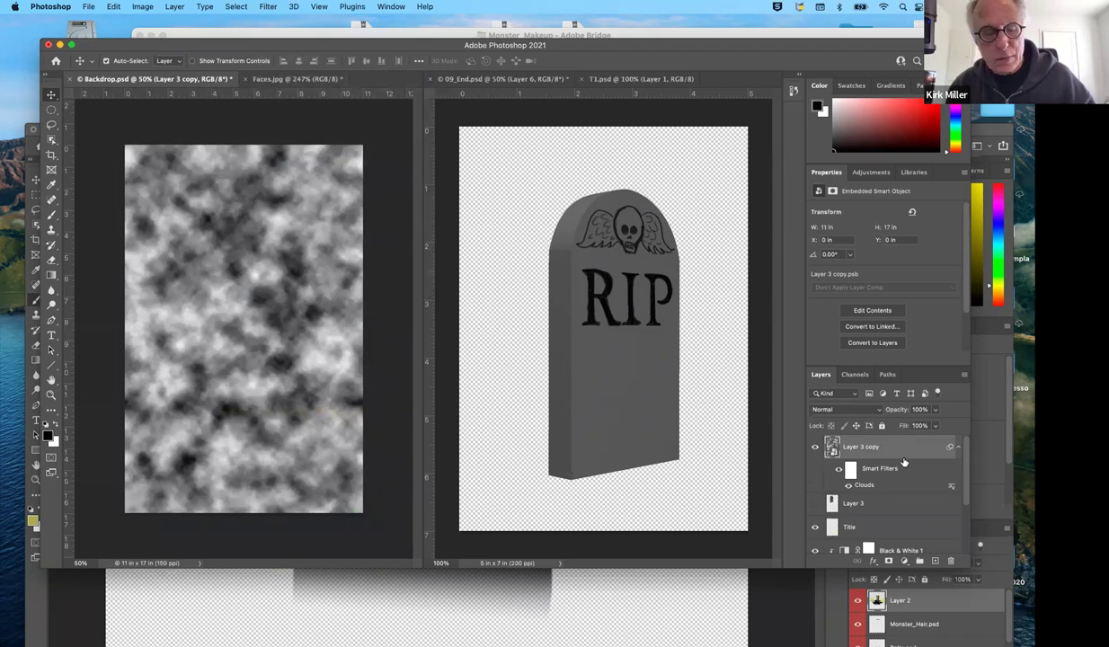
{"action": "key", "text": "super+z"}
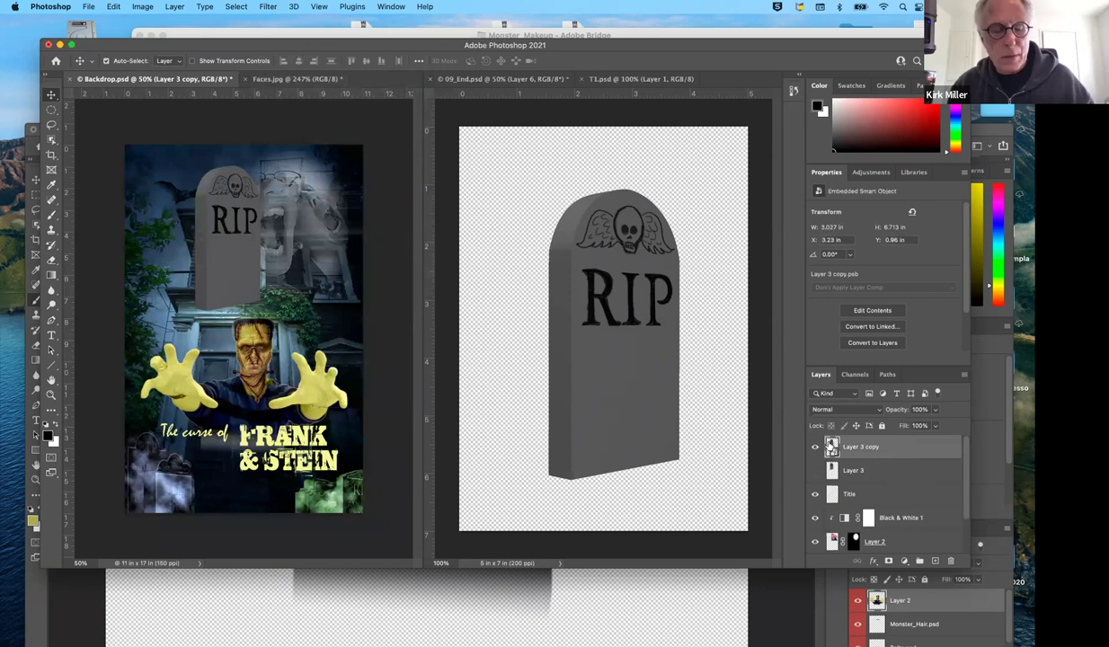
Step: Load the tombstone outline of Layer 3 copy as a selection, try the Clouds filter inside it, and undo the filter
{"action": "left_click", "coordinate": [831, 447], "text": "super"}
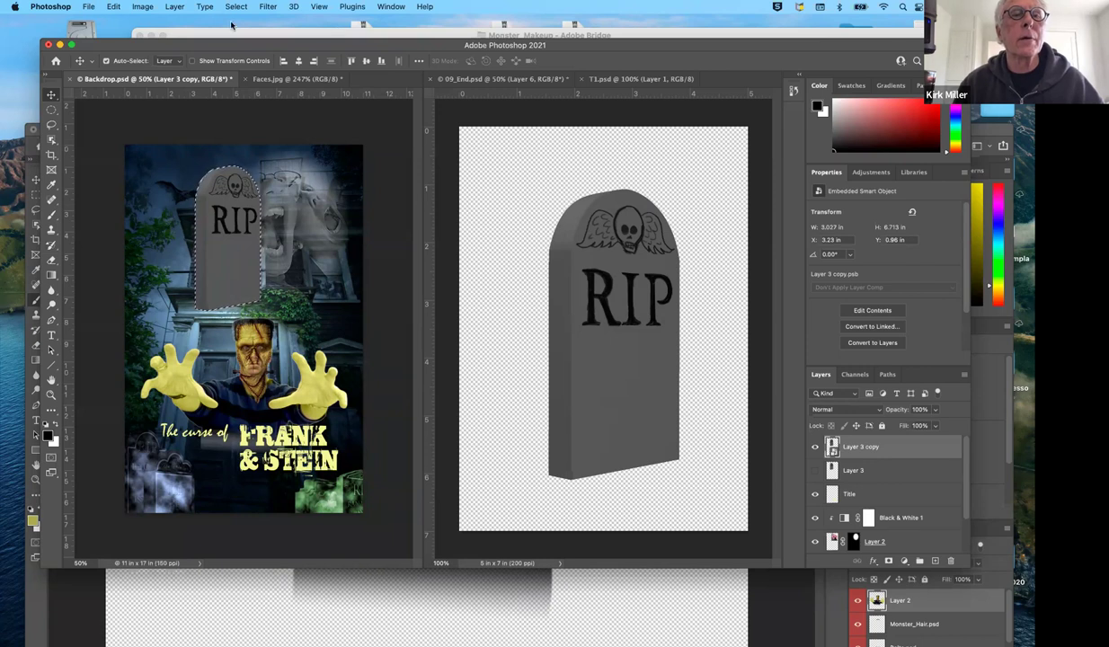
{"action": "left_click", "coordinate": [267, 7]}
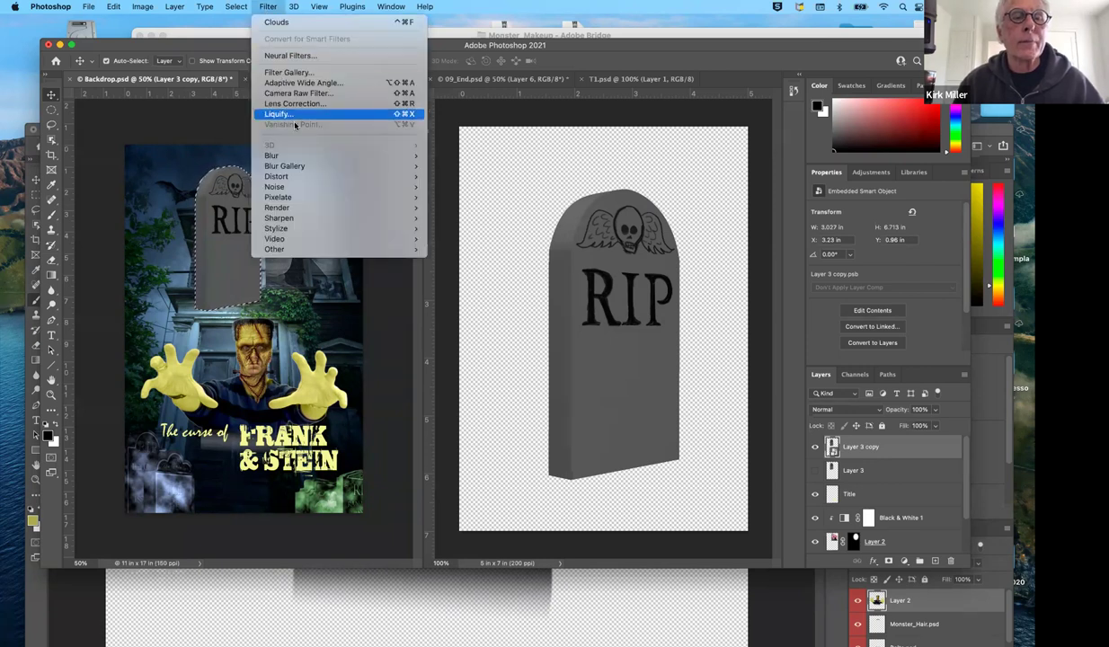
{"action": "mouse_move", "coordinate": [355, 222]}
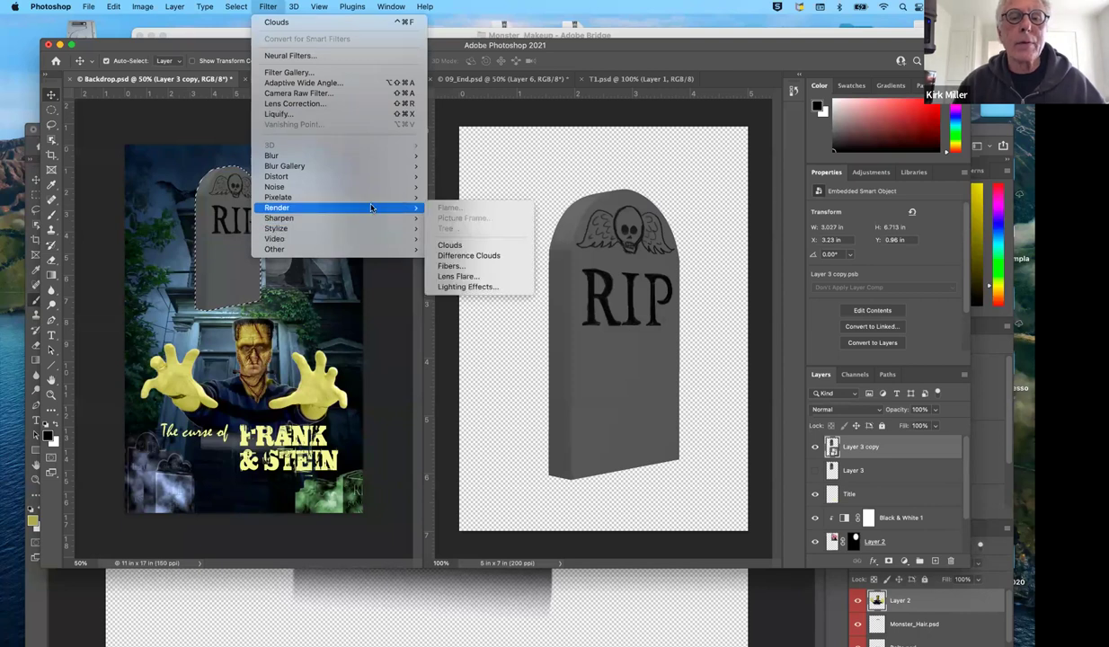
{"action": "left_click", "coordinate": [458, 246]}
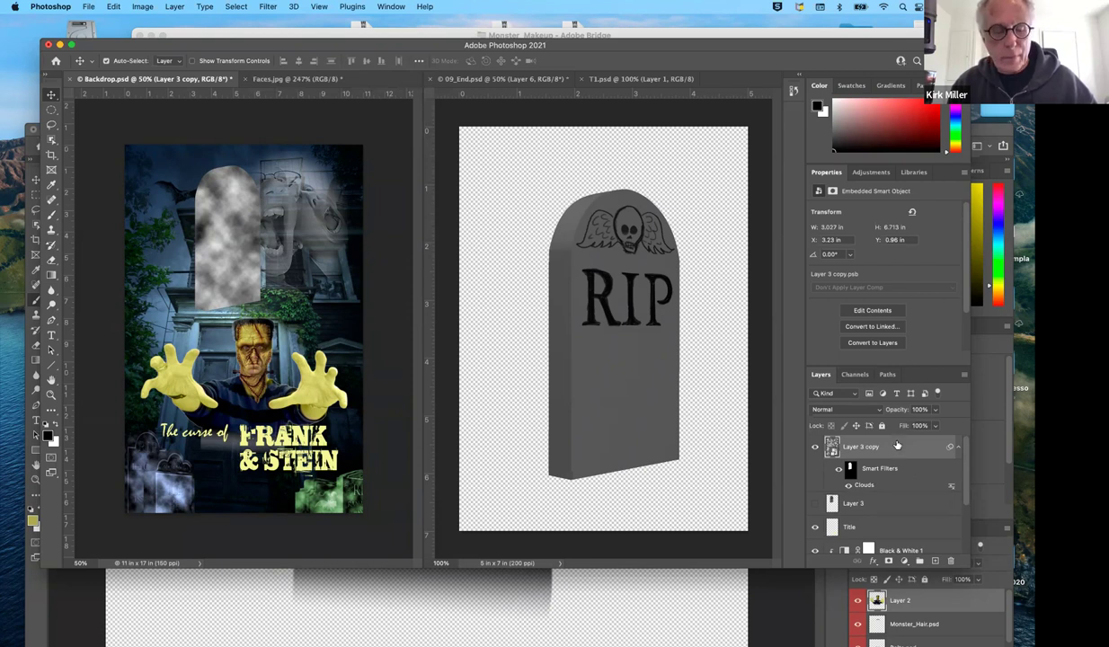
{"action": "key", "text": "super+z"}
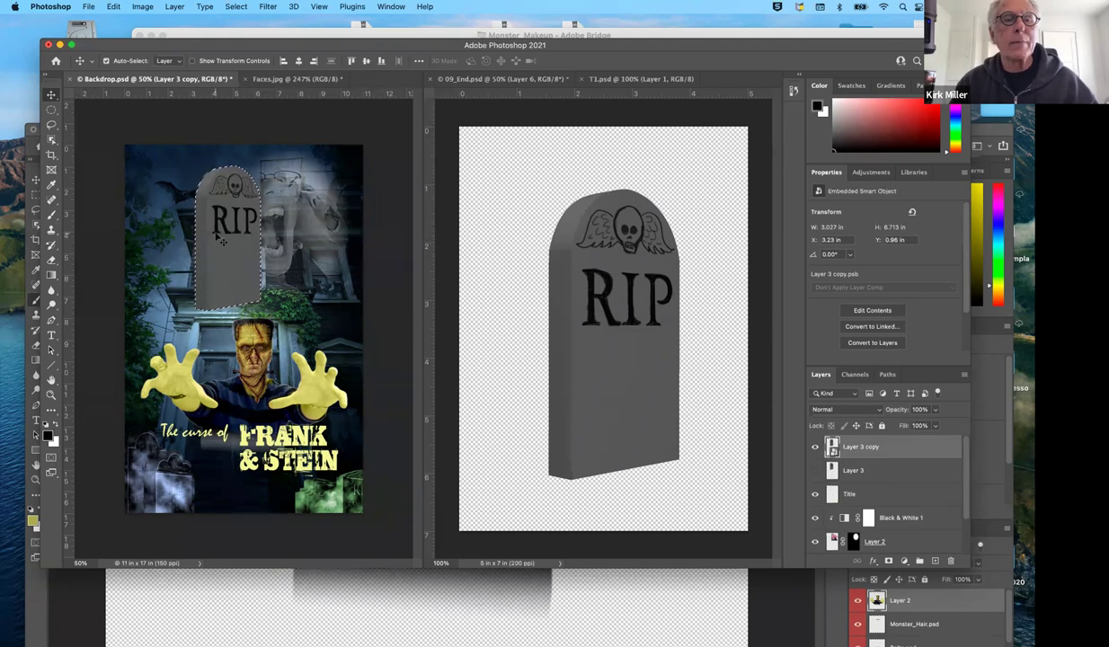
{"action": "left_click", "coordinate": [641, 286]}
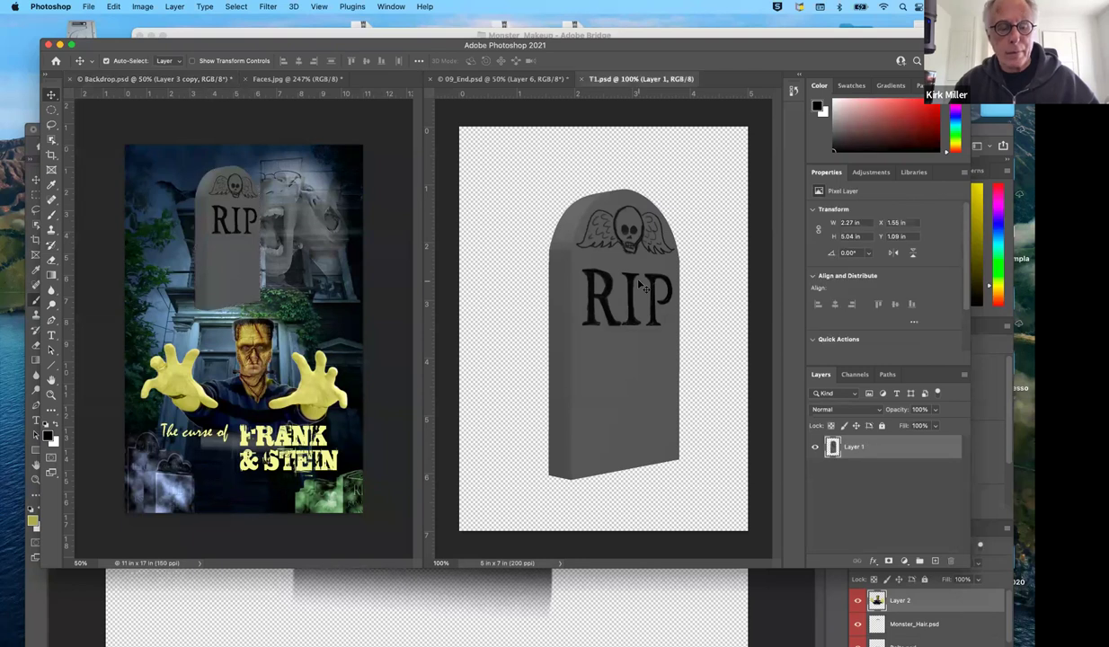
{"action": "key", "text": "super"}
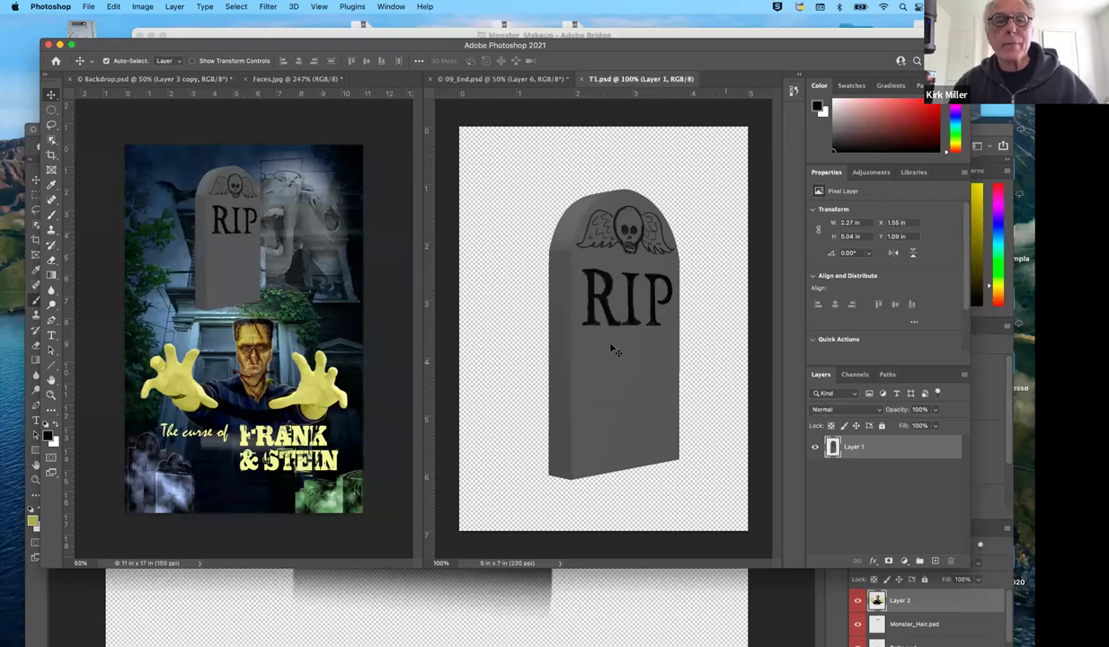
{"action": "left_click", "coordinate": [208, 260]}
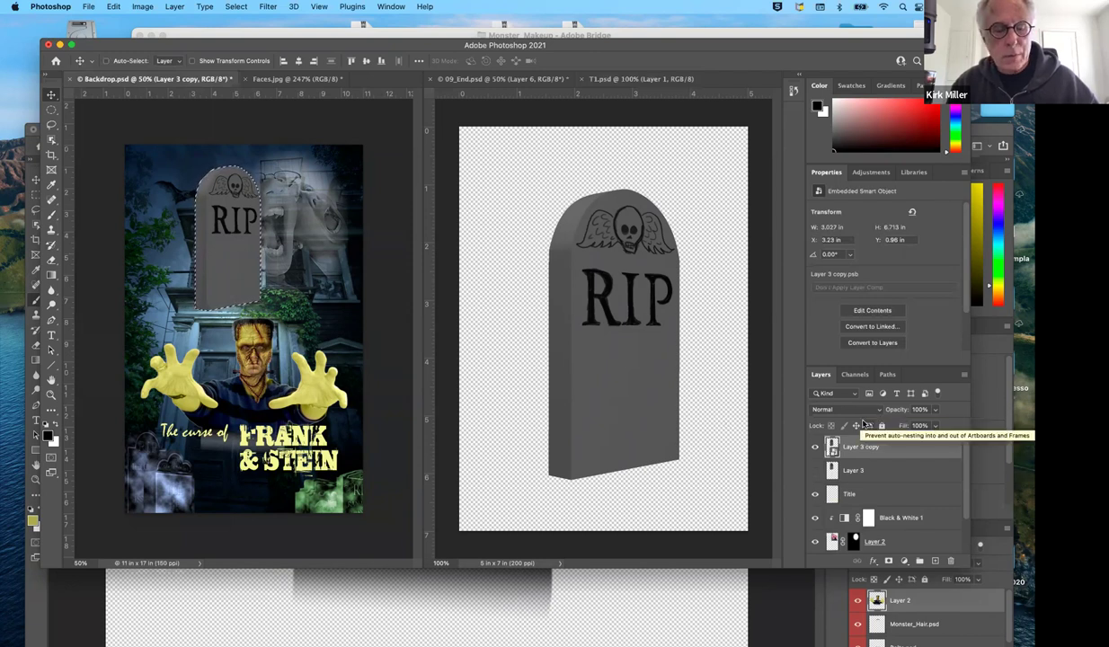
Step: Try repeating the Clouds filter on the selected tombstone in Layer 3 copy with the blend mode kept at Normal, then undo the filter
{"action": "key", "text": "ctrl+super+f"}
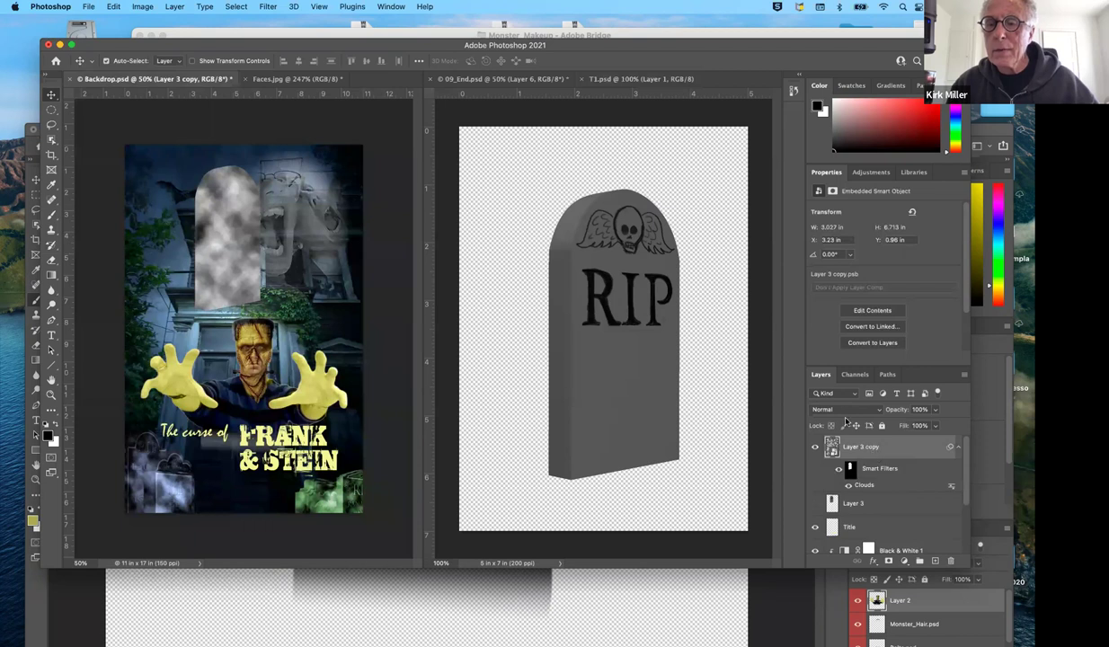
{"action": "left_click", "coordinate": [846, 410]}
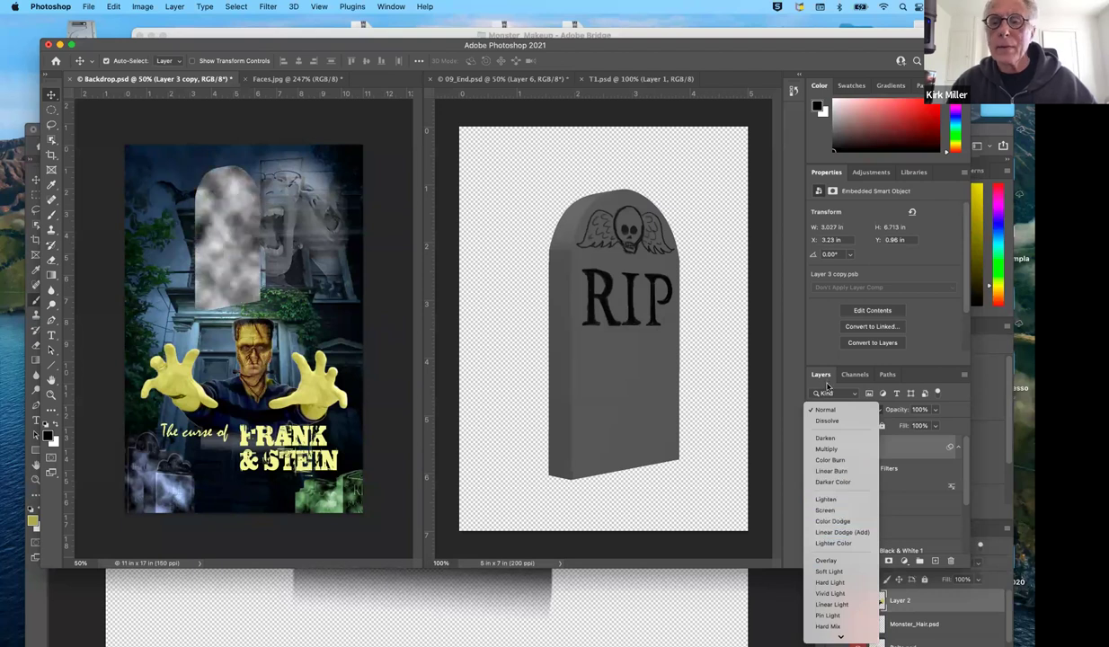
{"action": "left_click", "coordinate": [823, 410]}
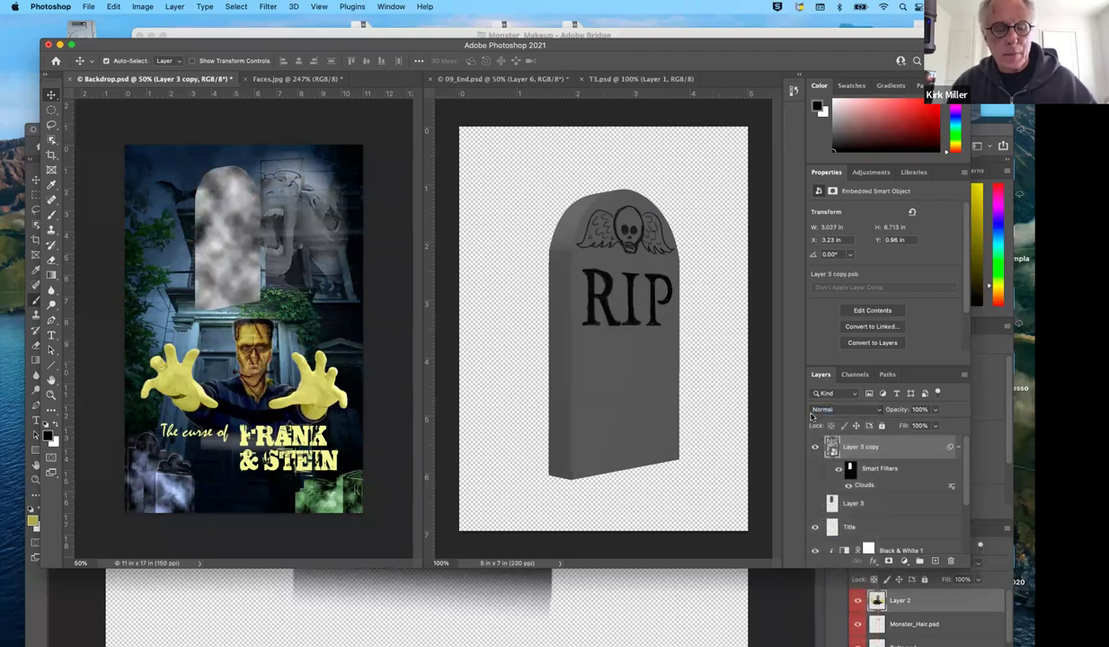
{"action": "key", "text": "super+z"}
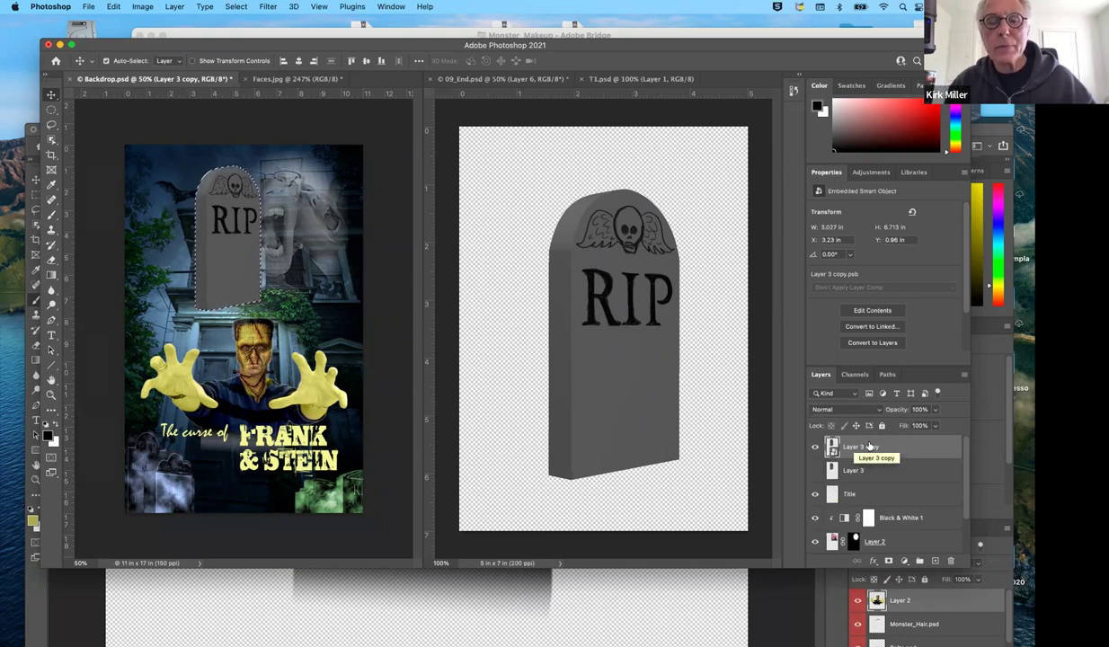
Step: Add an empty layer above Layer 3 copy, try rendering Clouds there inside the tombstone selection, and undo the clouds
{"action": "left_click", "coordinate": [936, 563]}
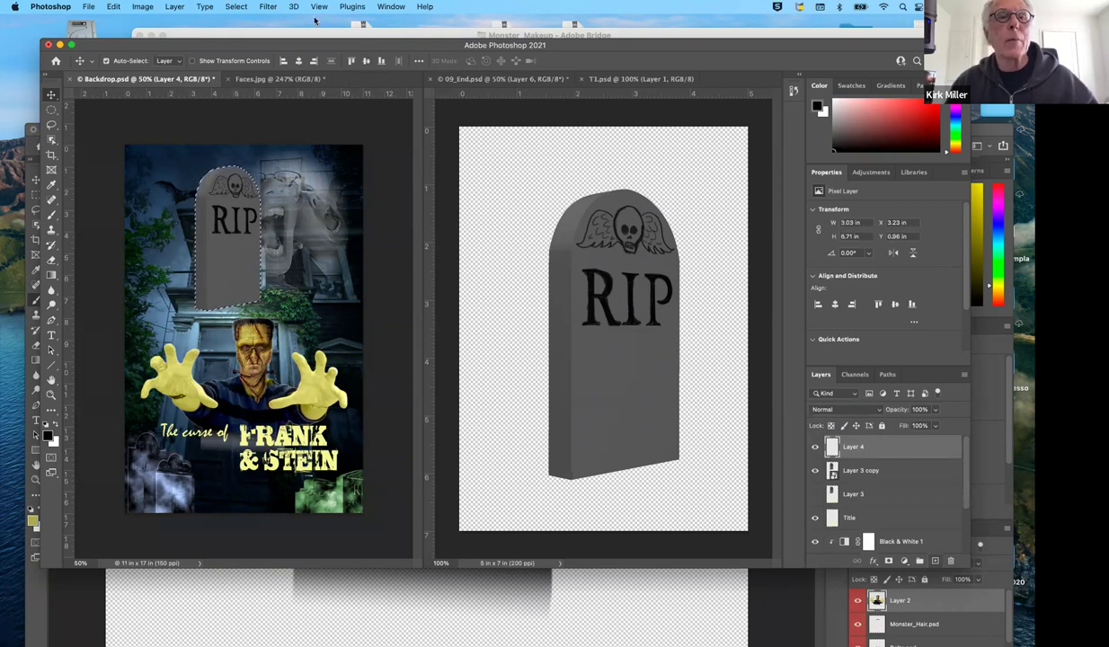
{"action": "left_click", "coordinate": [268, 8]}
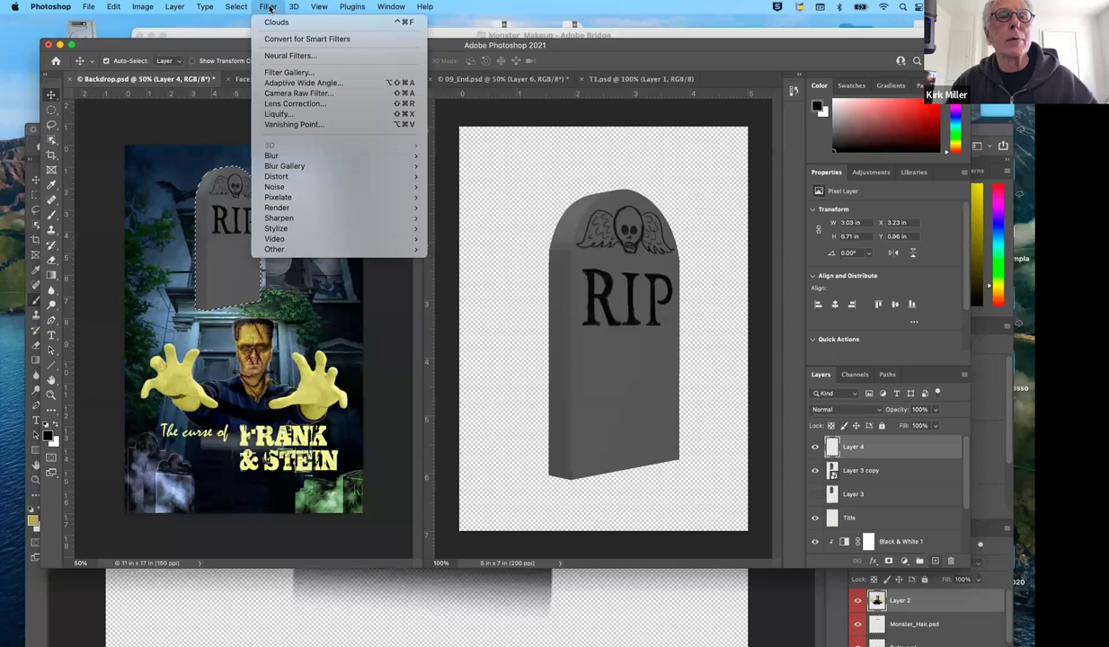
{"action": "mouse_move", "coordinate": [287, 213]}
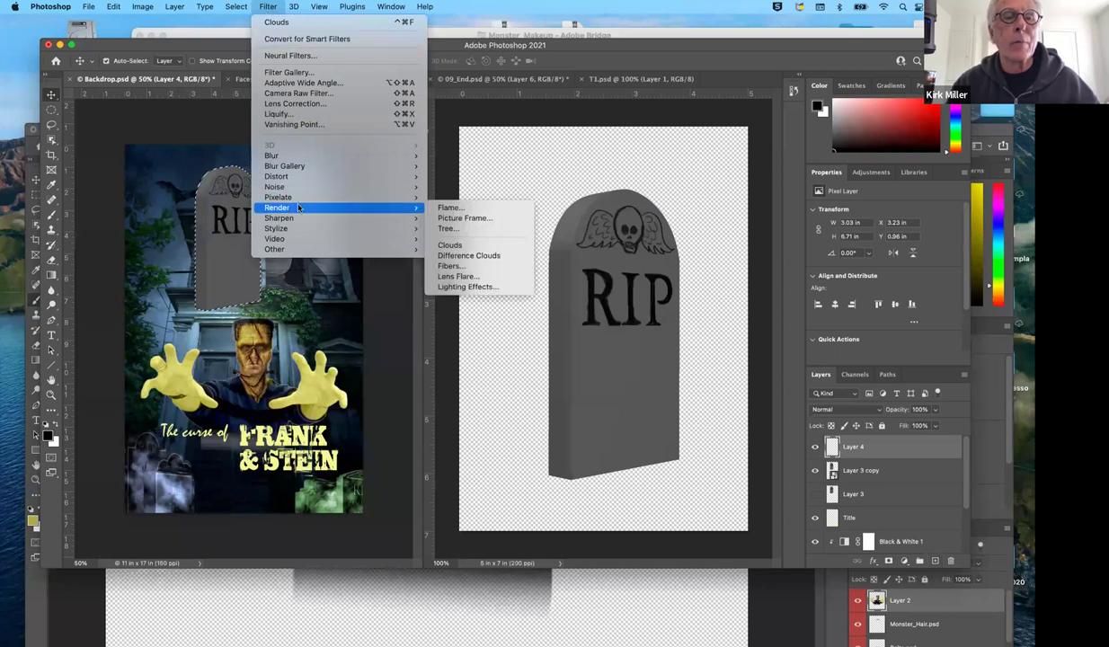
{"action": "left_click", "coordinate": [475, 246]}
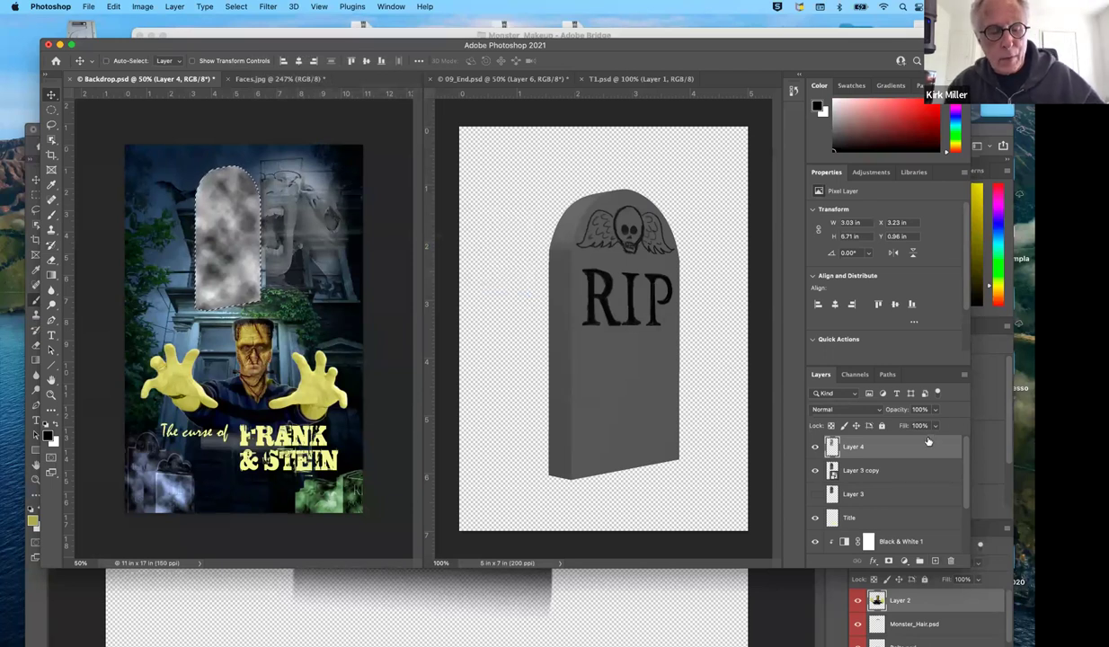
{"action": "key", "text": "super+z"}
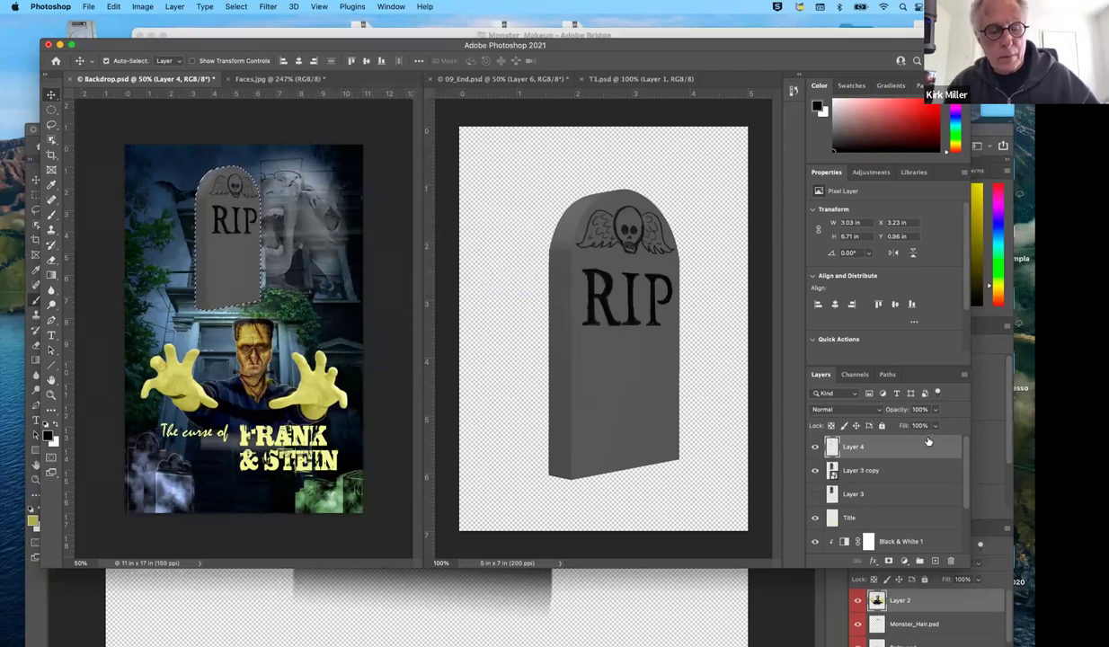
Step: Clear the tombstone selection and render the Clouds filter across the whole of Layer 4
{"action": "key", "text": "super+d"}
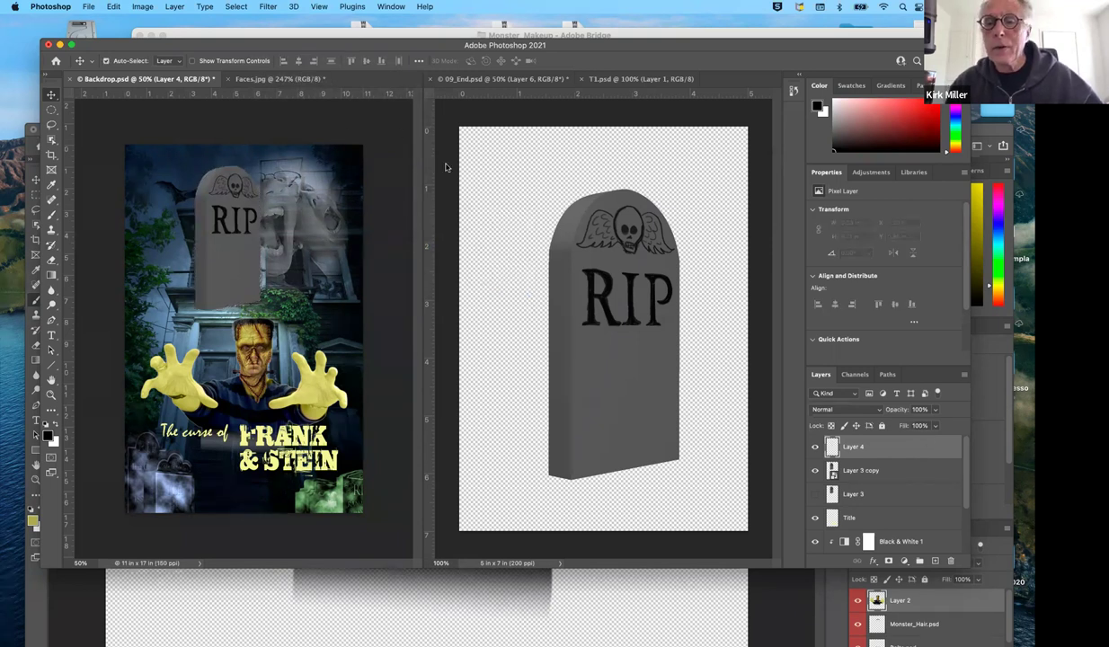
{"action": "left_click", "coordinate": [268, 8]}
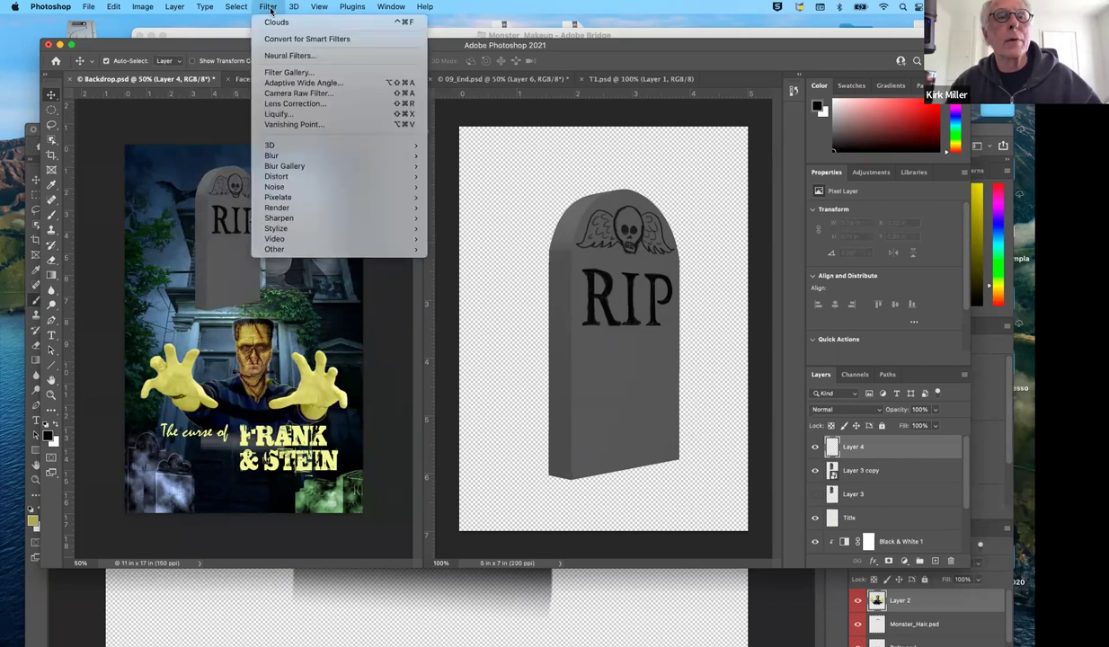
{"action": "mouse_move", "coordinate": [294, 175]}
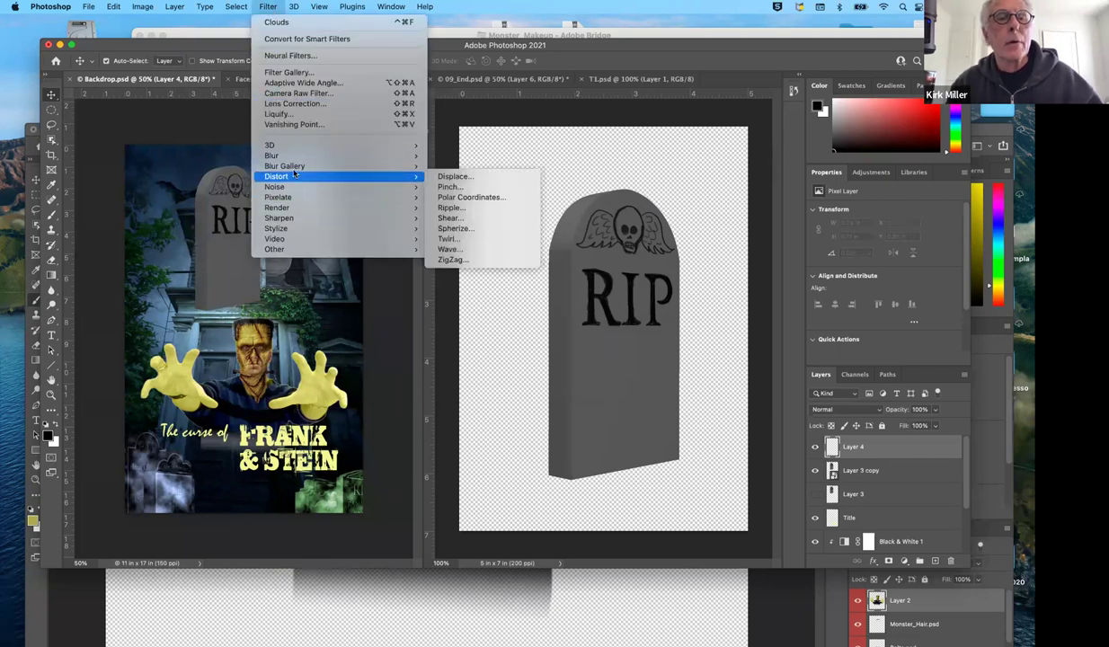
{"action": "mouse_move", "coordinate": [288, 208]}
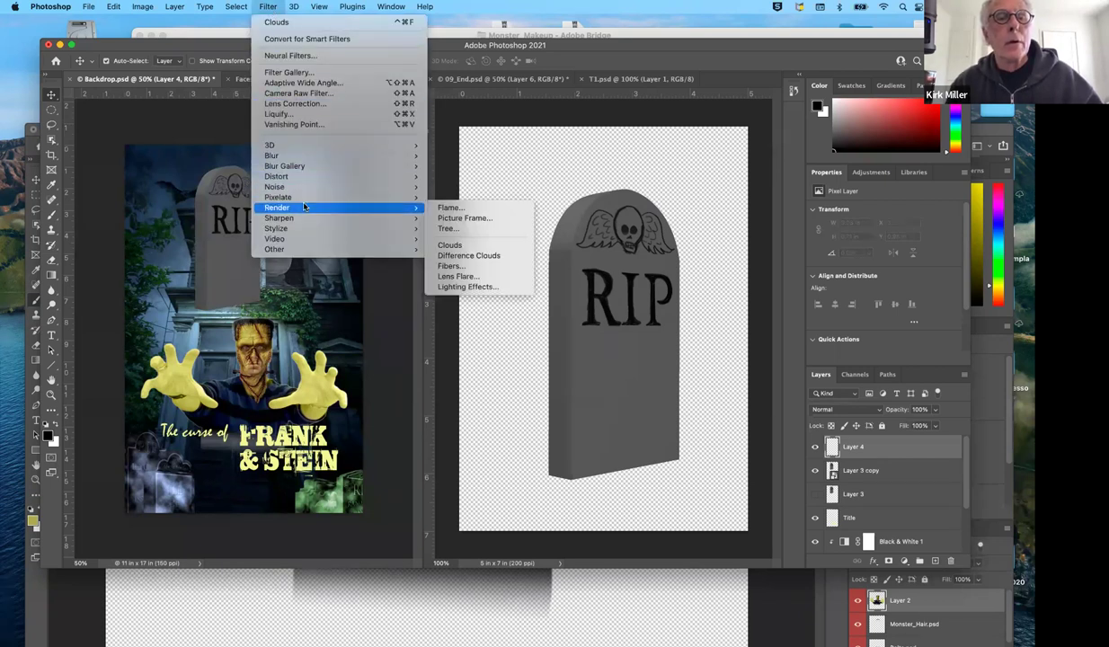
{"action": "left_click", "coordinate": [450, 246]}
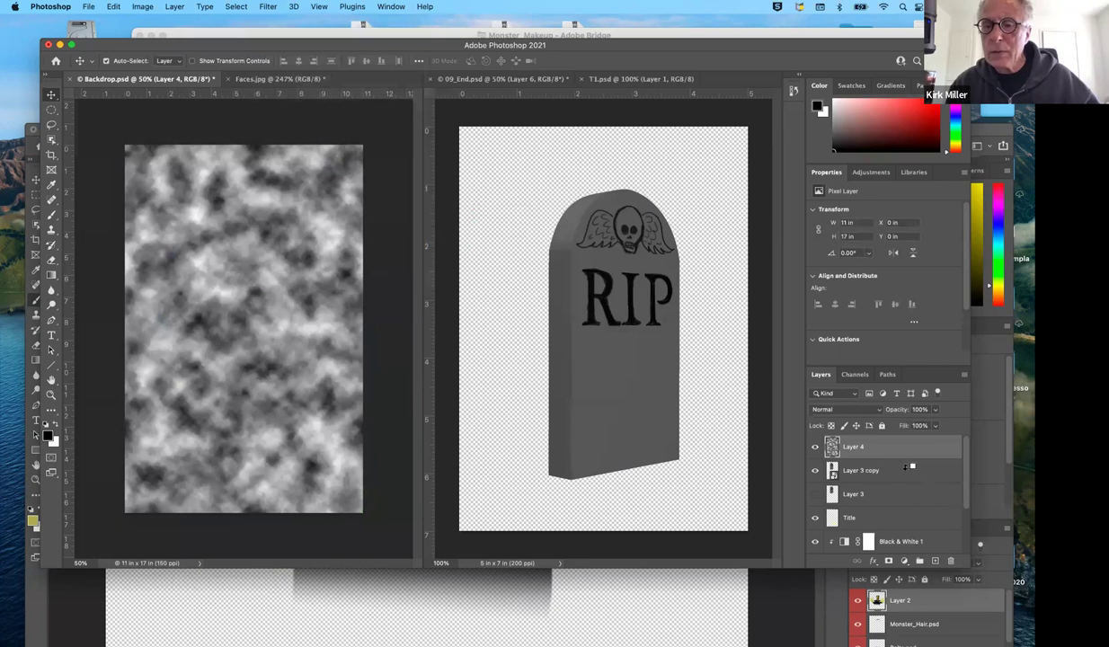
Step: Clip the Layer 4 clouds to Layer 3 copy and set their blend mode to Overlay
{"action": "left_click_drag", "start_coordinate": [888, 467], "coordinate": [894, 456]}
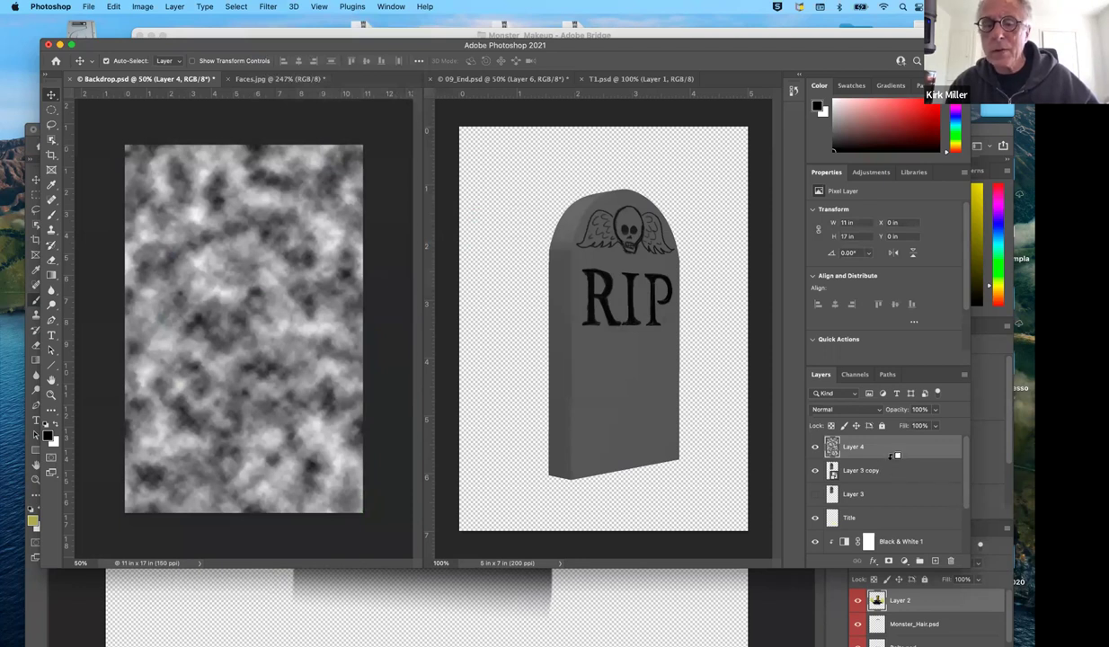
{"action": "left_click", "coordinate": [894, 456], "text": "alt"}
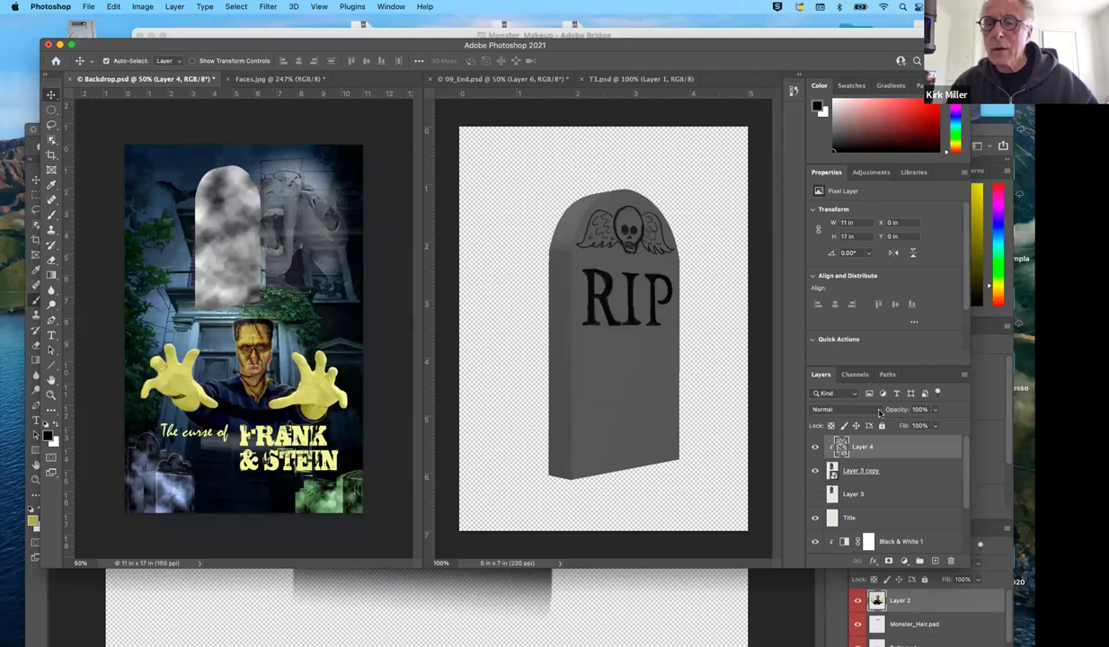
{"action": "left_click", "coordinate": [878, 412]}
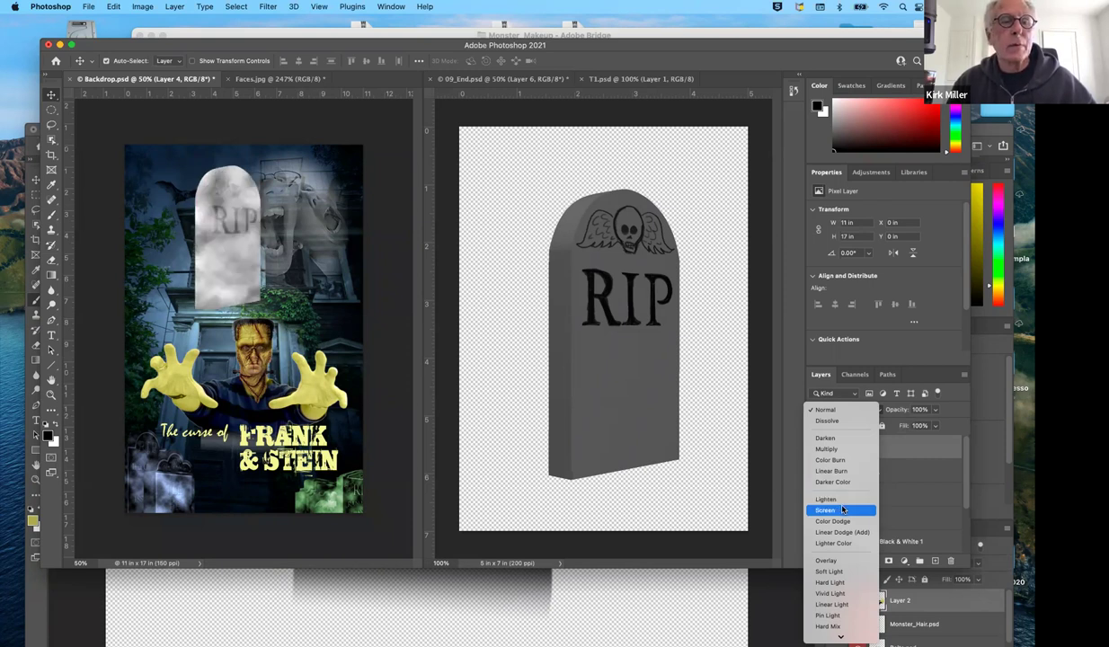
{"action": "left_click", "coordinate": [849, 560]}
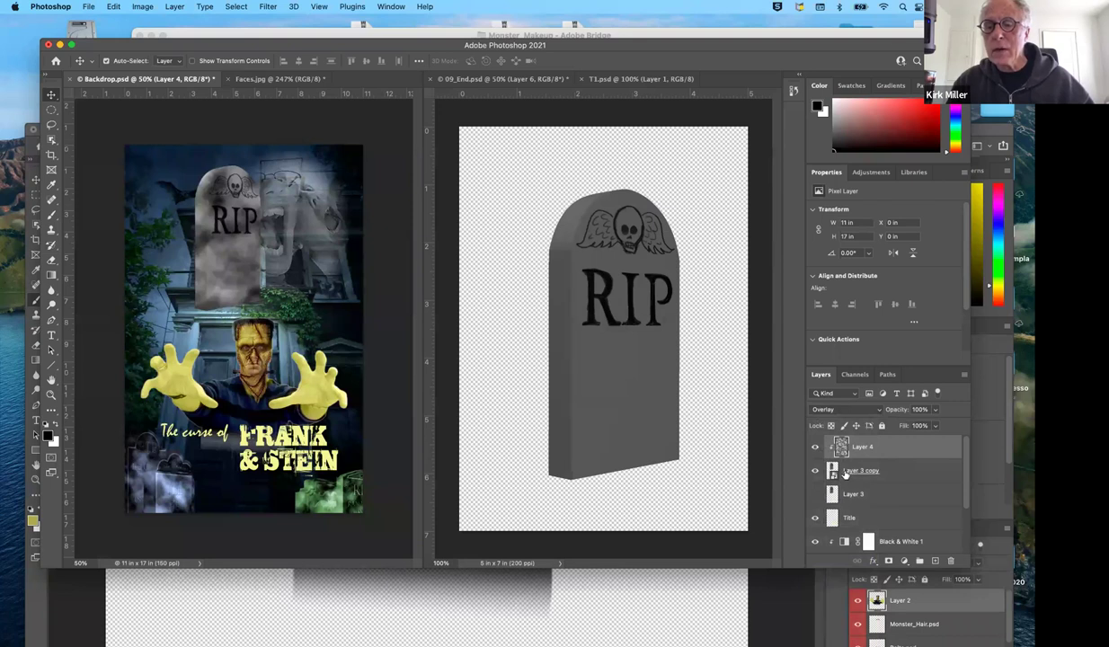
Step: Try a Hue/Saturation adjustment clipped directly above Layer 3 copy, with the hue shifted to -13
{"action": "left_click", "coordinate": [833, 470]}
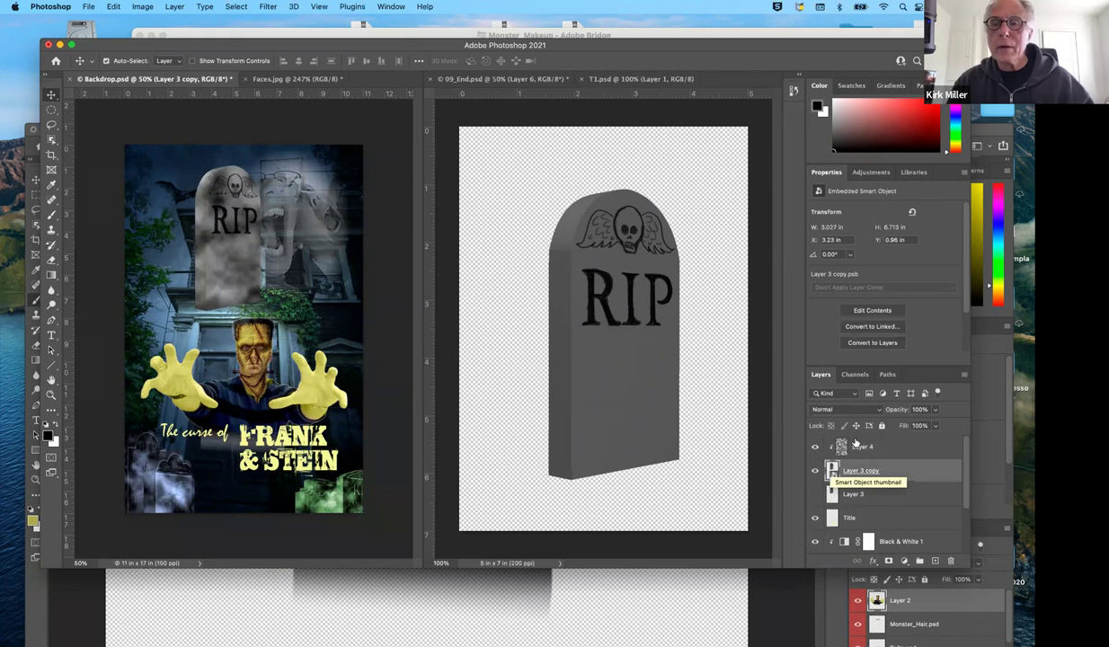
{"action": "left_click", "coordinate": [869, 173]}
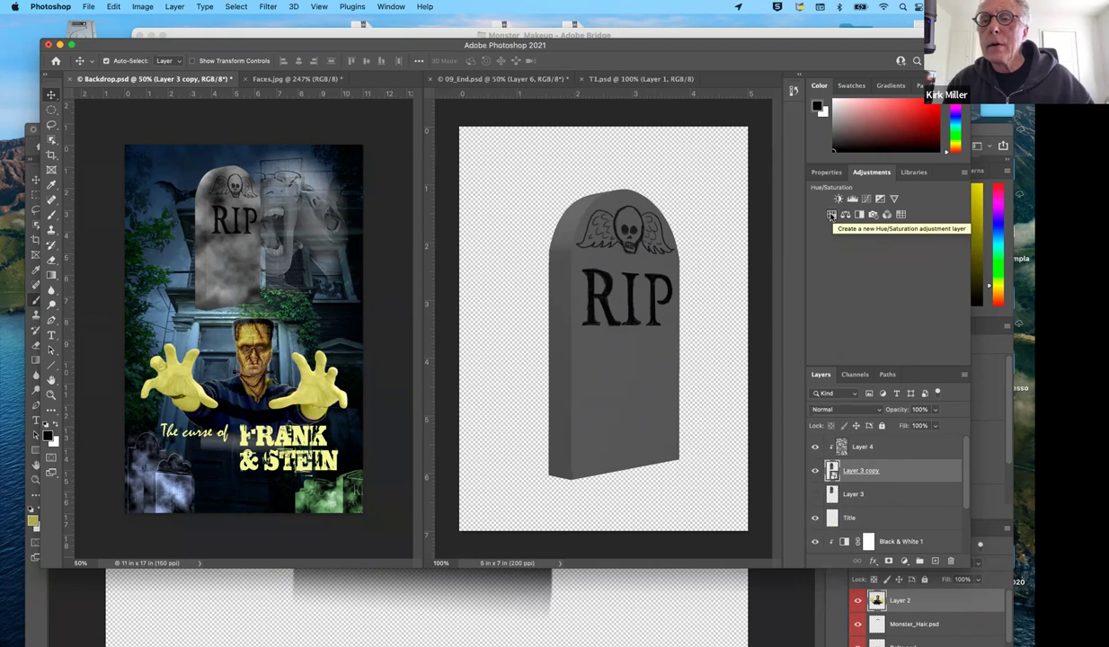
{"action": "left_click", "coordinate": [832, 215]}
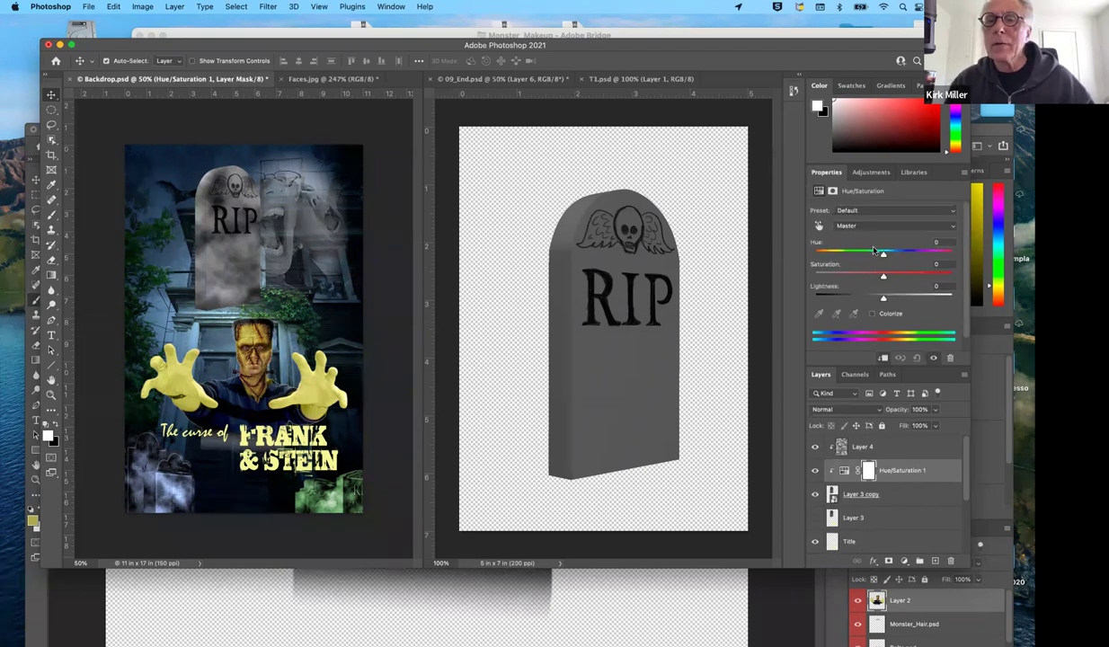
{"action": "left_click_drag", "start_coordinate": [883, 256], "coordinate": [844, 256]}
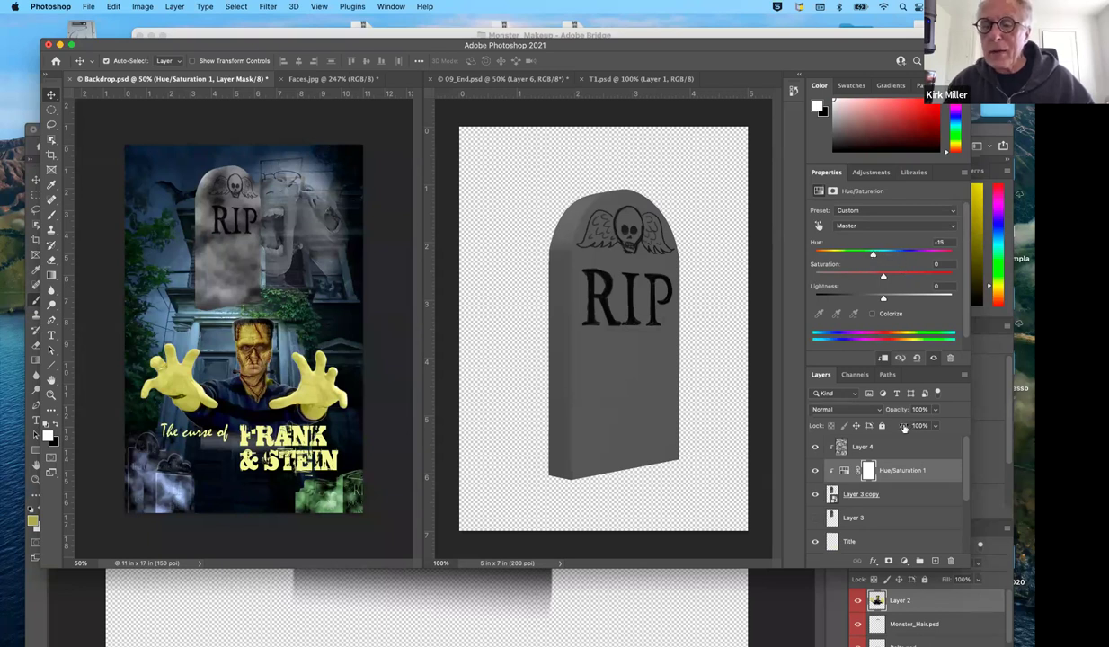
{"action": "left_click", "coordinate": [838, 496]}
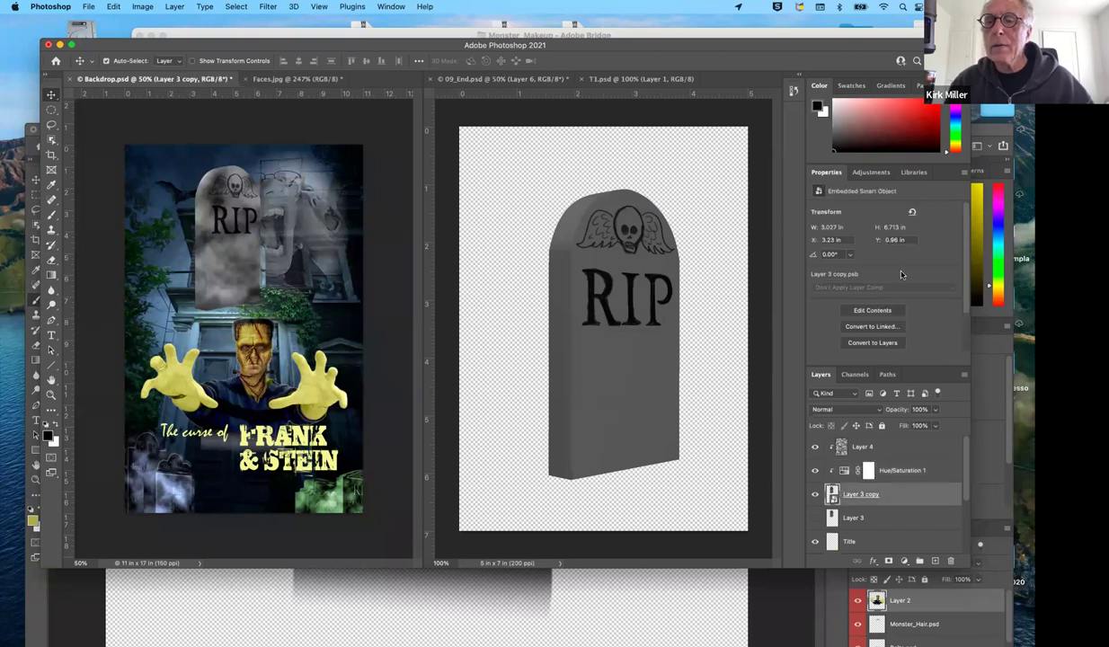
{"action": "left_click", "coordinate": [844, 471]}
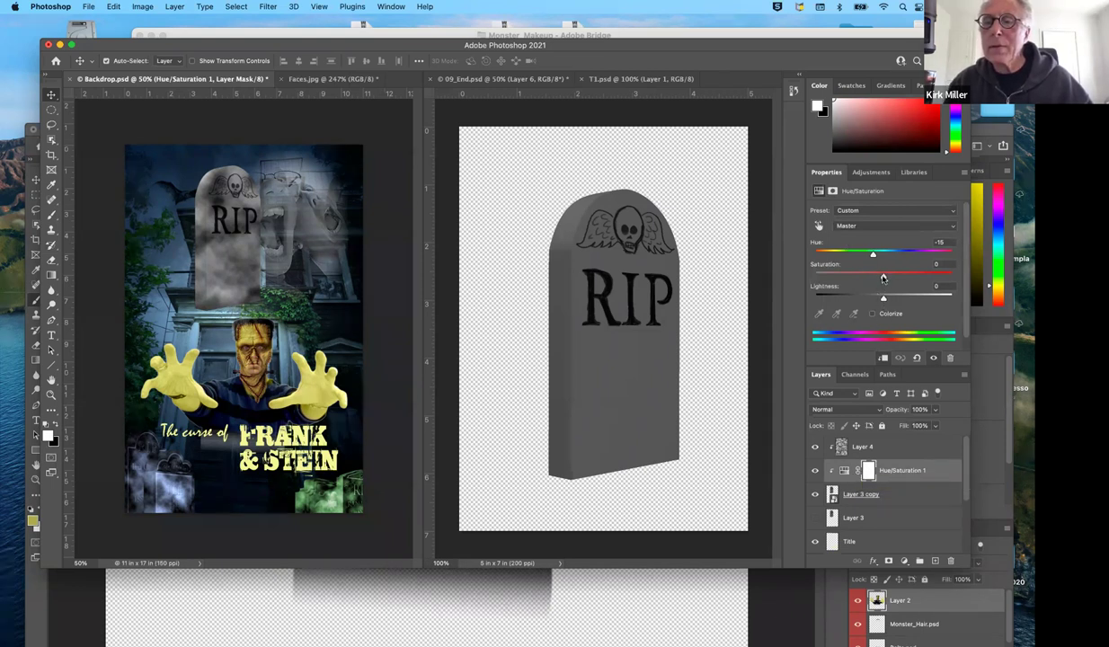
{"action": "mouse_move", "coordinate": [871, 255]}
{"action": "left_mouse_down"}
{"action": "mouse_move", "coordinate": [814, 254]}
{"action": "mouse_move", "coordinate": [926, 262]}
{"action": "mouse_move", "coordinate": [838, 258]}
{"action": "mouse_move", "coordinate": [872, 257]}
{"action": "left_mouse_up"}
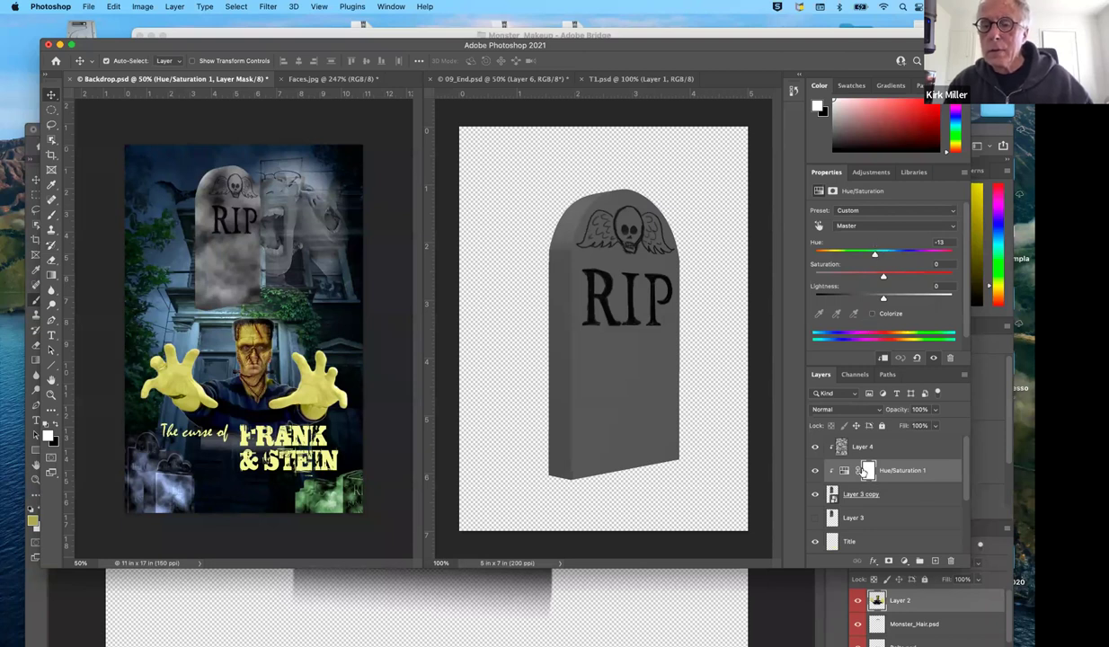
Step: Try moving the Hue/Saturation adjustment above Layer 4 with a hue of -18, and delete the adjustment layer
{"action": "left_click_drag", "start_coordinate": [846, 472], "coordinate": [847, 437]}
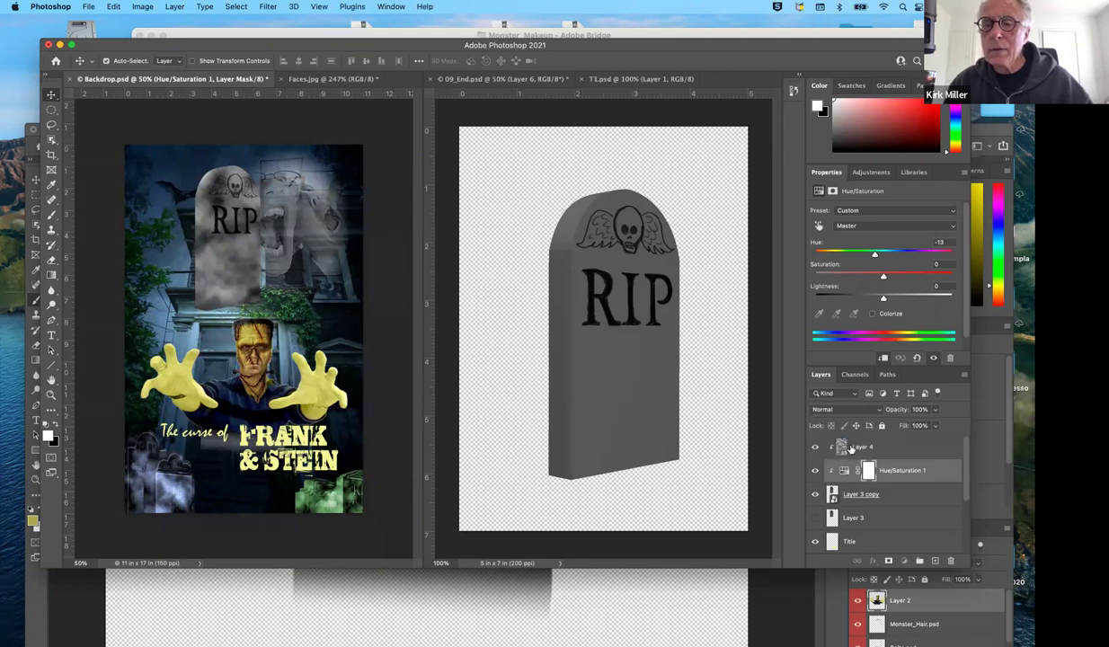
{"action": "left_click", "coordinate": [846, 472]}
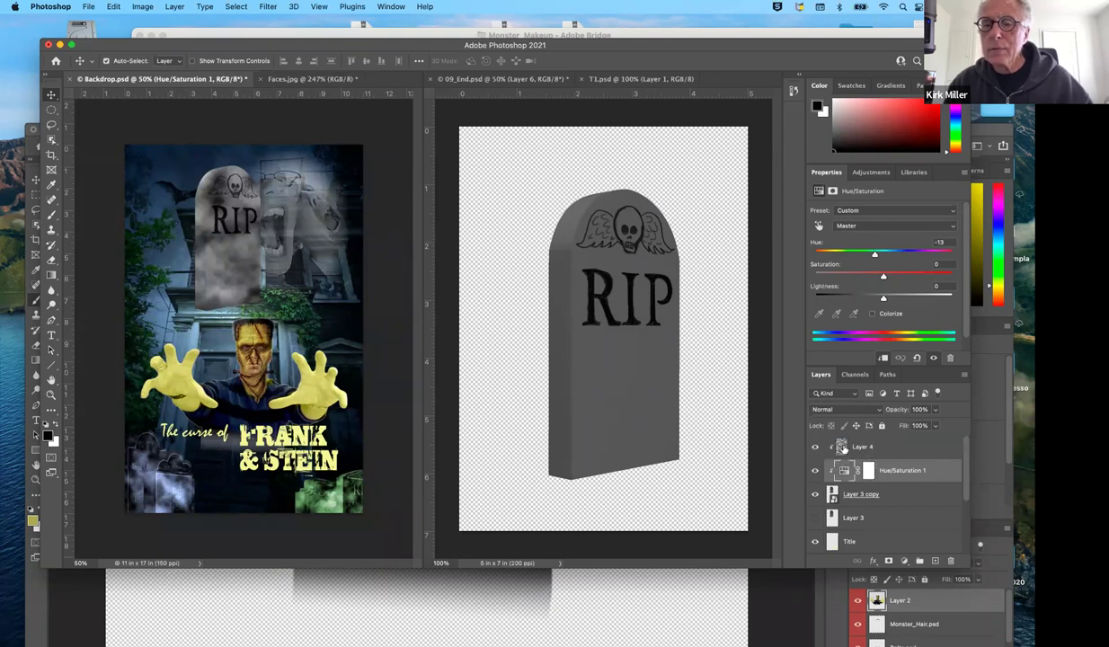
{"action": "mouse_move", "coordinate": [846, 472]}
{"action": "left_mouse_down"}
{"action": "mouse_move", "coordinate": [845, 485]}
{"action": "mouse_move", "coordinate": [844, 449]}
{"action": "left_mouse_up"}
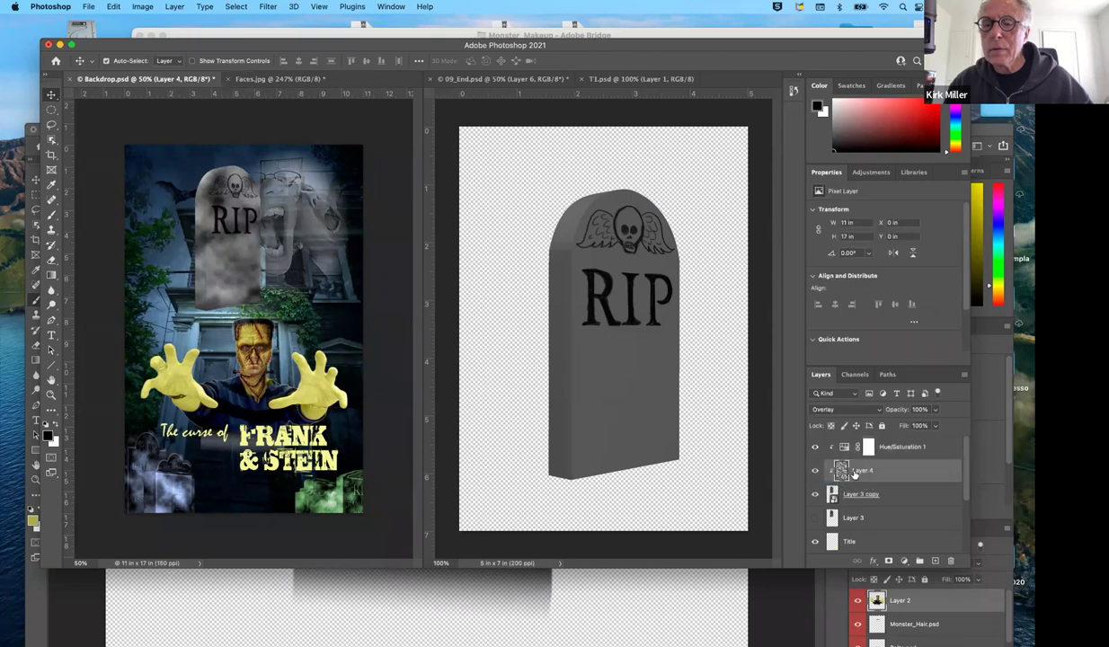
{"action": "left_click", "coordinate": [844, 447]}
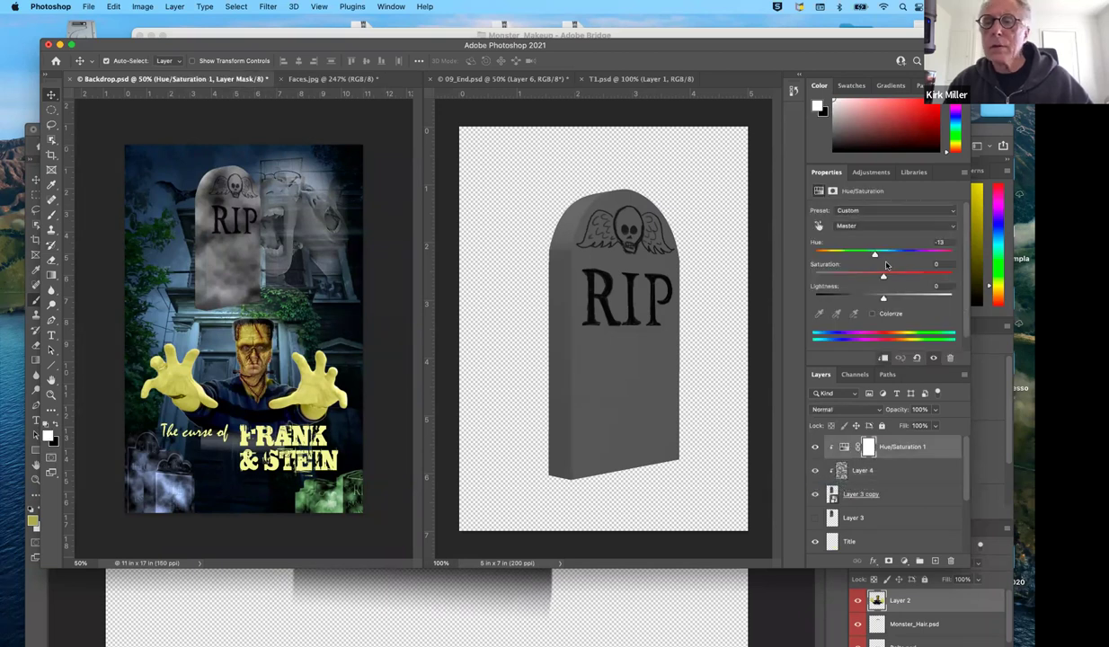
{"action": "mouse_move", "coordinate": [885, 252]}
{"action": "left_mouse_down"}
{"action": "mouse_move", "coordinate": [820, 251]}
{"action": "mouse_move", "coordinate": [870, 254]}
{"action": "left_mouse_up"}
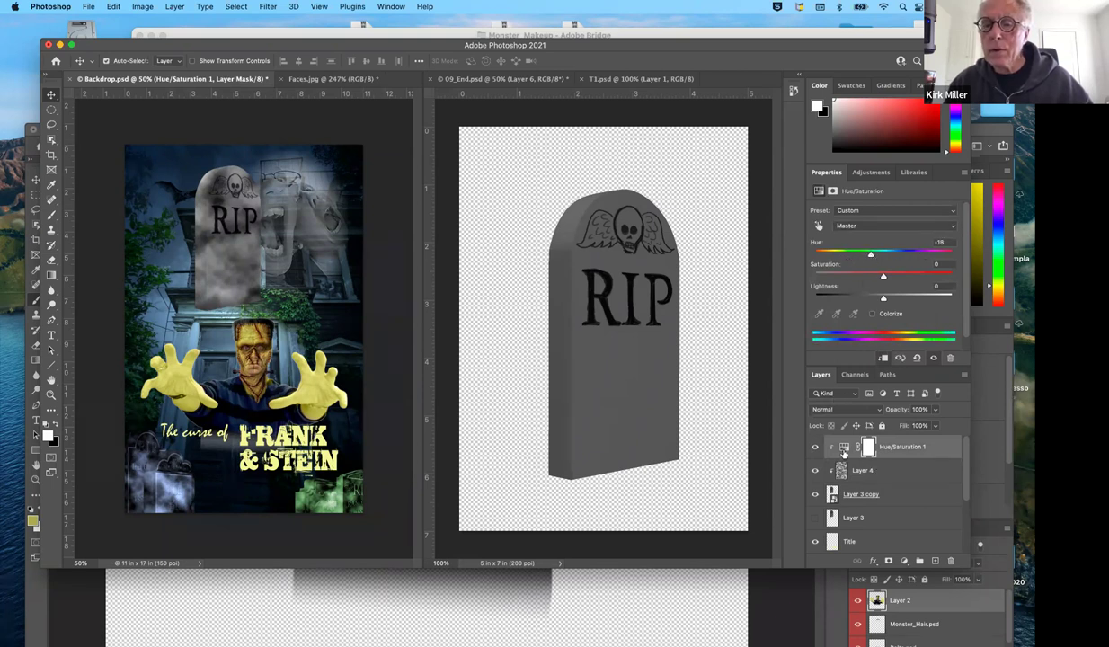
{"action": "left_click_drag", "start_coordinate": [844, 448], "coordinate": [950, 560]}
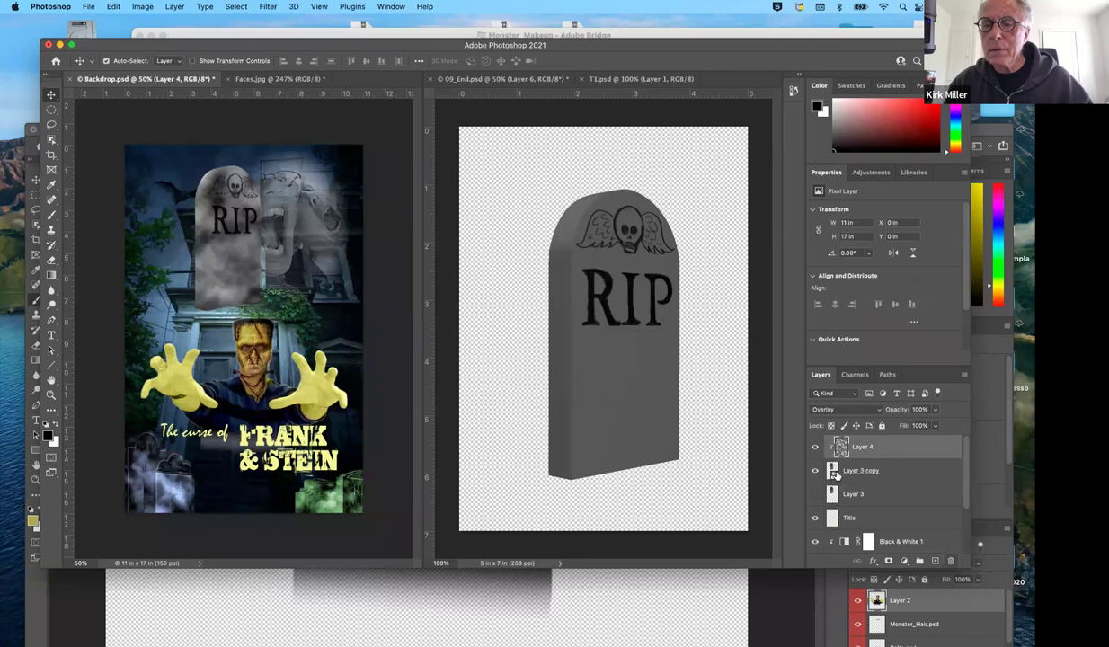
Step: Compare Layer 3 with Layer 3 copy by toggling their visibility, leaving both layers shown
{"action": "left_click", "coordinate": [835, 475]}
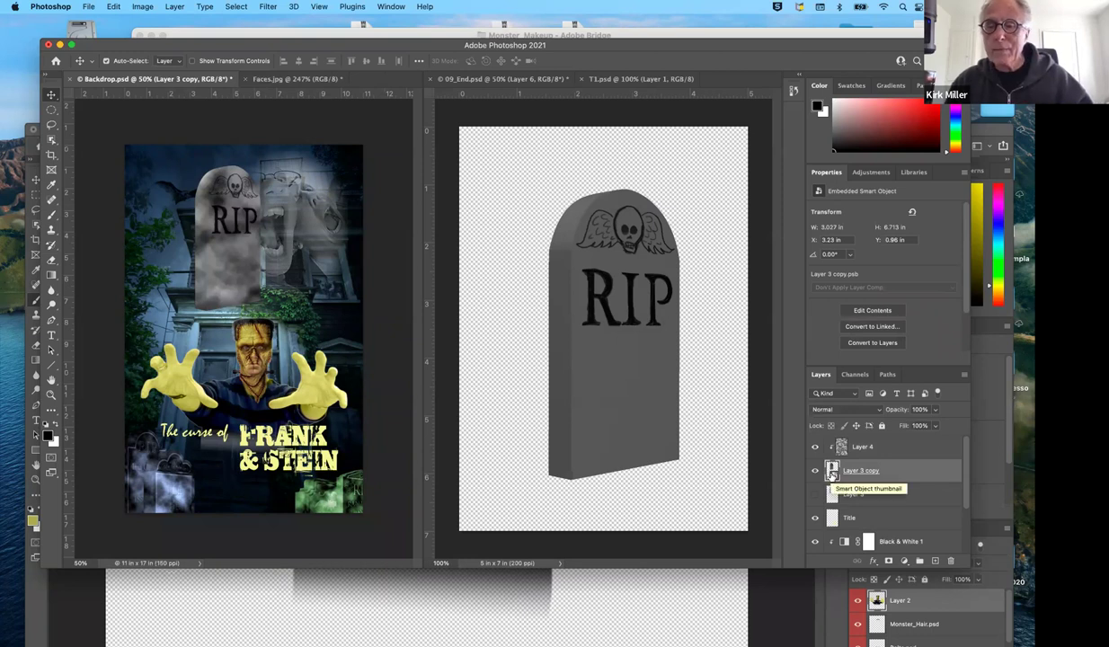
{"action": "left_click", "coordinate": [816, 470]}
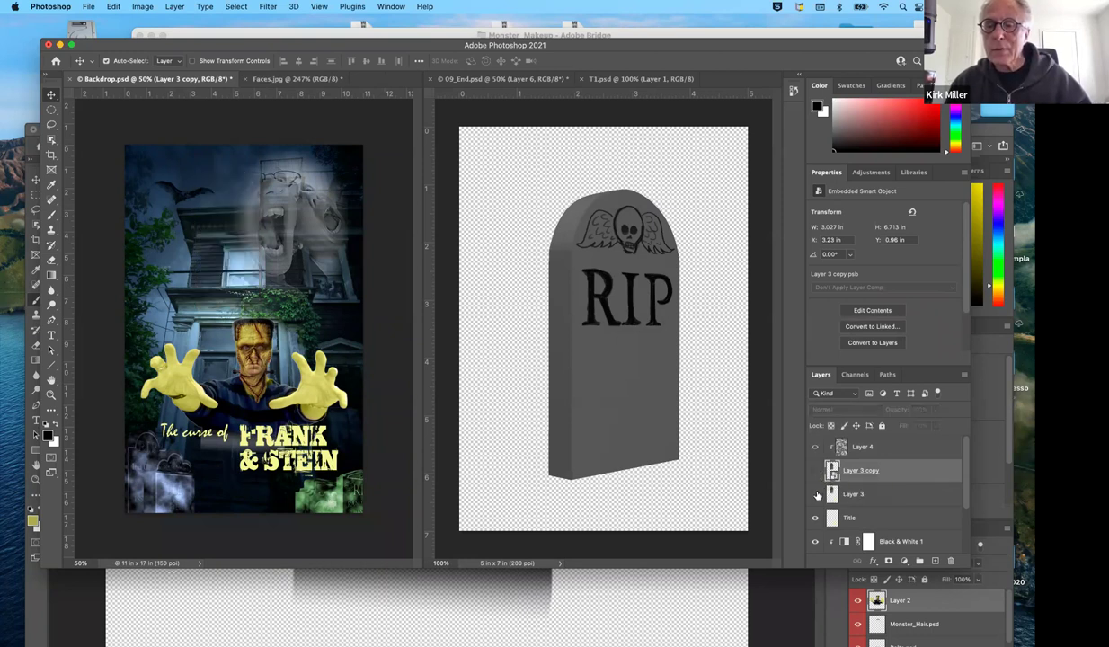
{"action": "left_click", "coordinate": [816, 494]}
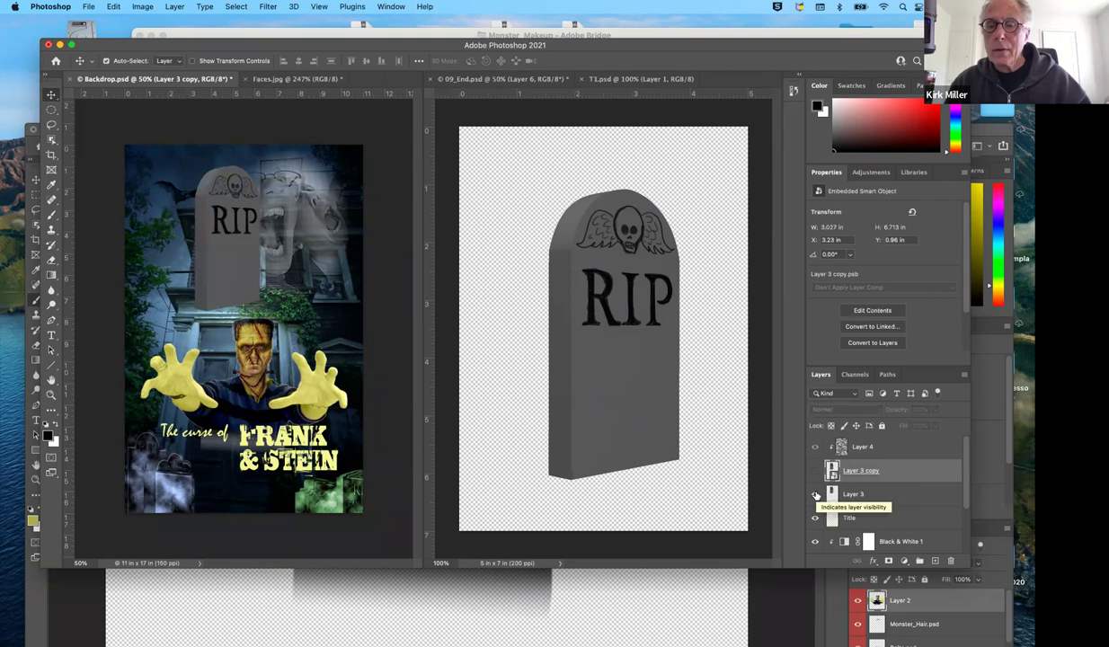
{"action": "left_click", "coordinate": [815, 494]}
{"action": "left_click", "coordinate": [815, 470]}
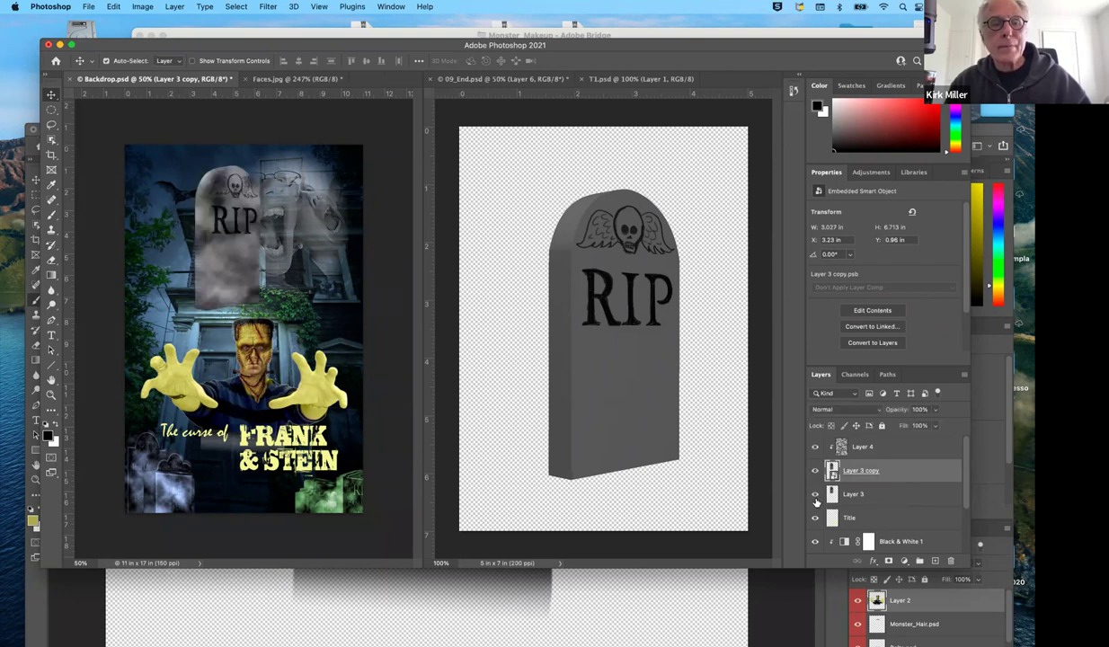
Step: Duplicate the Layer 4 clouds, clip the duplicate directly above Layer 3, and hide Layer 3 copy
{"action": "left_click", "coordinate": [868, 448]}
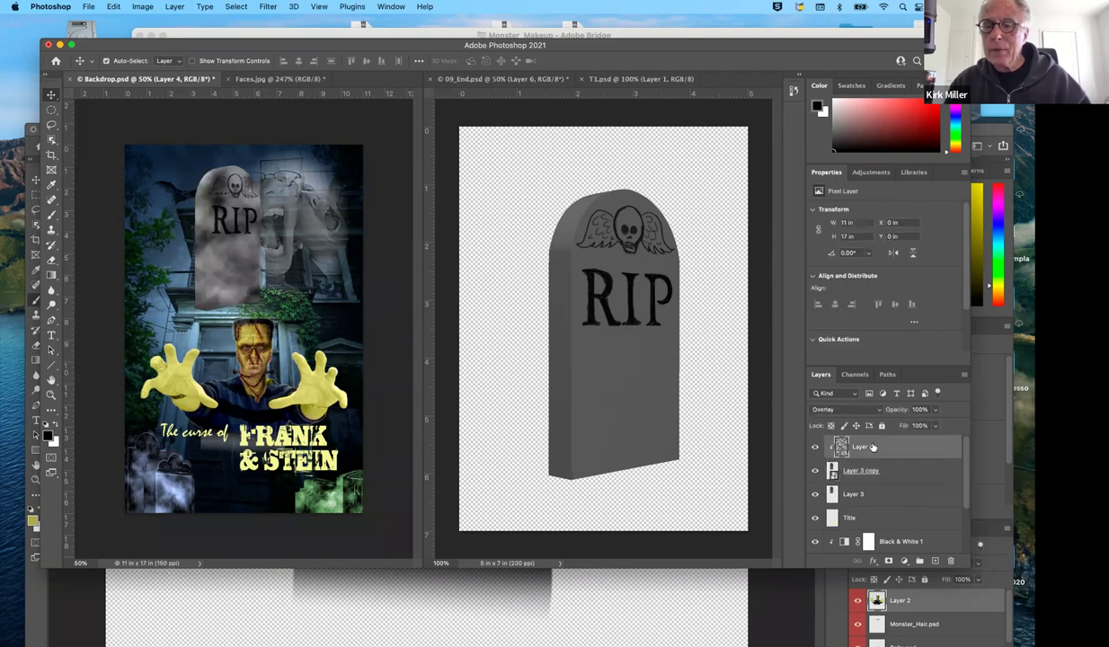
{"action": "left_click_drag", "start_coordinate": [872, 446], "coordinate": [919, 561]}
{"action": "left_click_drag", "start_coordinate": [894, 459], "coordinate": [897, 500]}
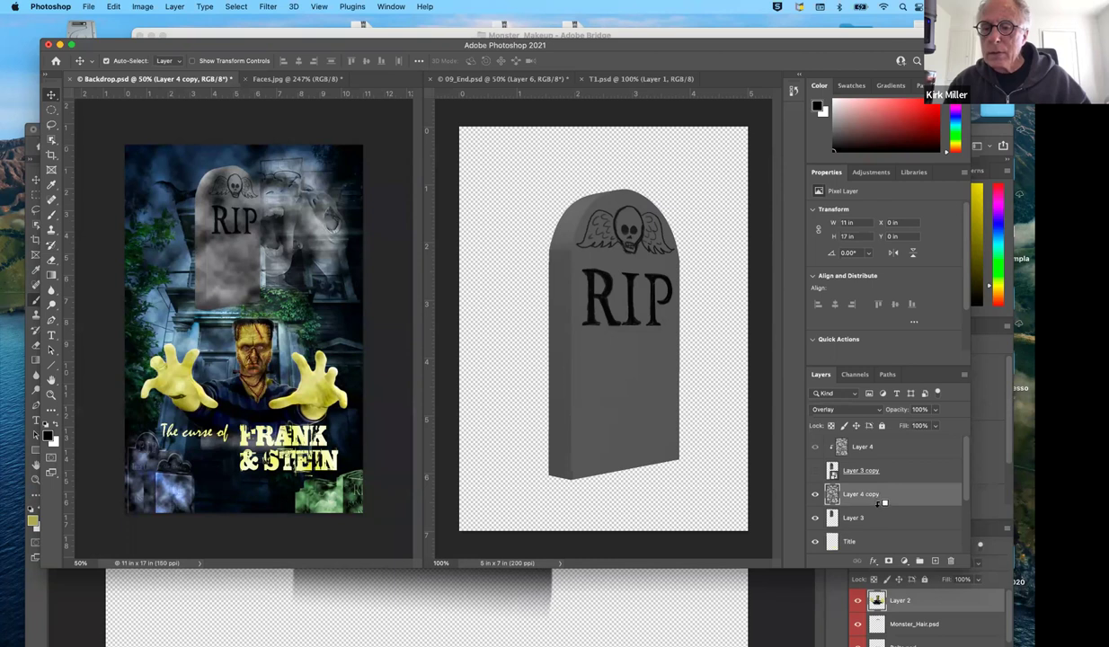
{"action": "left_click_drag", "start_coordinate": [883, 502], "coordinate": [838, 494]}
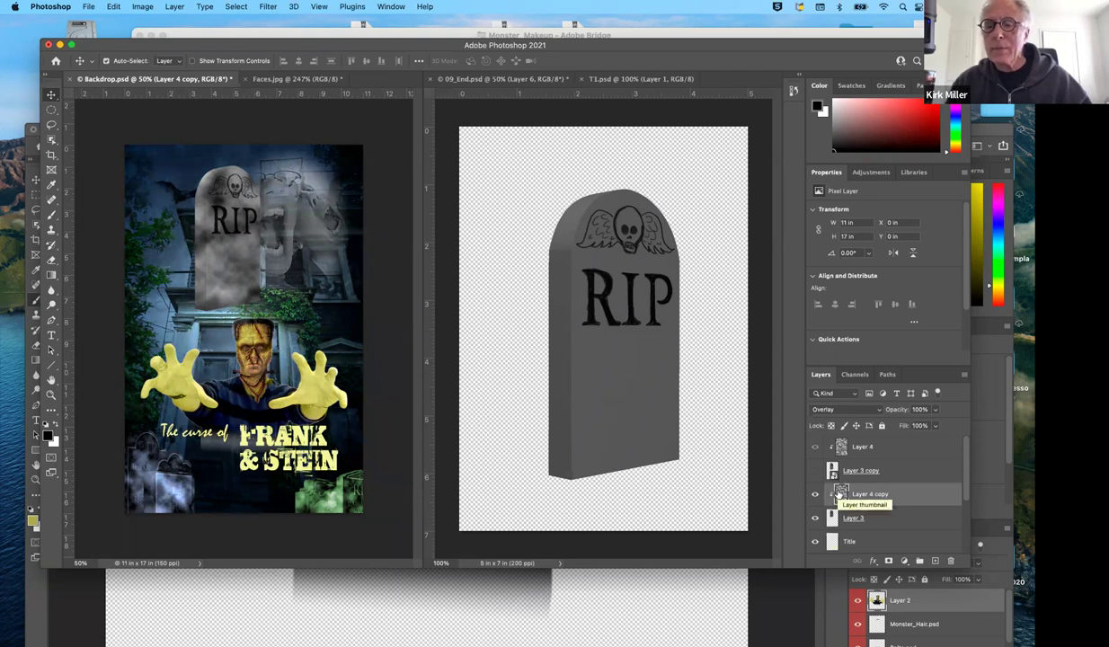
Step: Add a Hue/Saturation adjustment layer above Layer 4 copy, try hue shifts of -39 and +34, and reset the hue to 0
{"action": "left_click", "coordinate": [871, 172]}
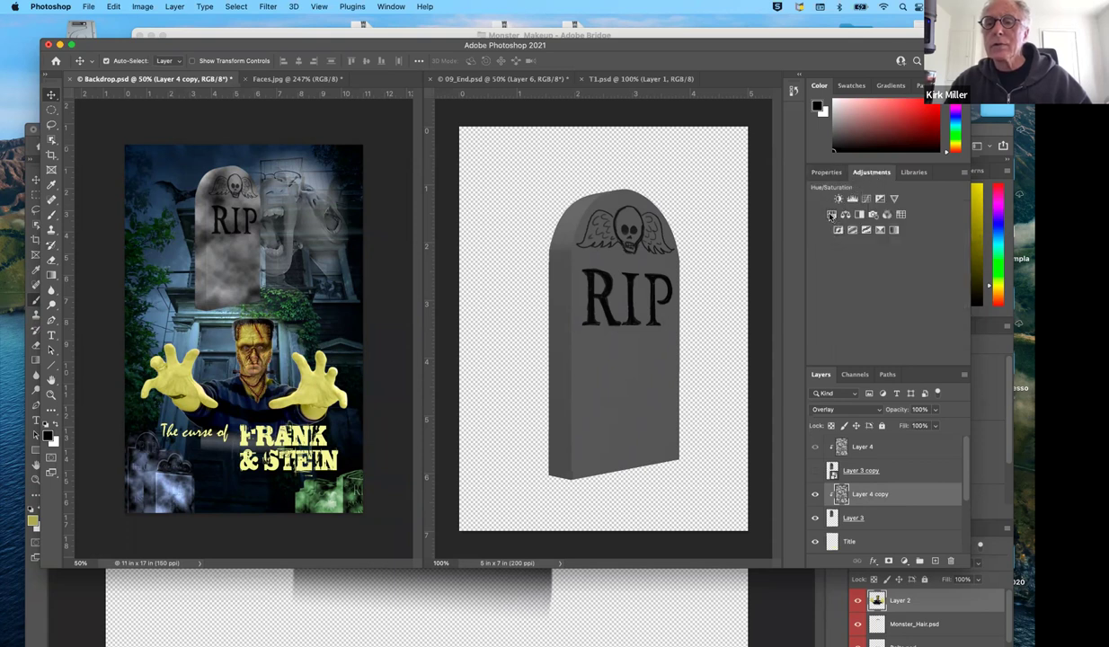
{"action": "left_click", "coordinate": [832, 215]}
{"action": "left_click_drag", "start_coordinate": [884, 257], "coordinate": [858, 251]}
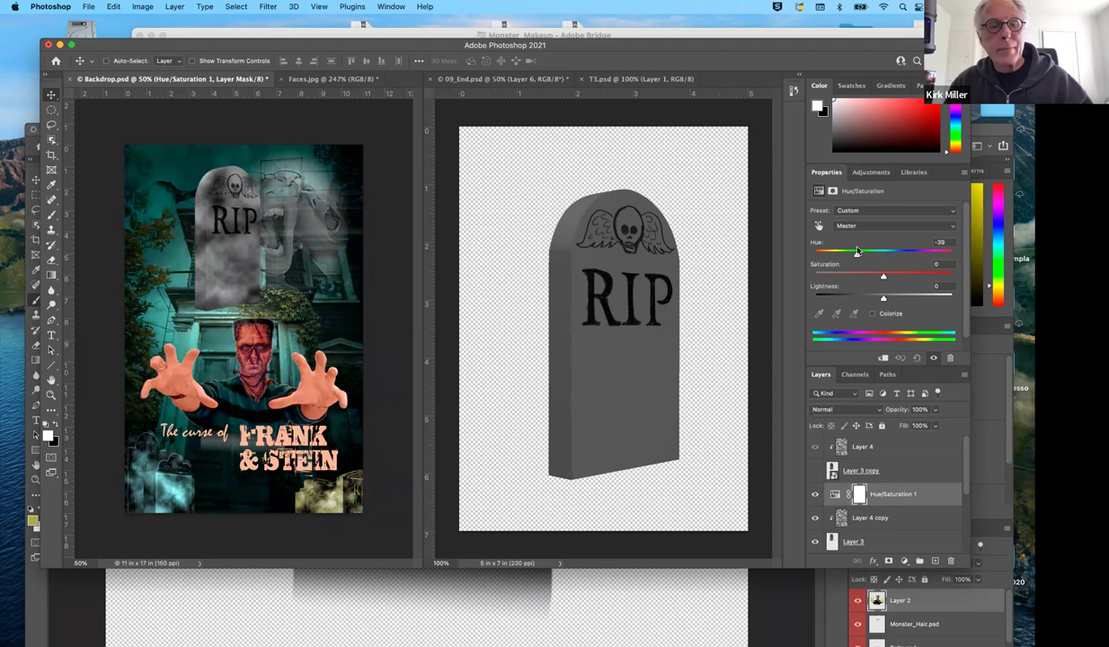
{"action": "left_click_drag", "start_coordinate": [857, 251], "coordinate": [906, 252]}
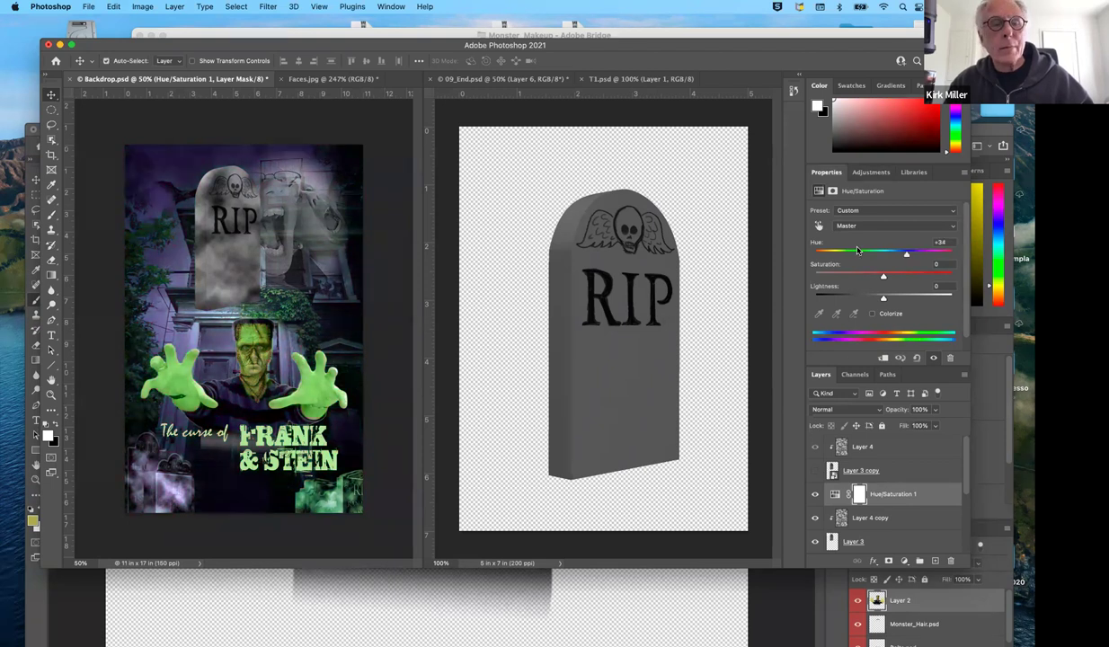
{"action": "left_click", "coordinate": [822, 248]}
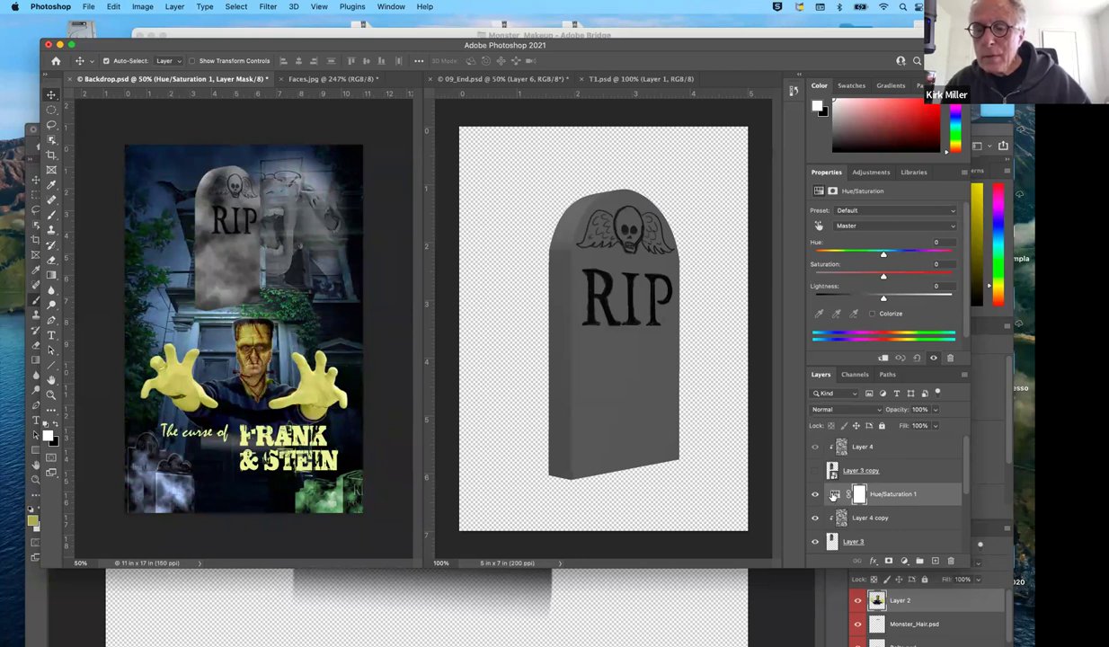
Step: Move the Hue/Saturation adjustment between Layer 4 copy and Layer 3 as a clipped layer, and set its hue to +3
{"action": "left_click_drag", "start_coordinate": [835, 495], "coordinate": [843, 525]}
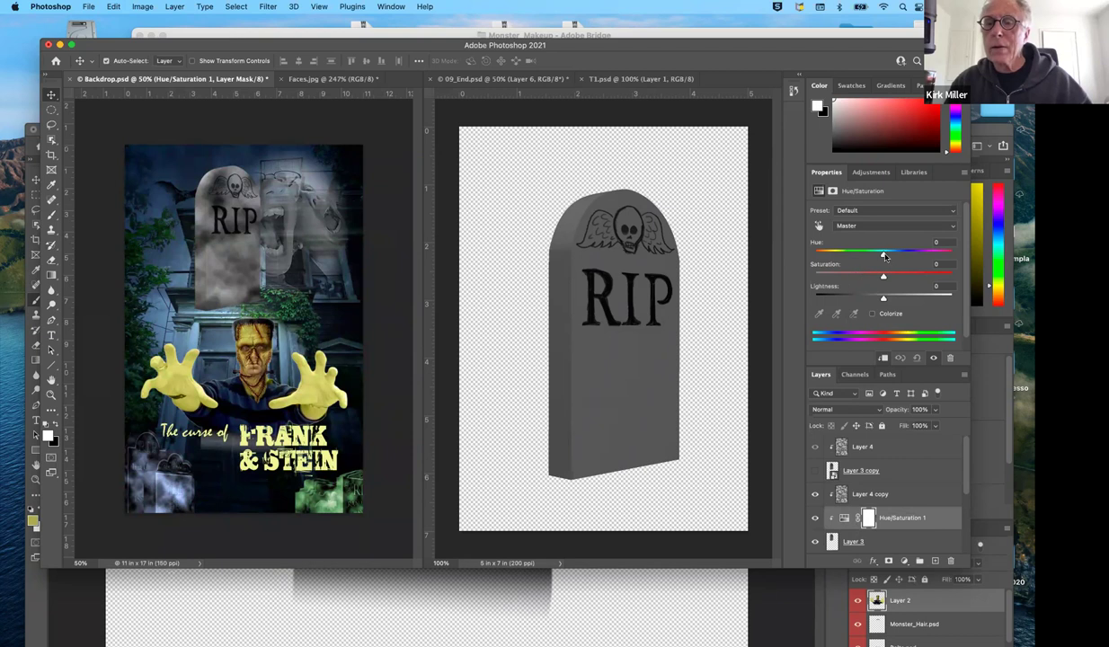
{"action": "mouse_move", "coordinate": [884, 254]}
{"action": "left_mouse_down"}
{"action": "mouse_move", "coordinate": [913, 253]}
{"action": "mouse_move", "coordinate": [859, 253]}
{"action": "mouse_move", "coordinate": [885, 254]}
{"action": "left_mouse_up"}
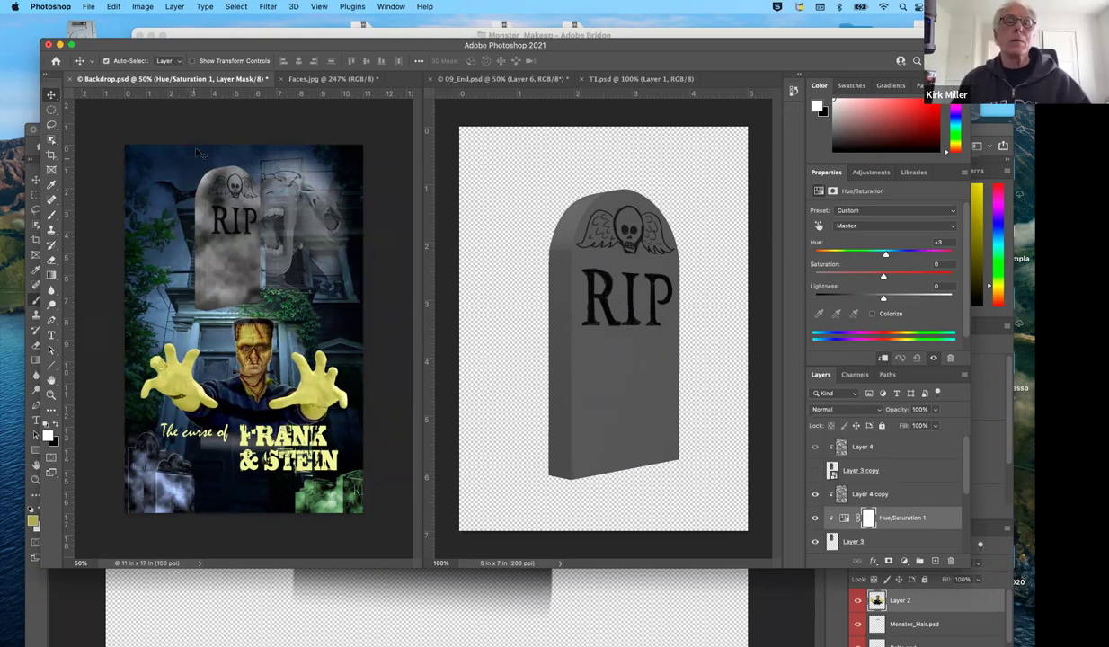
Step: Shift the Layer 4 copy clouds across the RIP tombstone to about X 1.66 in, Y 0.47 in
{"action": "left_click", "coordinate": [223, 205]}
{"action": "left_click_drag", "start_coordinate": [223, 205], "coordinate": [224, 208]}
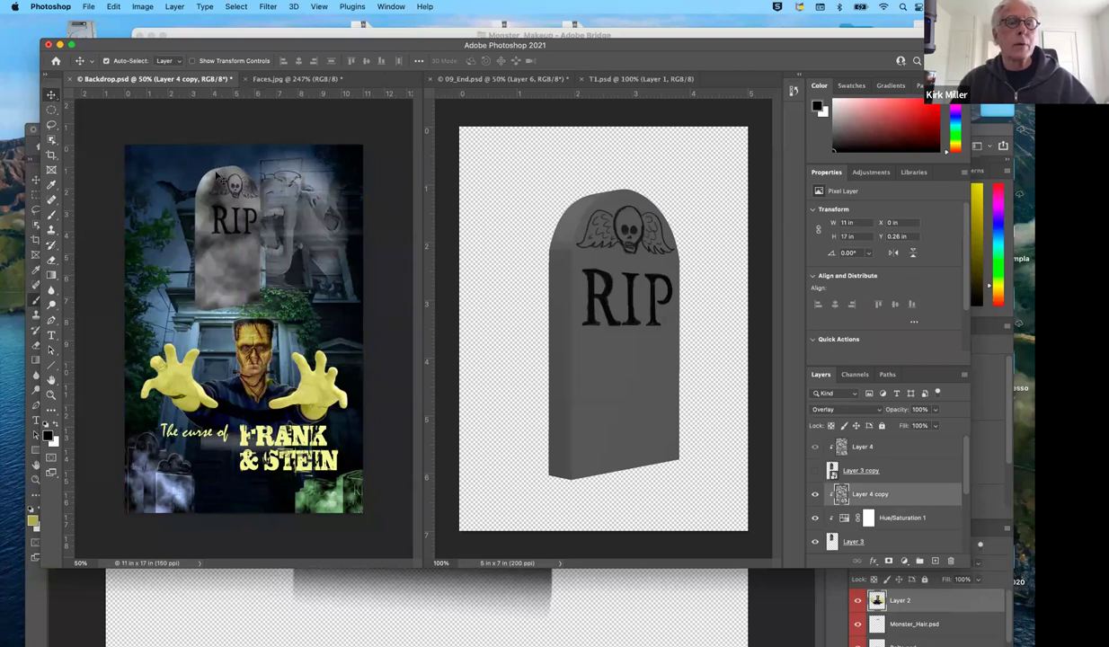
{"action": "left_click_drag", "start_coordinate": [214, 181], "coordinate": [244, 190]}
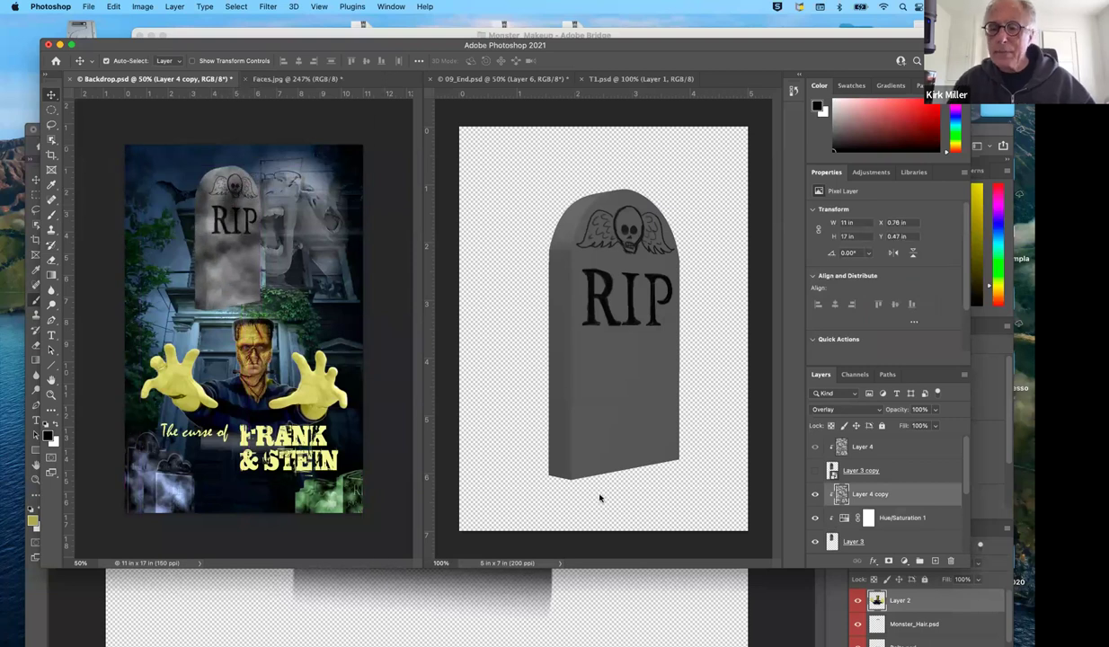
{"action": "left_click", "coordinate": [850, 542]}
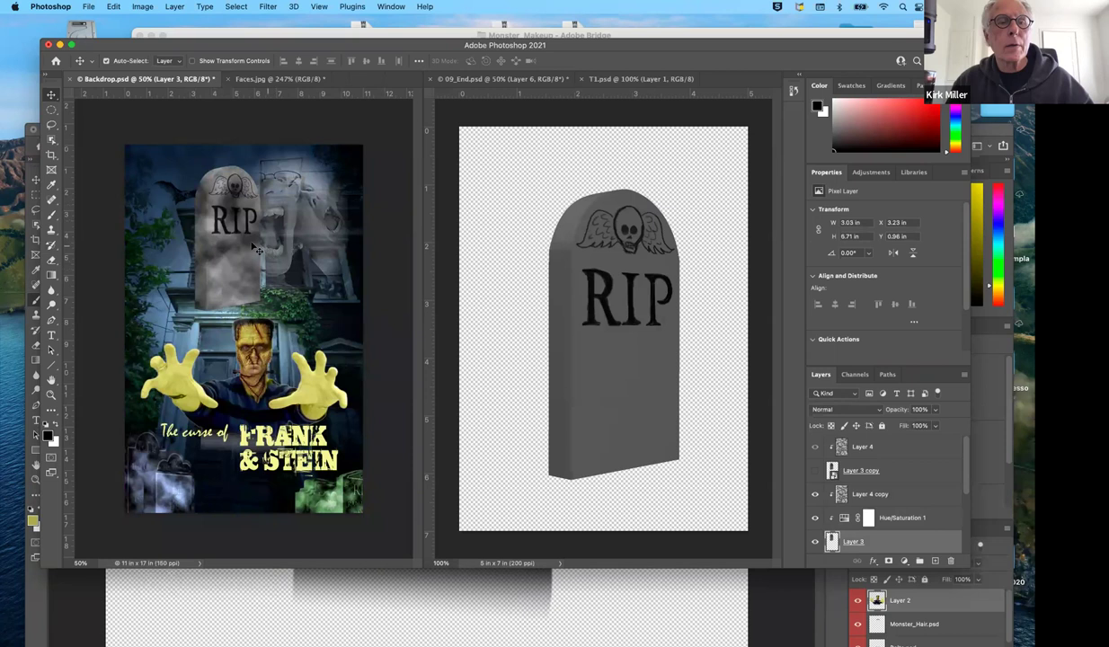
{"action": "left_click_drag", "start_coordinate": [235, 245], "coordinate": [251, 246]}
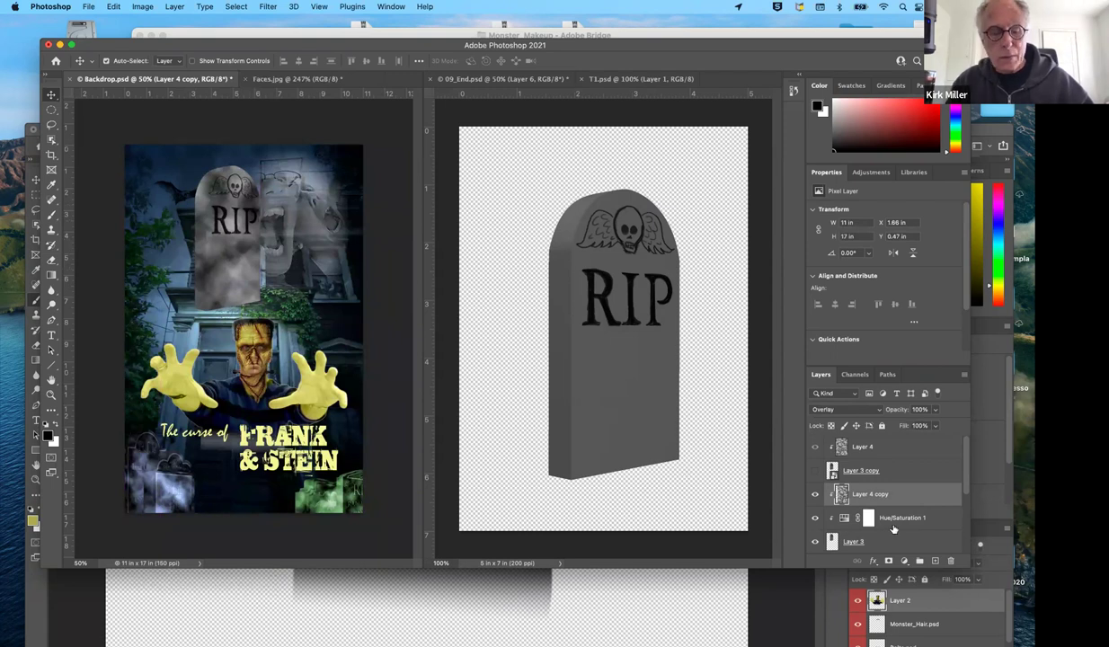
Step: Link Layer 4, Layer 3 copy, Layer 4 copy, Hue/Saturation 1 and Layer 3, and move the tombstone down beside the FRANK & STEIN title
{"action": "left_click", "coordinate": [895, 474], "text": "shift"}
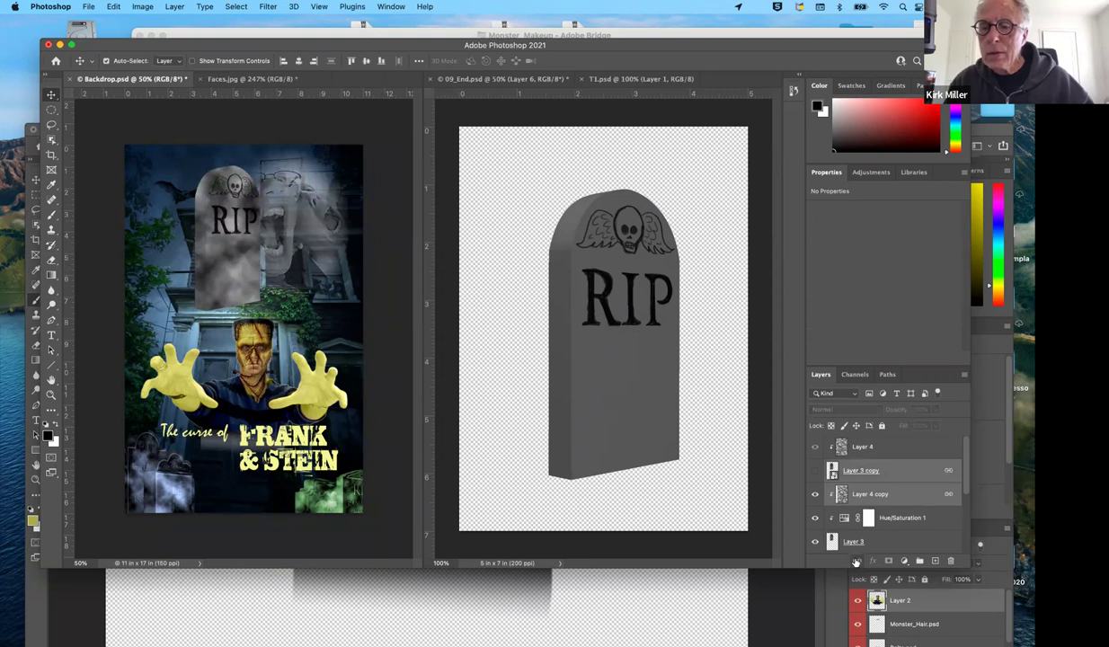
{"action": "left_click", "coordinate": [866, 448], "text": "shift"}
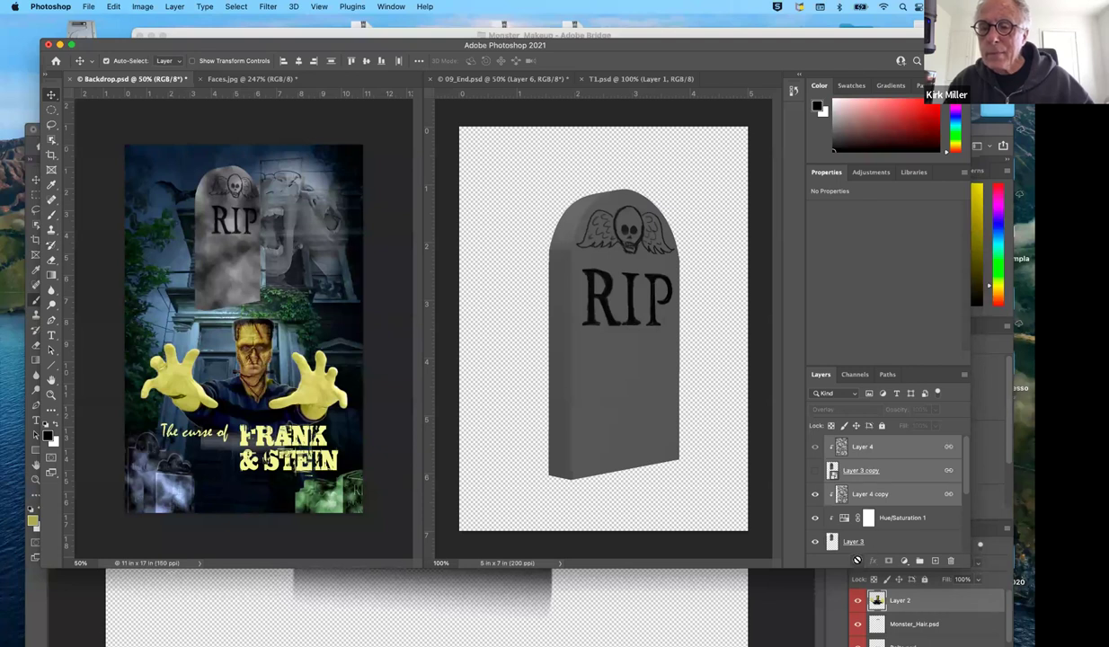
{"action": "left_click", "coordinate": [903, 520]}
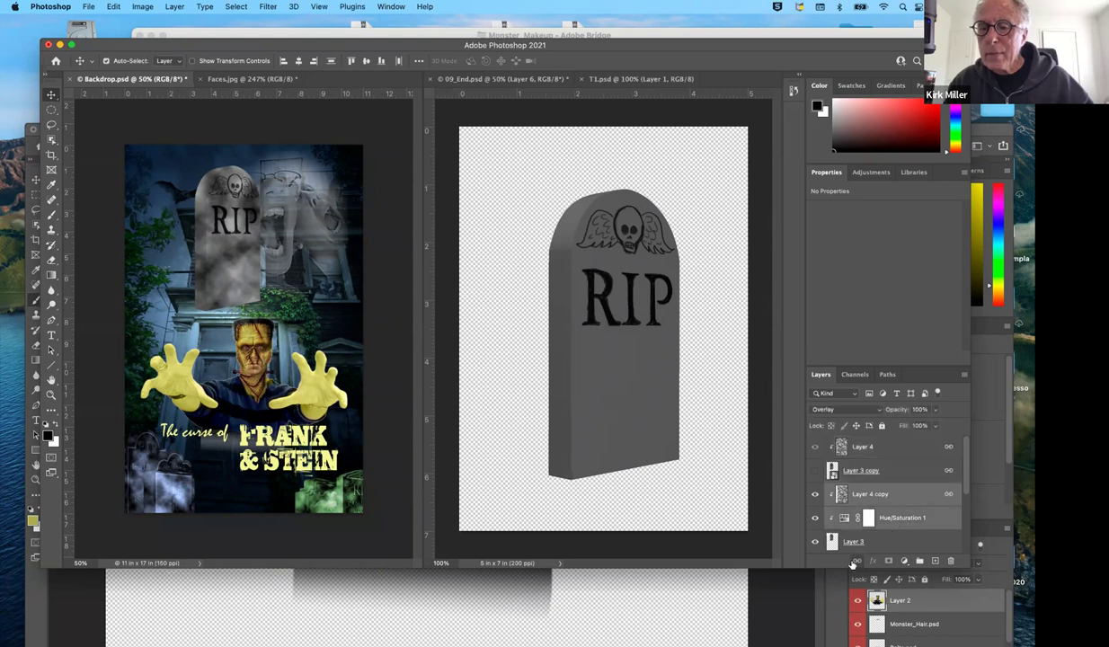
{"action": "left_click_drag", "start_coordinate": [232, 229], "coordinate": [241, 281]}
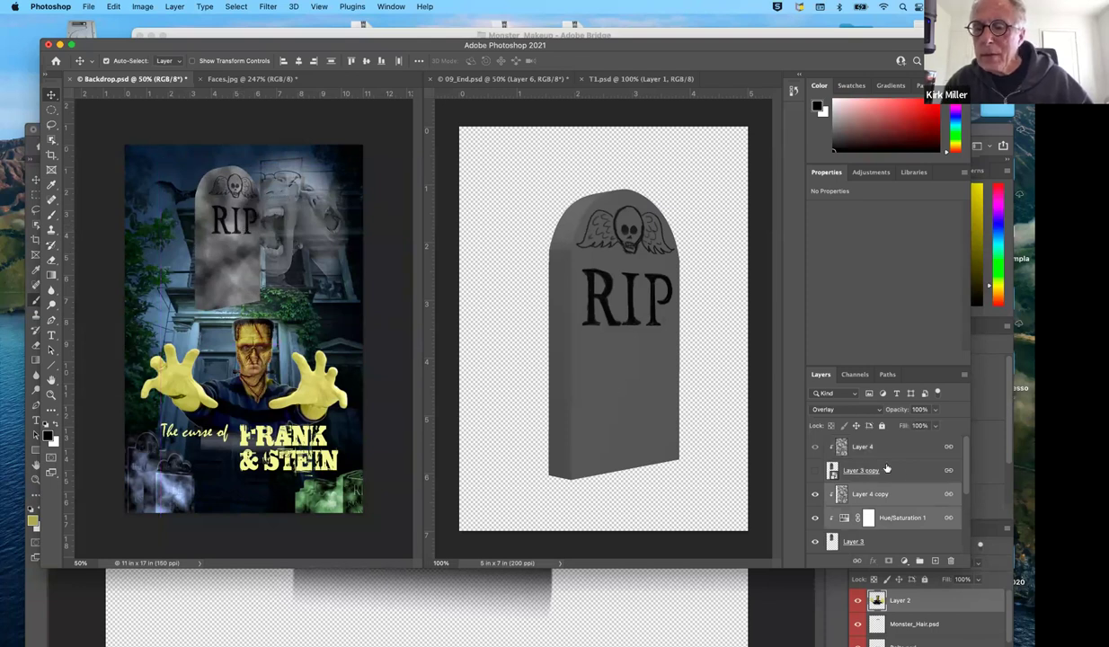
{"action": "scroll", "coordinate": [896, 493], "scroll_direction": "down", "scroll_amount": 1}
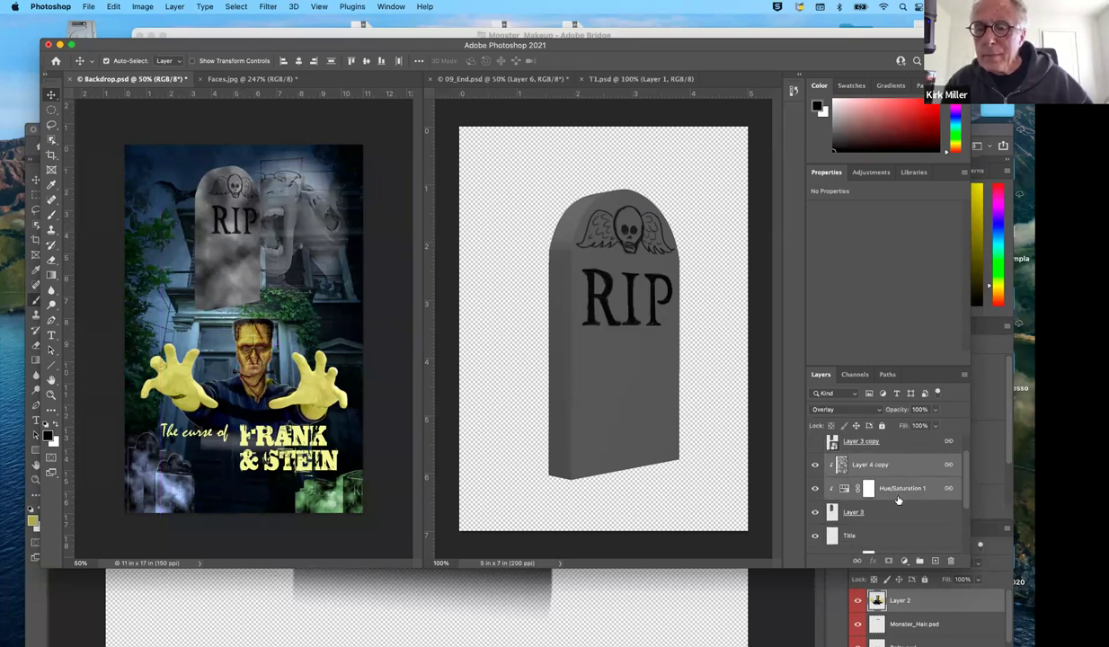
{"action": "left_click", "coordinate": [946, 517], "text": "shift"}
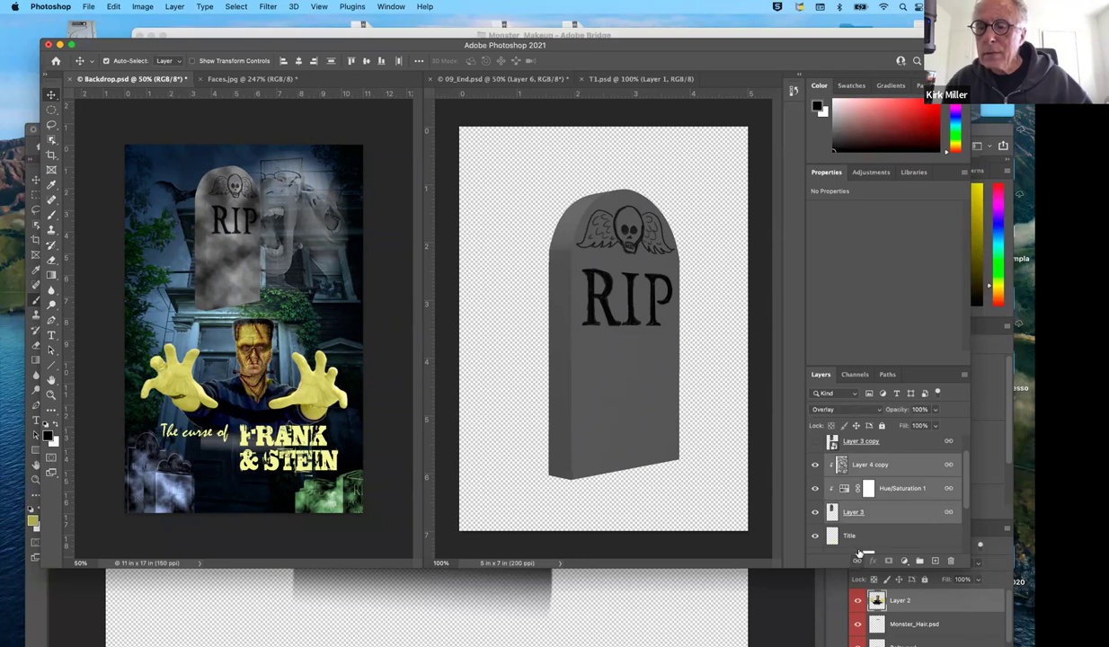
{"action": "left_click_drag", "start_coordinate": [231, 216], "coordinate": [216, 495]}
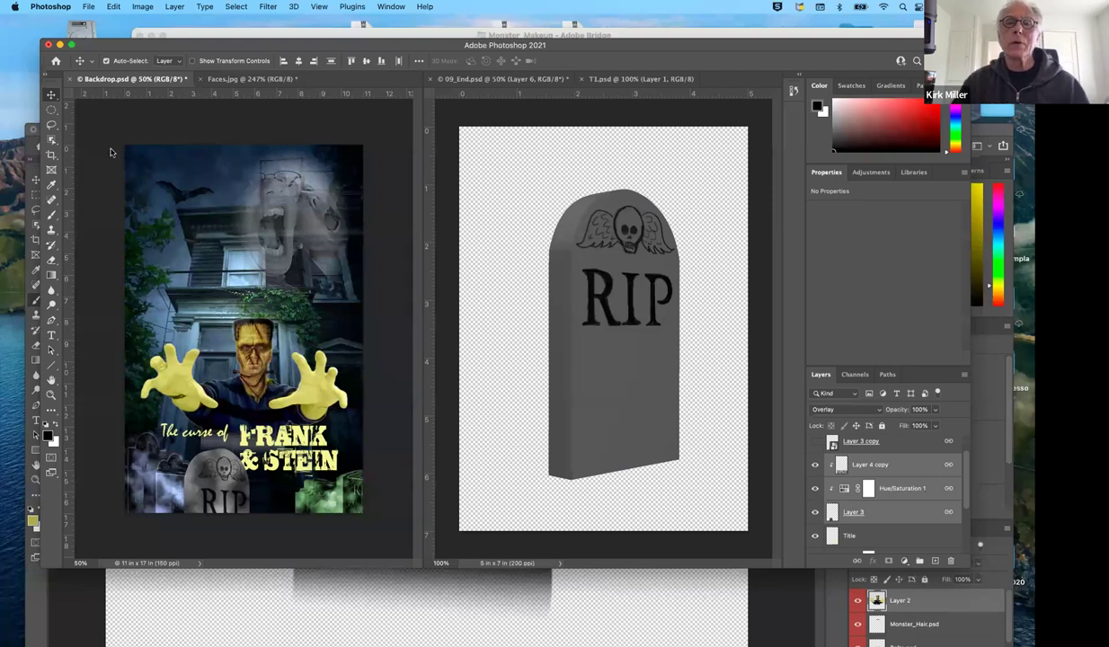
Step: Show 09_End.psd and reposition its Layer 6 tombstone at about X 2.33 in, Y 14.49 in
{"action": "left_click", "coordinate": [495, 79]}
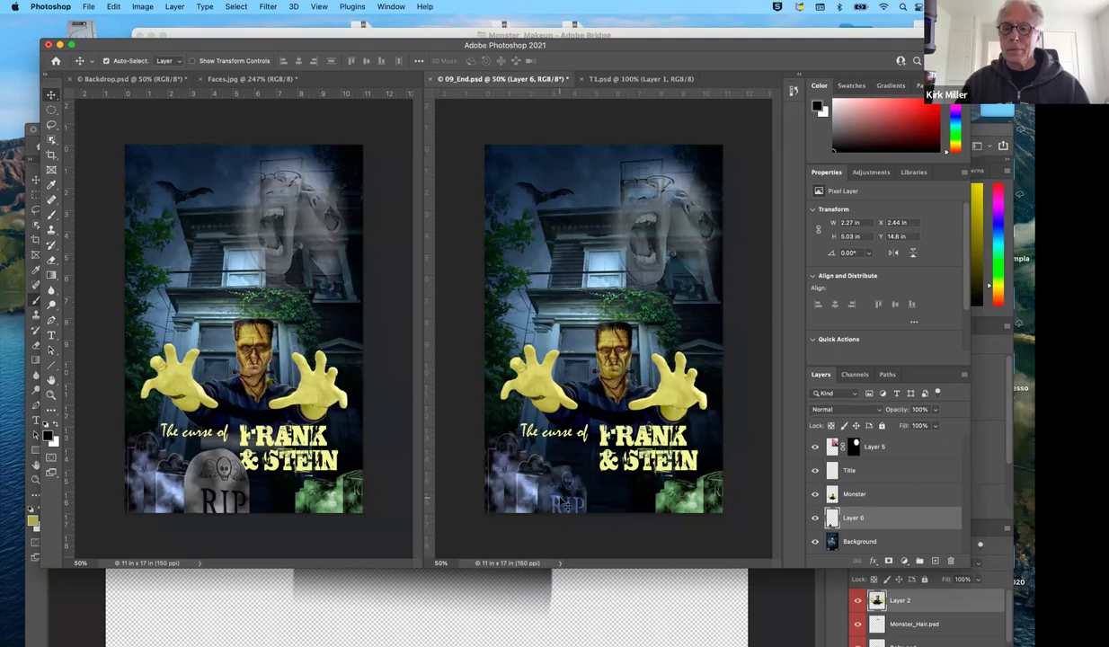
{"action": "mouse_move", "coordinate": [559, 502]}
{"action": "left_mouse_down"}
{"action": "mouse_move", "coordinate": [554, 243]}
{"action": "mouse_move", "coordinate": [556, 493]}
{"action": "left_mouse_up"}
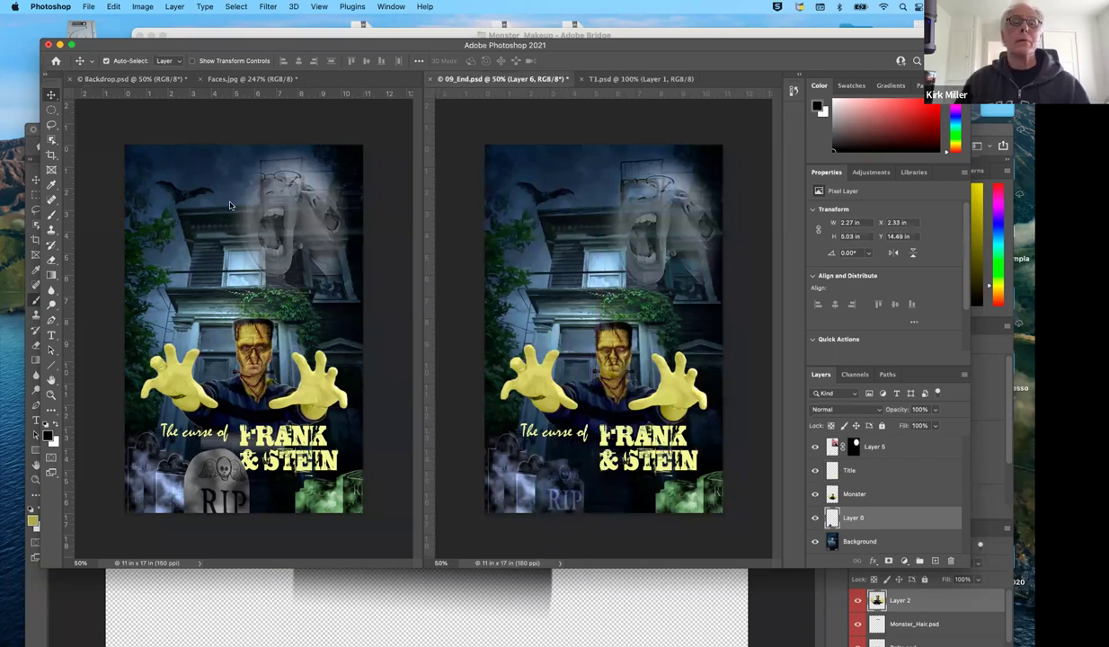
Step: Scale the linked RIP tombstone layers in Backdrop.psd to about 85.51% and position the tombstone at the poster's lower edge, beside the existing gravestones
{"action": "left_click", "coordinate": [221, 468]}
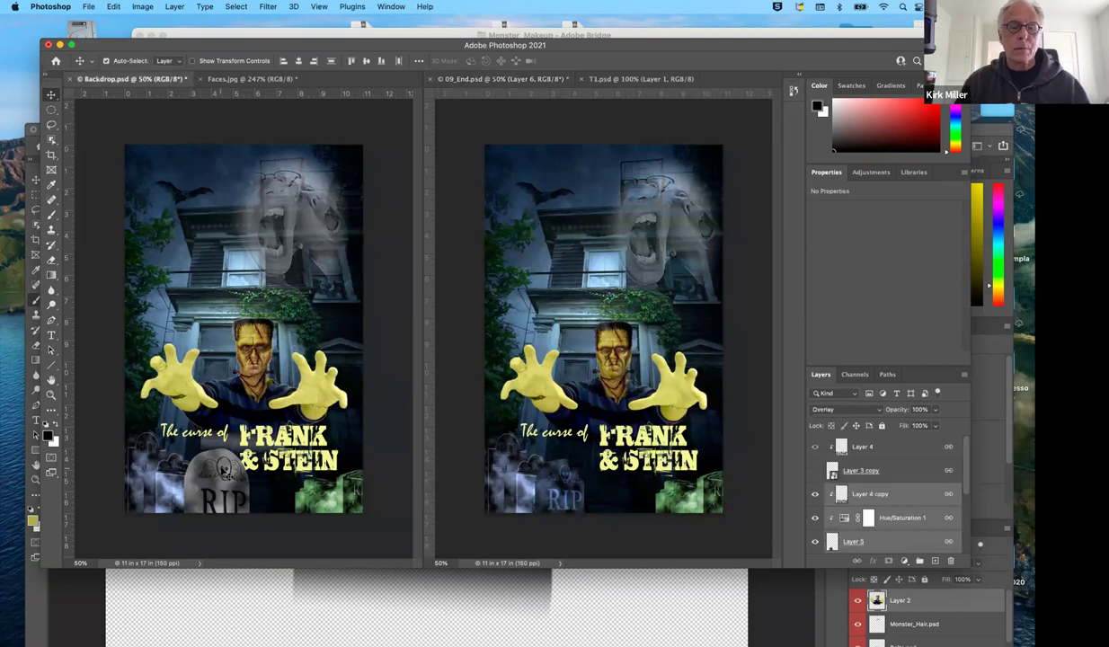
{"action": "key", "text": "super"}
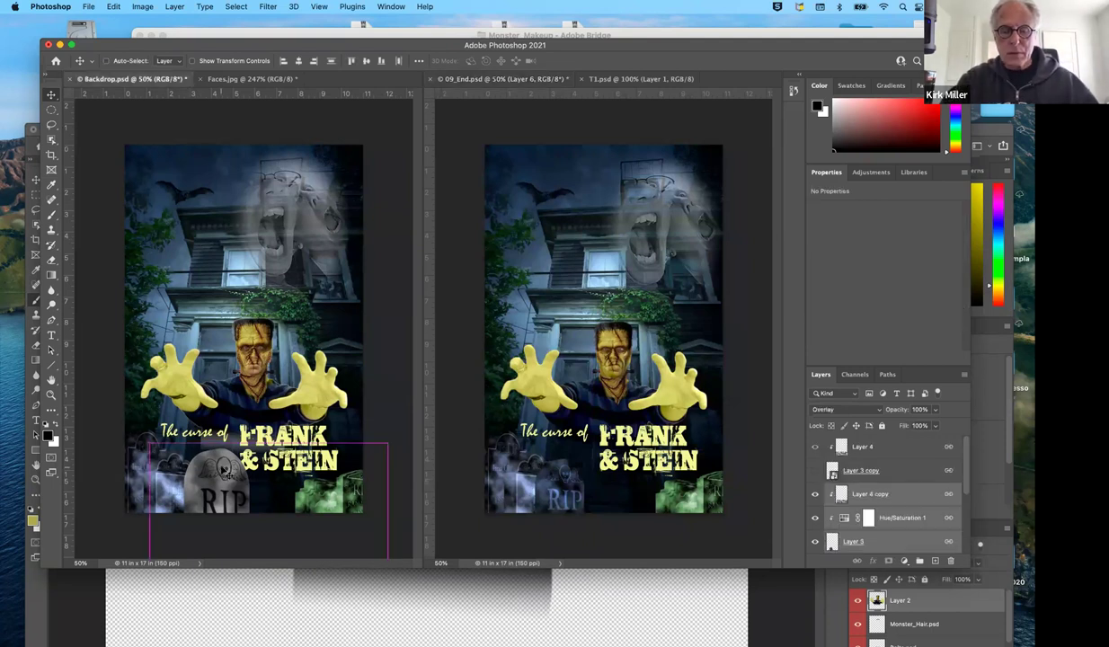
{"action": "key", "text": "super+t"}
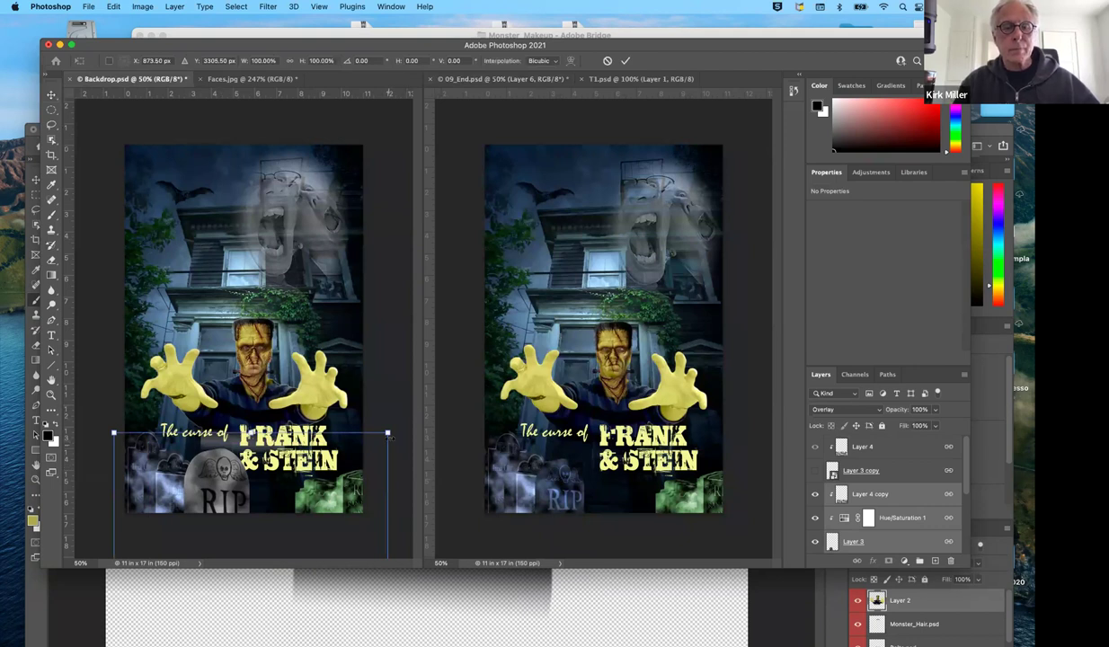
{"action": "left_click_drag", "start_coordinate": [387, 432], "coordinate": [366, 462]}
{"action": "left_click_drag", "start_coordinate": [228, 478], "coordinate": [239, 445]}
{"action": "left_click_drag", "start_coordinate": [377, 430], "coordinate": [359, 455]}
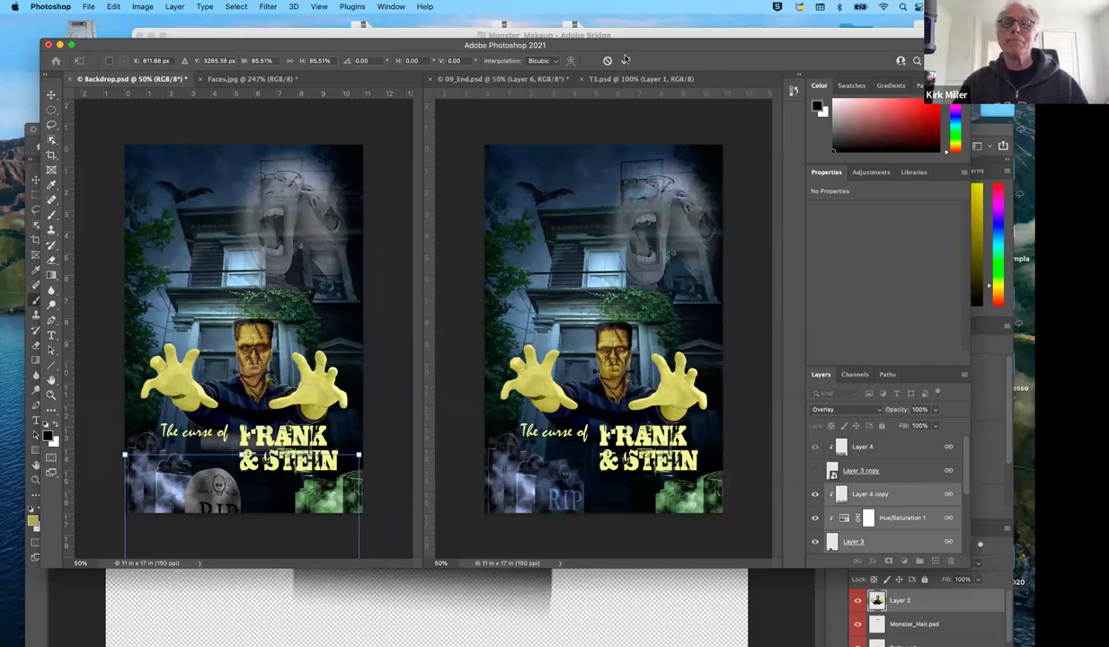
{"action": "key", "text": "Return"}
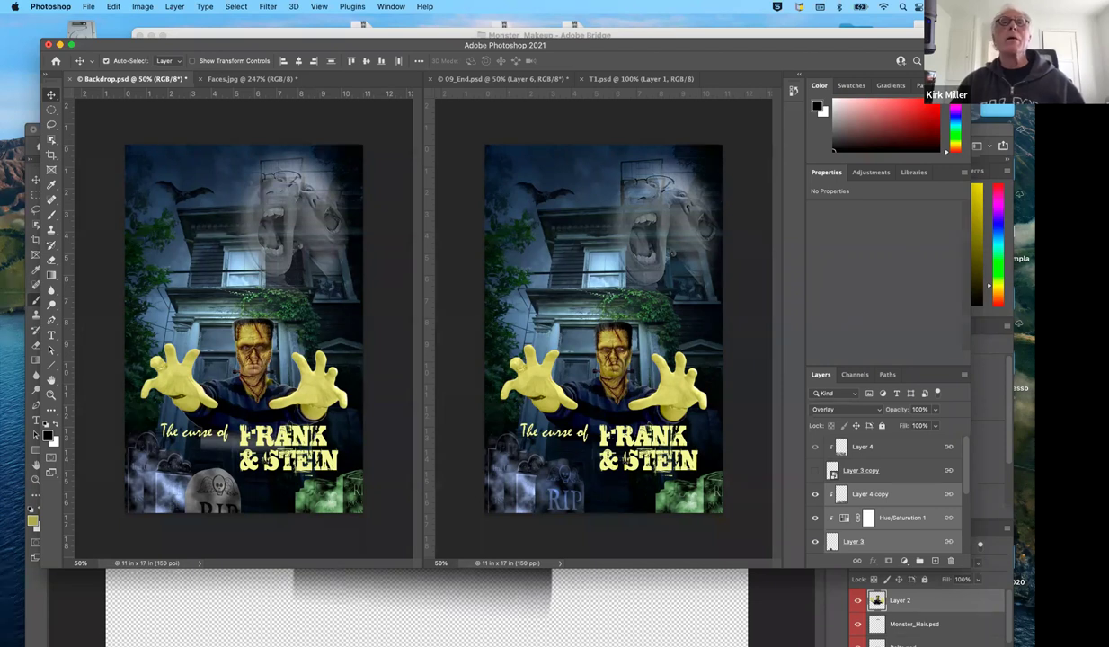
{"action": "key", "text": "super+Tab"}
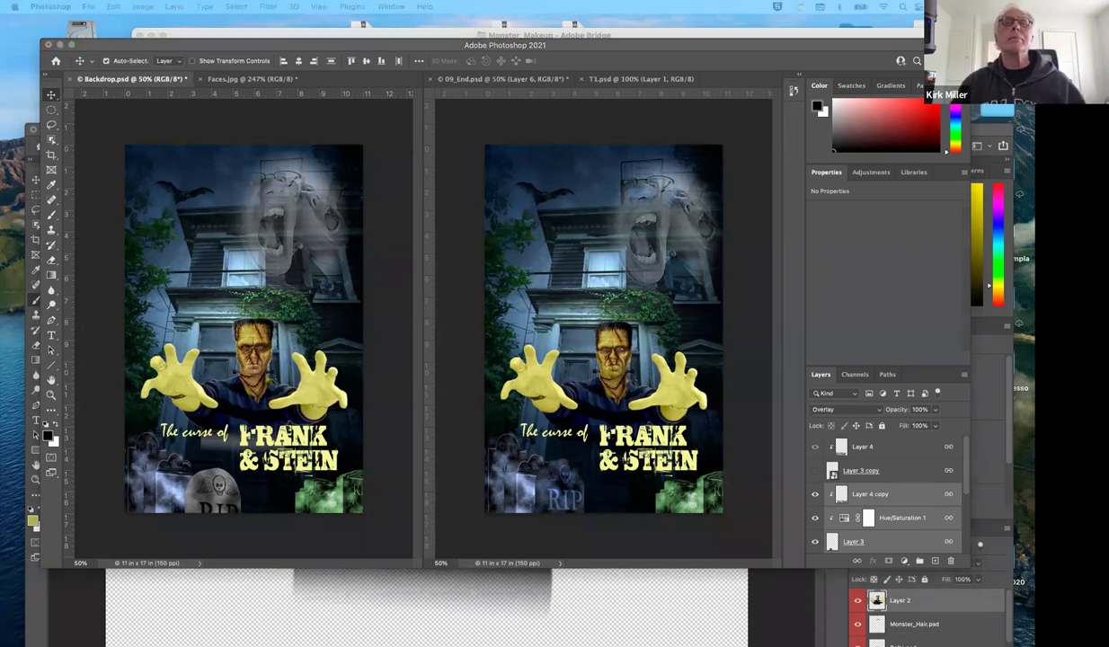